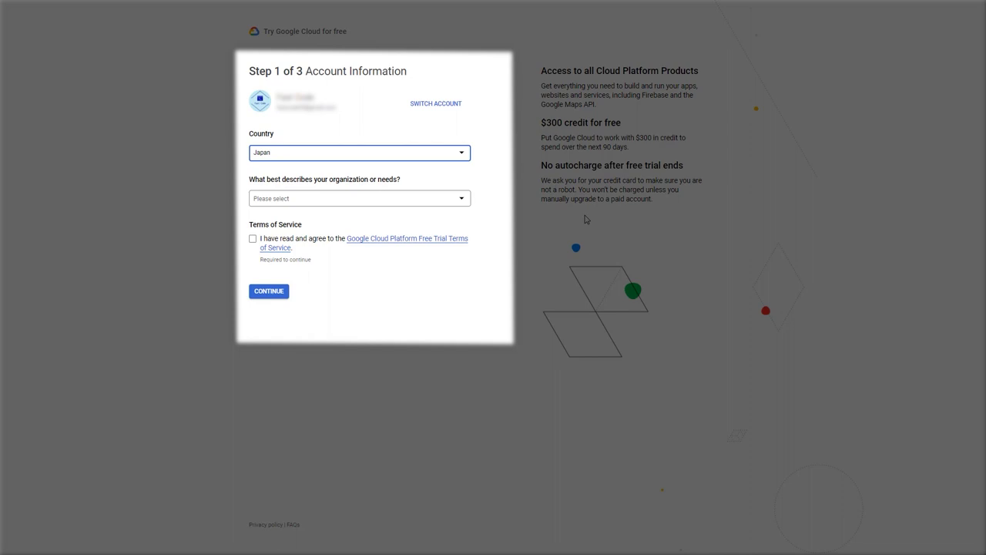
Step: Set the country in the account information form to Vietnam
left_click(457, 155)
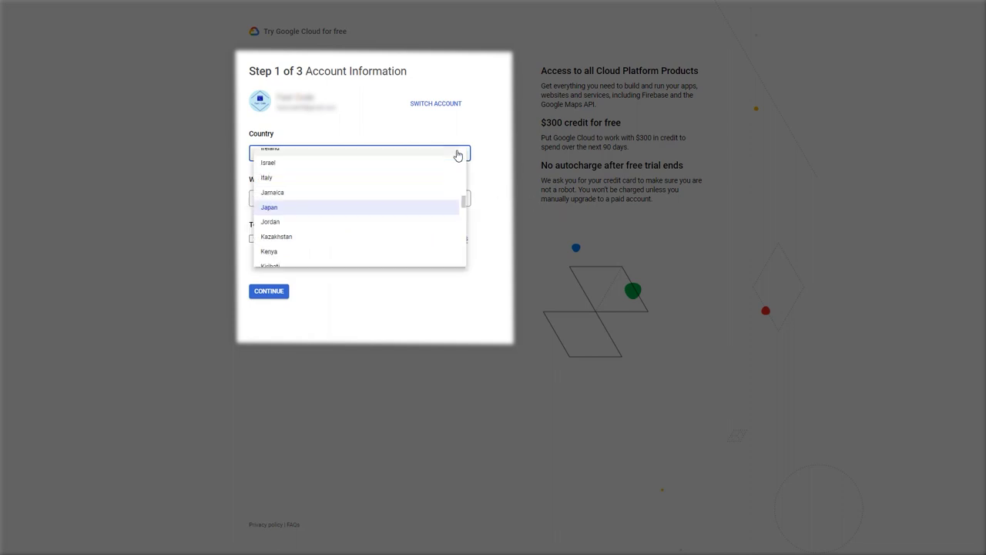
left_click_drag(464, 206, 468, 271)
scroll(435, 245, "up", 1)
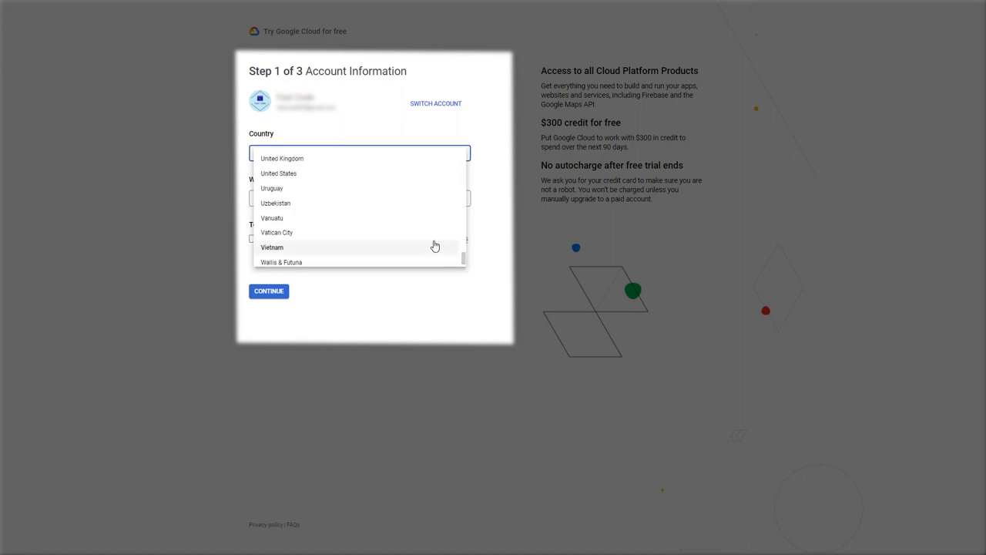
left_click(293, 247)
Step: Choose "Business idea / startup idea" as the description of the organization or needs
left_click(440, 203)
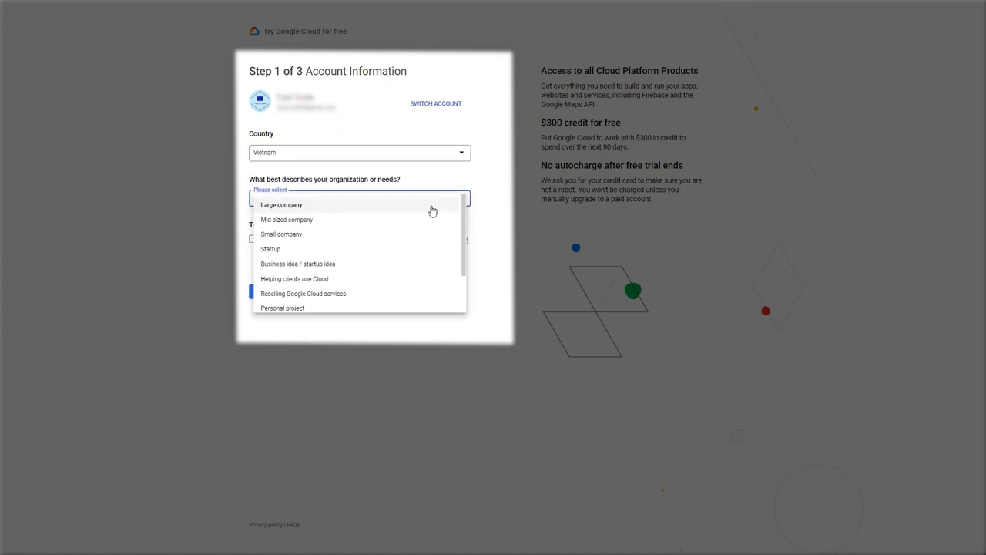
scroll(316, 258, "down", 1)
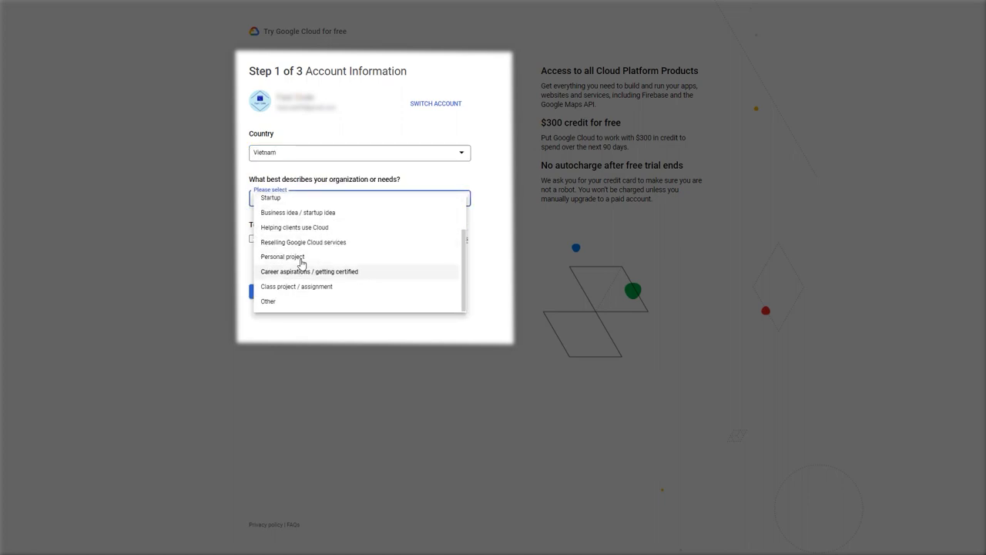
left_click(312, 257)
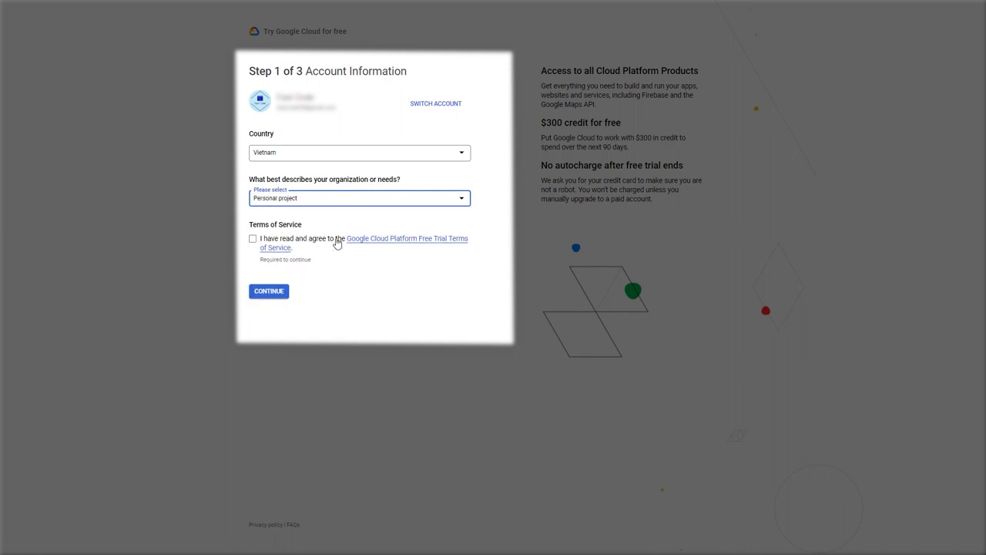
left_click(467, 202)
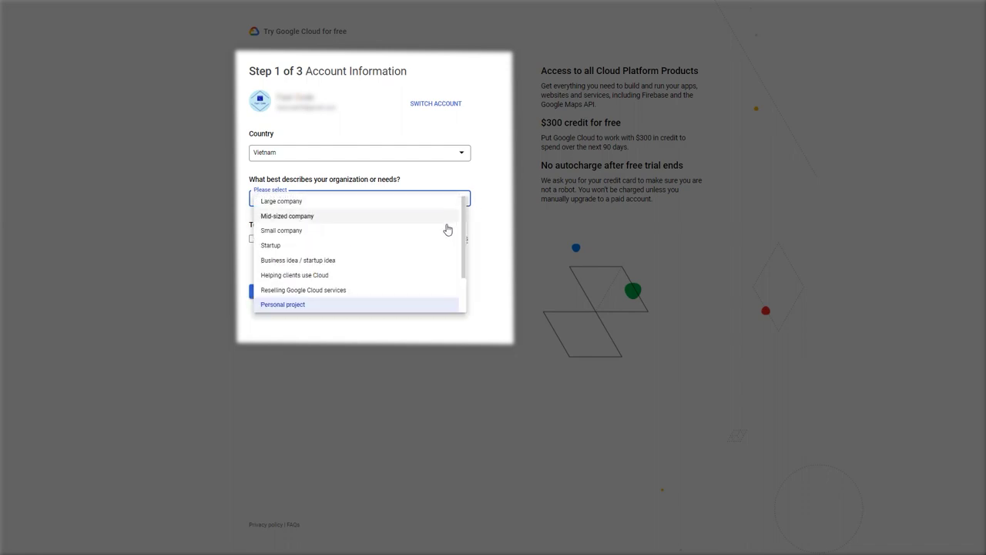
left_click(432, 264)
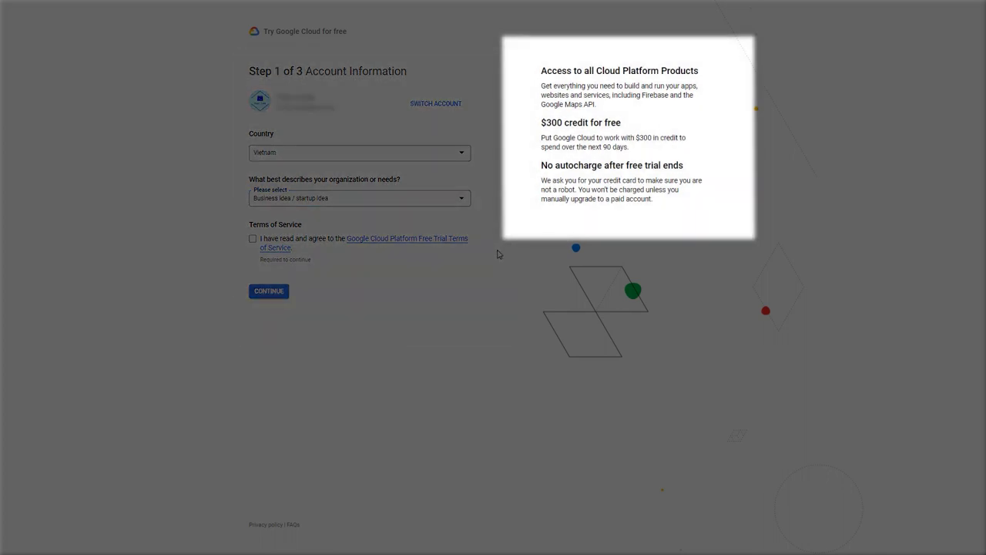
Step: Review the notes on the free credit, trial period and credit card check, and agree to the Free Trial Terms of Service
left_click_drag(541, 123, 626, 125)
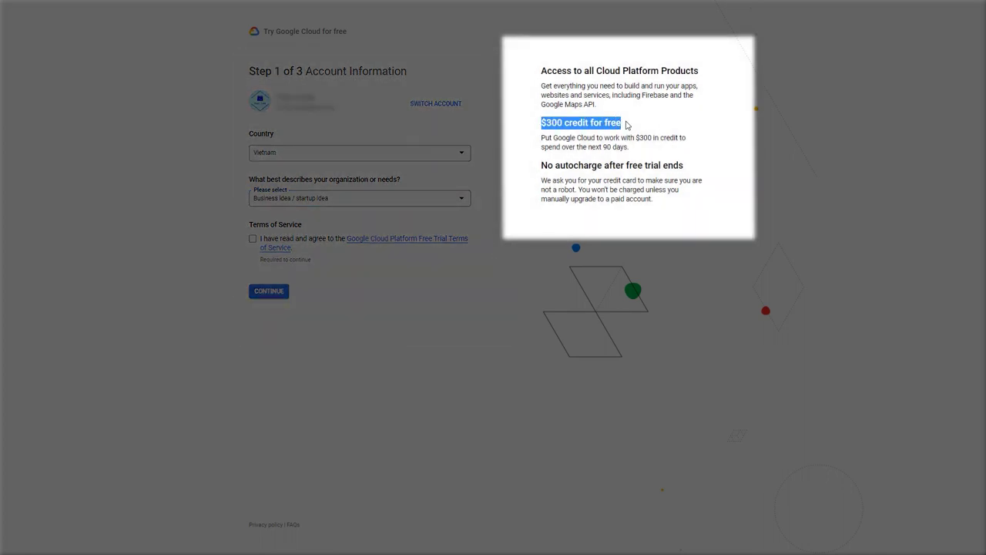
left_click_drag(587, 143, 626, 159)
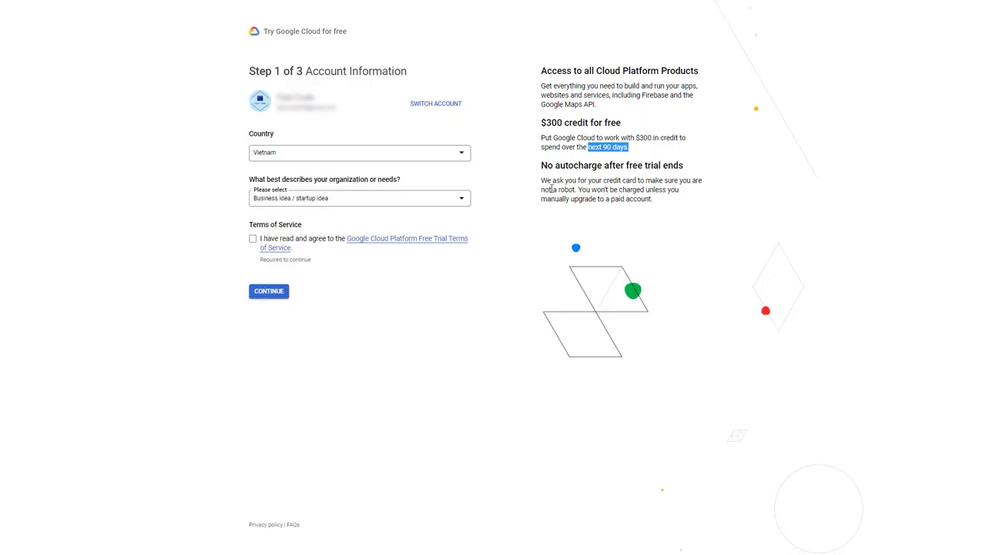
left_click_drag(542, 180, 575, 198)
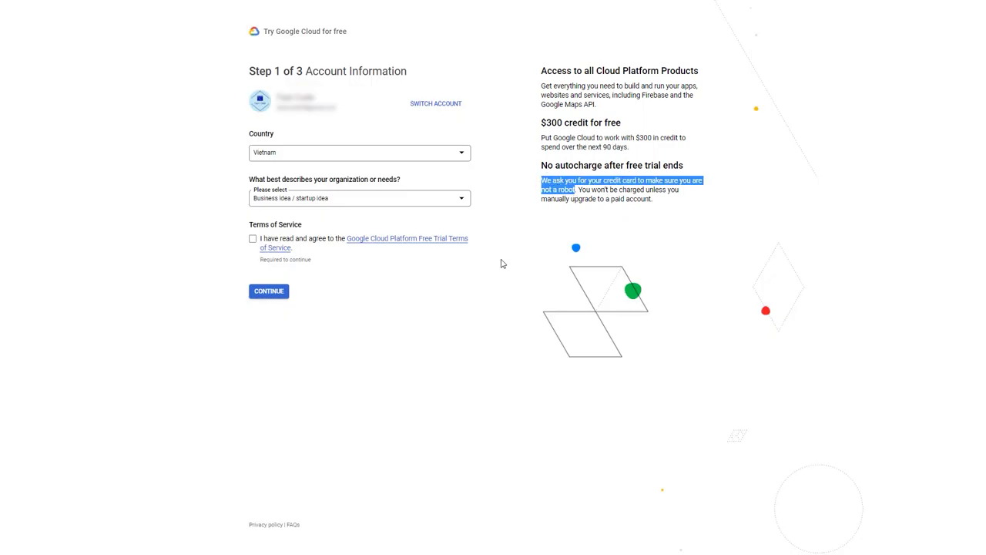
left_click(478, 265)
left_click(253, 239)
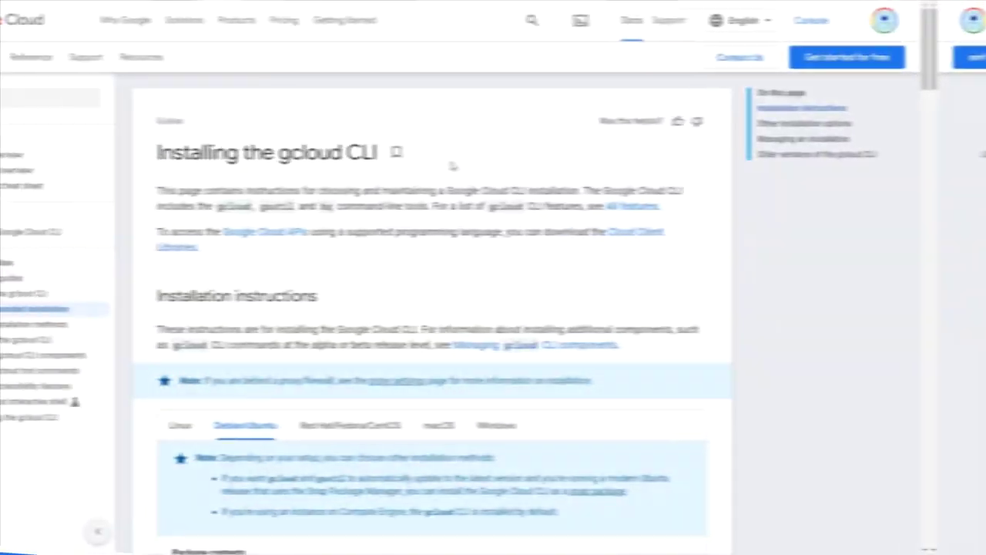
Step: Examine the gcloud CLI installation instructions for Linux, Windows and Debian/Ubuntu in the Google Cloud documentation
scroll(435, 165, "down", 2)
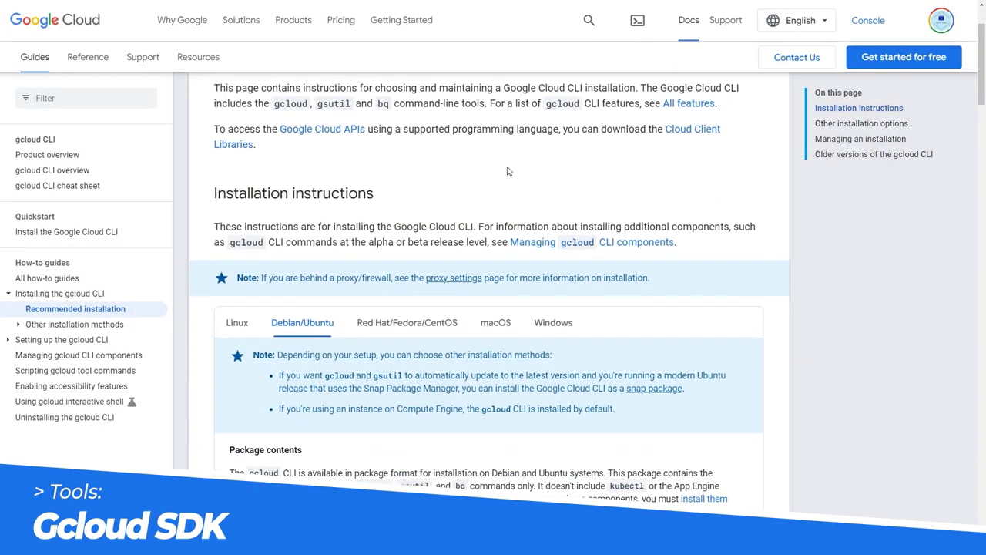
scroll(506, 171, "down", 2)
left_click(236, 222)
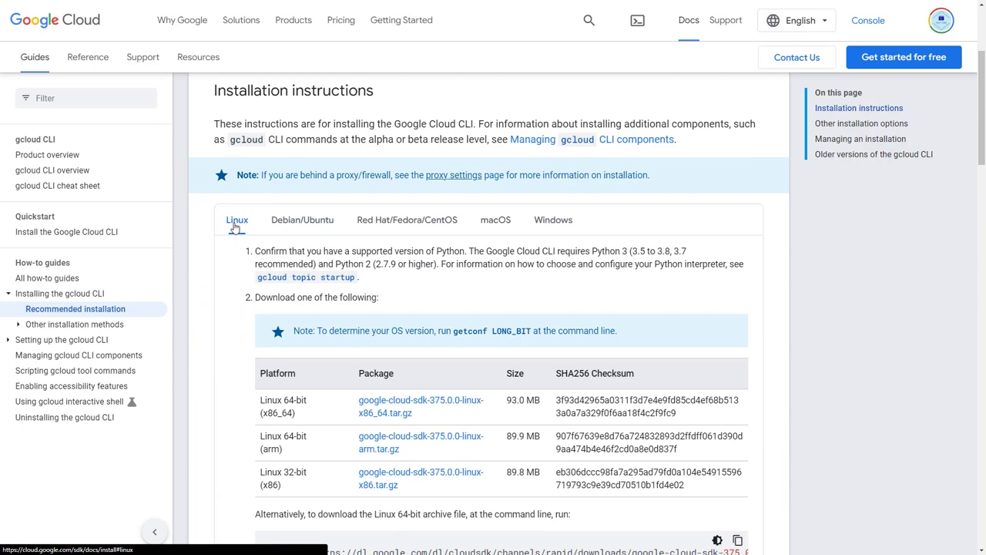
left_click(300, 222)
left_click(559, 221)
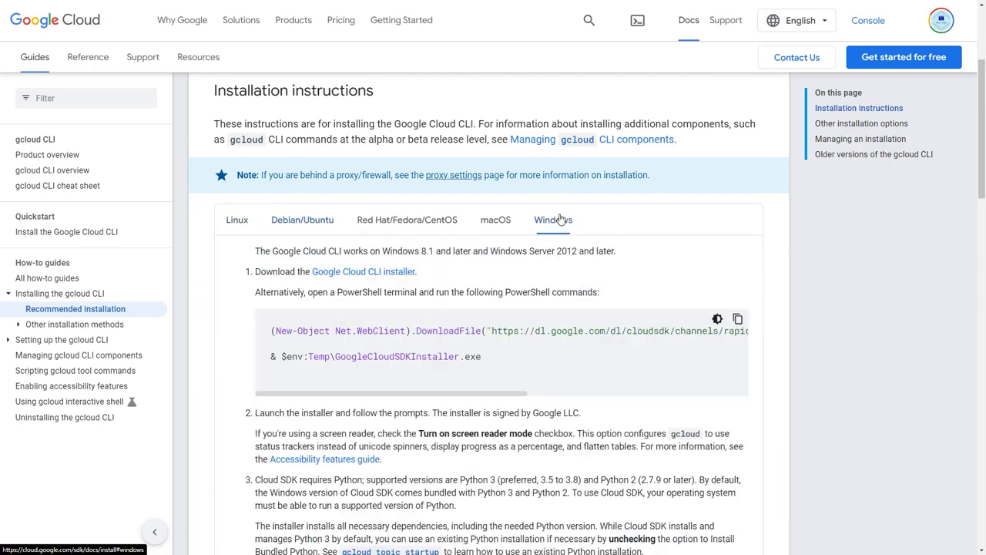
left_click(327, 222)
scroll(448, 324, "down", 3)
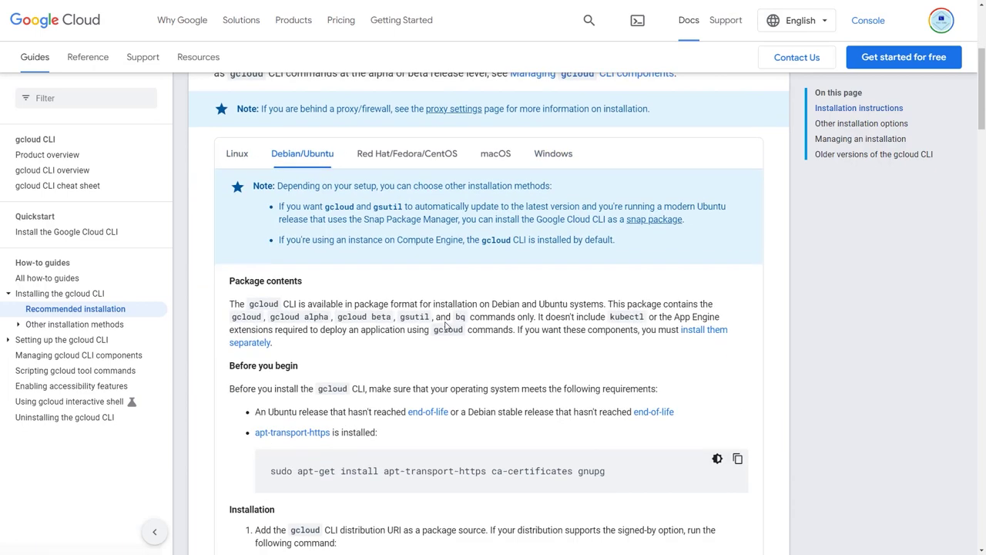
scroll(448, 324, "down", 2)
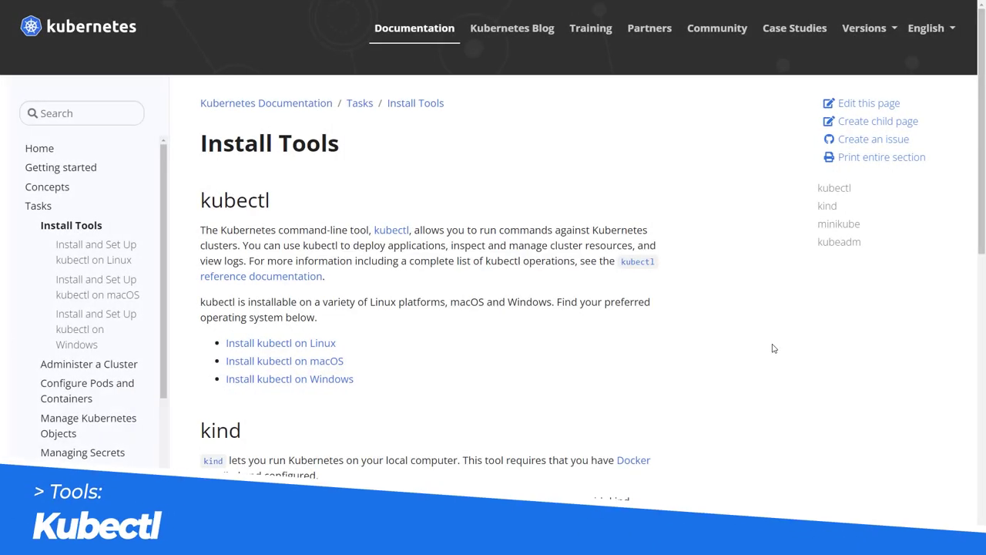
Step: Open the guide for installing kubectl on Linux in the Kubernetes documentation and look through it
left_click(324, 344)
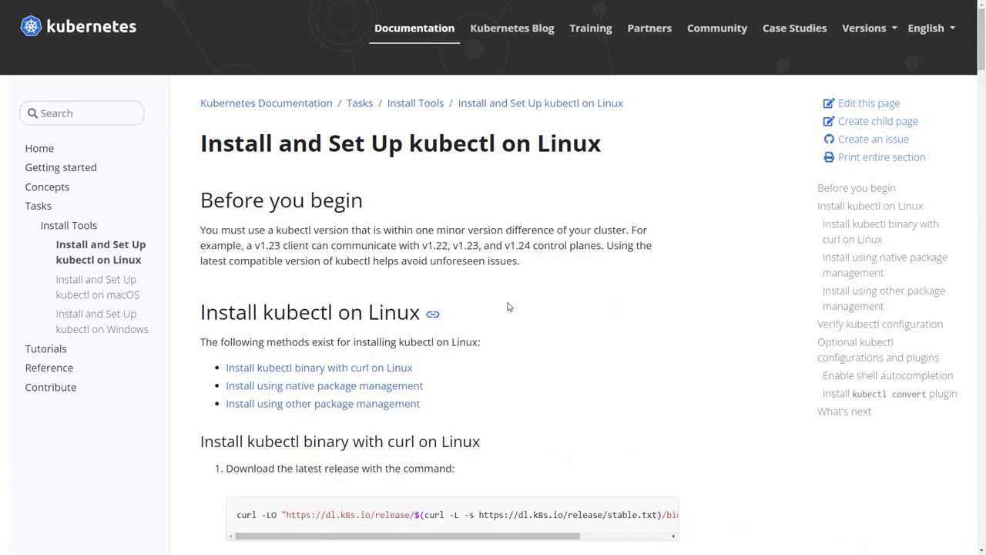
scroll(505, 302, "down", 3)
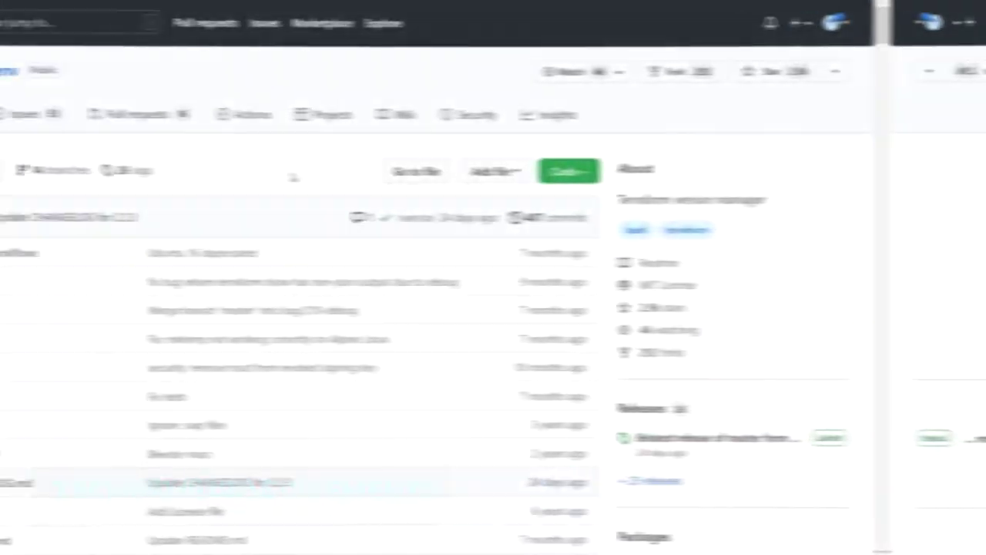
Step: Read the description and the installation section of the tfenv README in the tfutils GitHub repository
scroll(397, 175, "down", 2)
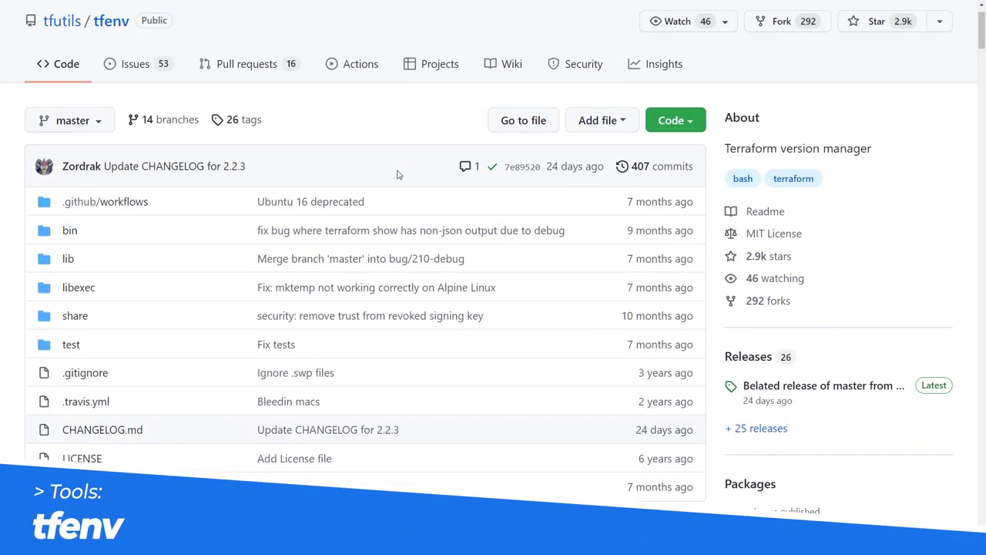
scroll(401, 176, "down", 3)
left_click_drag(48, 304, 316, 313)
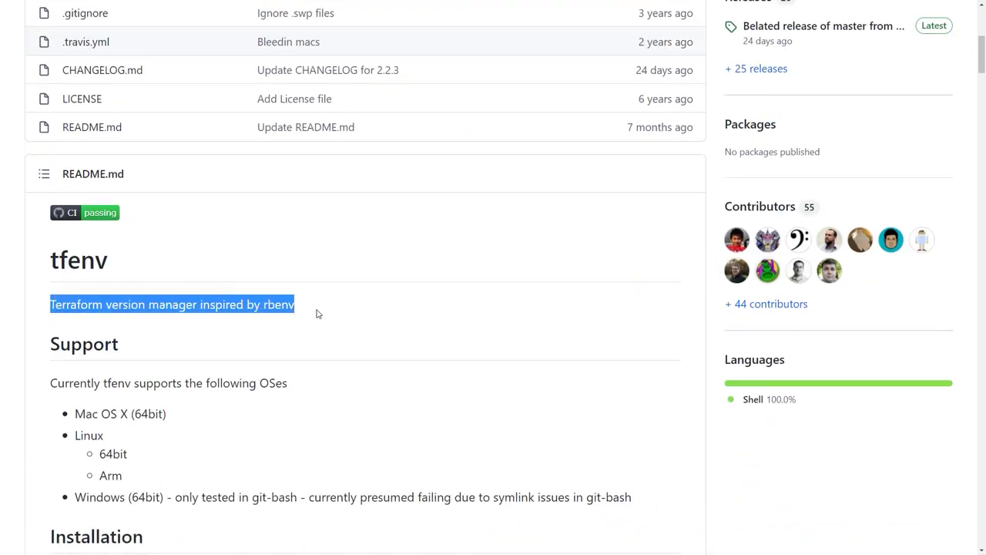
left_click(370, 308)
scroll(375, 304, "down", 7)
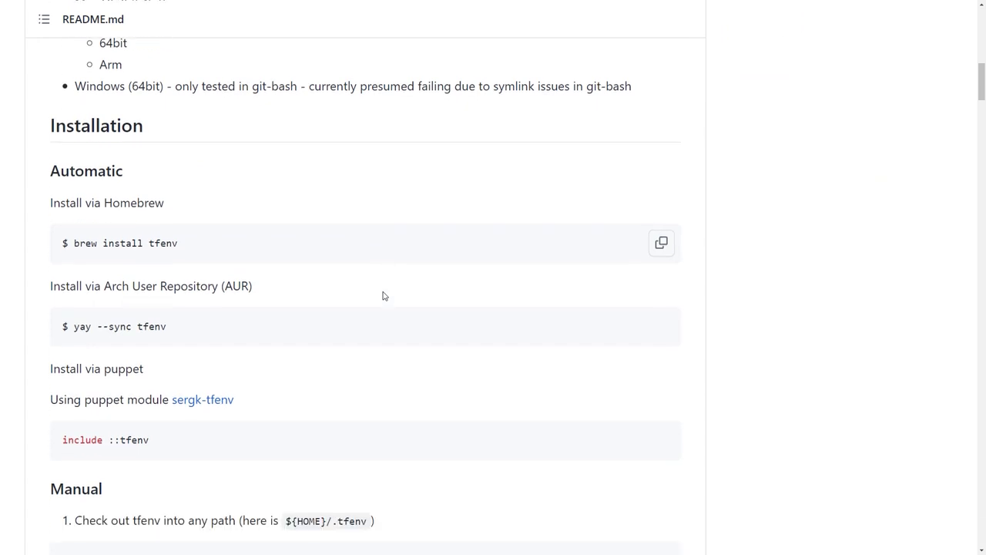
scroll(385, 289, "down", 3)
left_click_drag(395, 254, 70, 254)
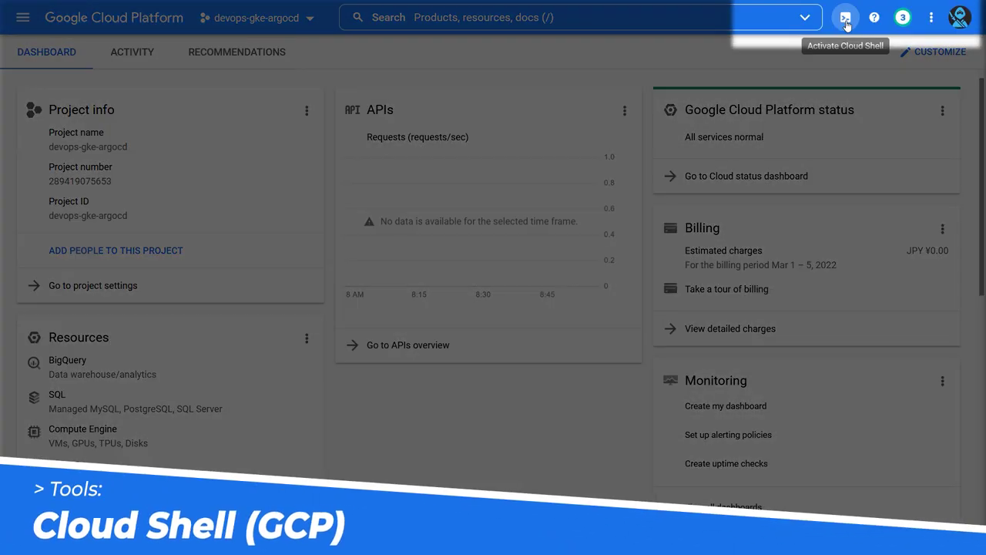
Step: Start Cloud Shell for the devops-gke-argocd project in the Google Cloud console and run "gcloud version"
left_click(845, 18)
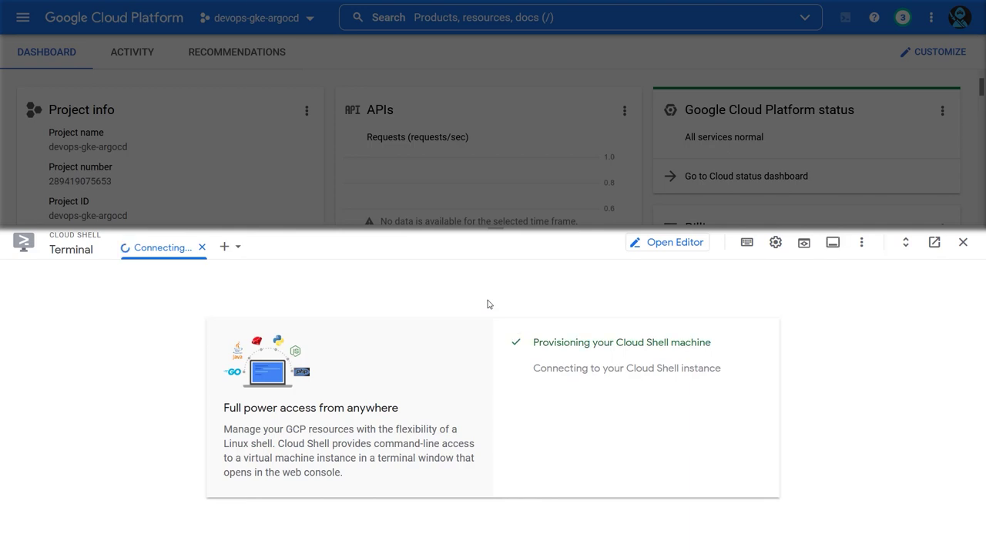
type("gcloud version")
key("Return")
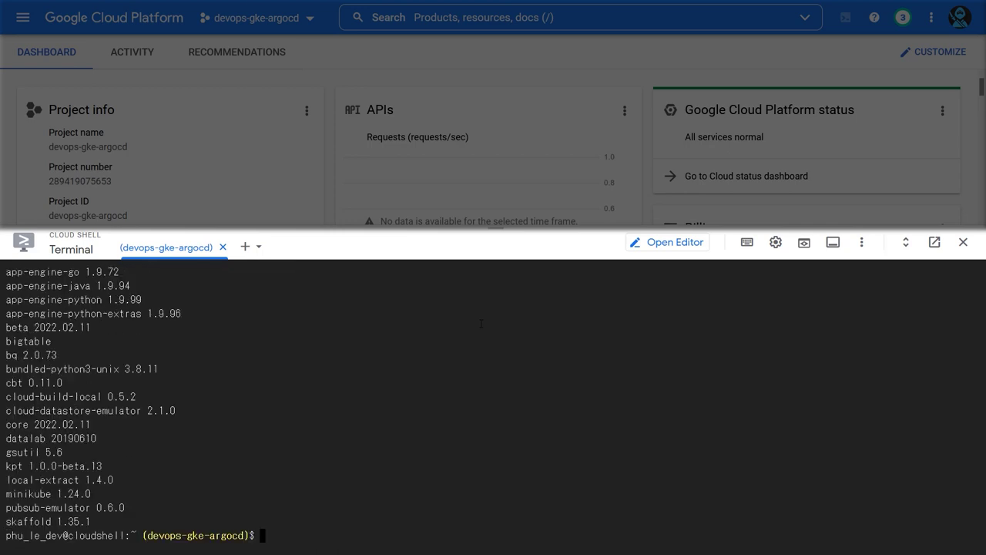
Step: Check that the other tools are available in Cloud Shell by running "kubectl", "terraform" and "docker"
type("kubectl")
key("Return")
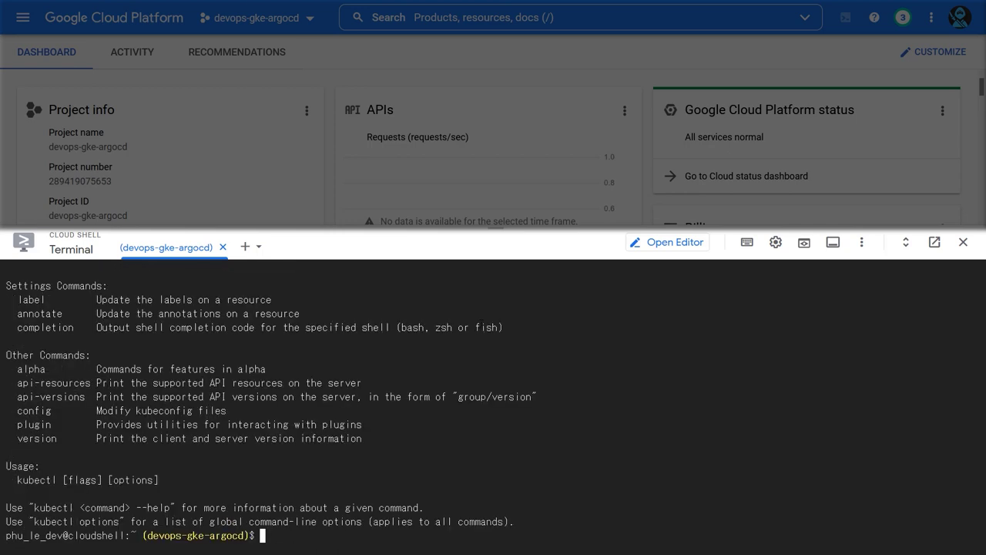
type("terraform")
key("Return")
type("docker")
key("Return")
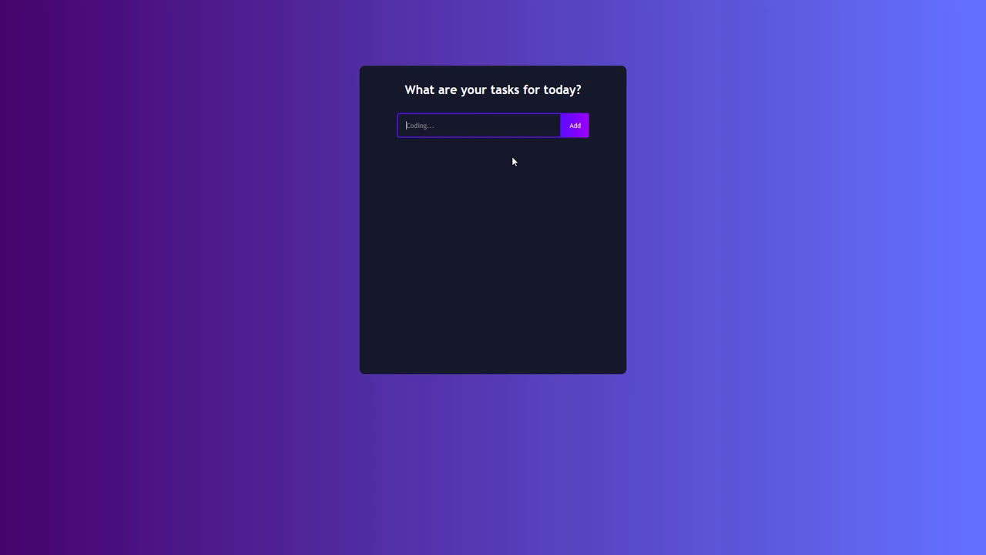
Step: Add the tasks "Code Terraform" and "Subcribe FullstacKAGE" in the to-do web app
type("Code Terraform")
left_click(576, 127)
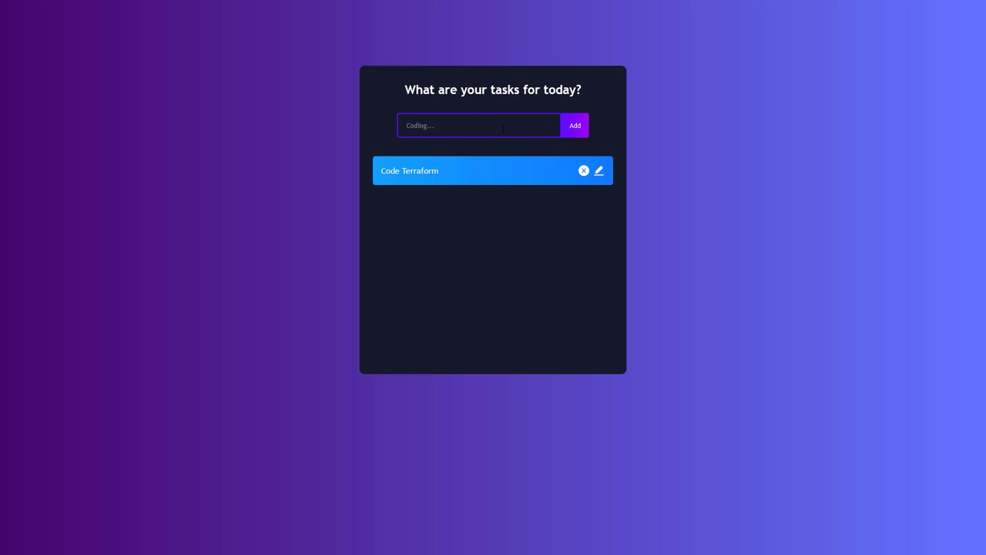
type("Subcribe Fullstack")
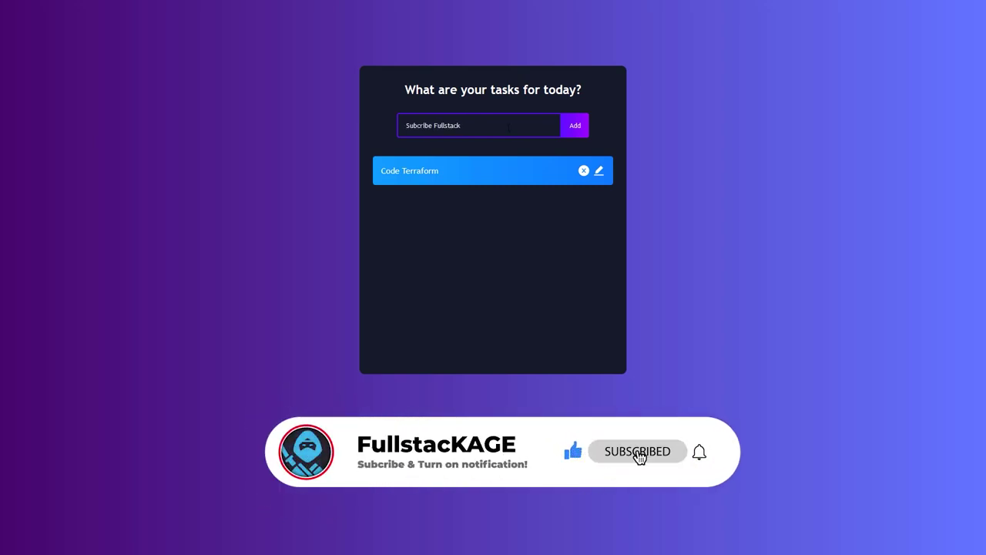
type("KAGE")
left_click(575, 128)
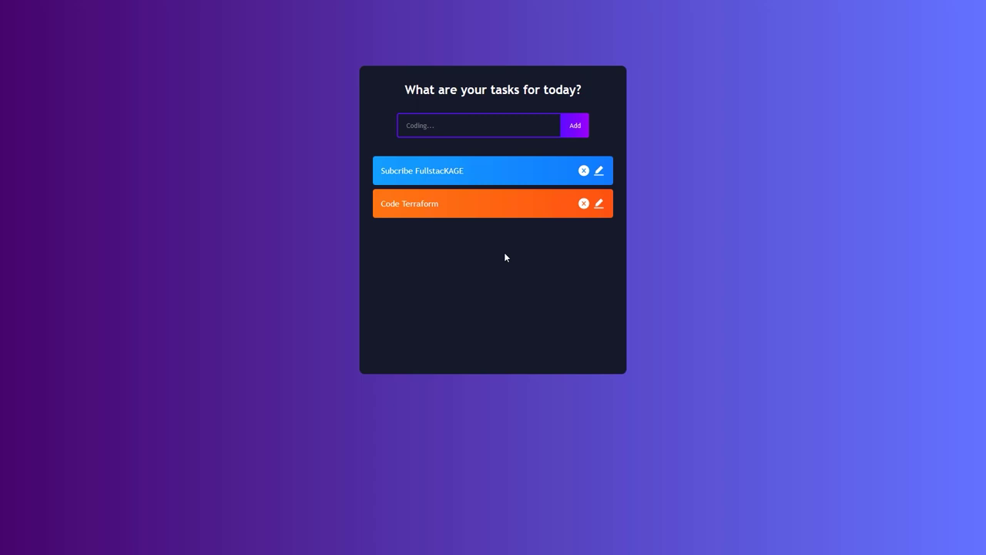
Step: Mark both tasks as completed and set the "Code Terraform" task back to active
left_click(447, 169)
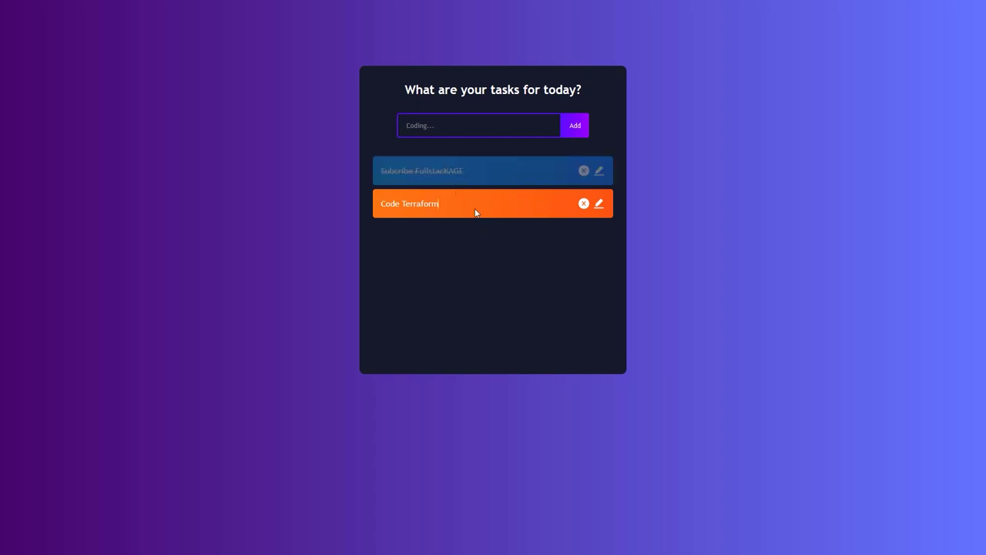
left_click(436, 203)
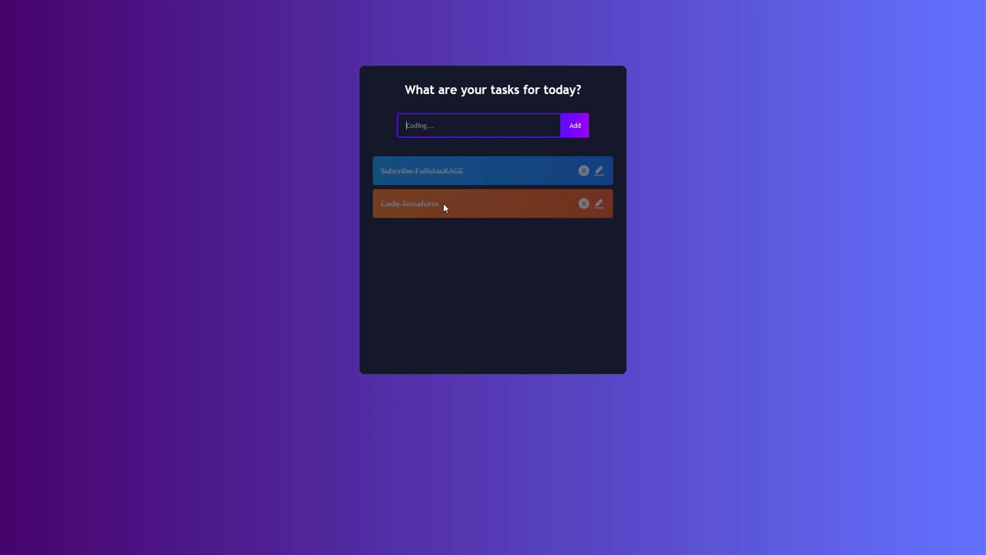
left_click(417, 204)
Step: Rename the "Code Terraform" task to "Code Terraform vận dụng Infrastructure As Code" and delete it from the list
left_click(597, 205)
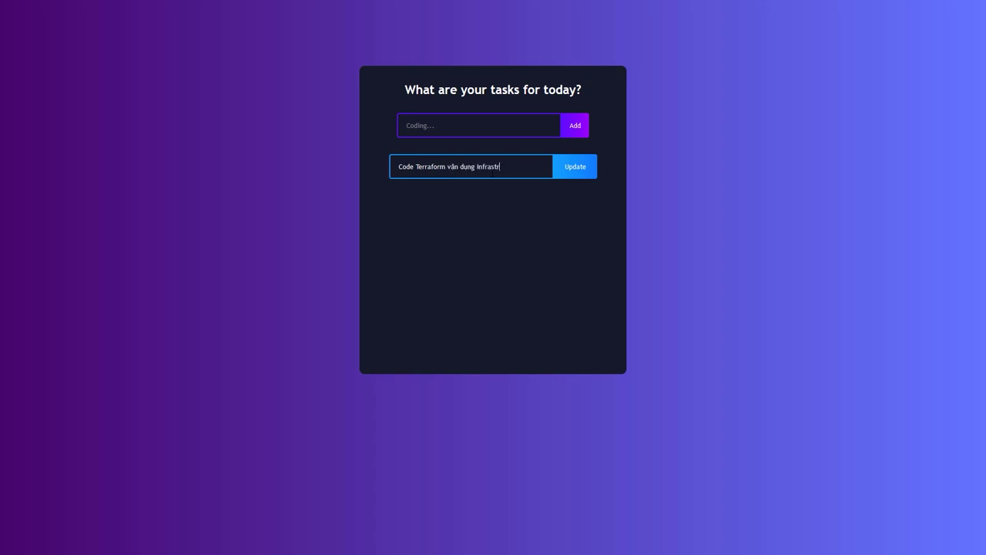
type("vân dung Infrastructure As Code")
left_click(577, 171)
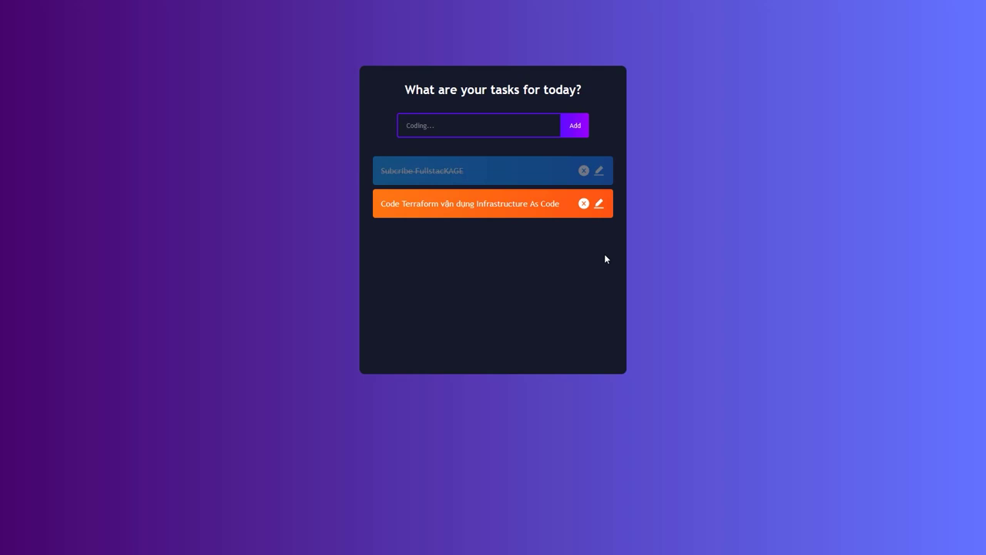
left_click(584, 203)
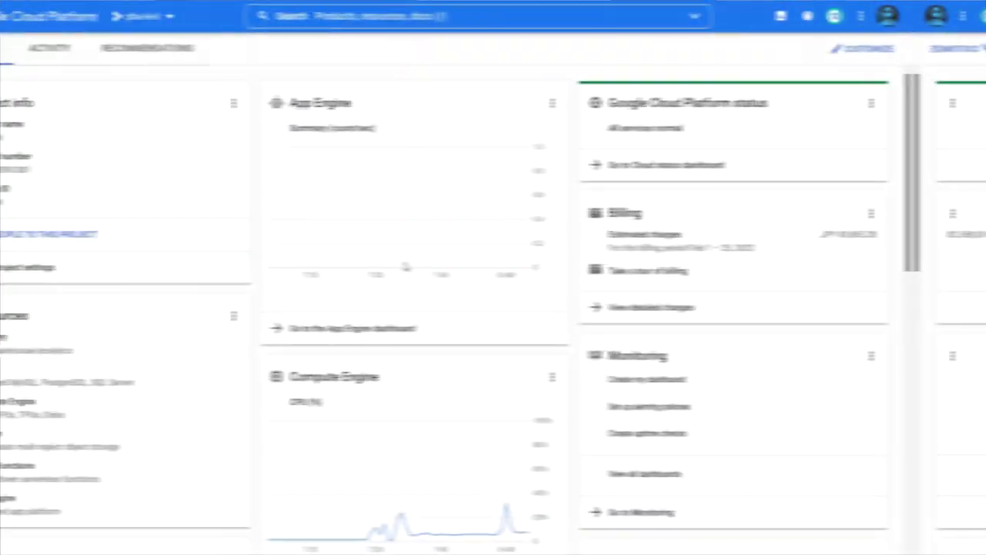
Step: Create a new project named "devops-gke-argocd" with its location left at No organization
left_click(230, 16)
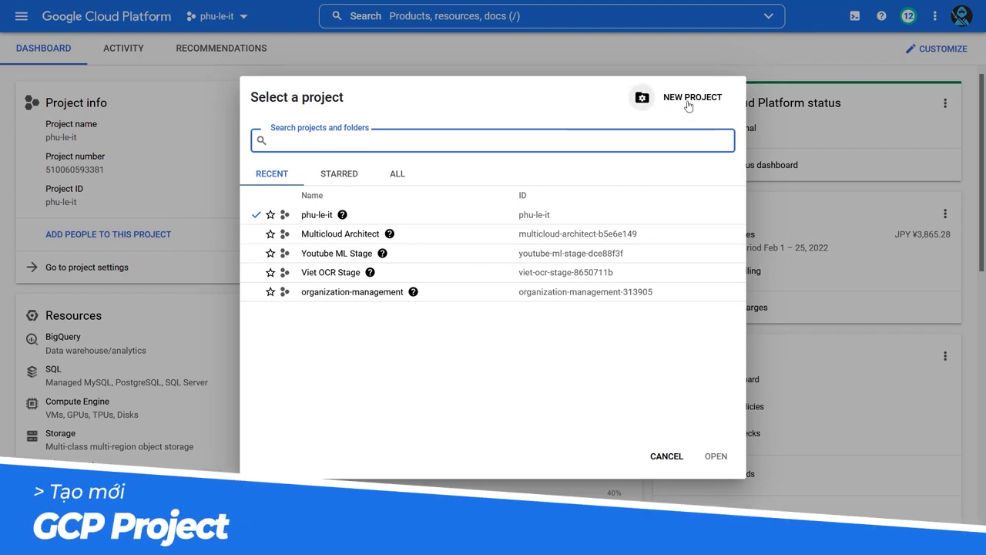
left_click(689, 104)
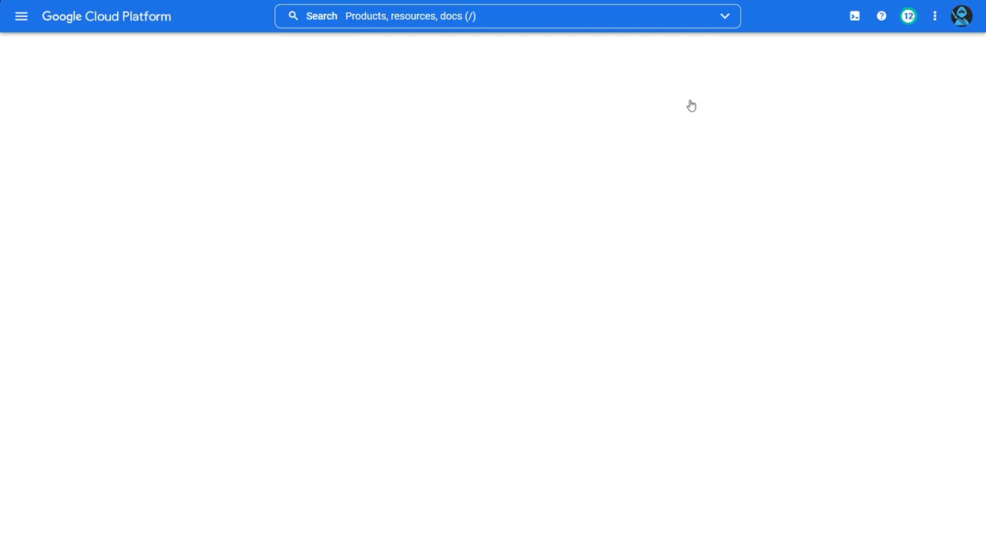
left_click(124, 171)
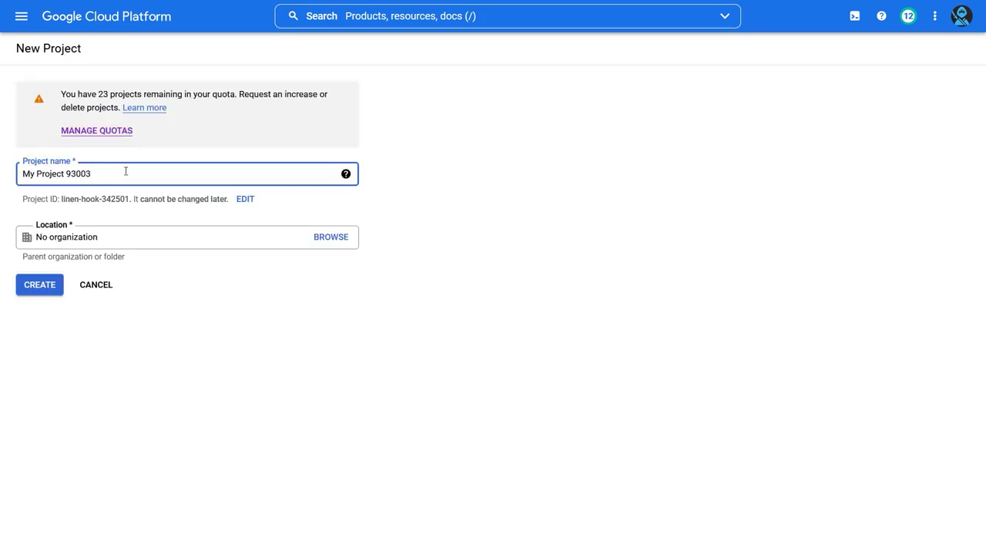
key("ctrl+a")
type("de")
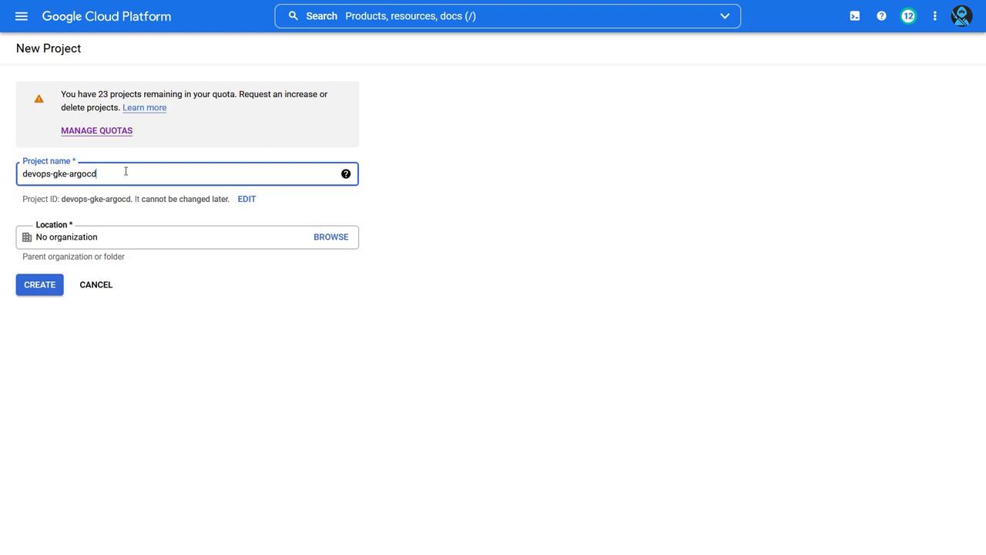
left_click(118, 235)
left_click(439, 275)
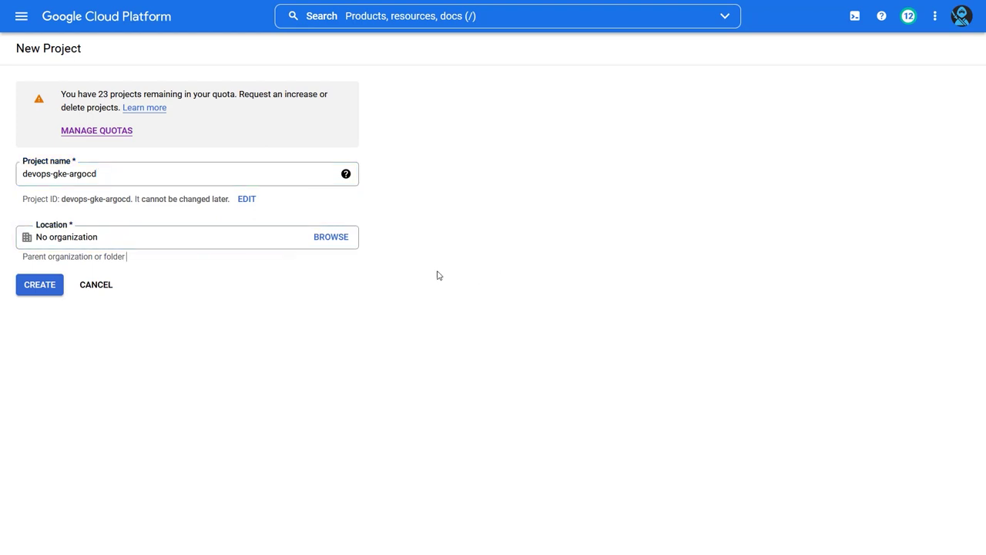
left_click(38, 287)
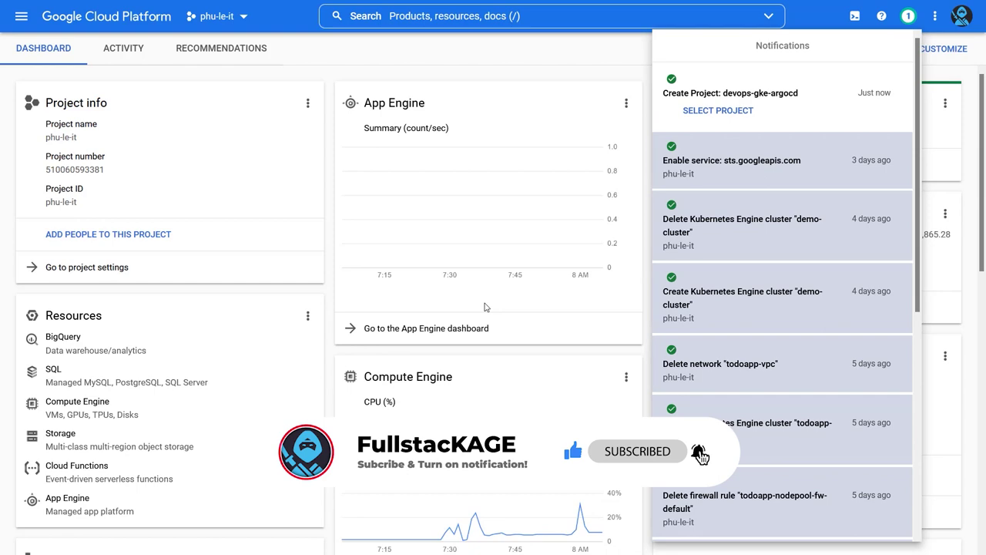
Step: Switch to the devops-gke-argocd project and check its estimated billing charges on the dashboard
left_click(485, 306)
left_click(216, 15)
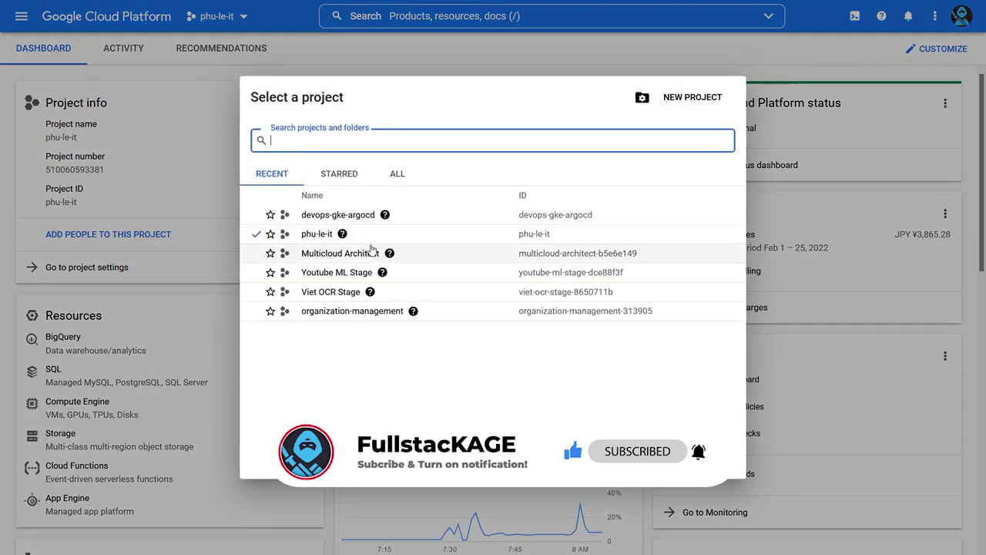
left_click(336, 215)
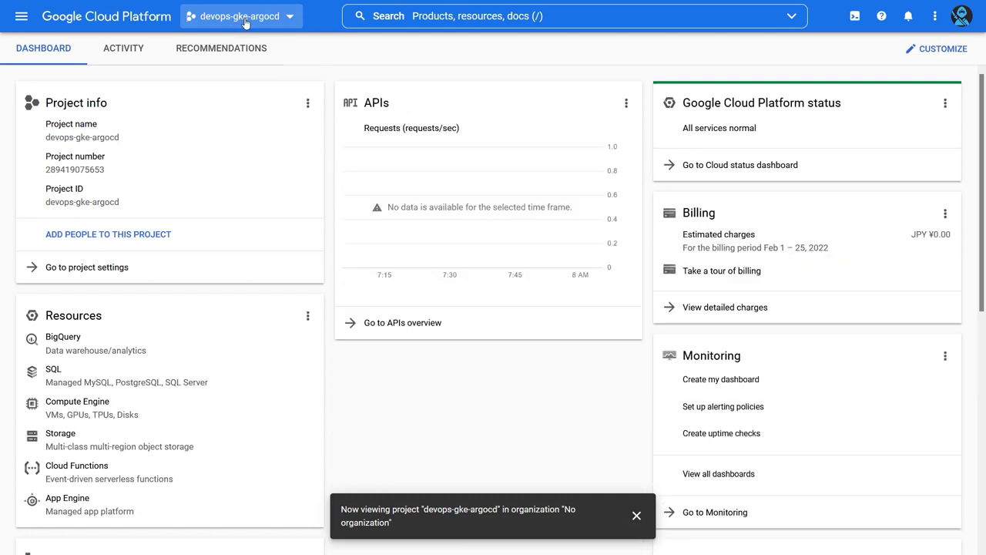
left_click_drag(909, 239, 952, 239)
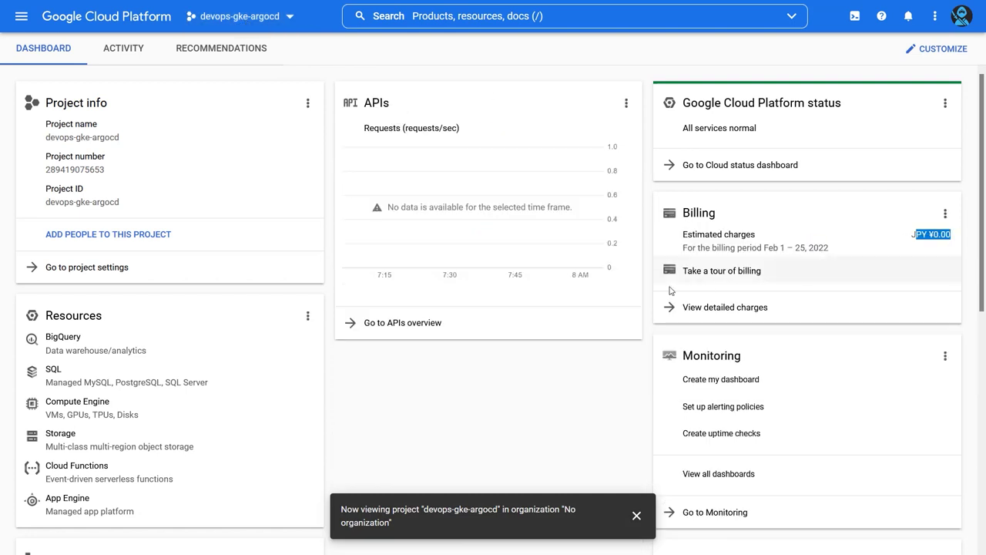
left_click(508, 371)
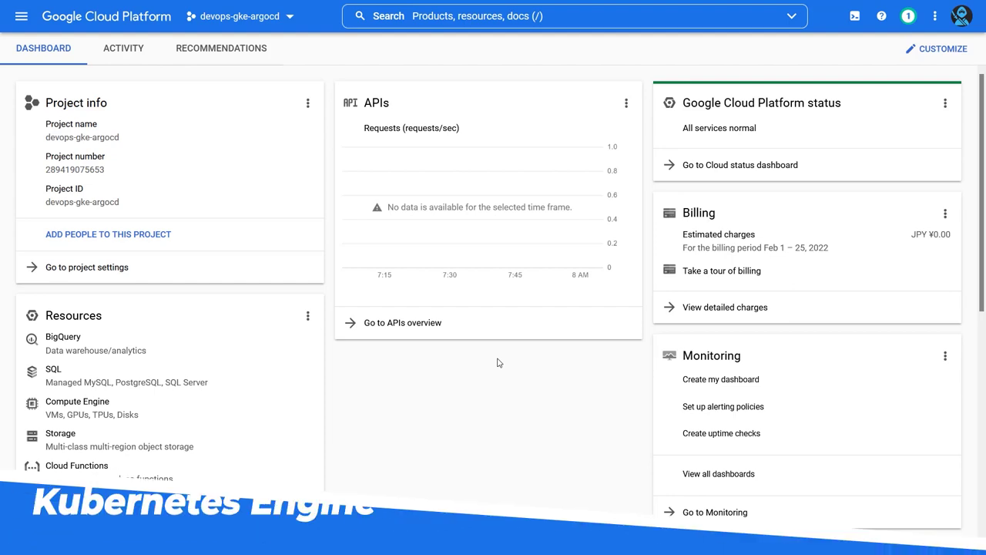
Step: Enable the Kubernetes Engine API for the devops-gke-argocd project
left_click(22, 16)
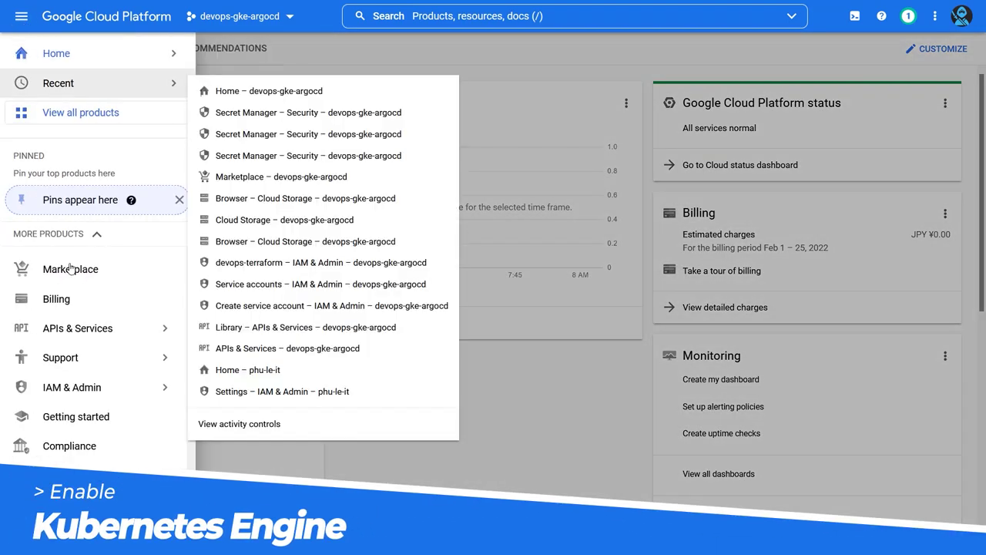
mouse_move(95, 335)
scroll(96, 336, "down", 3)
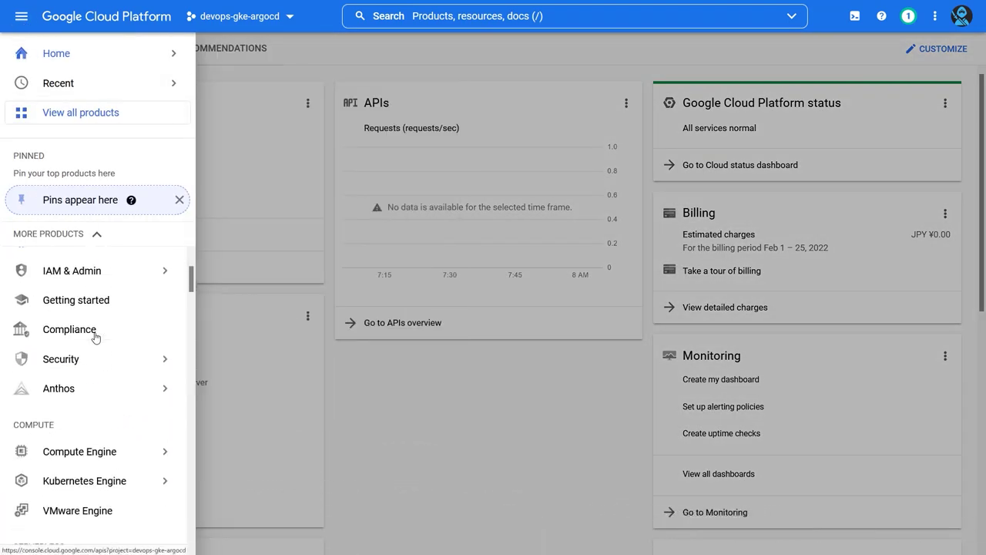
mouse_move(90, 430)
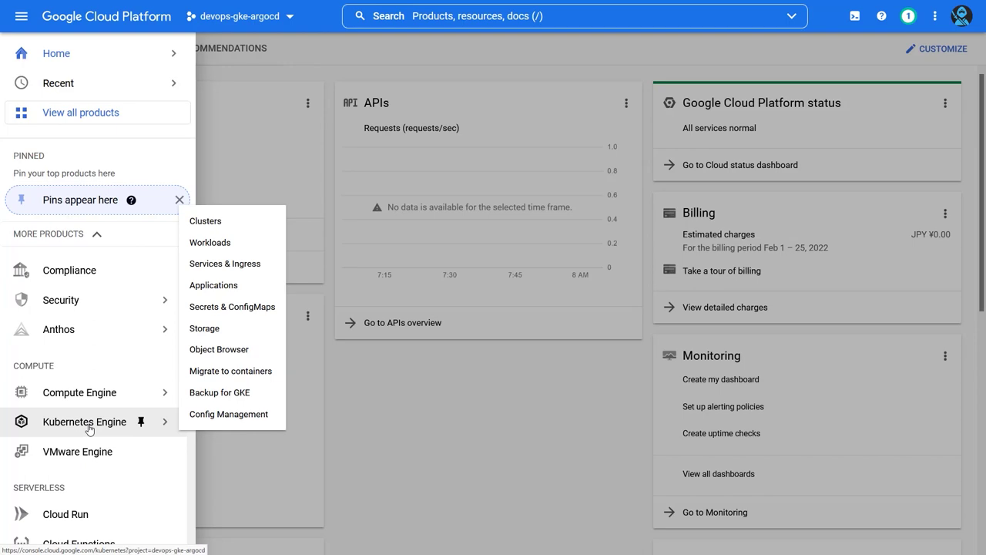
left_click(89, 430)
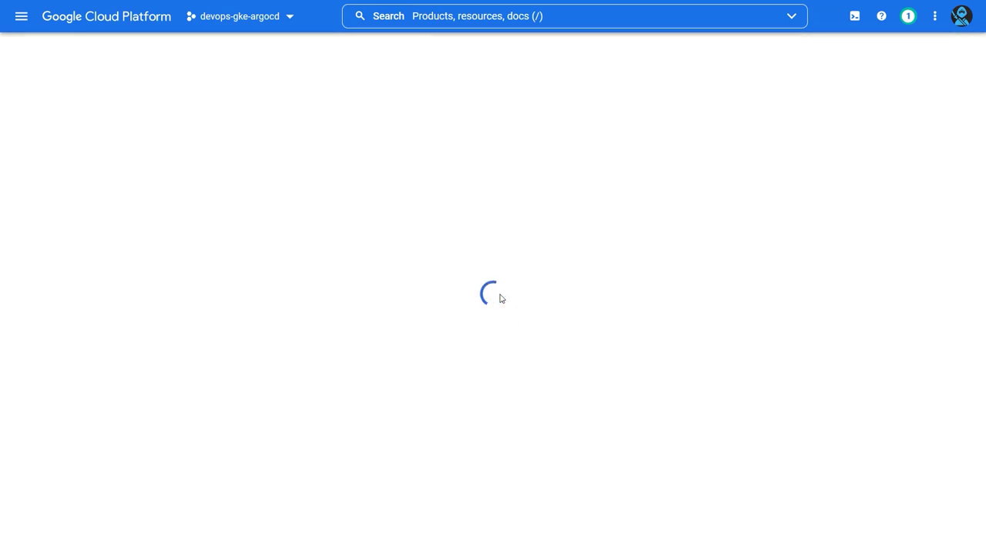
left_click(141, 204)
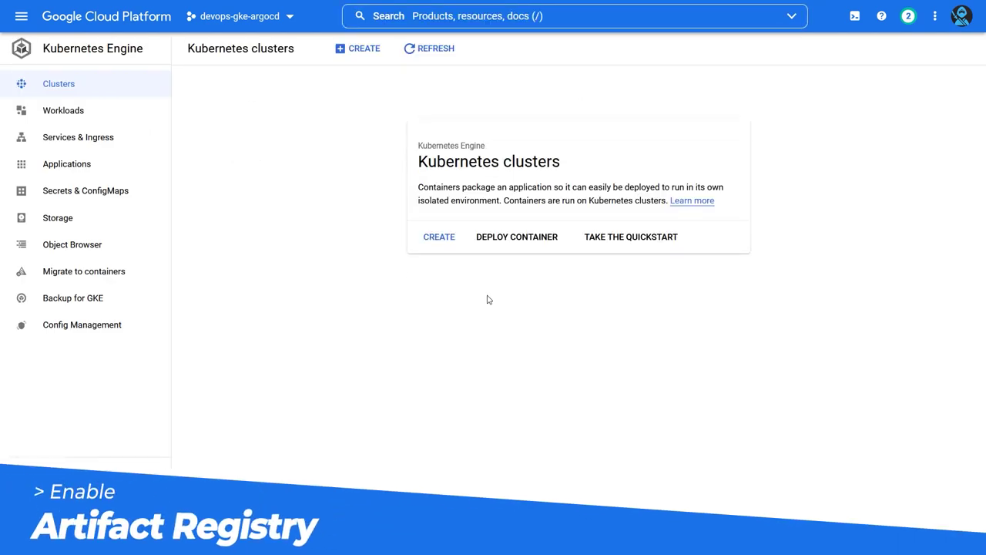
Step: Enable the Artifact Registry API for the devops-gke-argocd project
key("ctrl+plus")
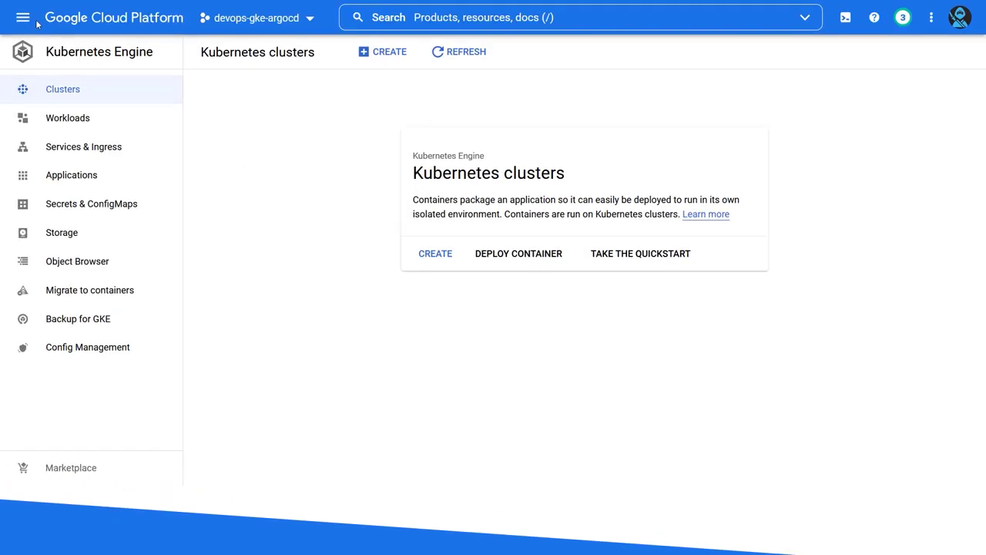
left_click(23, 18)
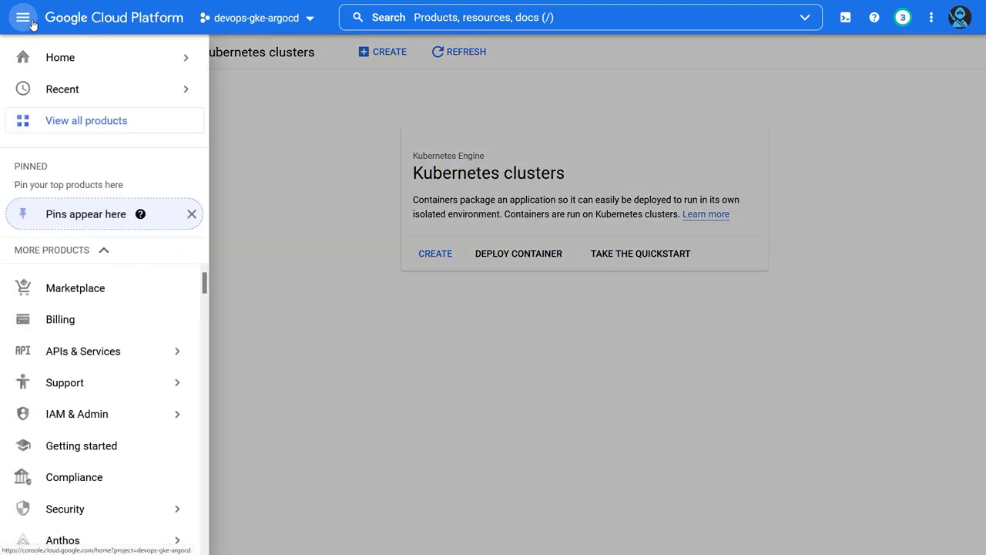
scroll(97, 331, "down", 6)
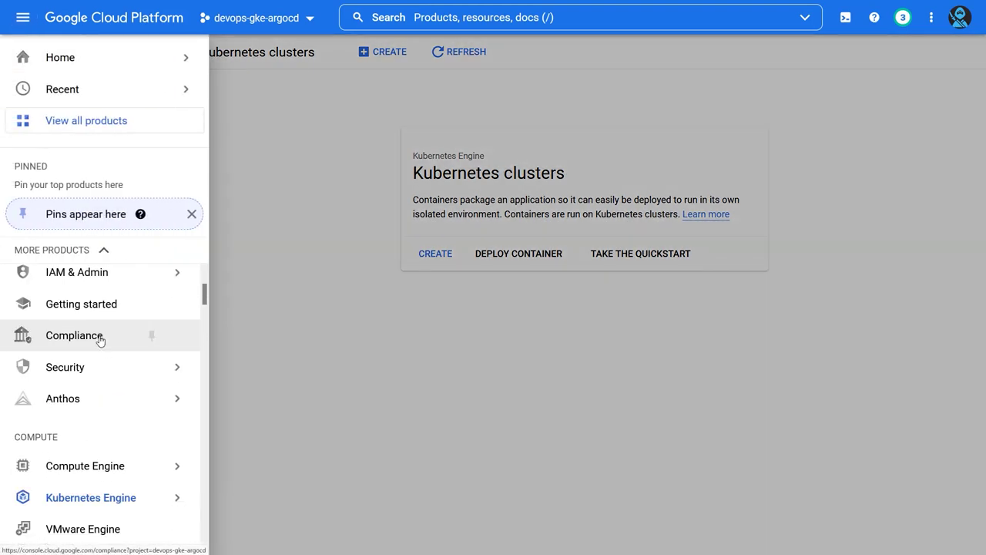
scroll(107, 328, "down", 10)
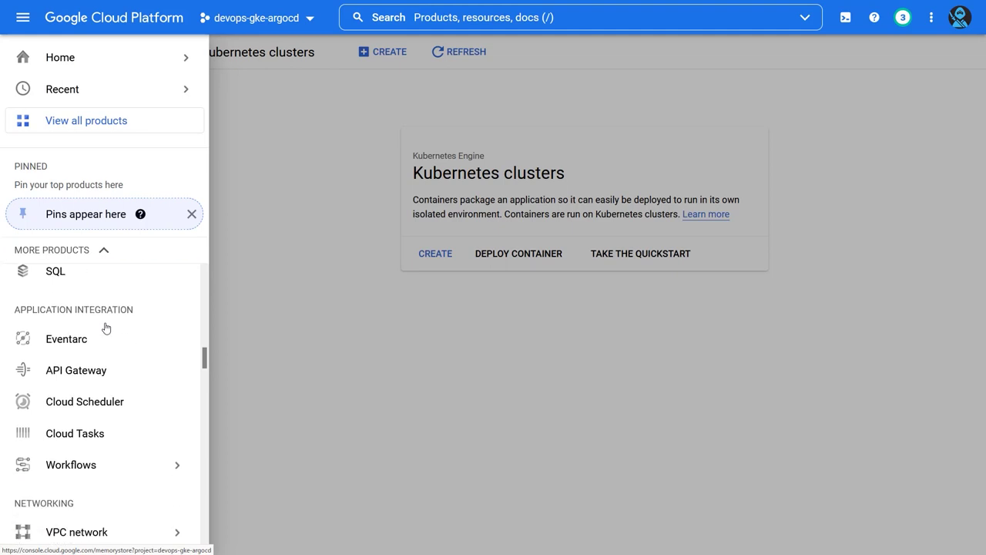
scroll(114, 325, "down", 7)
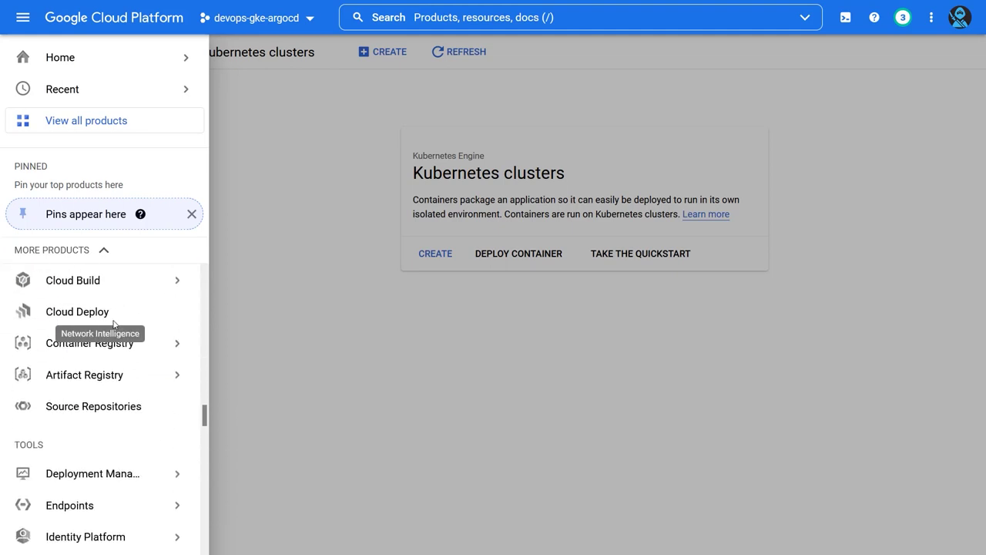
left_click(90, 383)
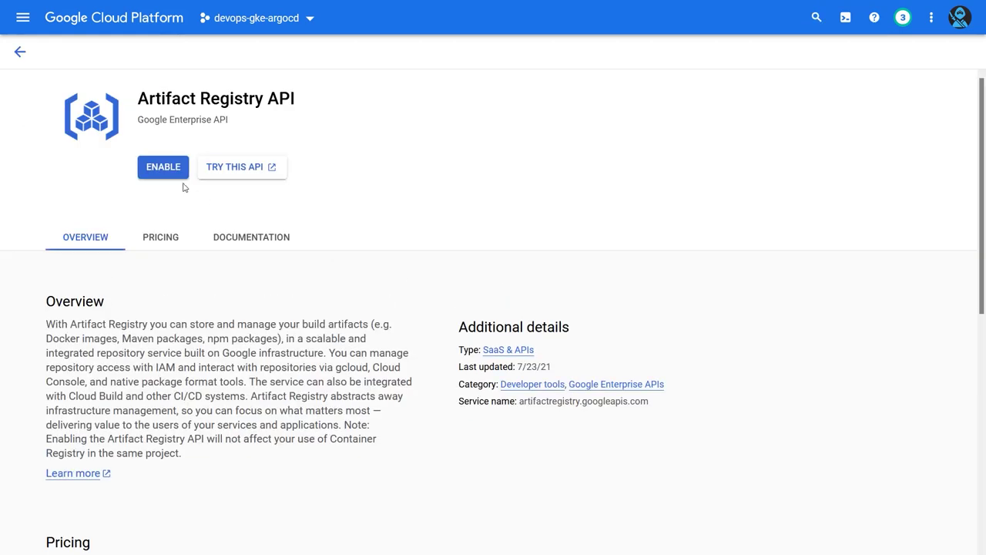
left_click(163, 168)
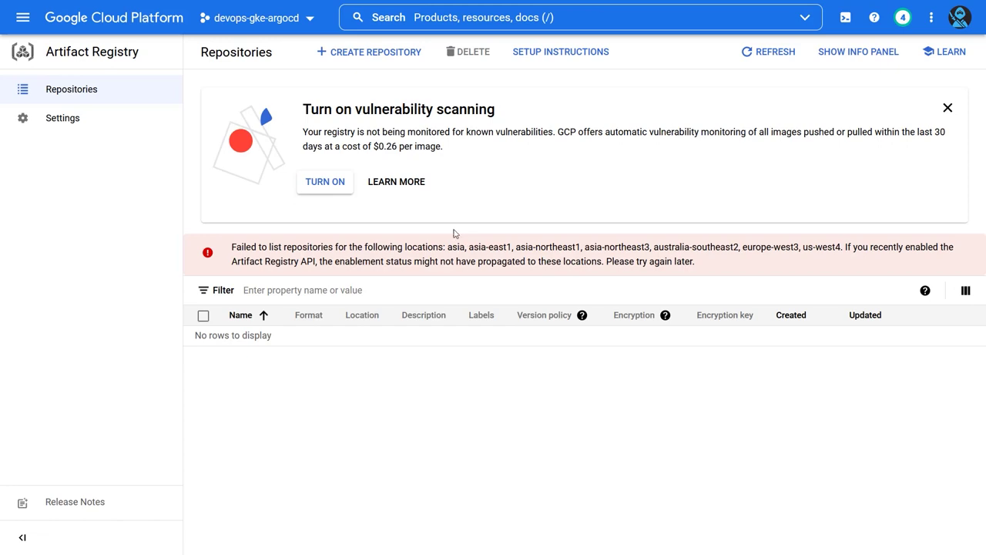
Step: Open the Cloud SQL instances page of the devops-gke-argocd project
left_click(22, 17)
scroll(96, 276, "down", 2)
scroll(97, 276, "down", 2)
scroll(104, 311, "down", 3)
scroll(108, 314, "down", 5)
left_click(87, 395)
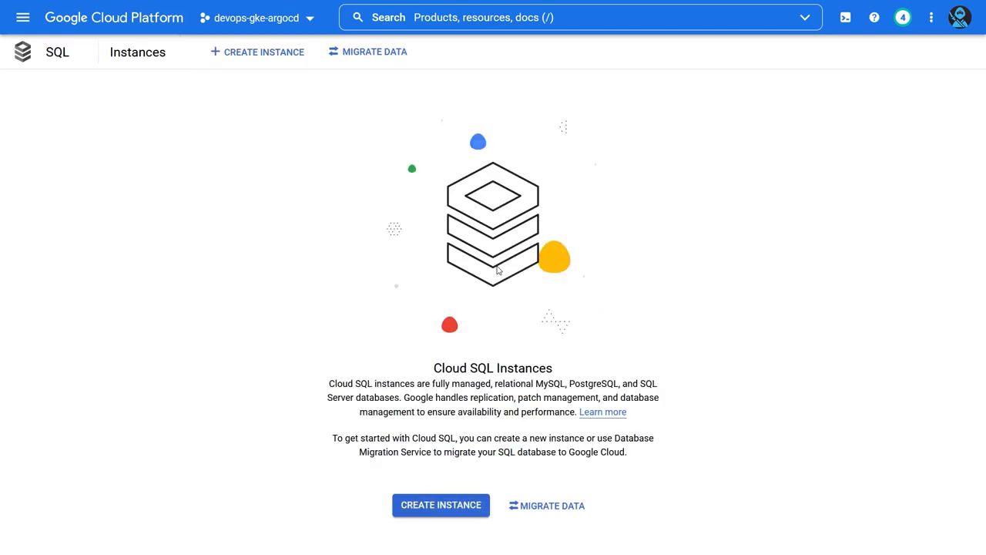
Step: Search the API Library for "cloud sql" and enable the Cloud SQL Admin API
left_click(22, 17)
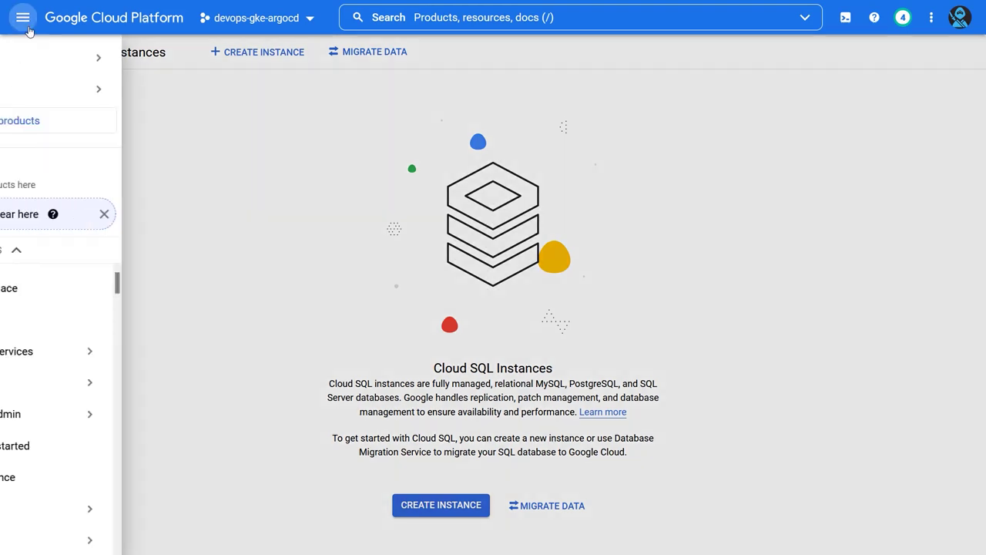
mouse_move(82, 356)
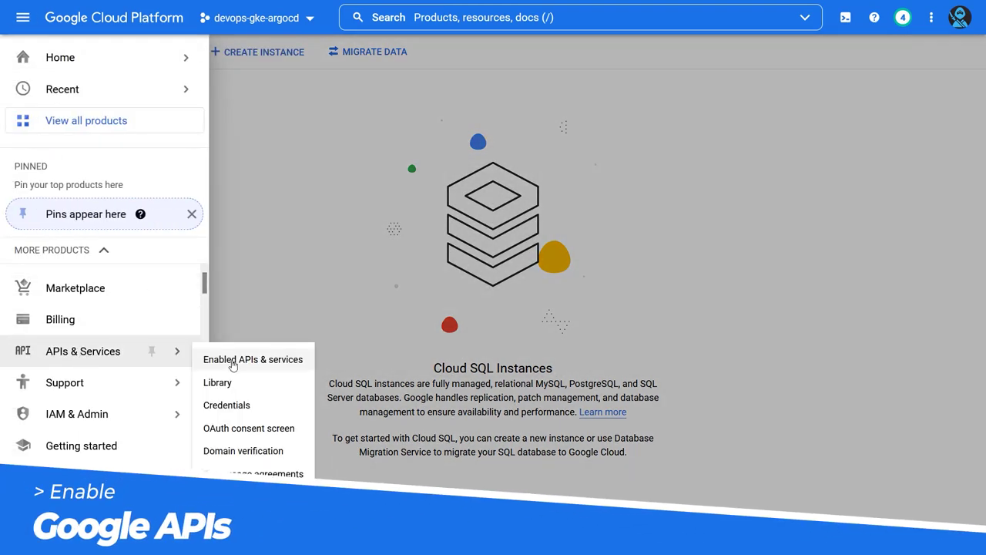
left_click(212, 359)
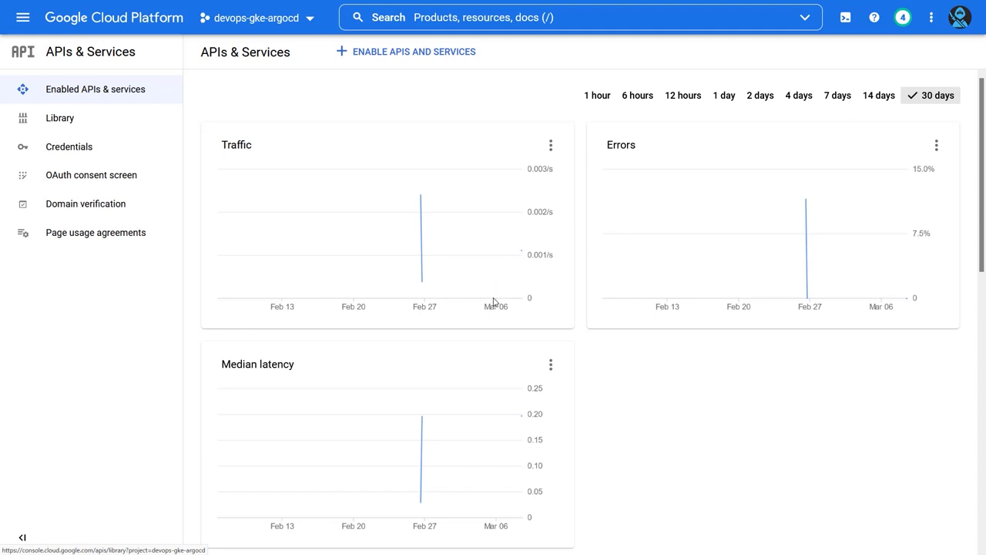
left_click(407, 54)
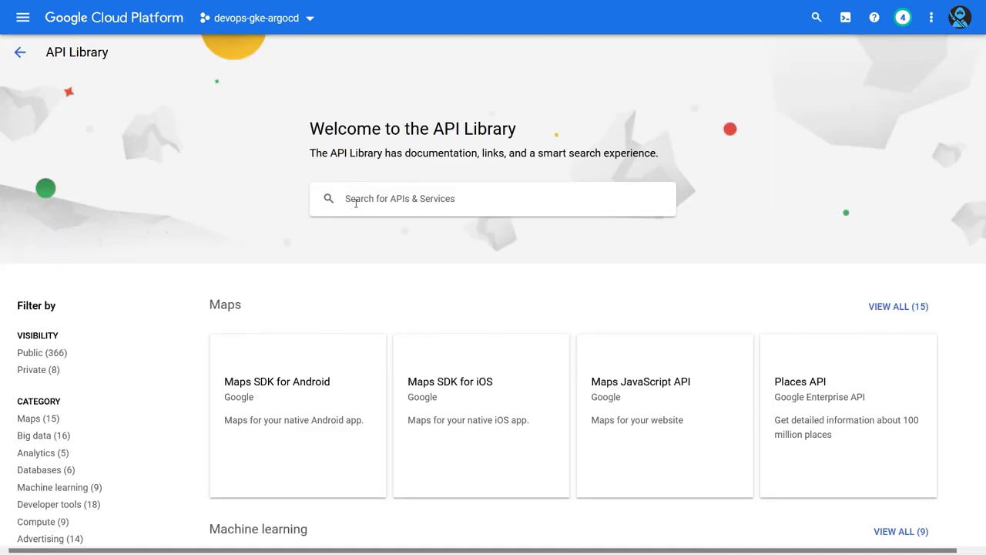
left_click(356, 201)
type("cloud sql")
key("Return")
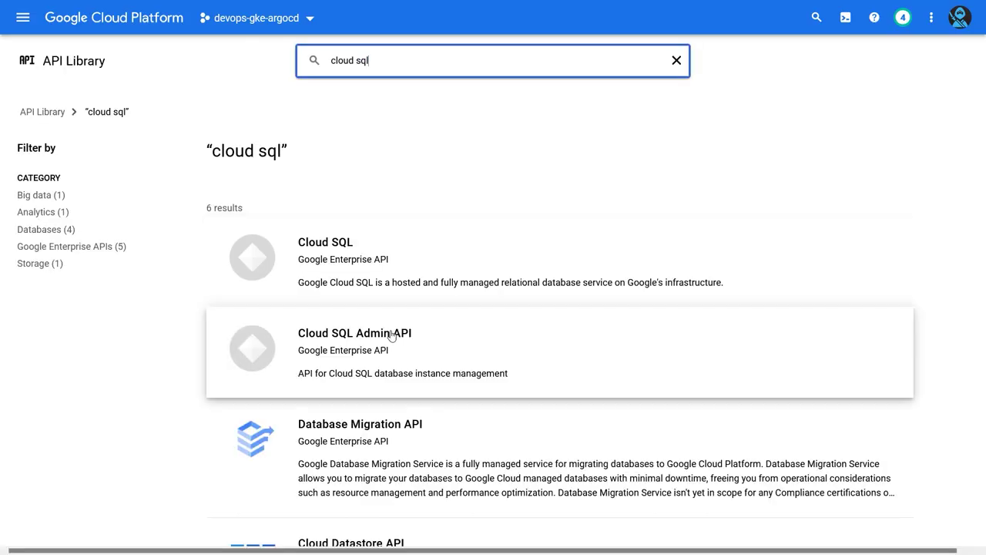
left_click(447, 341)
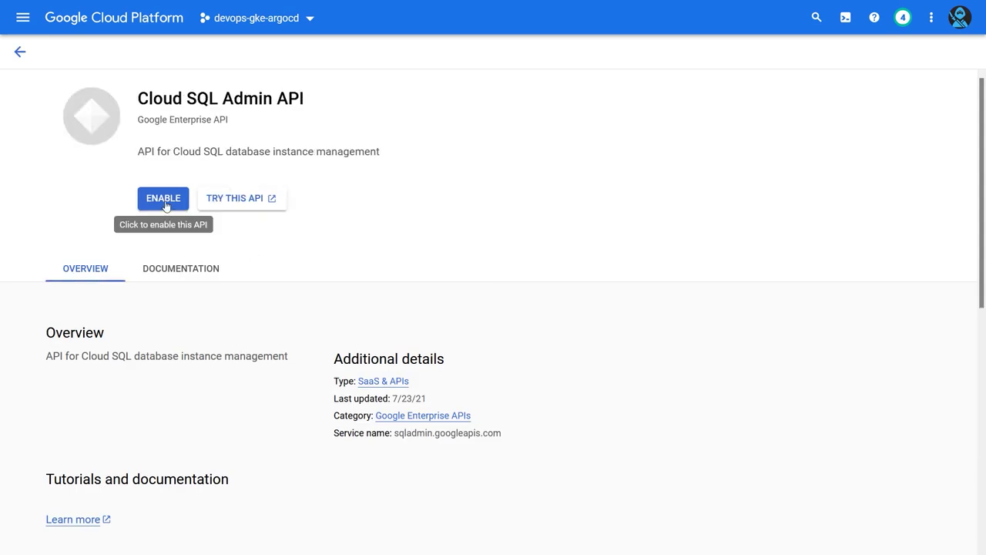
left_click(164, 200)
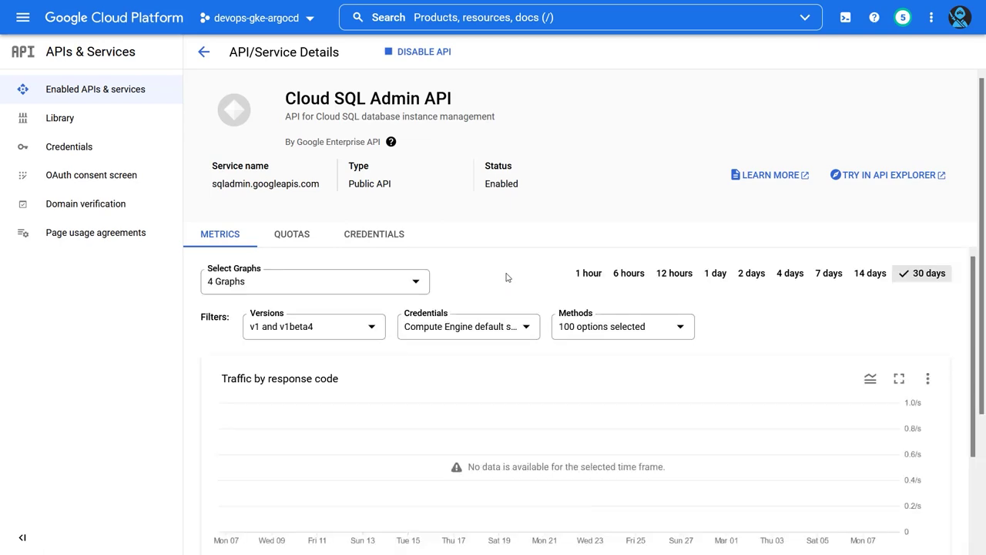
Step: Search the API Library for "cloud resource manager" and enable the Cloud Resource Manager API for the devops-gke-argocd project
left_click(23, 17)
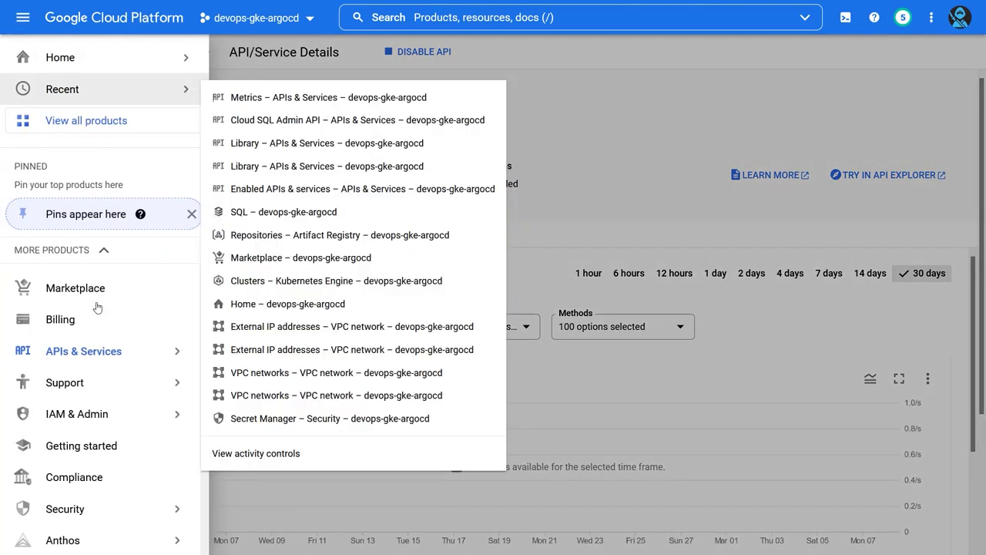
left_click(39, 347)
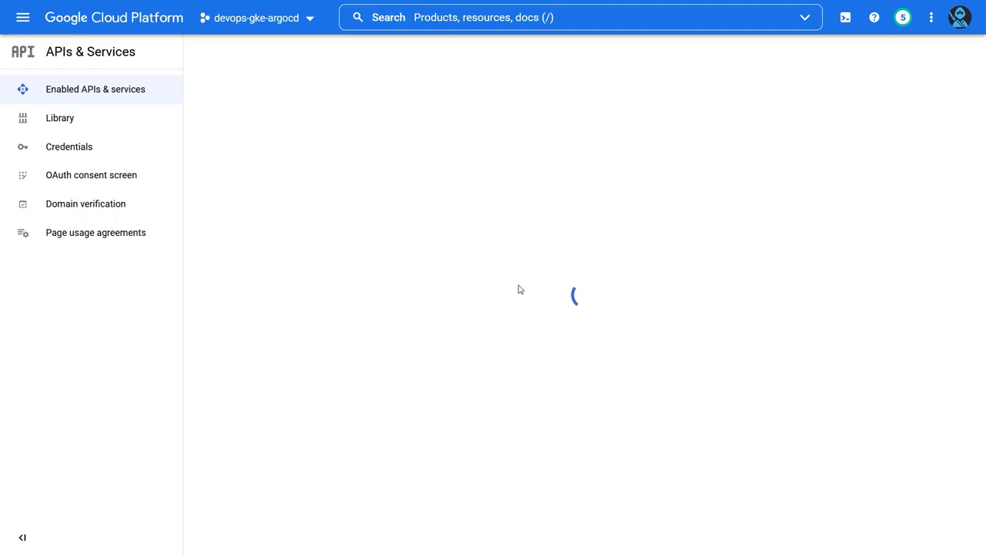
left_click(377, 51)
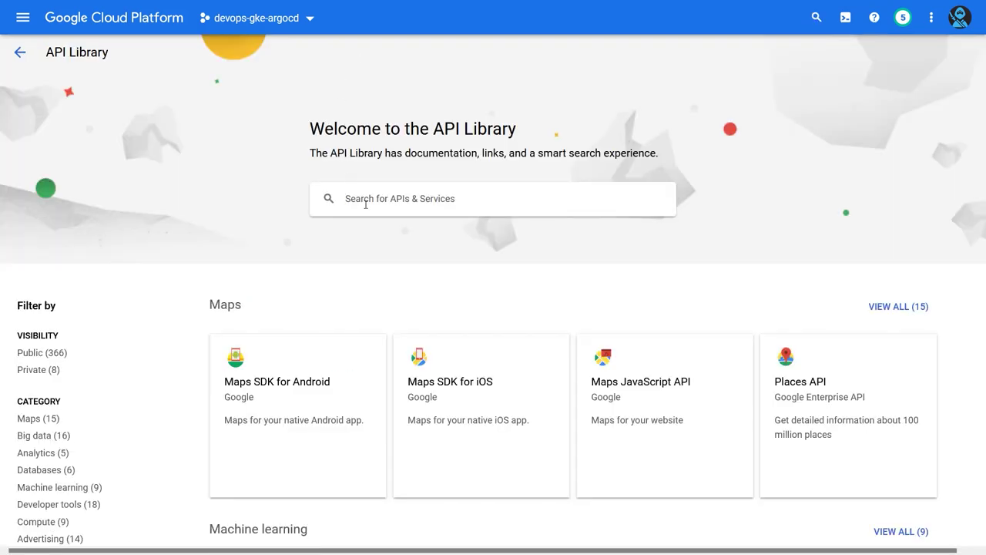
left_click(366, 203)
type("cloud resource manager")
key("Return")
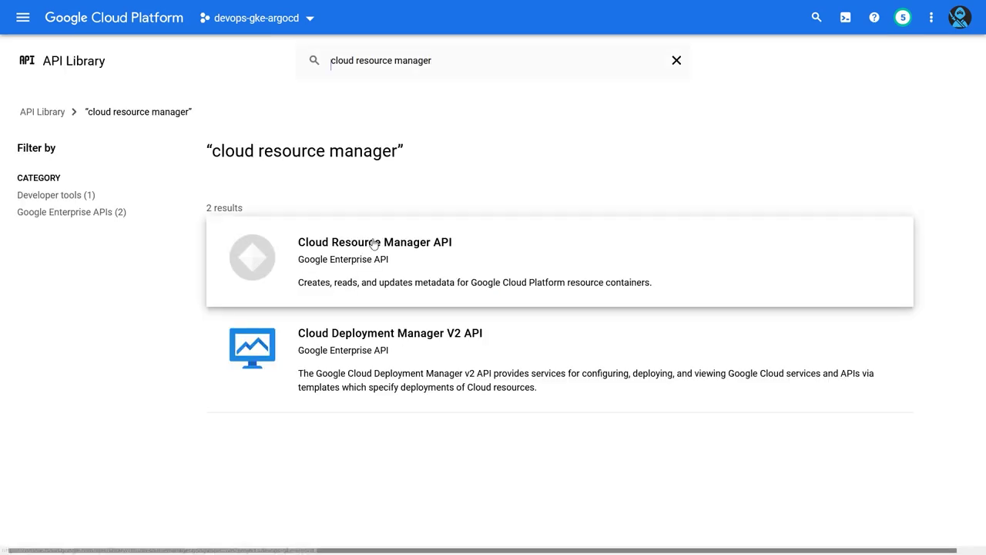
left_click(440, 235)
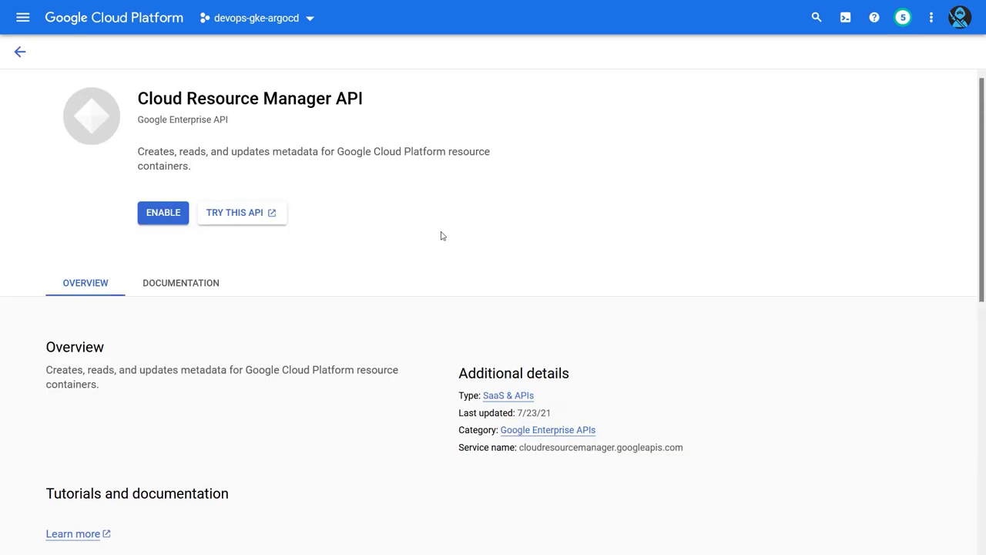
left_click(163, 213)
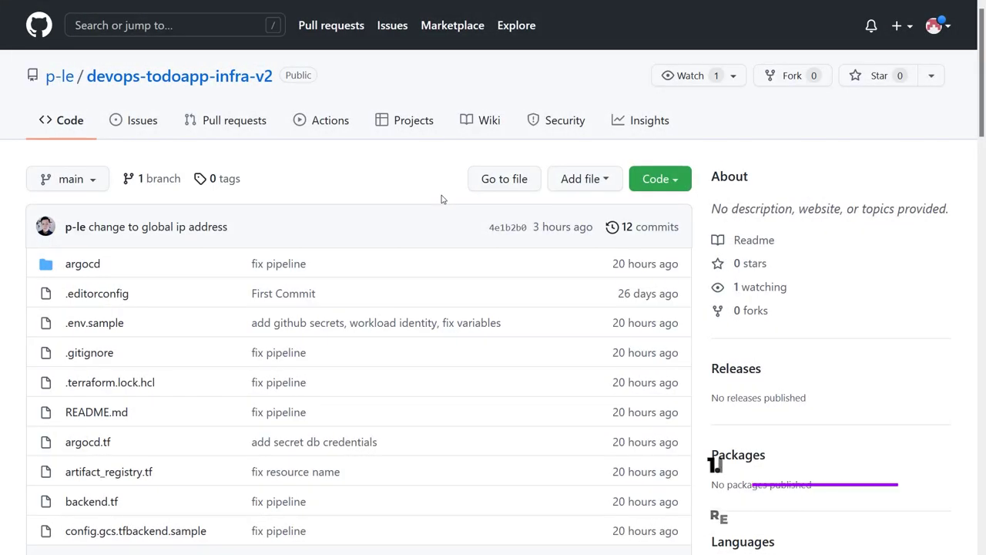
Step: Switch to GitHub and examine the devops-todoapp infra-v2, frontend, backend and manifests repositories, including the manifests' backend folder
scroll(442, 199, "down", 5)
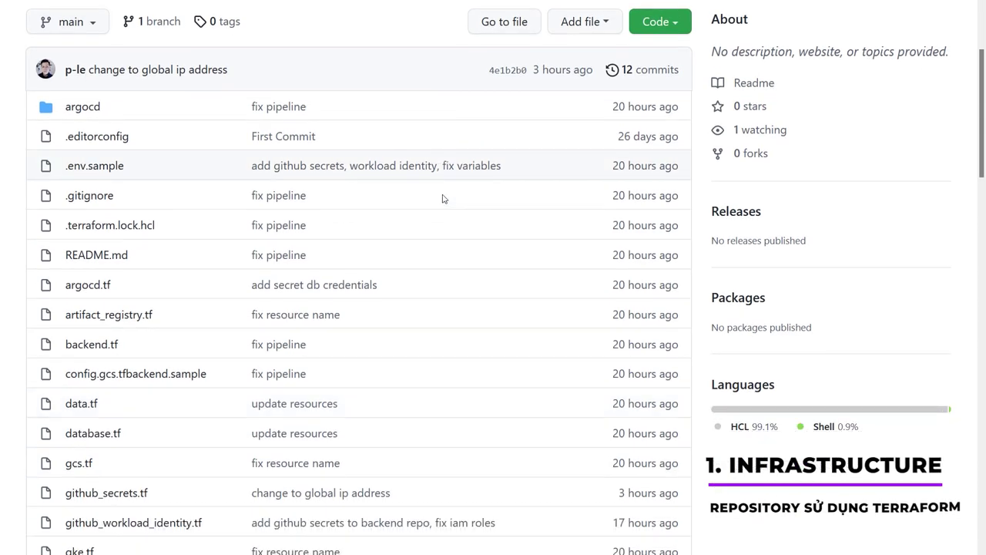
scroll(442, 199, "down", 3)
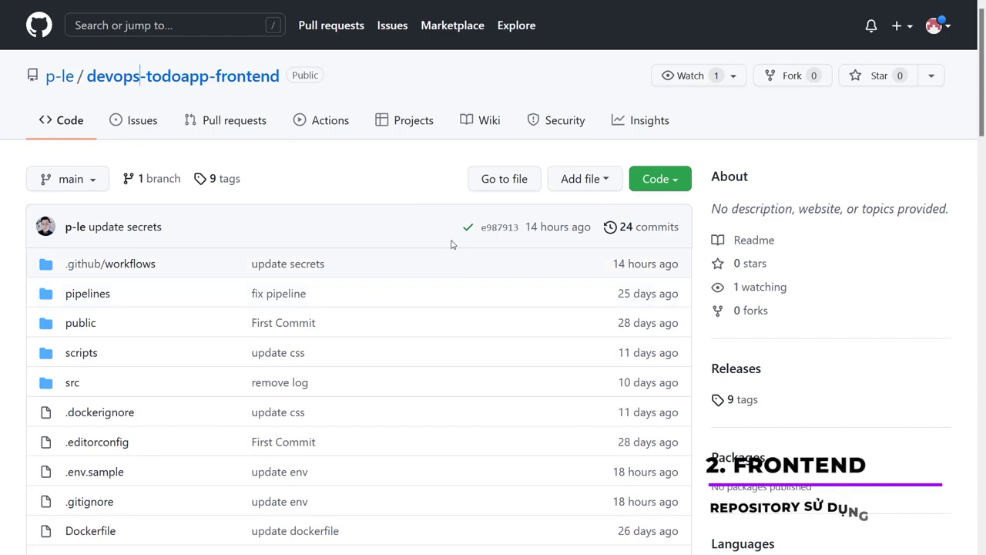
scroll(452, 243, "down", 5)
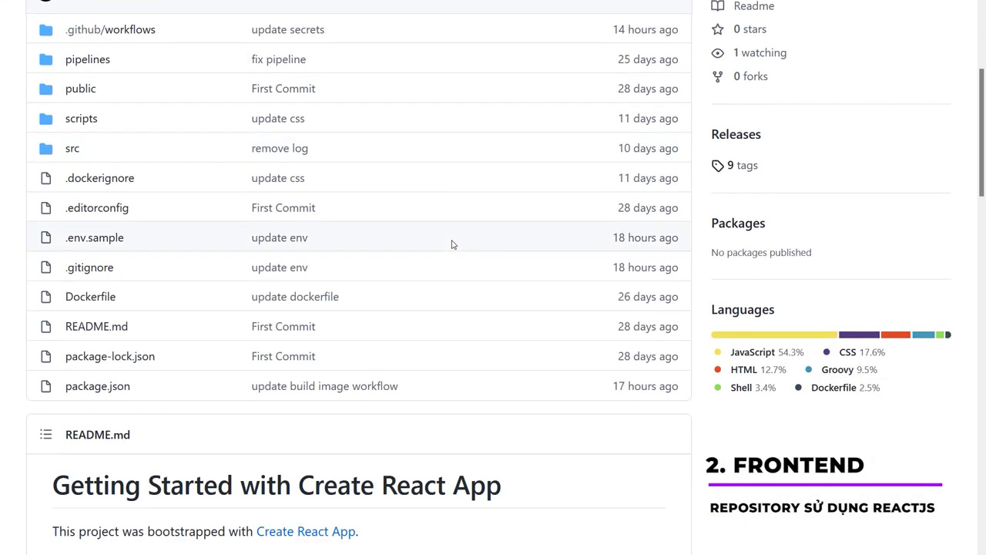
scroll(452, 244, "up", 5)
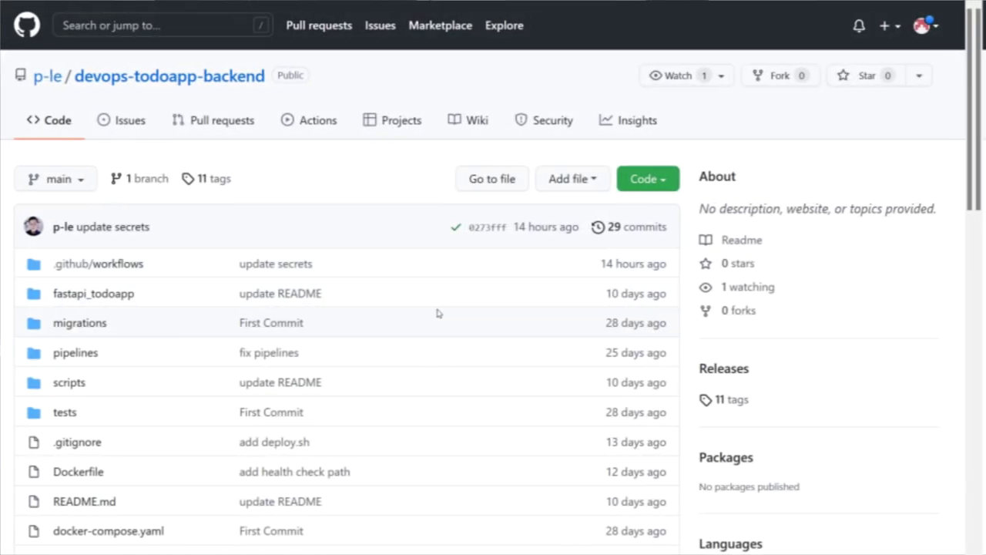
scroll(452, 313, "down", 2)
scroll(452, 313, "down", 6)
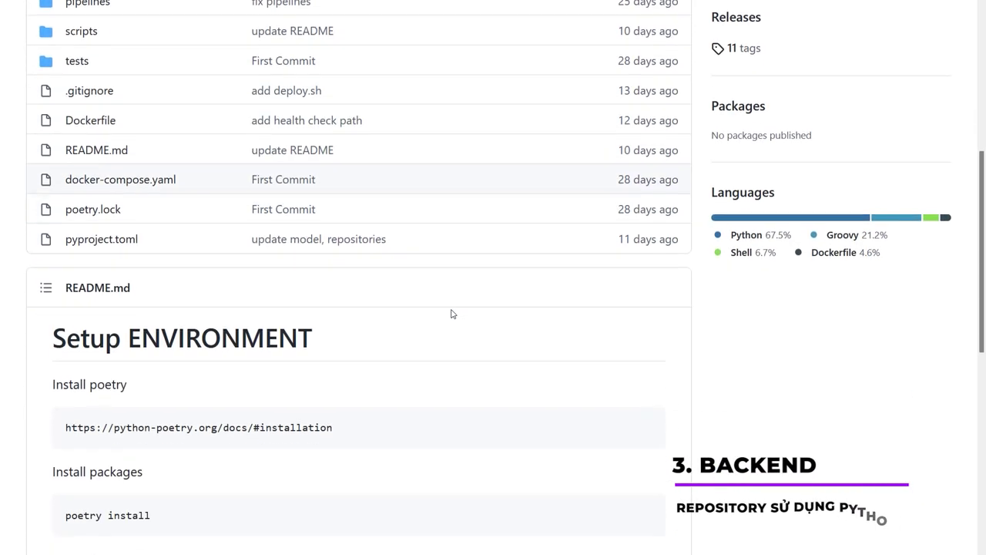
scroll(452, 312, "up", 8)
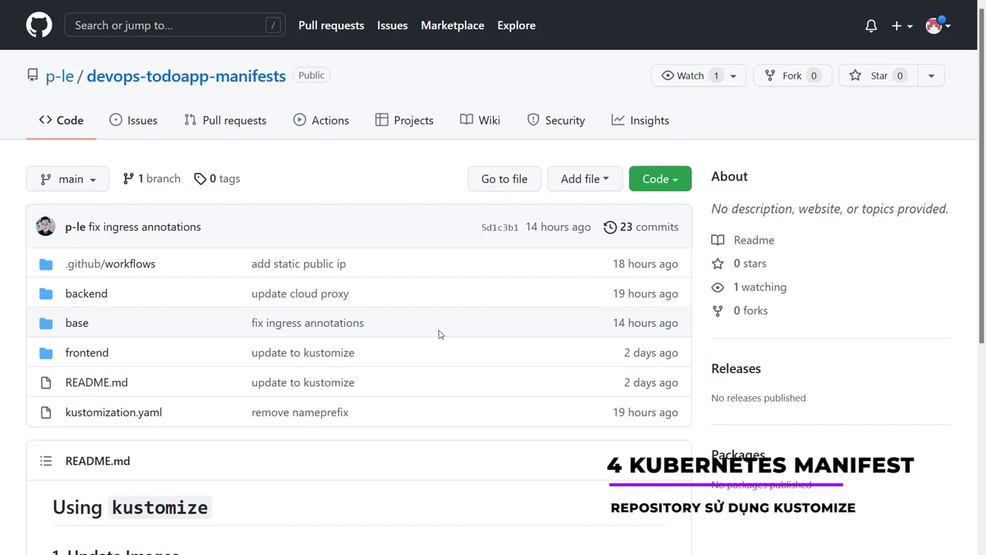
scroll(444, 329, "down", 2)
left_click(93, 176)
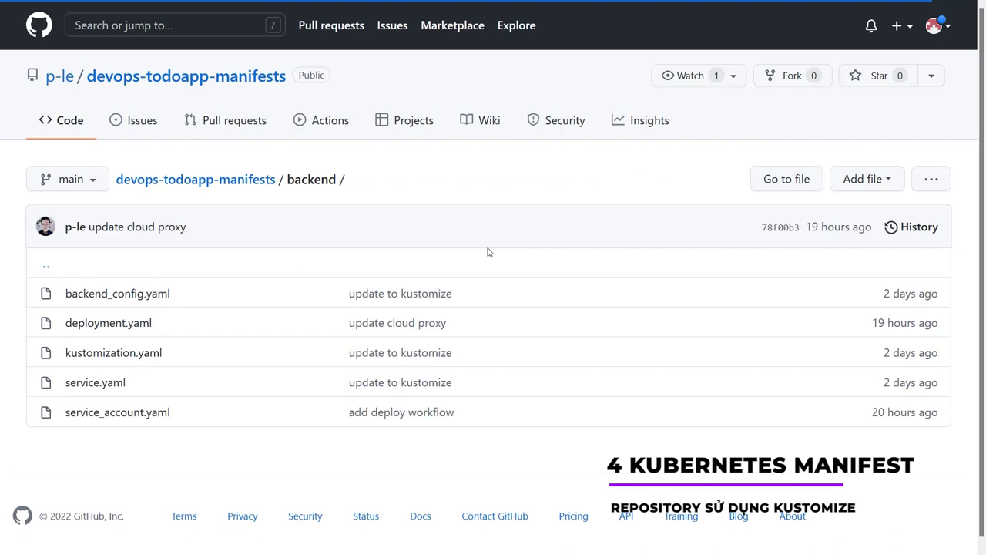
left_click(485, 256)
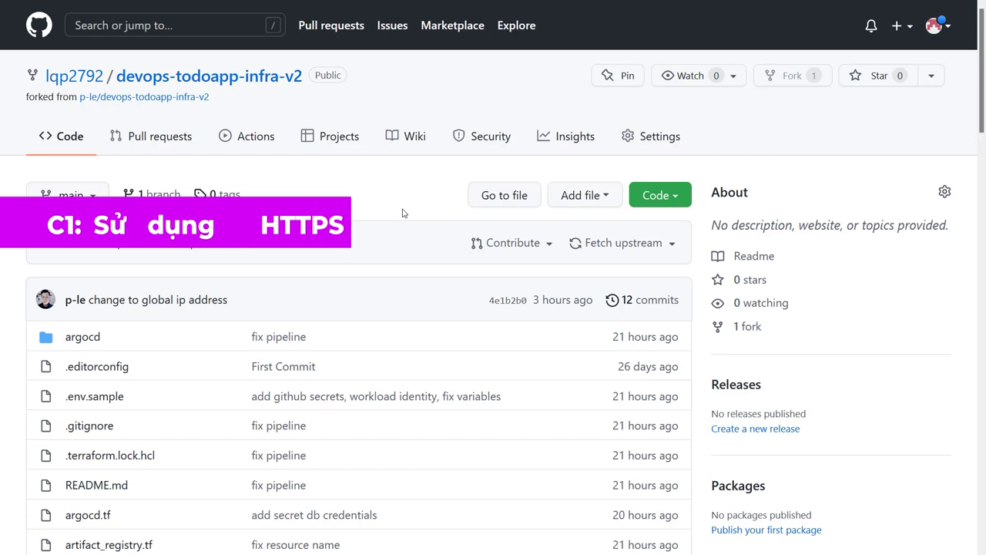
Step: View the HTTPS and SSH clone options of the forked devops-todoapp-infra-v2 repository
left_click(659, 201)
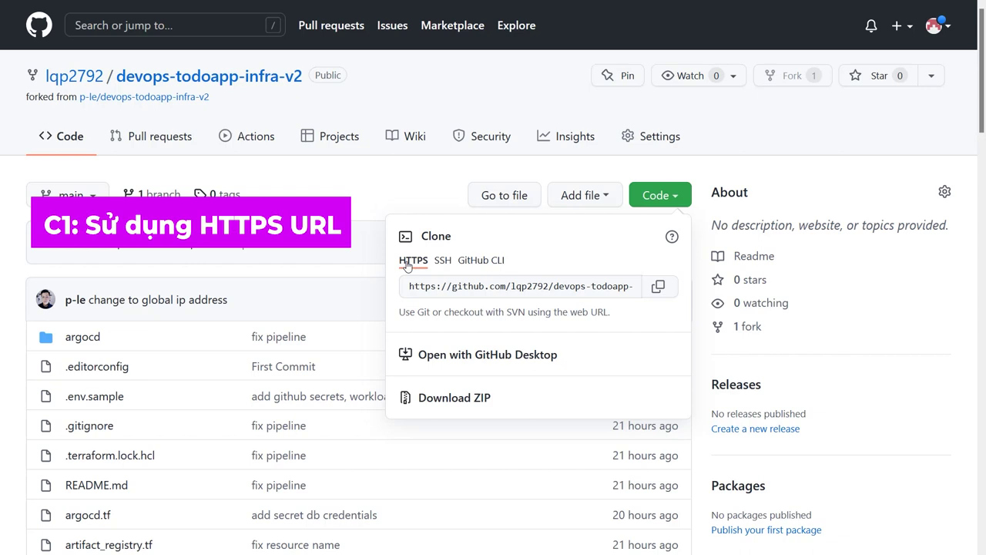
left_click(441, 262)
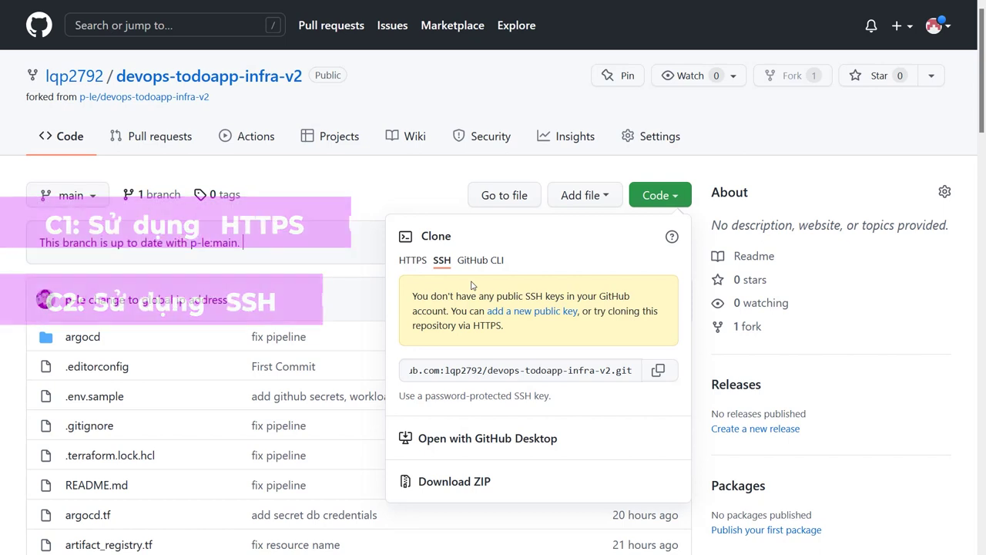
left_click(680, 139)
Step: Start adding a new SSH key in the GitHub account settings and enter a title beginning with "devo"
left_click(942, 27)
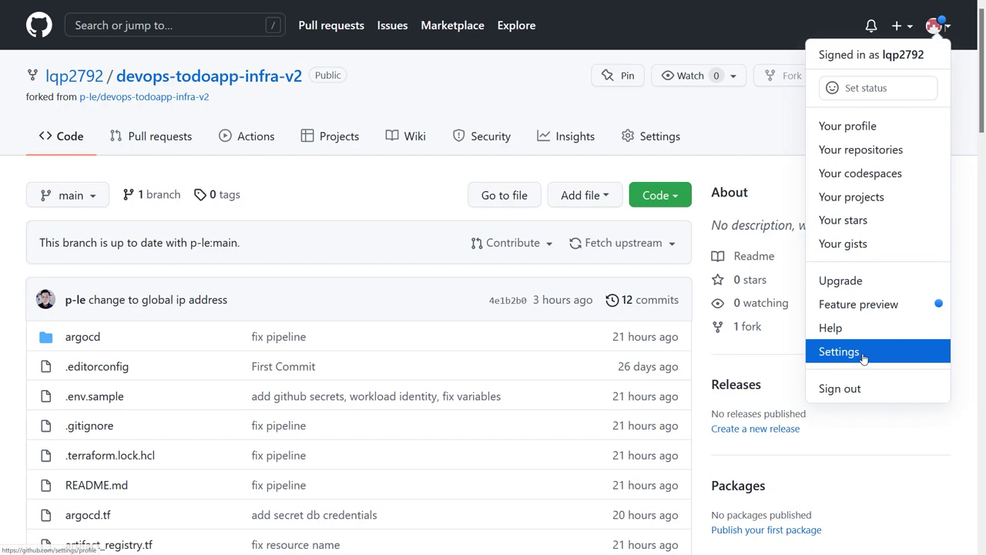
left_click(864, 358)
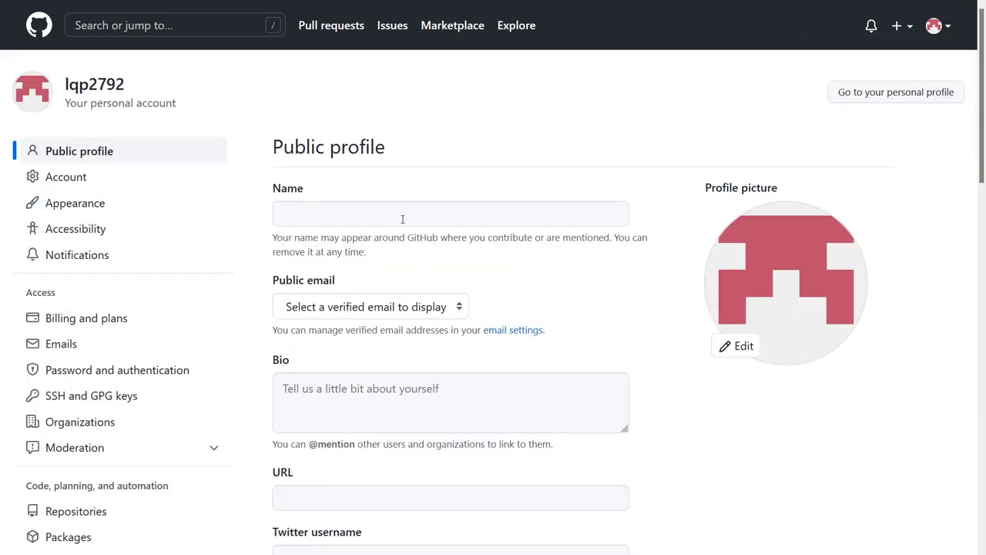
scroll(73, 239, "down", 3)
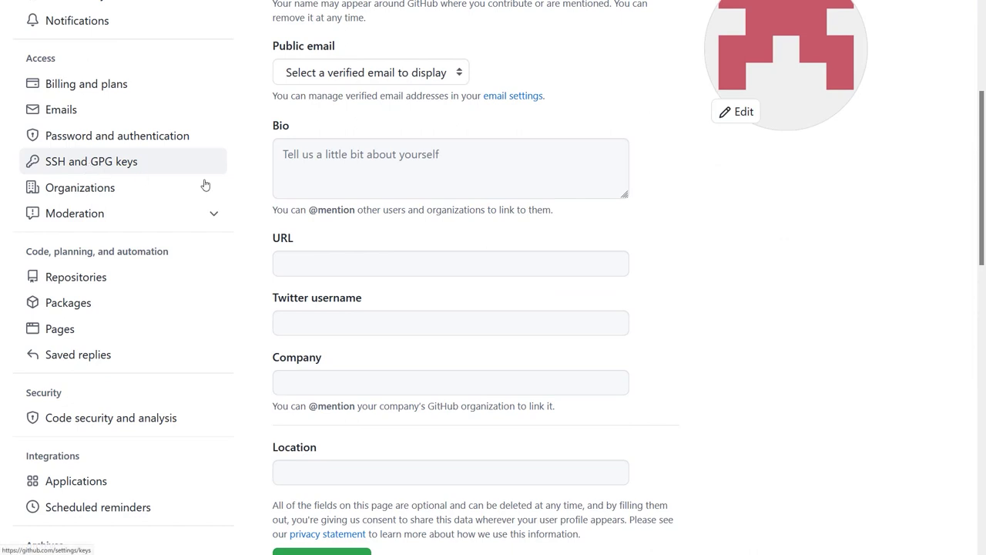
left_click(137, 174)
triple_click(397, 157)
left_click(832, 146)
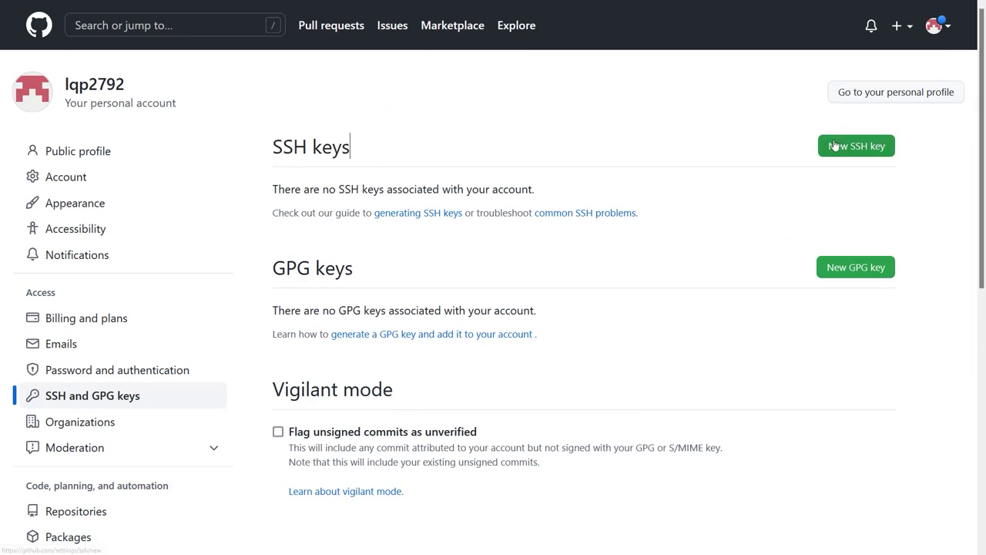
left_click(368, 215)
type("devo")
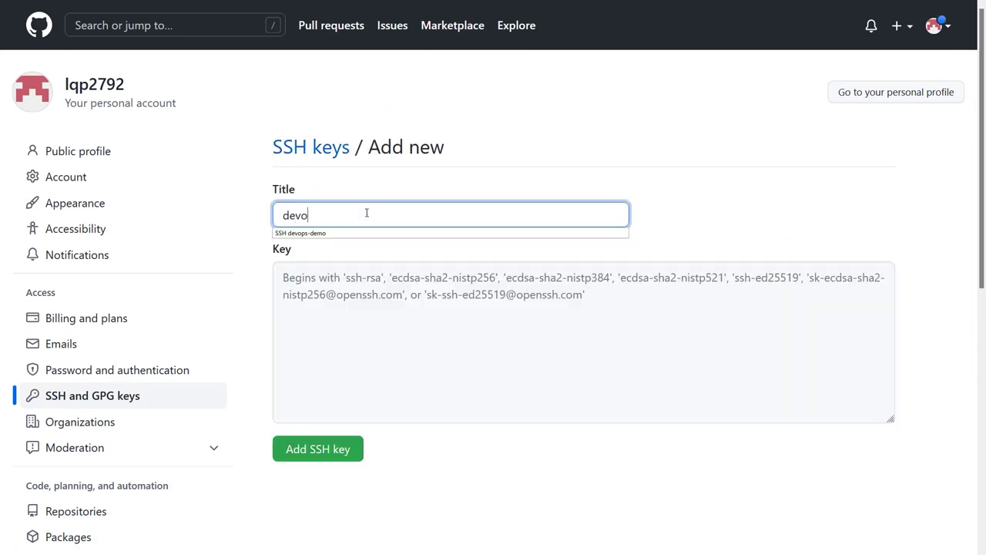
left_click(416, 285)
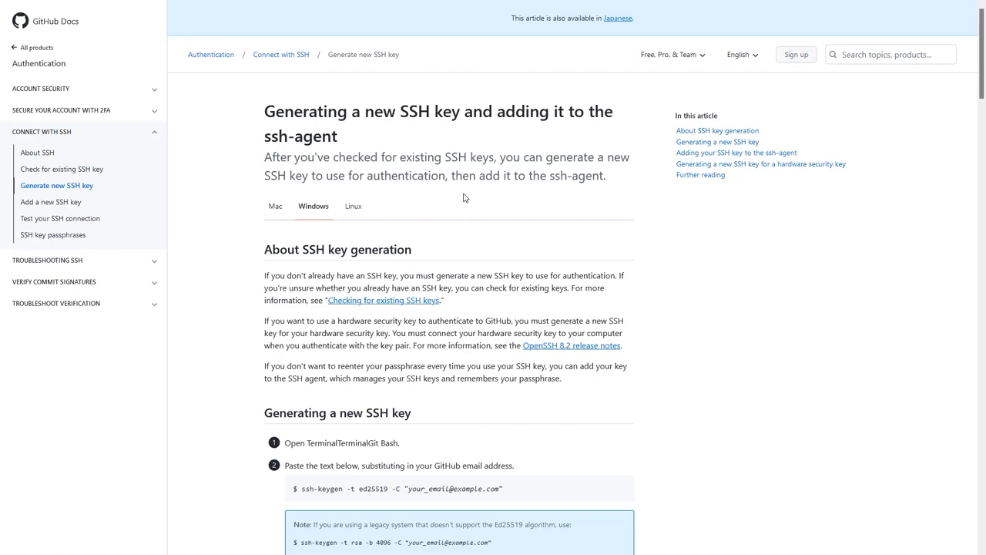
Step: Copy the RSA ssh-keygen command from GitHub Docs and run it in the VS Code terminal with 4096 bits and the label "fullstackage"
scroll(463, 198, "down", 4)
left_click_drag(301, 251, 499, 250)
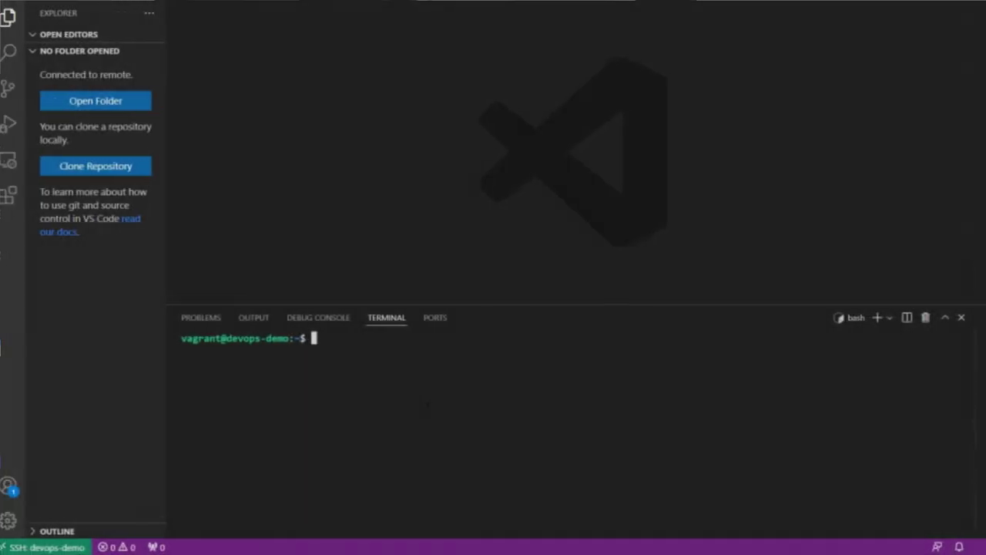
key("ctrl+shift+v")
key("Left")
key("Left")
key("BackSpace")
key("BackSpace")
key("BackSpace")
key("BackSpace")
key("BackSpace")
key("BackSpace")
key("BackSpace")
key("BackSpace")
key("BackSpace")
key("BackSpace")
key("BackSpace")
key("BackSpace")
key("BackSpace")
key("BackSpace")
key("BackSpace")
key("BackSpace")
key("BackSpace")
key("BackSpace")
key("BackSpace")
key("BackSpace")
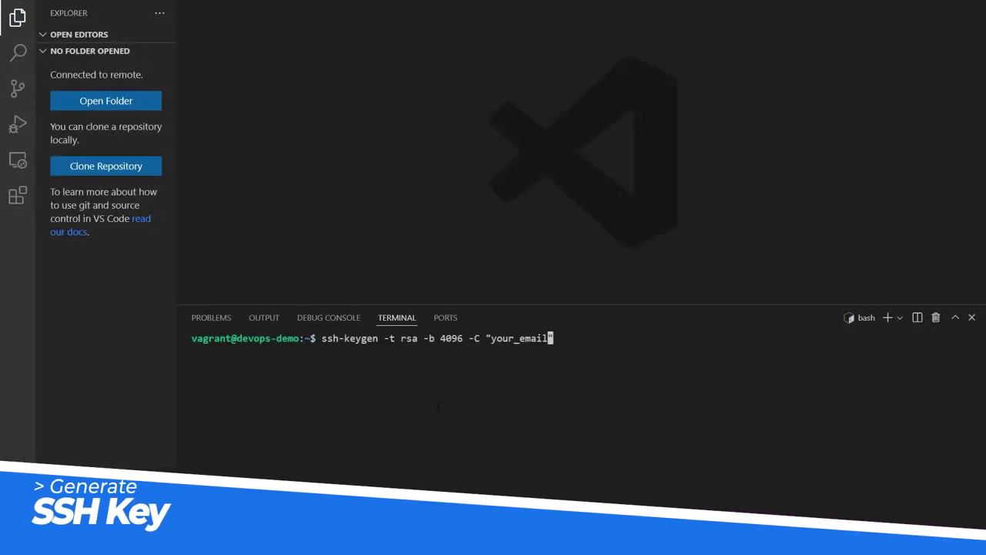
type("fullstackage")
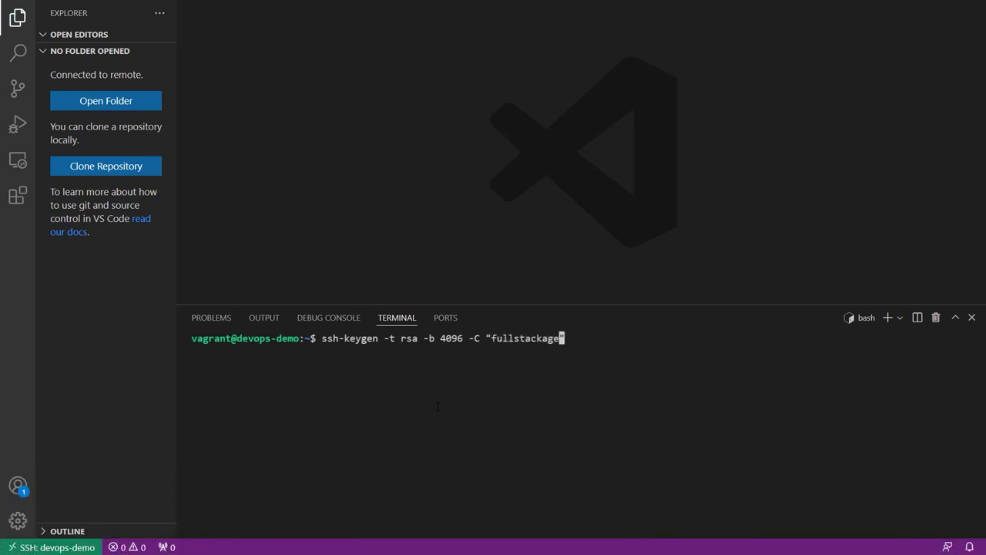
key("Return")
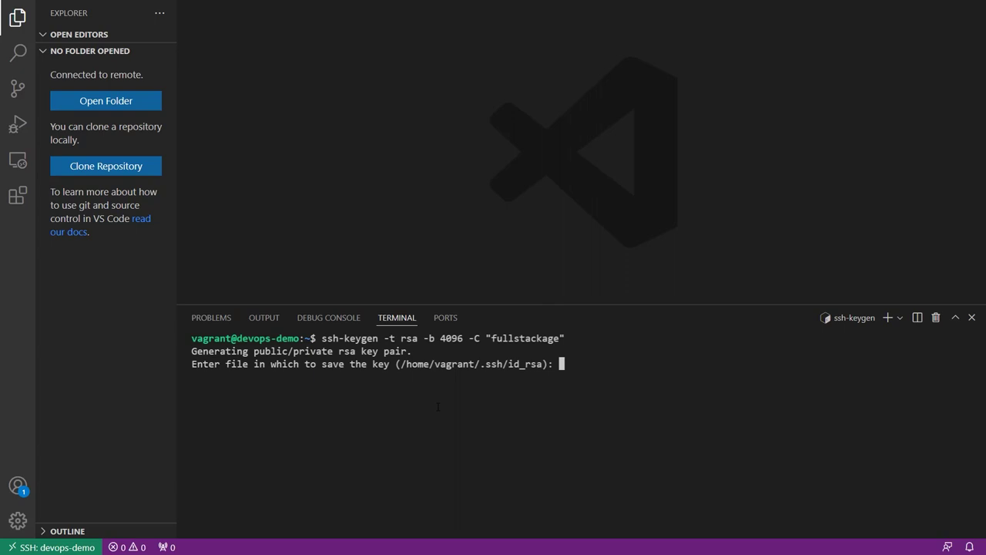
Step: Save the key pair to /home/vagrant/.ssh/devops_rsa with an empty passphrase
type("/home/vagrant/.ss")
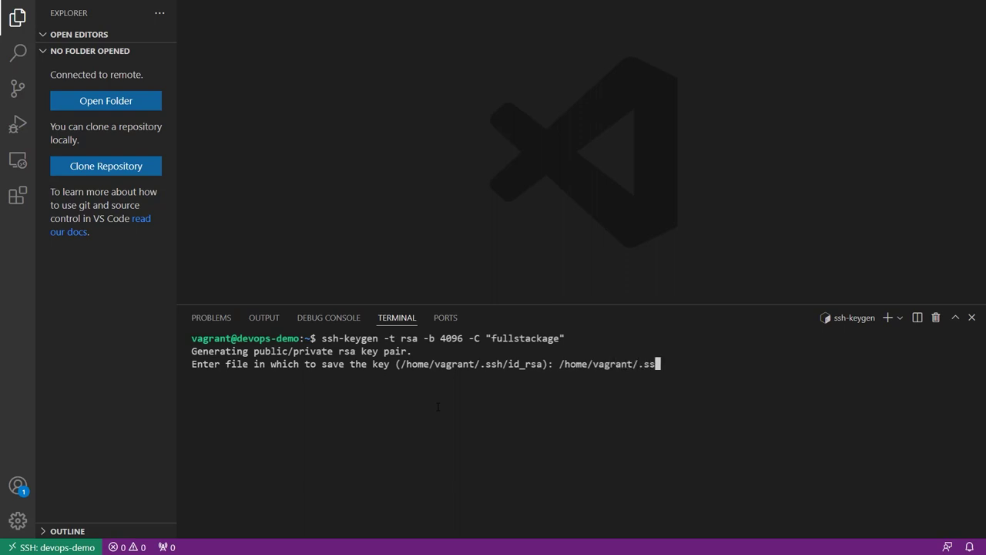
type("h/devops_rsa")
key("Return")
key("Return")
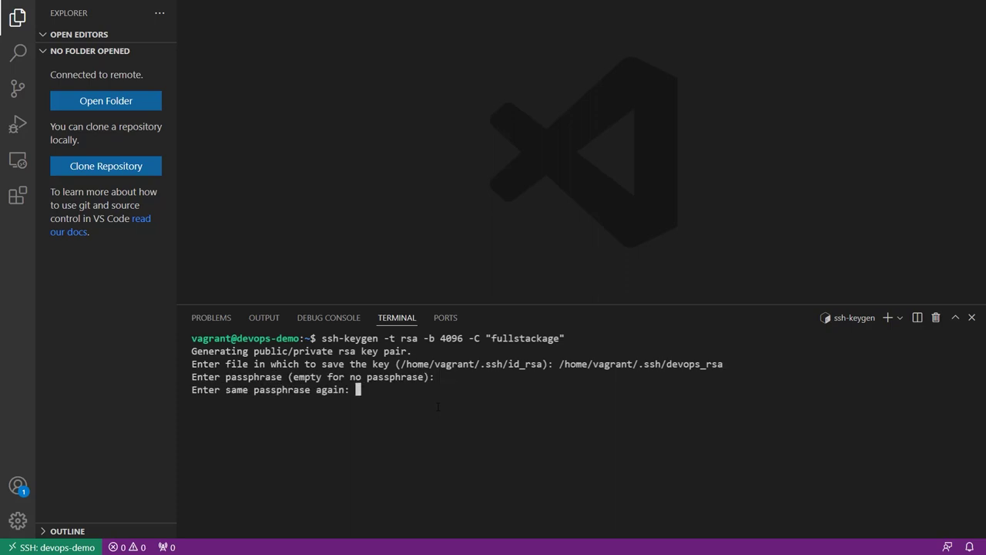
key("Return")
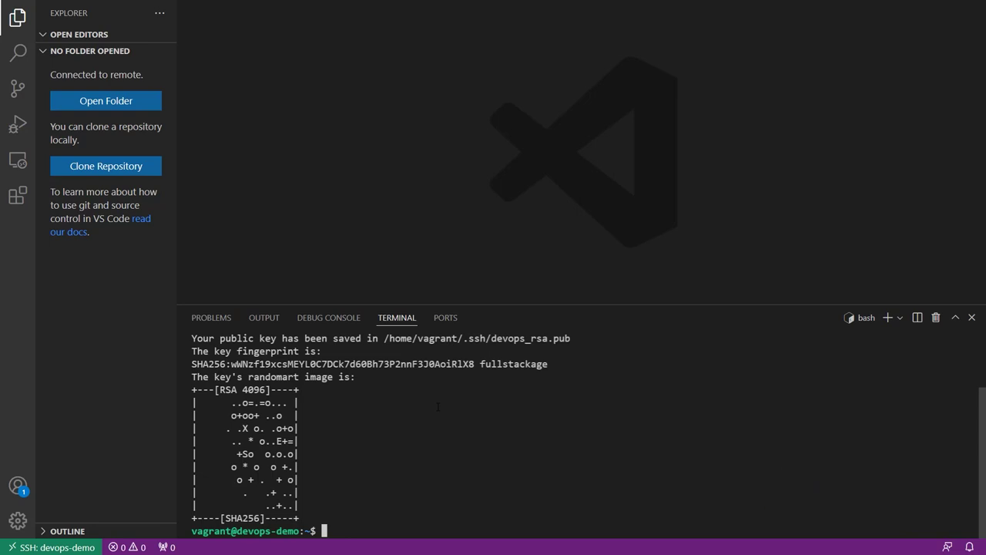
Step: Print /home/vagrant/.ssh/devops_rsa.pub with cat, copy the public key, and add it as the new SSH key on GitHub
type("cat /home/vagrant/.ssh/devops_rsa.pub")
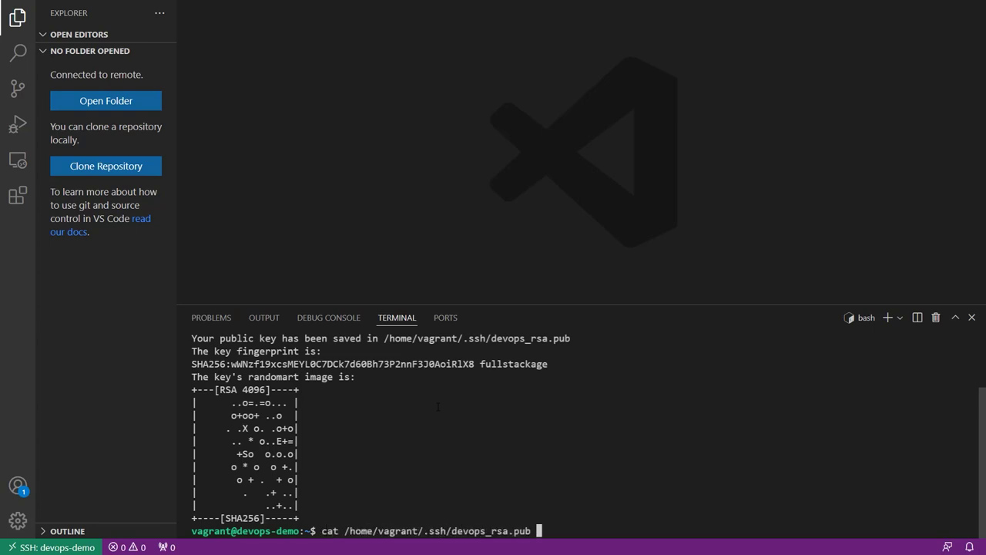
key("Return")
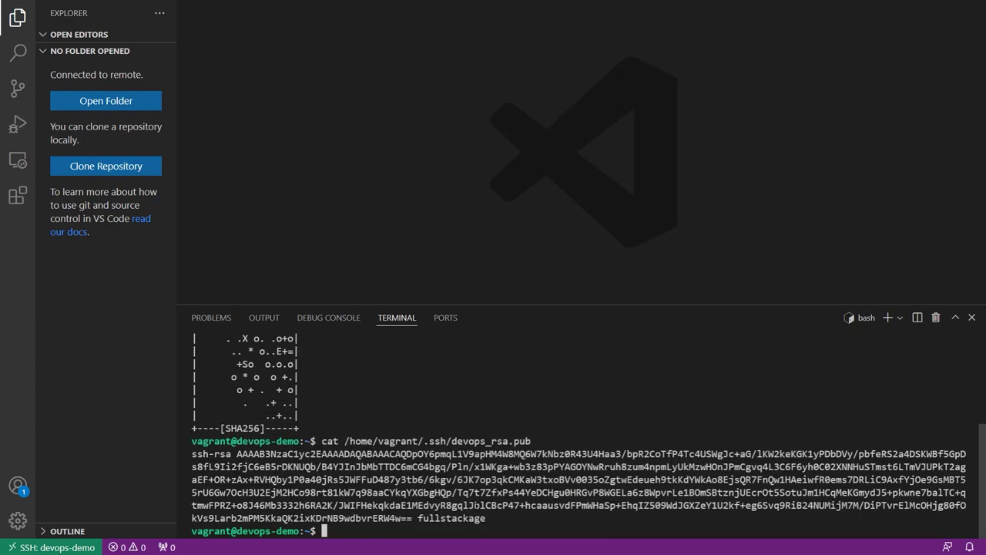
left_click_drag(486, 518, 192, 454)
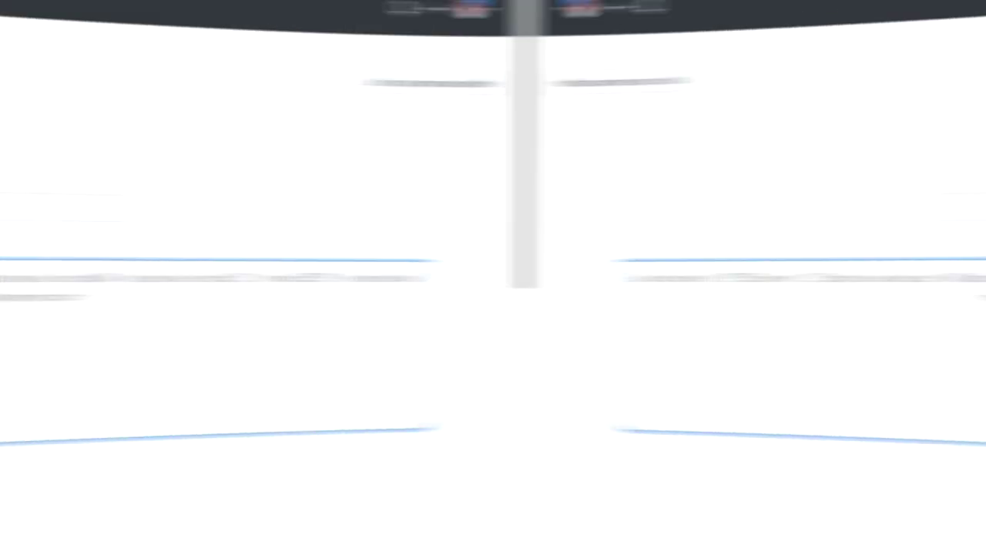
left_click(370, 441)
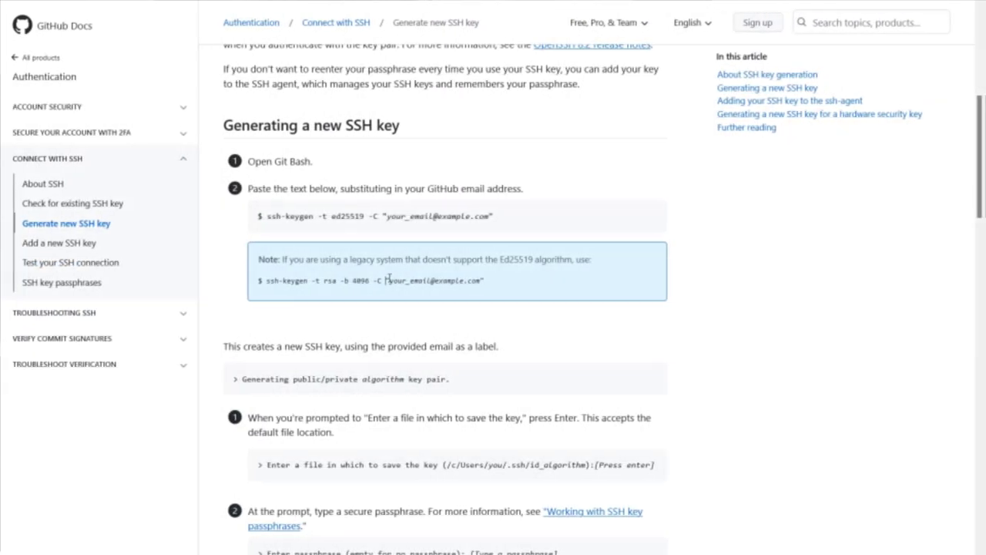
Step: Read further through the GitHub Docs article on generating an SSH key and adding it to the ssh-agent
scroll(393, 280, "down", 2)
scroll(394, 281, "down", 2)
scroll(393, 282, "down", 1)
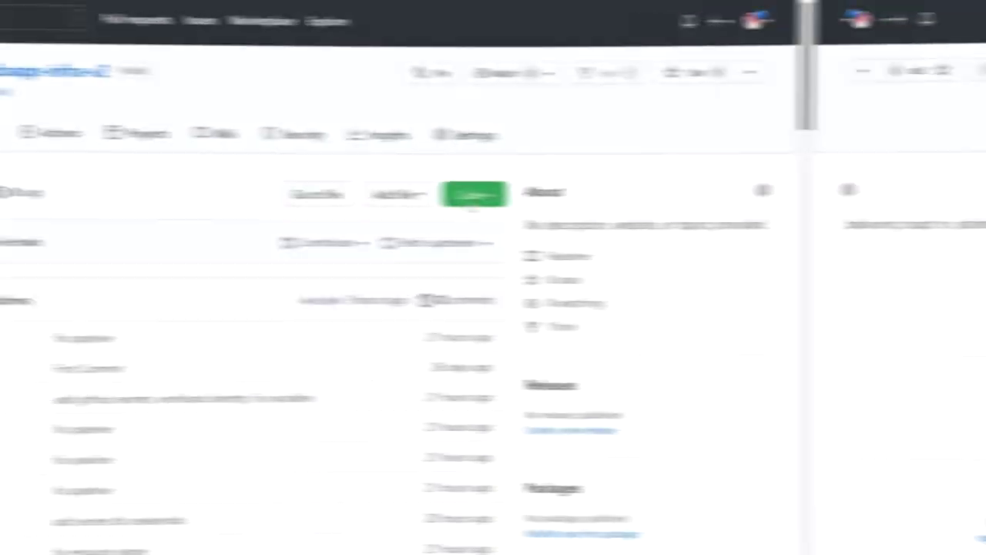
Step: Copy the SSH URL of the forked devops-todoapp-infra-v2 repository on GitHub and run git clone with it in the VS Code terminal
left_click(659, 288)
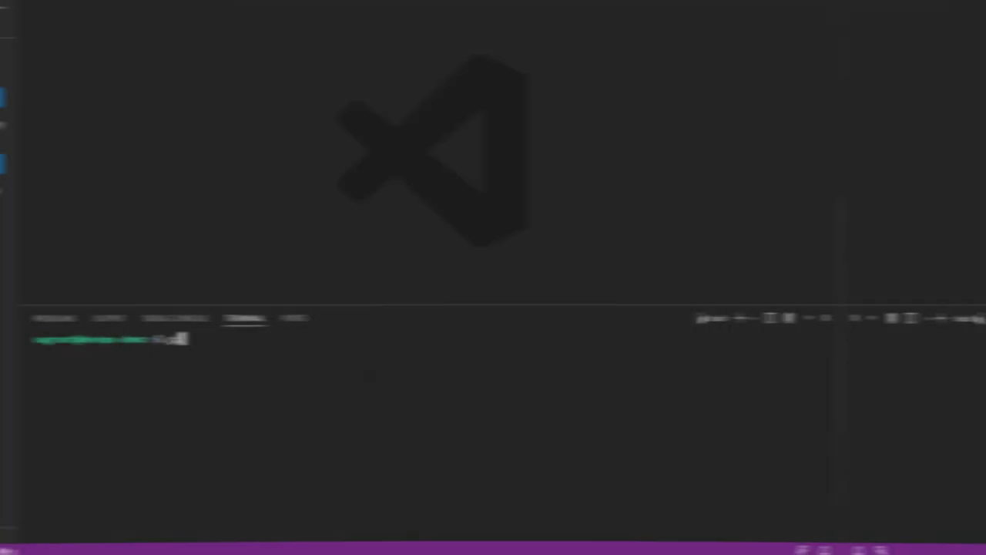
type("git clone")
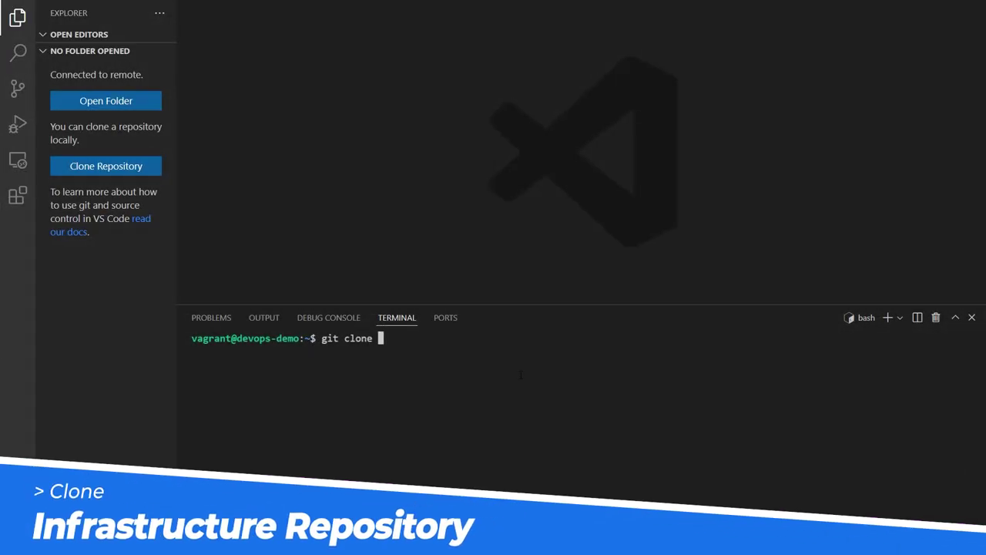
key("ctrl+v")
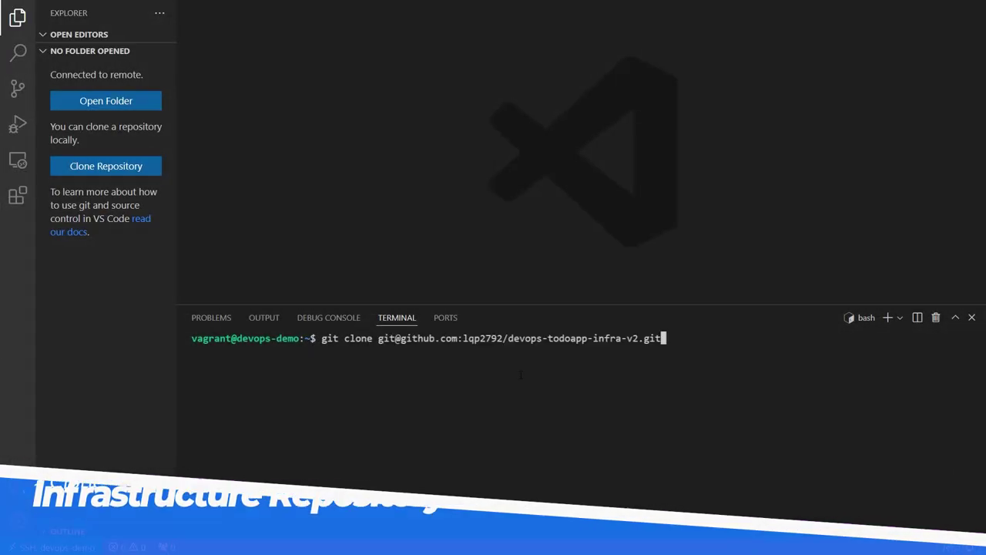
key("Return")
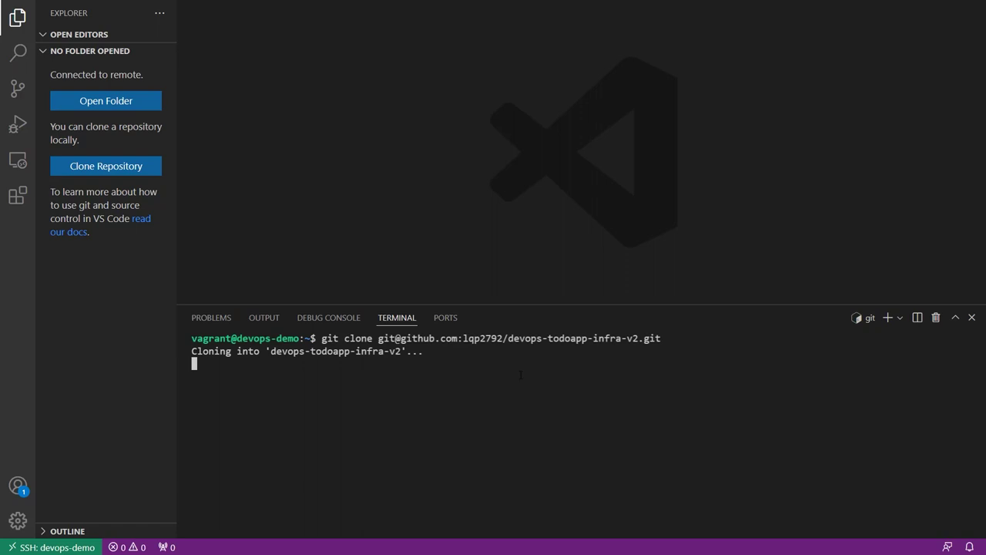
Step: Open the cloned folder /home/vagrant/devops-todoapp-infra-v2 as the VS Code workspace
left_click(154, 104)
scroll(401, 154, "down", 6)
left_click(389, 189)
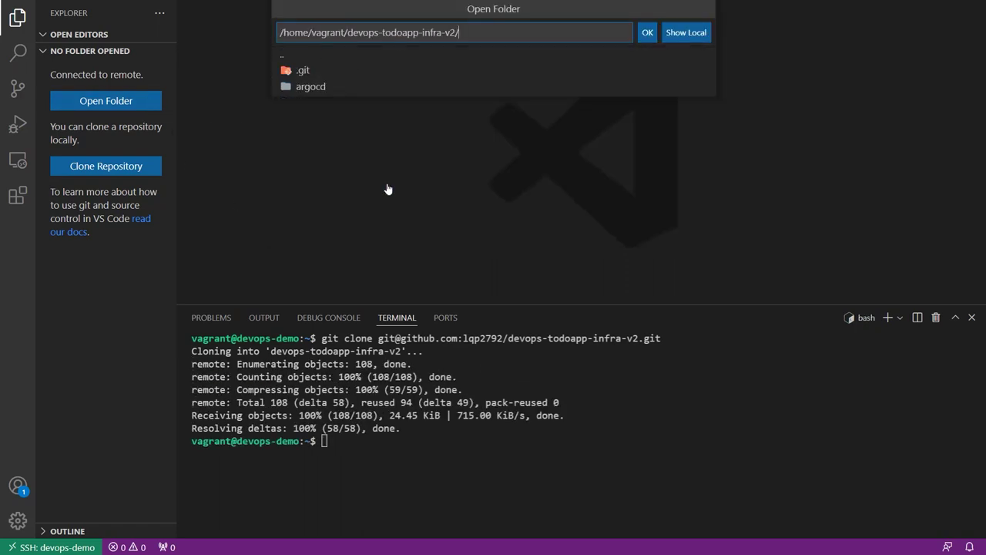
left_click(647, 33)
Step: Adjust the file explorer's width and close all open files in both editor groups
left_click_drag(179, 203, 262, 201)
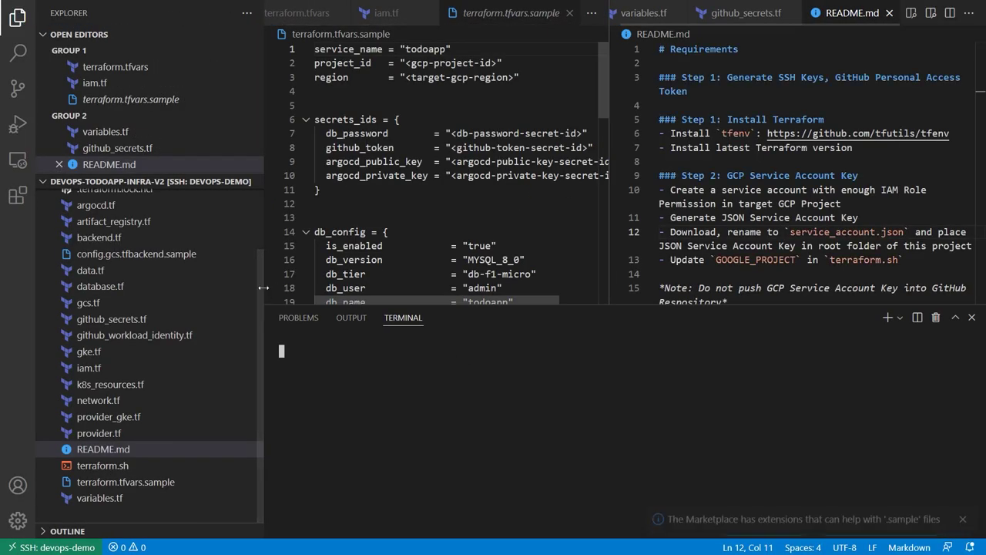
left_click_drag(268, 291, 228, 291)
right_click(378, 13)
left_click(408, 91)
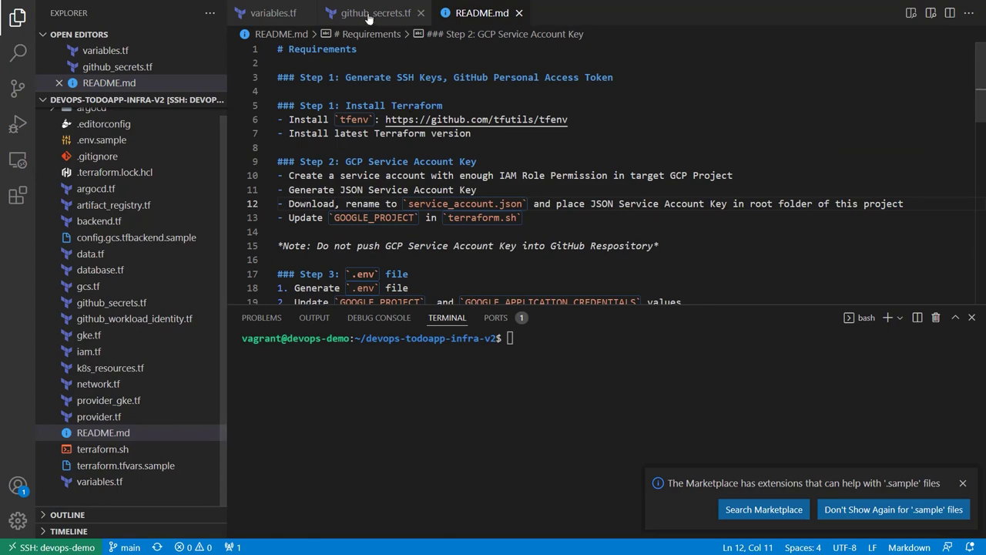
right_click(369, 17)
left_click(407, 103)
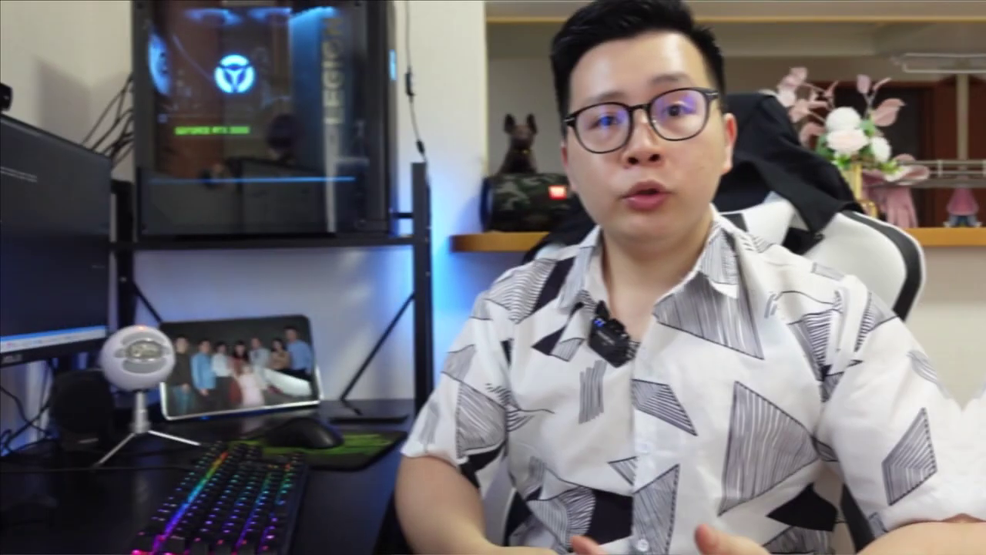
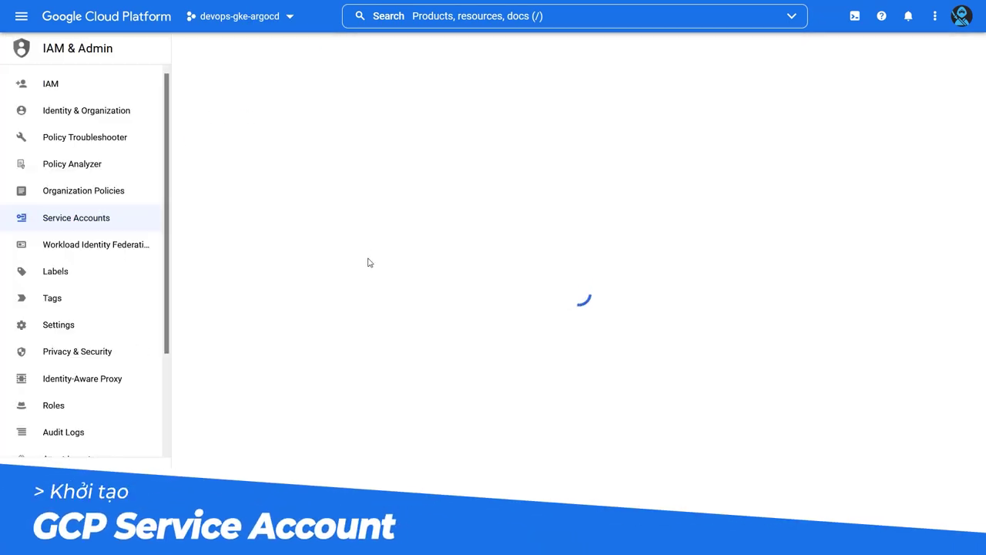
Step: In Google Cloud, create a service account named "devops-terraform" with the description "Service Account user for Terraform Provisioning"
left_click(395, 58)
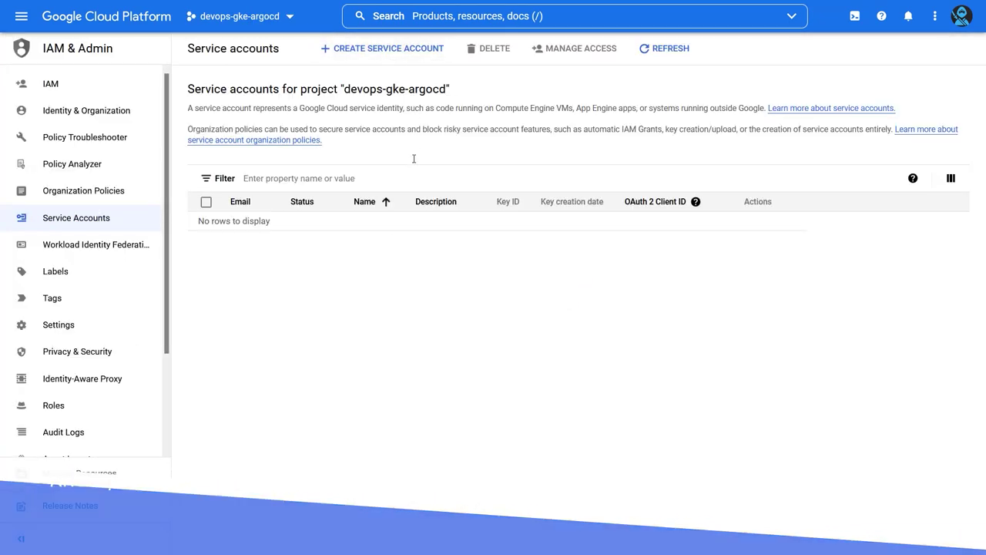
left_click(334, 126)
type("devop")
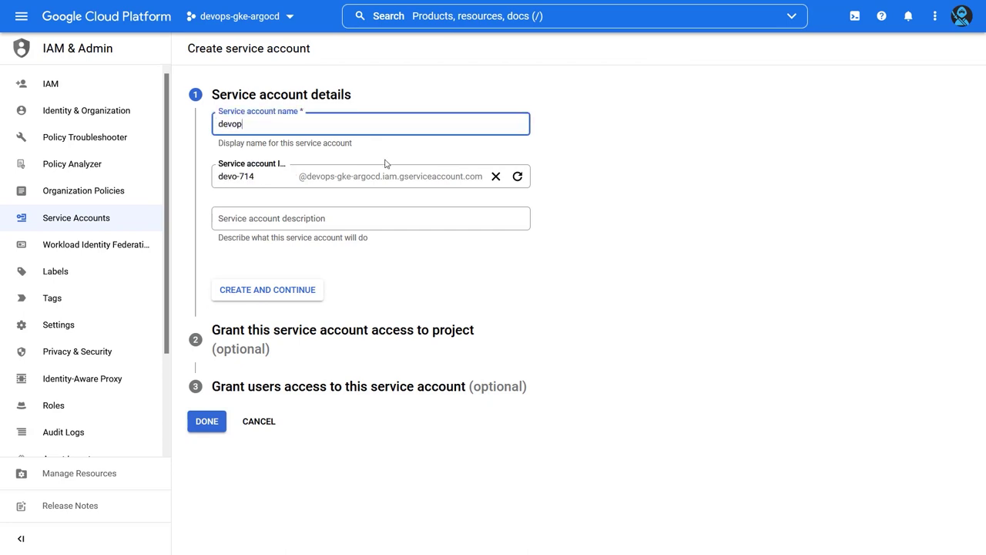
type("s-terraform")
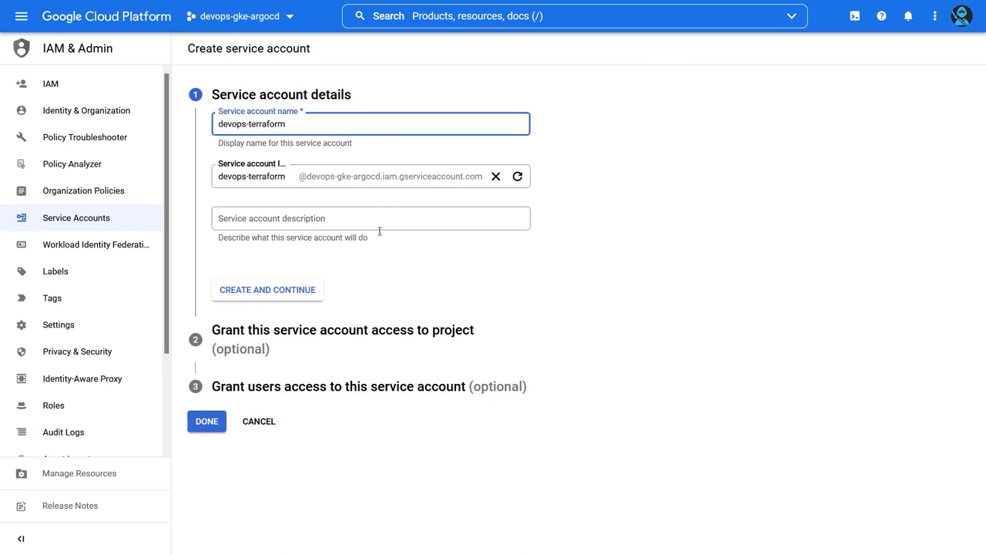
left_click(329, 216)
type("Service Account user")
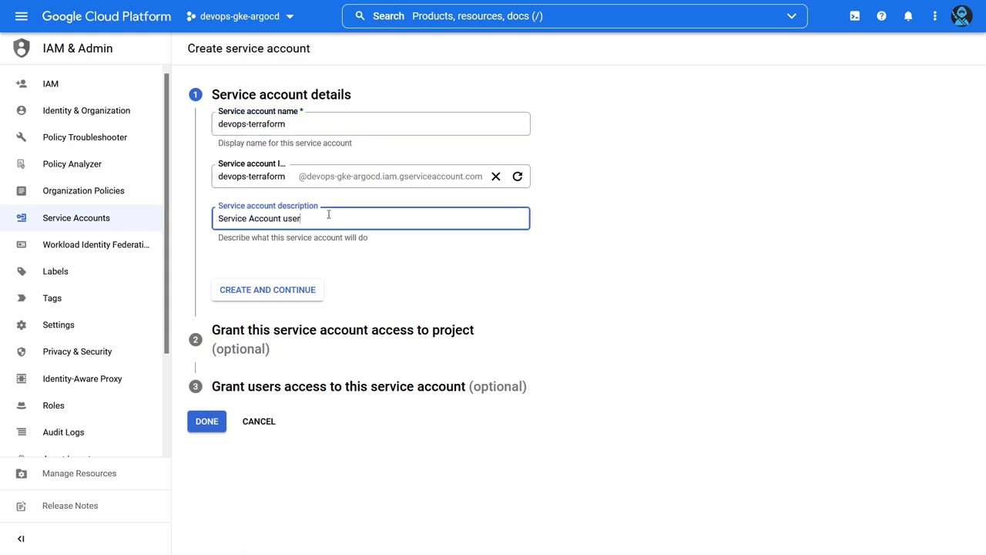
type(" for Terraform Provisioning")
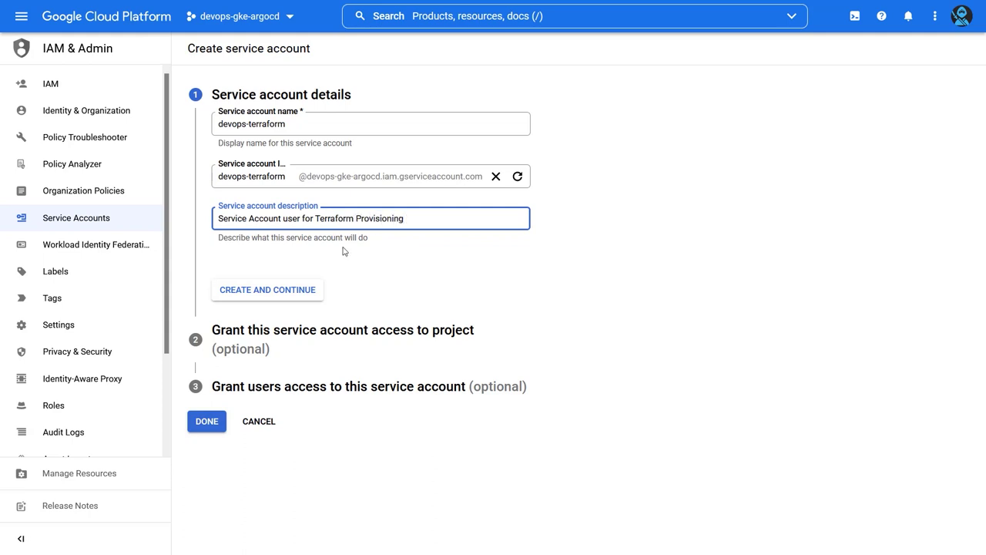
left_click(312, 283)
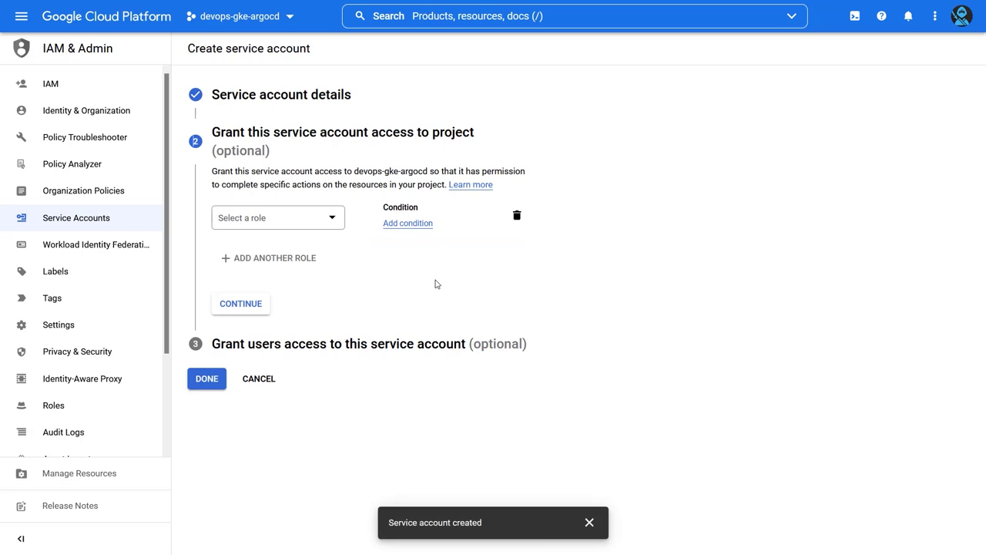
Step: Grant the devops-terraform service account the basic Owner role and finish its creation without granting users access
left_click(331, 217)
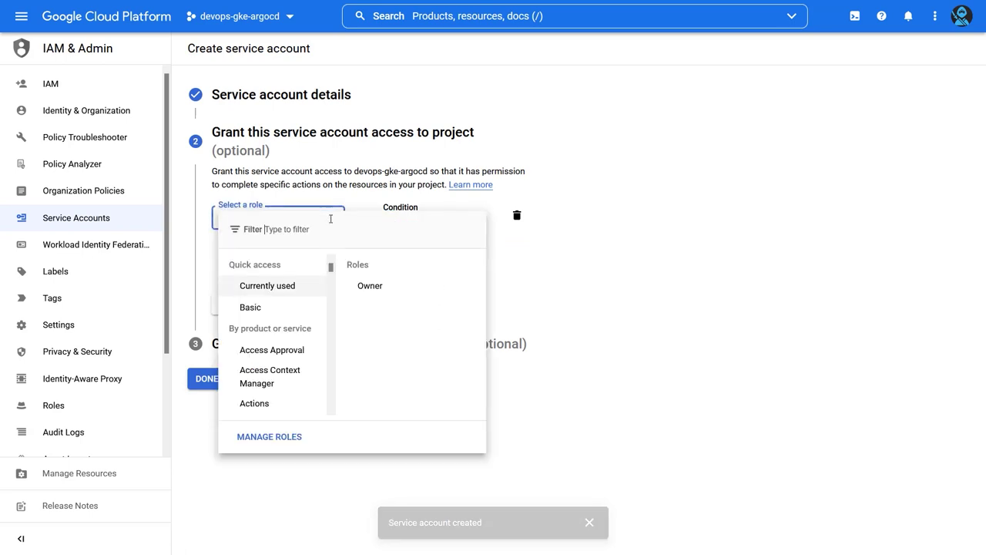
mouse_move(277, 308)
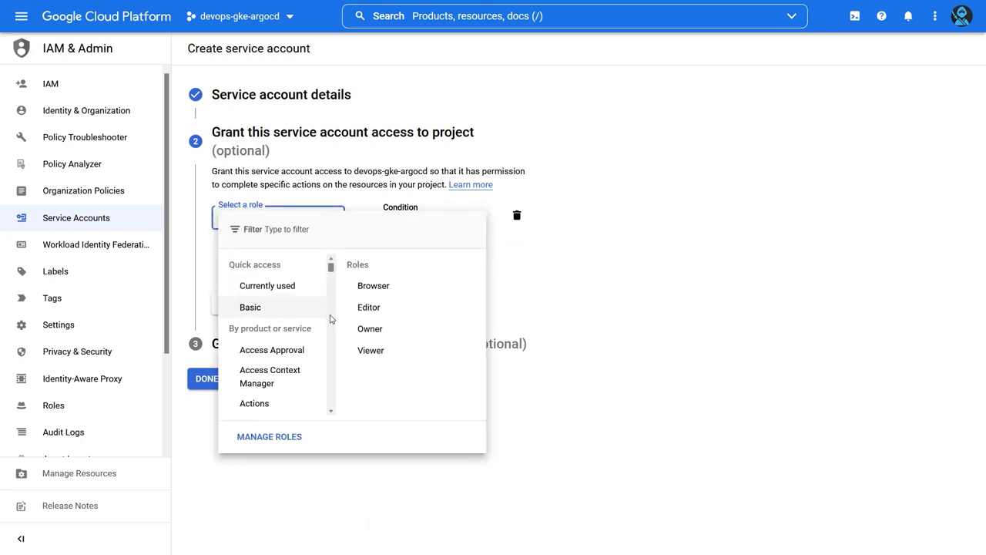
left_click(395, 330)
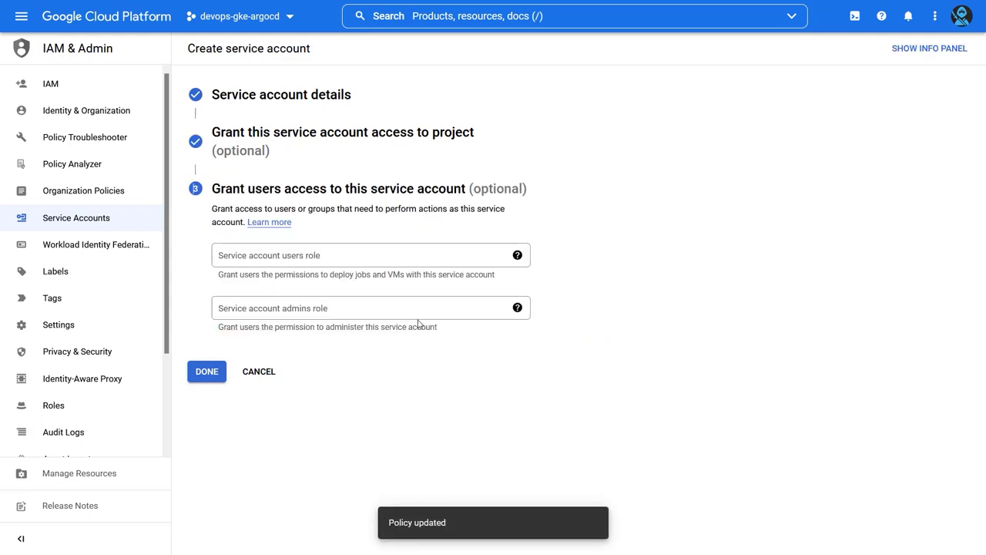
left_click(207, 373)
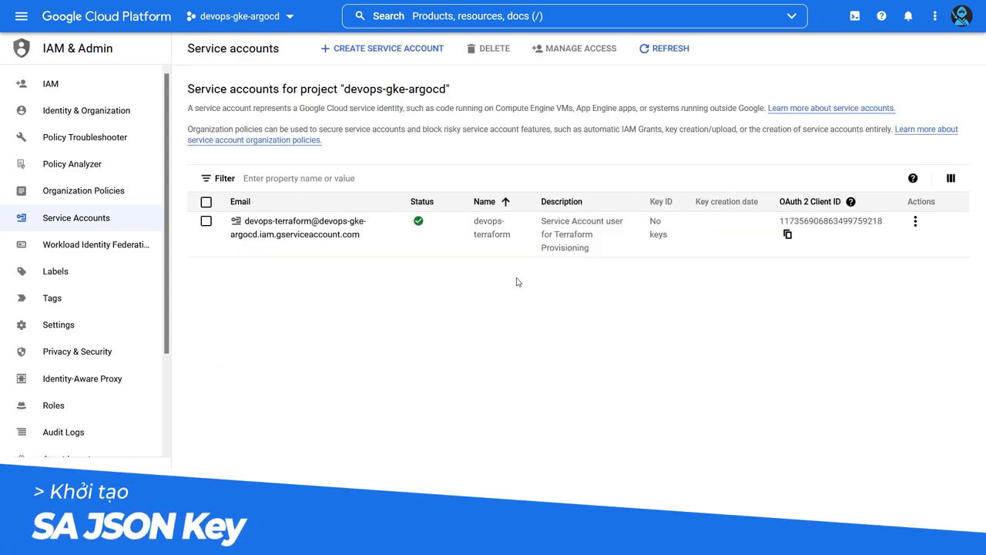
Step: Create and download a new JSON private key for the devops-terraform service account
left_click(915, 221)
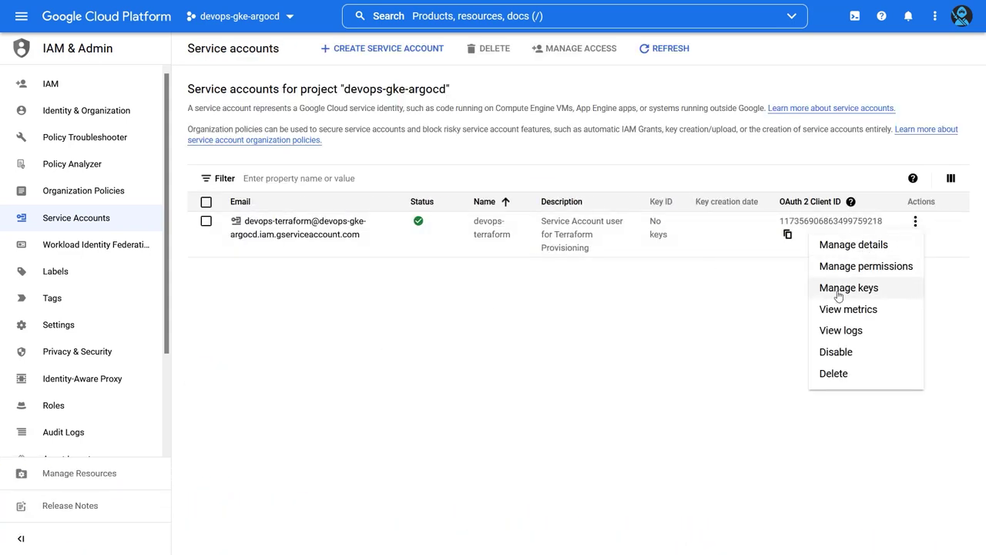
left_click(834, 288)
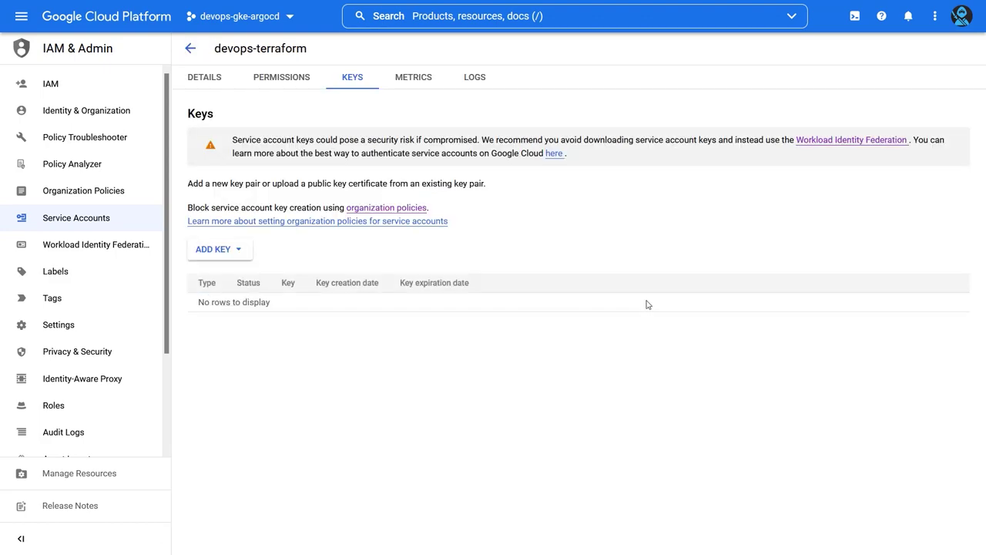
left_click(222, 249)
left_click(232, 276)
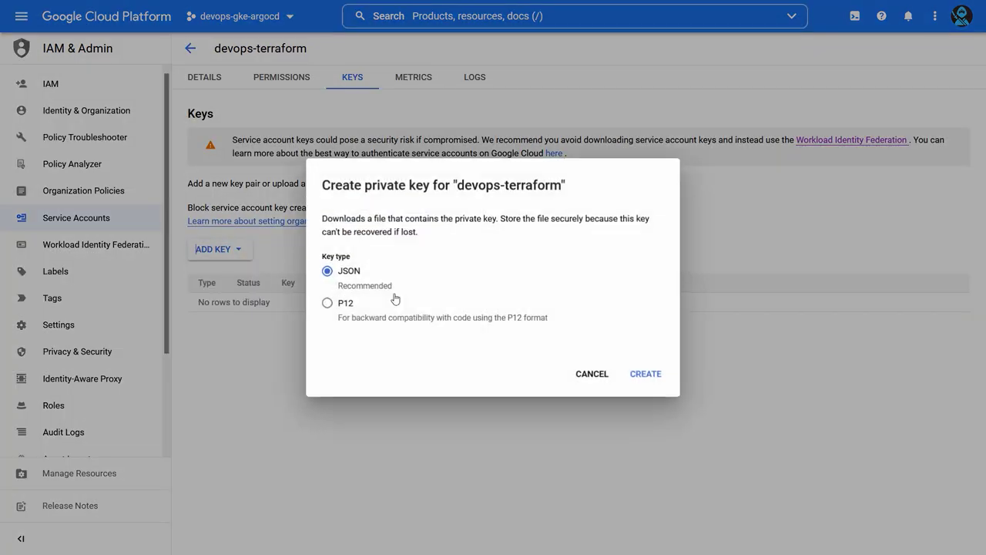
left_click(623, 363)
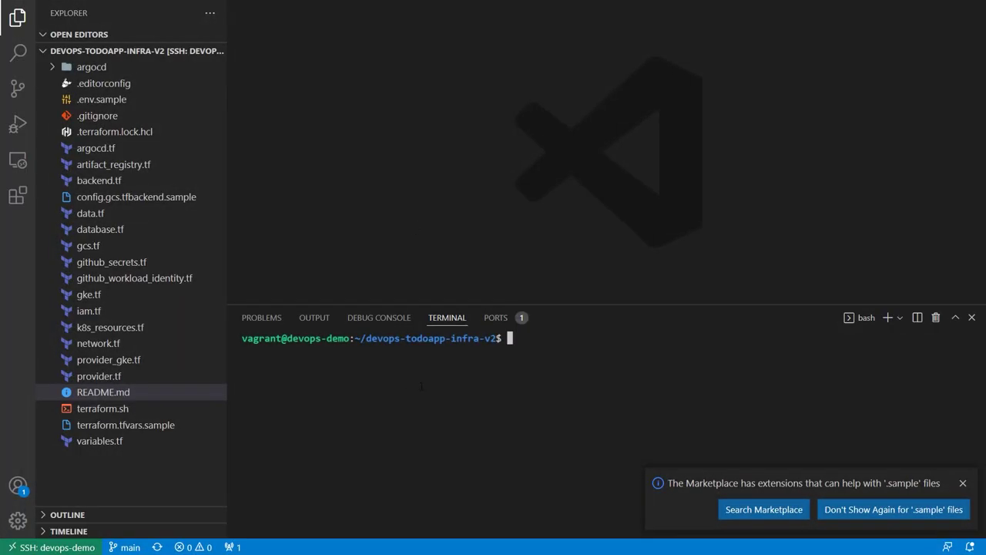
Step: In the VS Code terminal, move the downloaded JSON key from /vagrant_data into the repository root as service_account.json
type("mv /vagrant_data/")
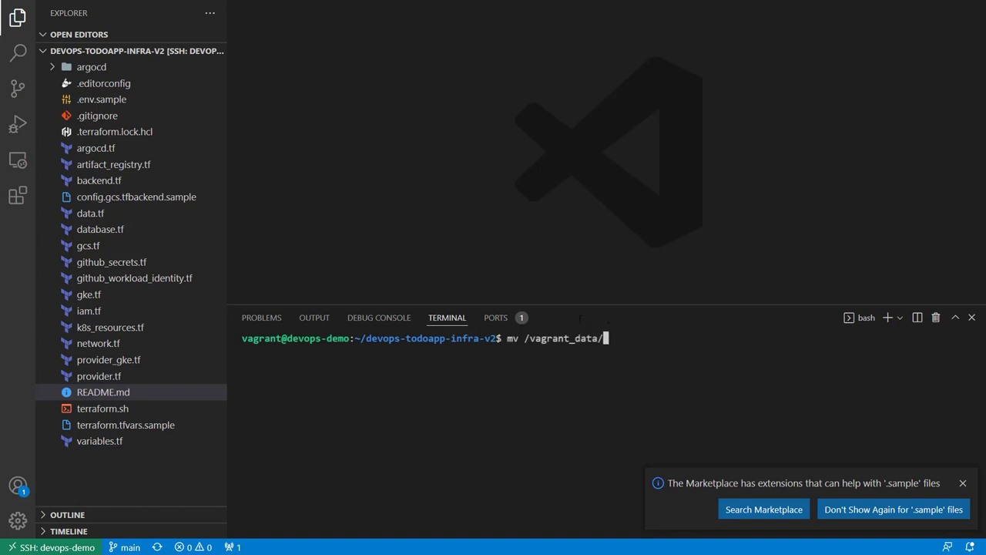
type("d")
key("Tab")
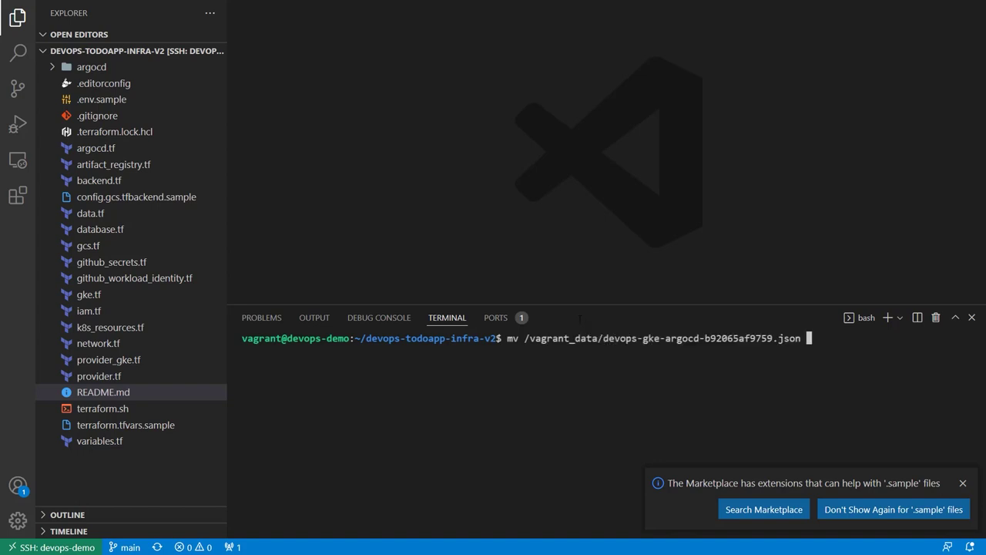
type("service_account.json")
key("Return")
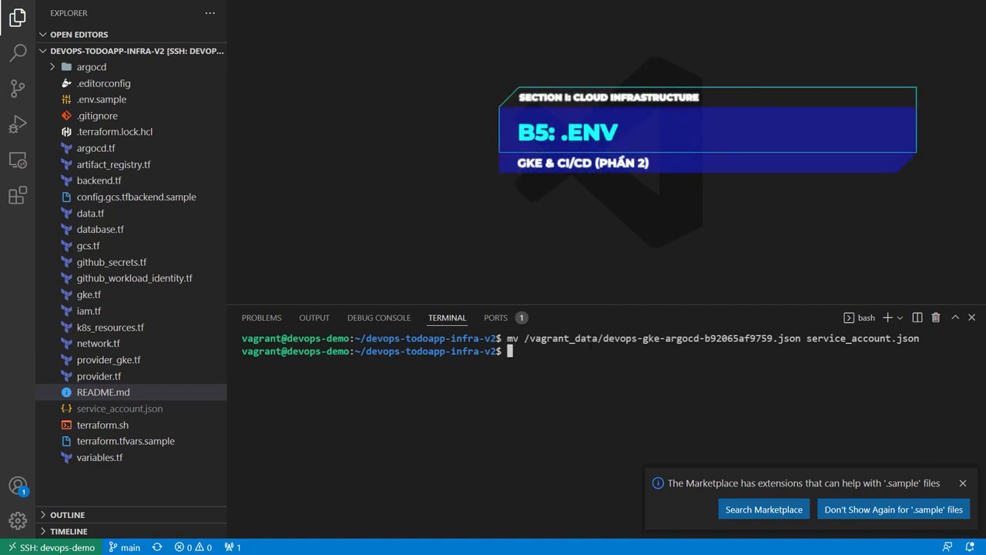
Step: Duplicate .env.sample in the repository root and rename the copy to .env
left_click(171, 101)
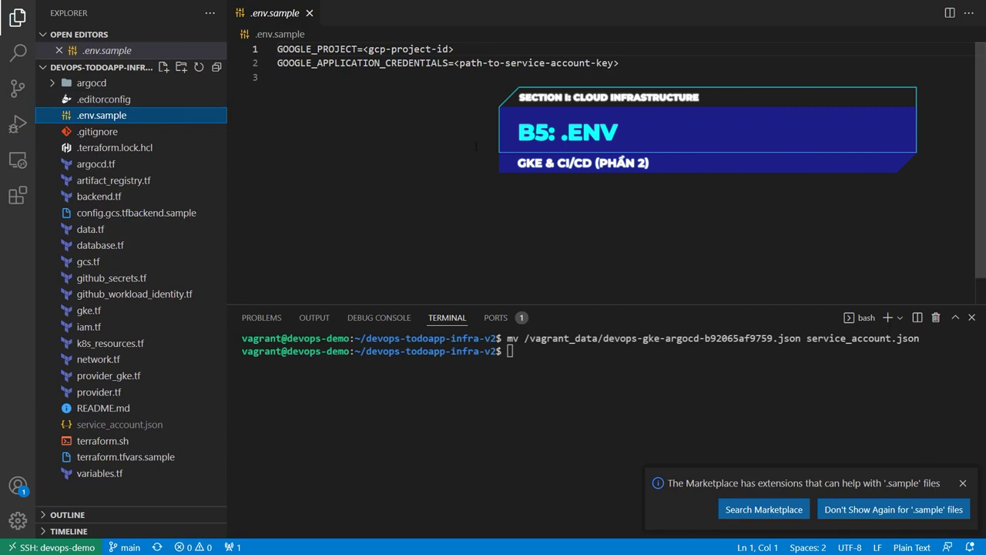
right_click(117, 118)
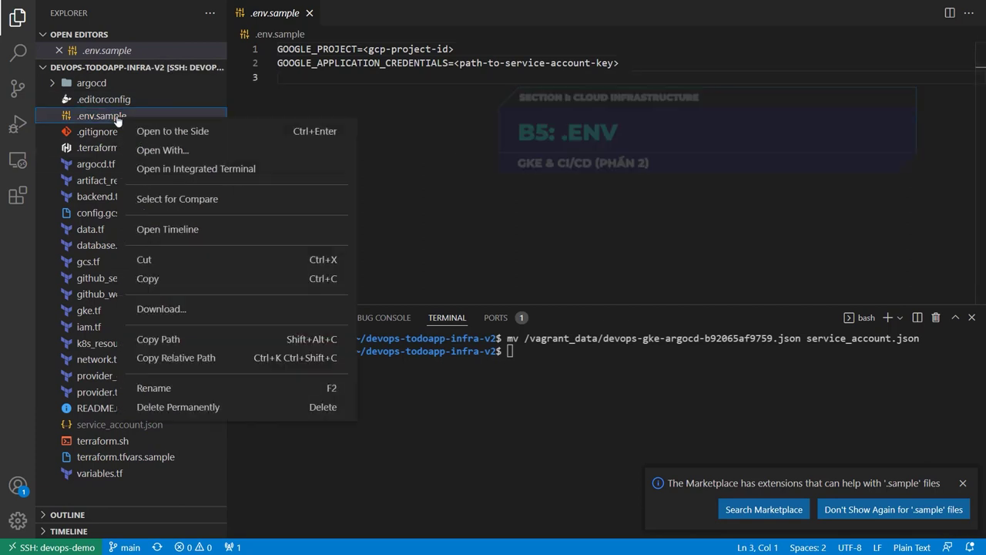
left_click(147, 278)
right_click(136, 486)
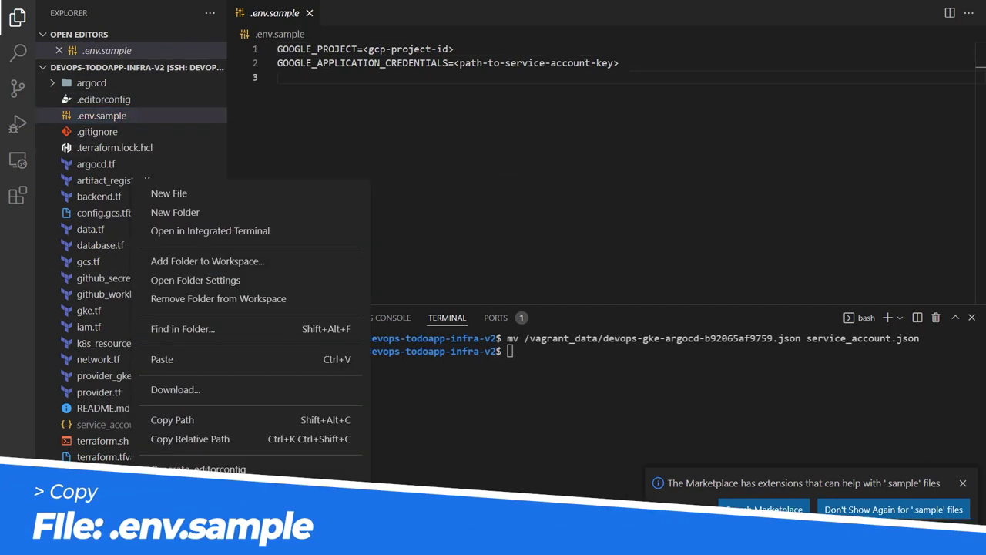
left_click(165, 359)
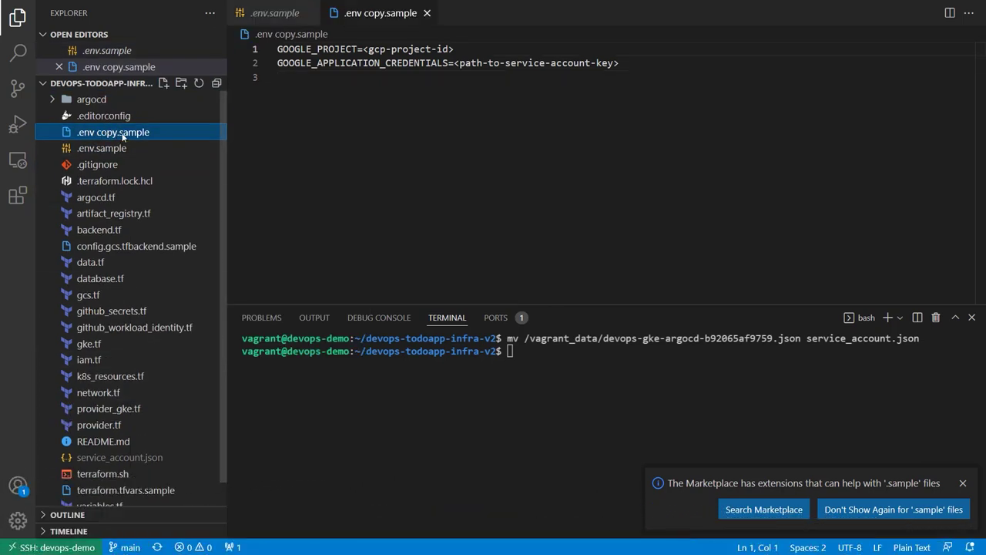
right_click(132, 137)
left_click(151, 407)
type(".env")
key("Return")
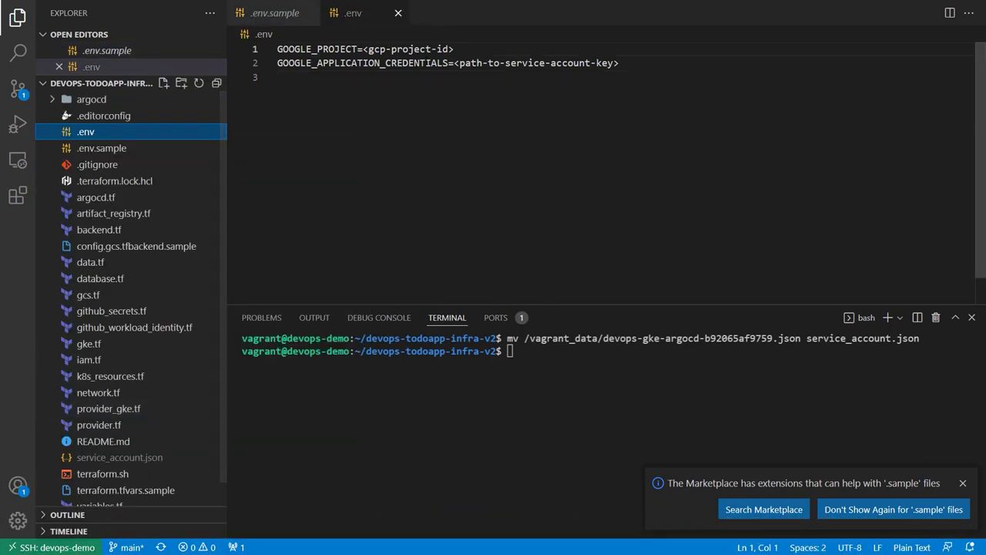
Step: Copy the key file's name and set GOOGLE_APPLICATION_CREDENTIALS to service_account.json in .env
right_click(155, 455)
left_click(190, 416)
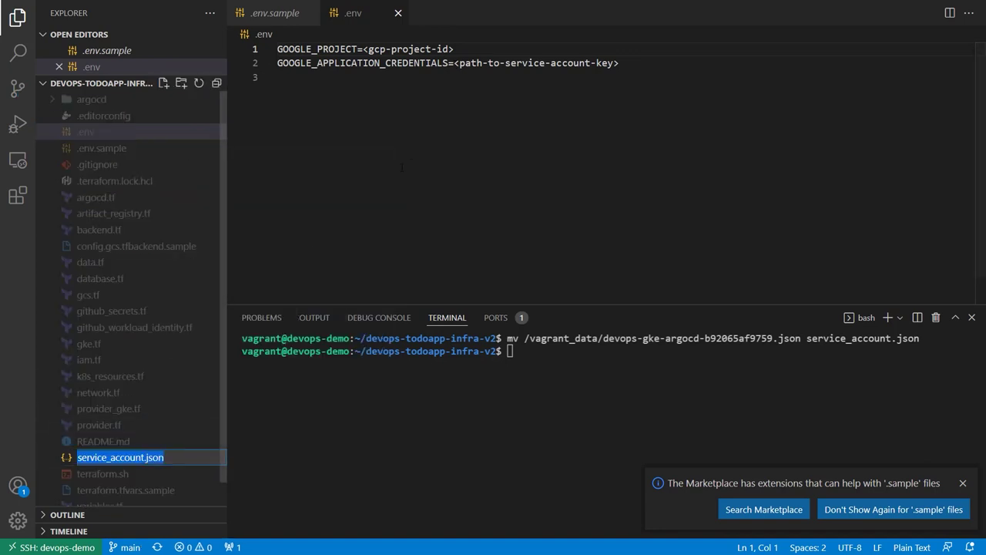
left_click_drag(455, 63, 636, 63)
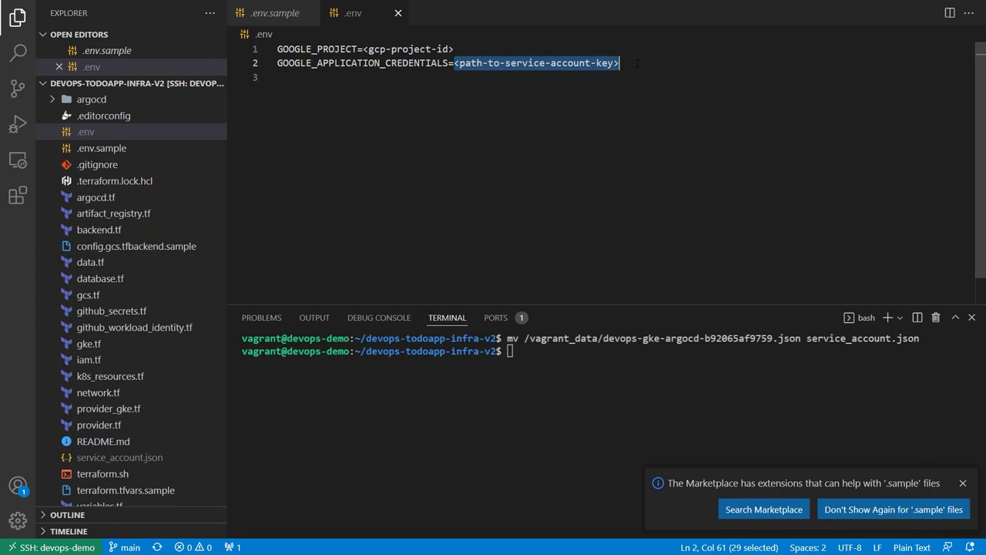
key("ctrl+v")
left_click(481, 117)
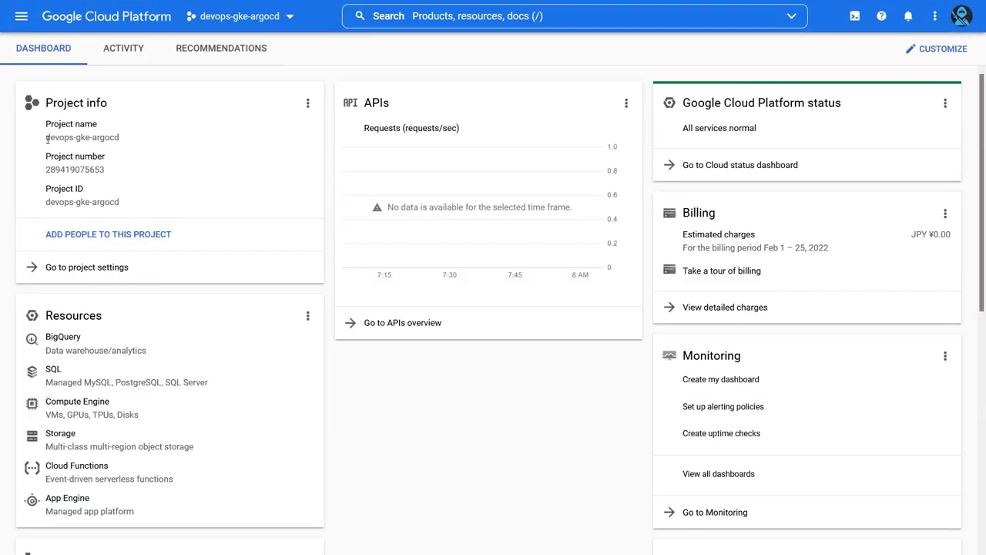
Step: Copy the project ID from the Google Cloud dashboard and set GOOGLE_PROJECT to devops-gke-argocd in .env in VS Code
left_click_drag(47, 202, 128, 203)
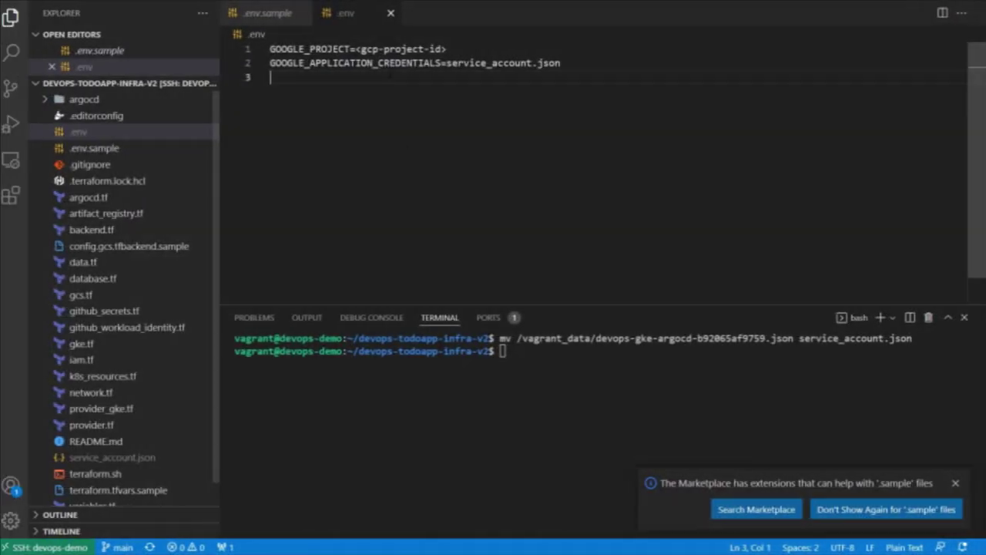
left_click_drag(353, 48, 446, 49)
key("ctrl+v")
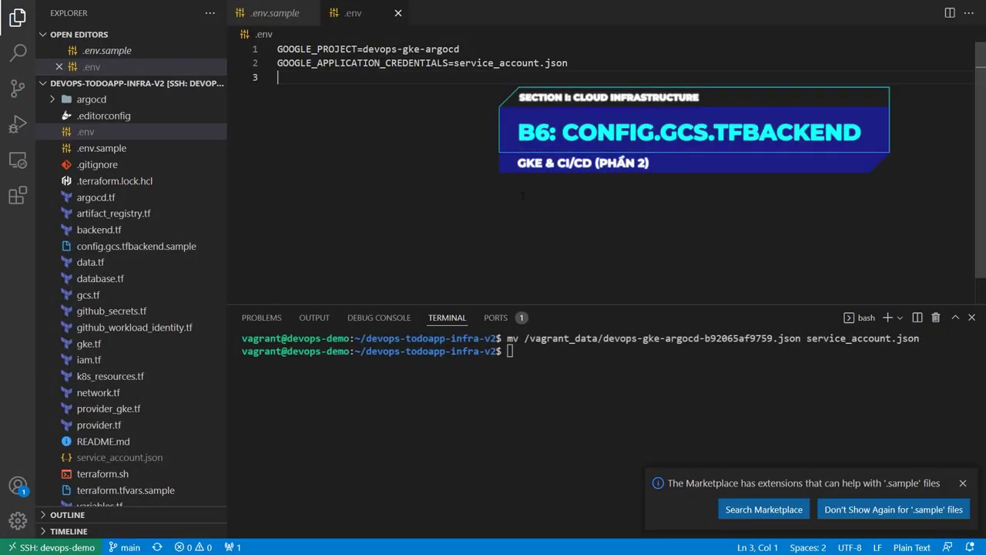
Step: Duplicate config.gcs.tfbackend.sample in the repository root
scroll(135, 355, "down", 1)
right_click(132, 493)
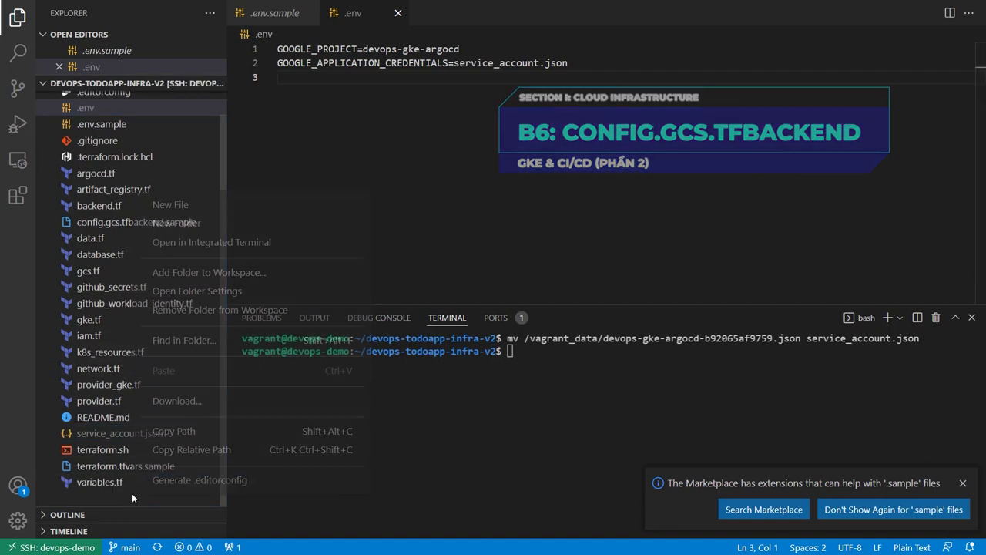
left_click(100, 228)
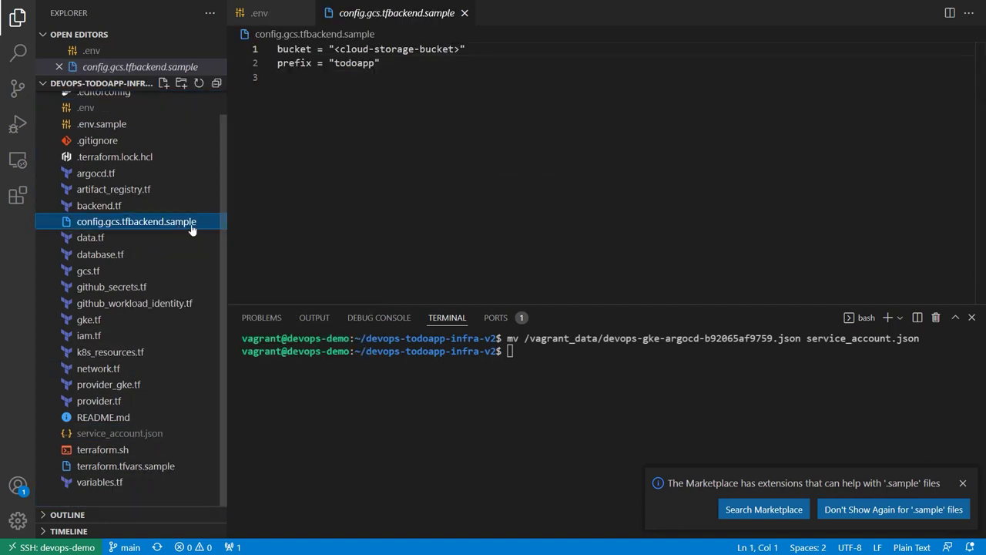
left_click(507, 227)
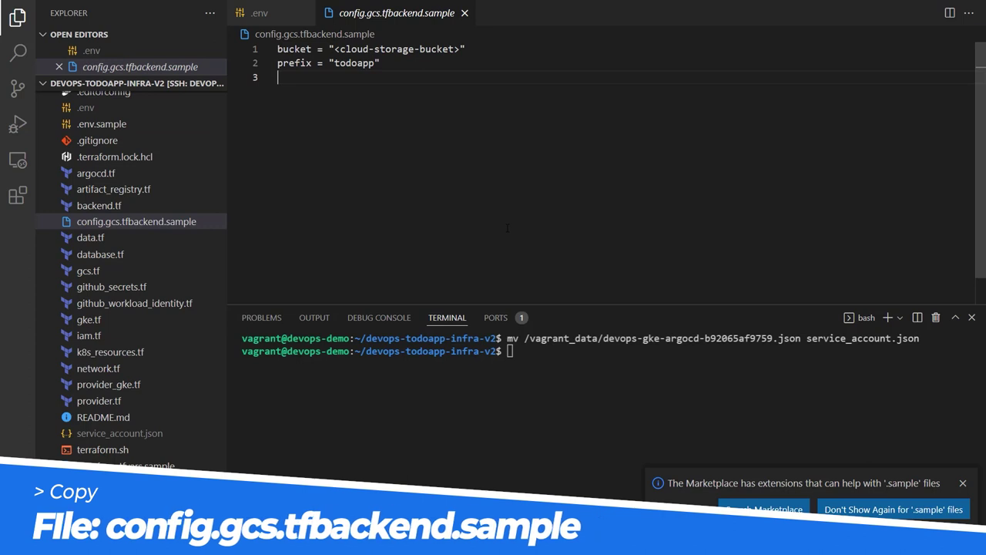
left_click(174, 223)
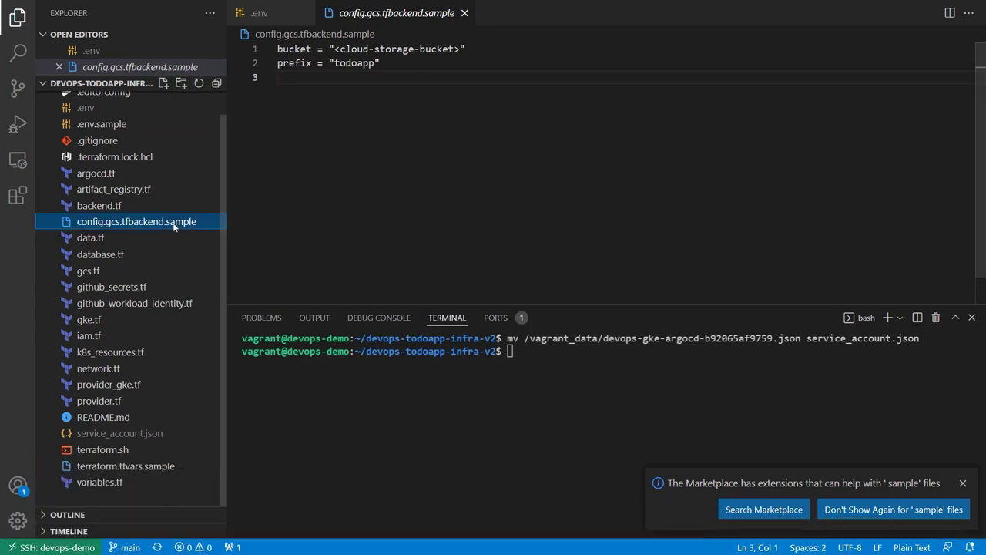
right_click(174, 224)
left_click(113, 490)
right_click(109, 492)
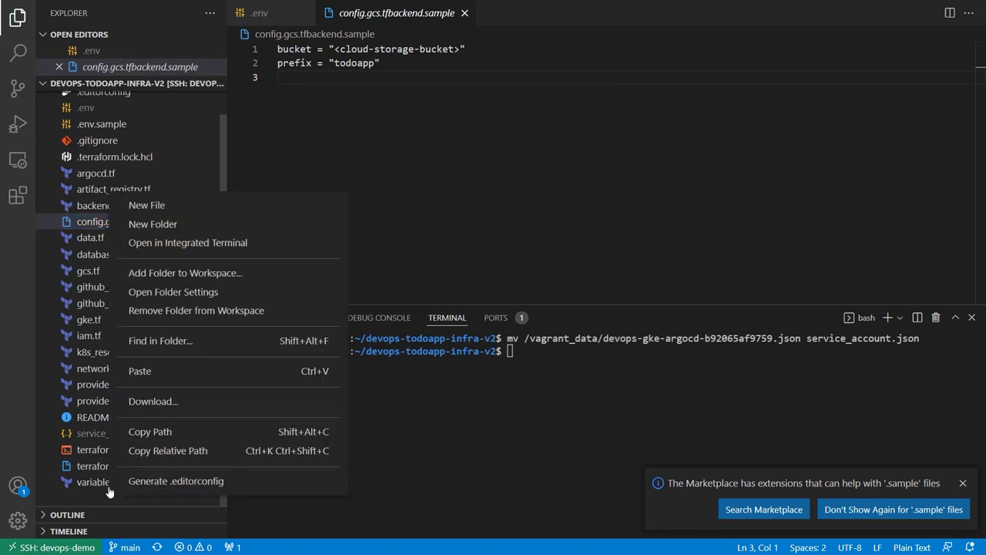
left_click(147, 371)
Step: Rename the copied backend sample file to config.gcs.tfbackend
right_click(157, 238)
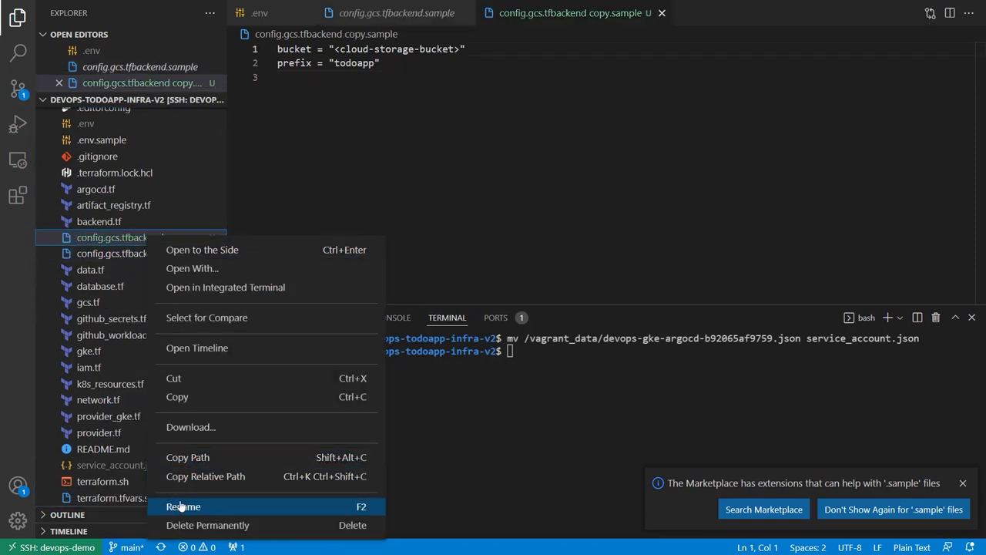
left_click(183, 506)
left_click(128, 238)
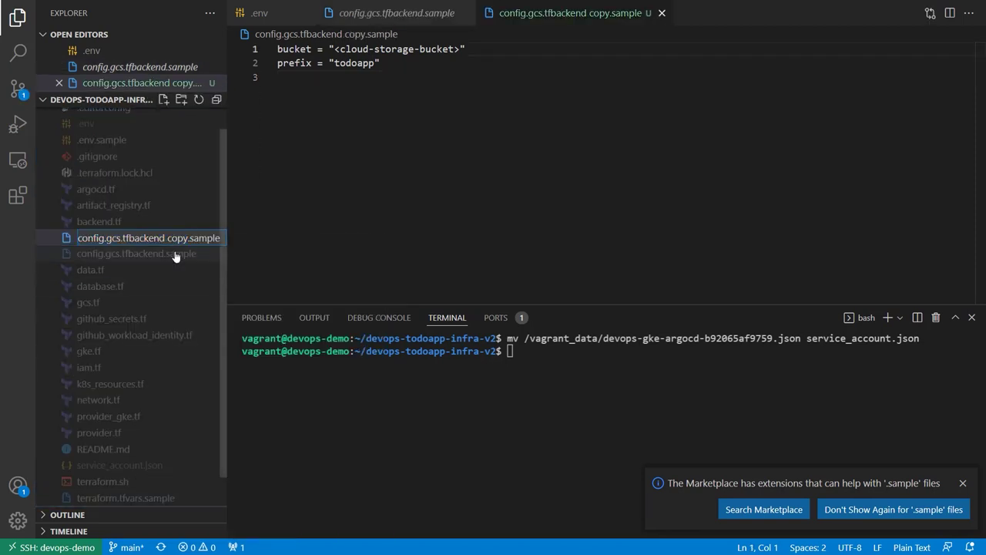
key("shift+End")
key("BackSpace")
key("Return")
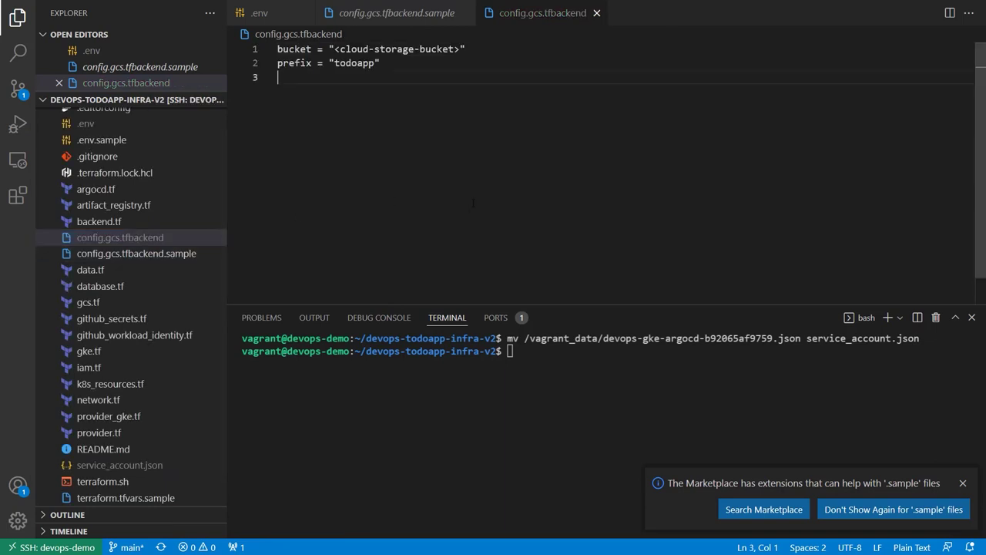
Step: Switch to the Google Cloud console and open the Cloud Storage browser for the devops-gke-argocd project
left_click_drag(461, 49, 334, 50)
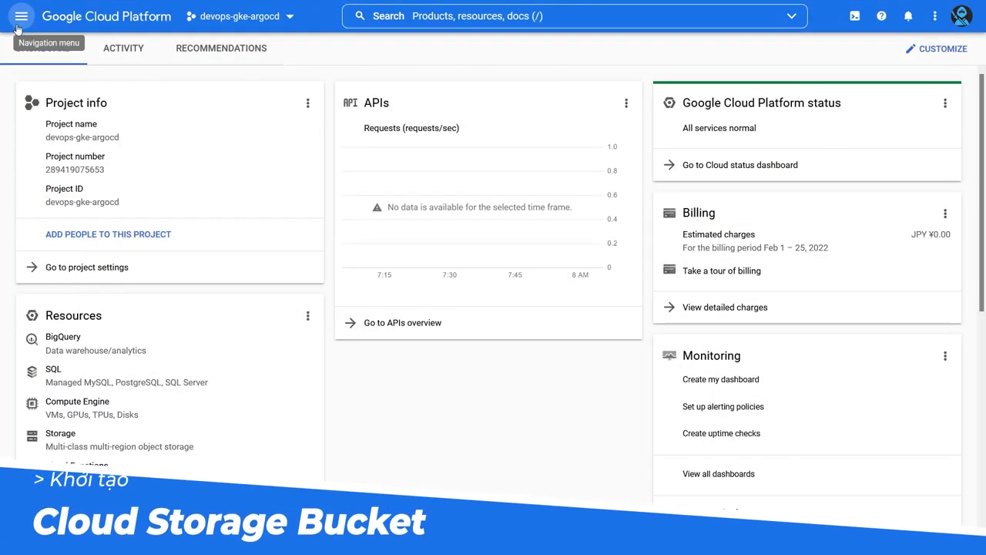
left_click(20, 22)
scroll(81, 354, "down", 5)
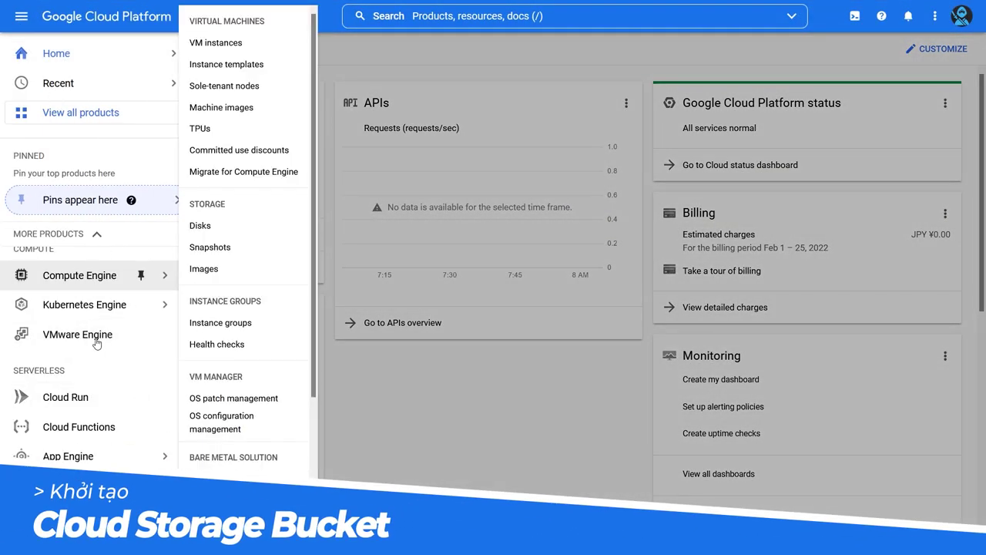
scroll(93, 445, "down", 4)
mouse_move(98, 380)
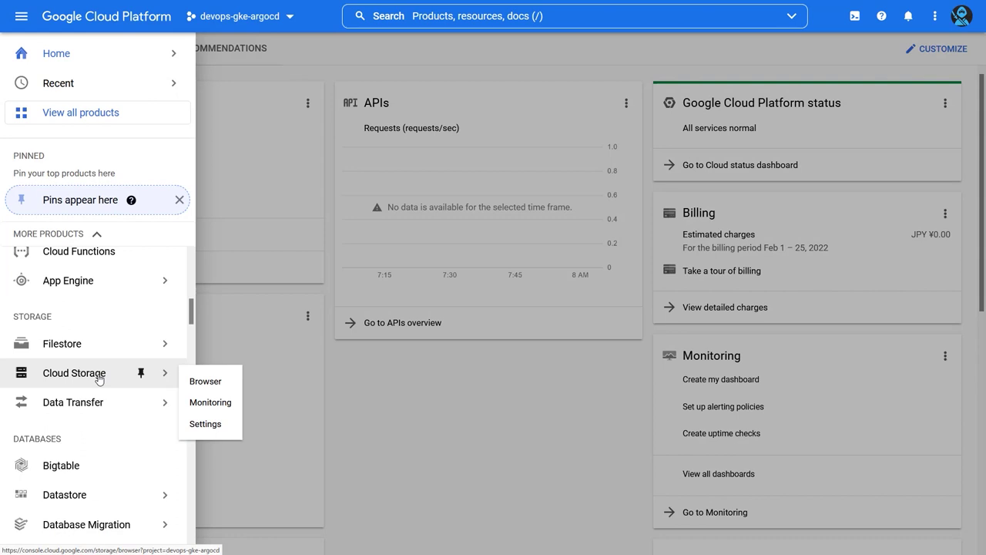
left_click(99, 379)
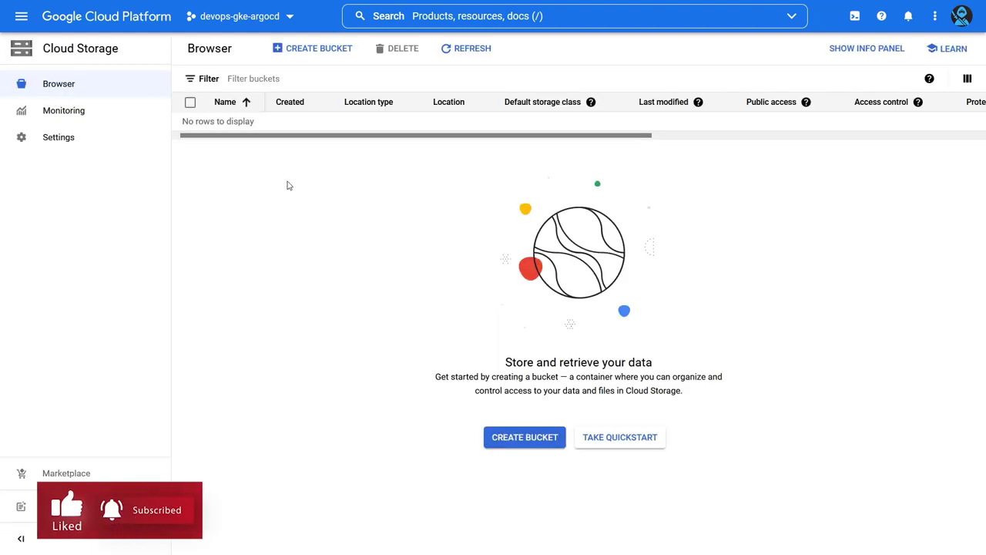
Step: Start a new Cloud Storage bucket and name it devops-terraform-state-20220226
left_click(331, 49)
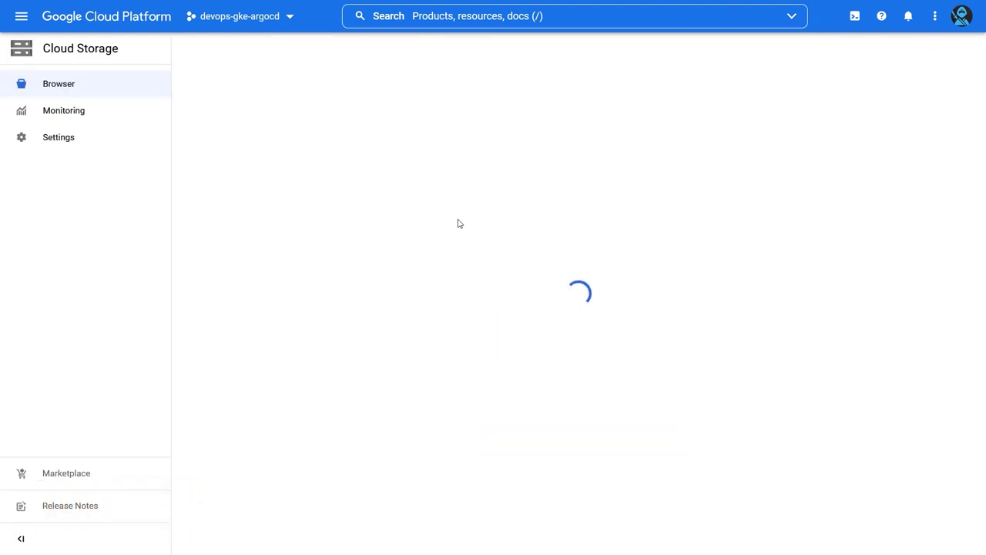
left_click(339, 146)
type("dev")
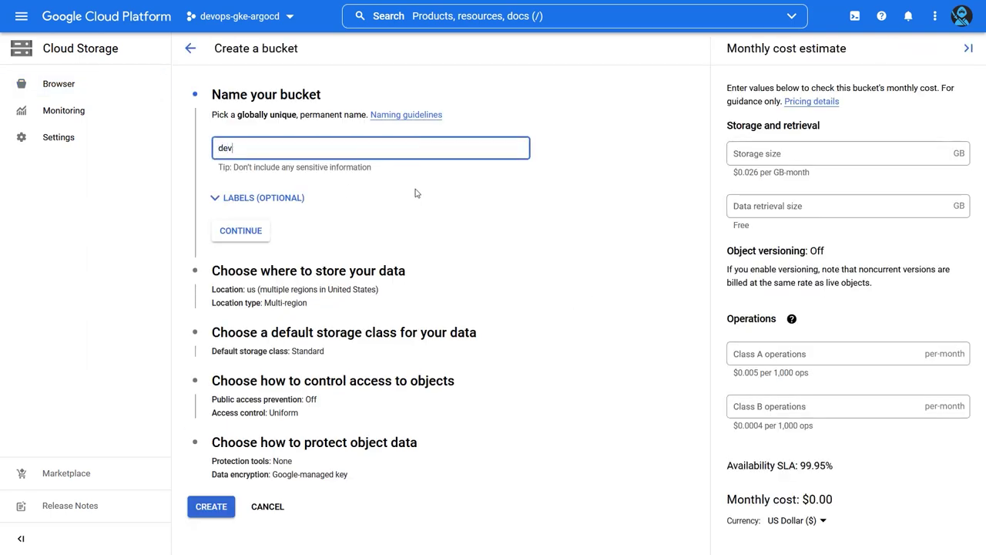
type("ops-terraform-state-20220226")
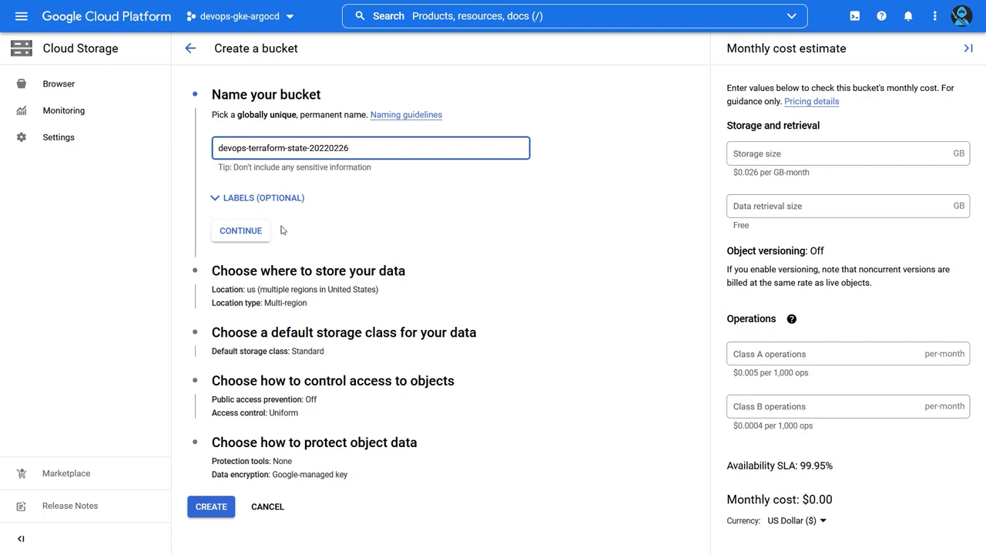
left_click(251, 234)
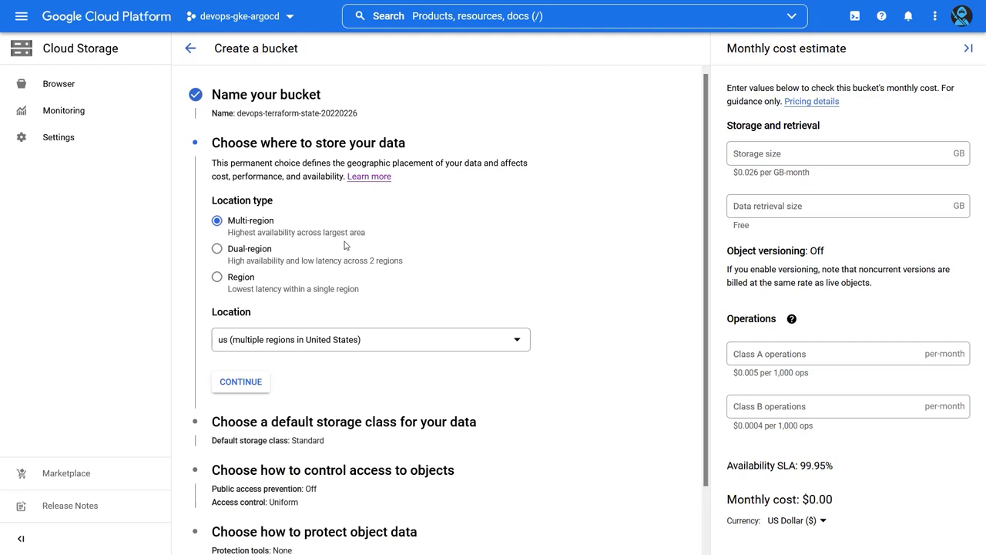
Step: Set the bucket's multi-region location to asia (multiple regions in Asia) and create it with Standard storage class and Uniform access control
left_click(306, 341)
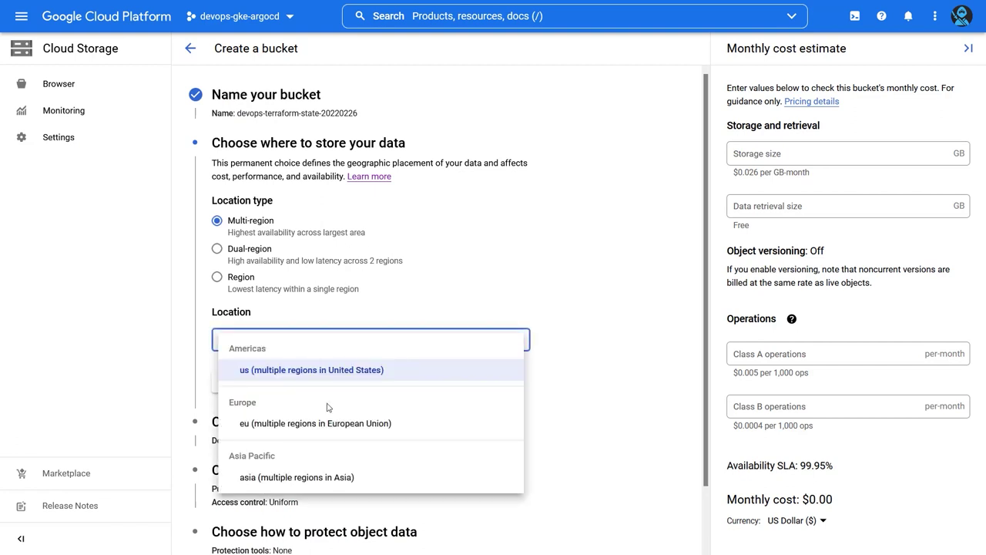
left_click(322, 478)
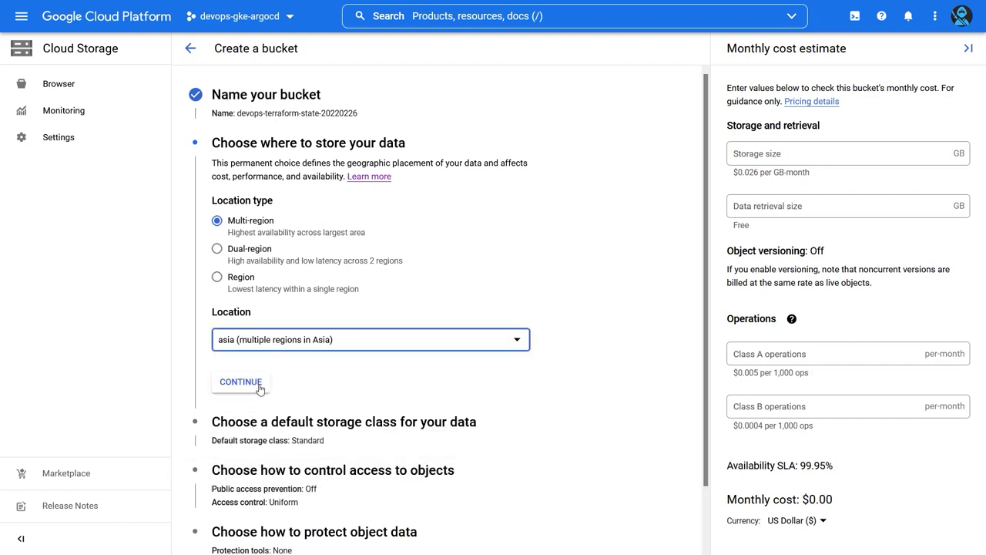
left_click(258, 390)
left_click(237, 405)
scroll(346, 332, "down", 1)
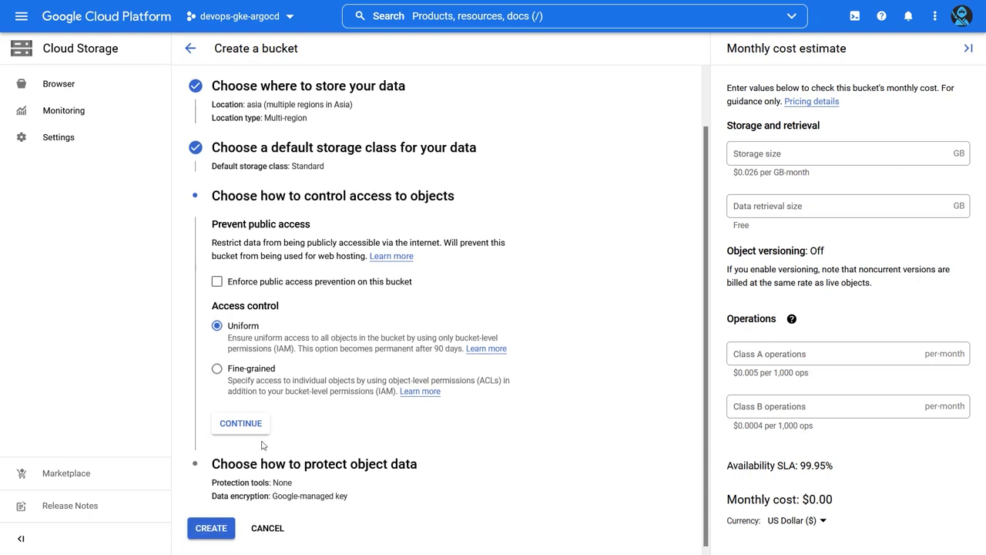
left_click(210, 528)
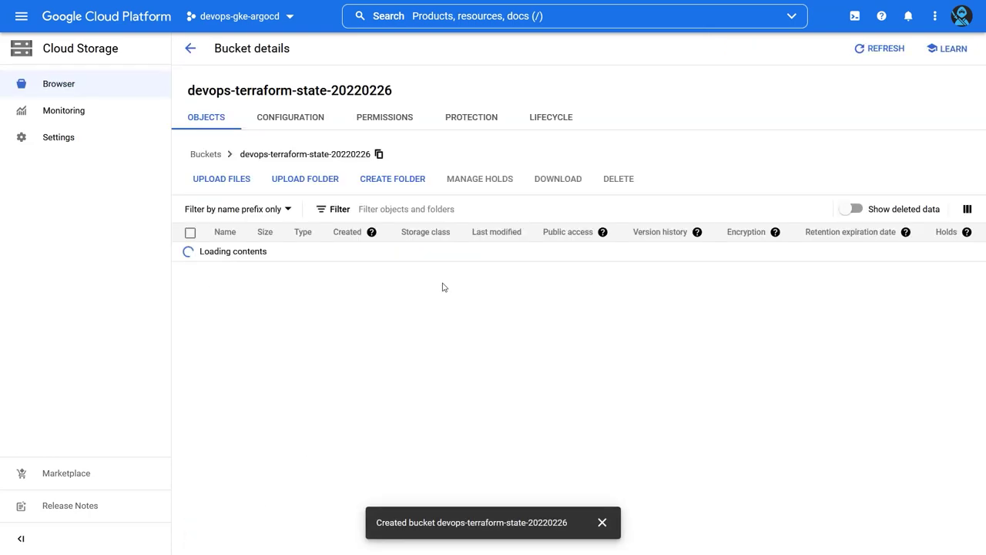
Step: Copy the new bucket's name and set bucket to "devops-terraform-state-20220226" in config.gcs.tfbackend in VS Code
left_click(379, 204)
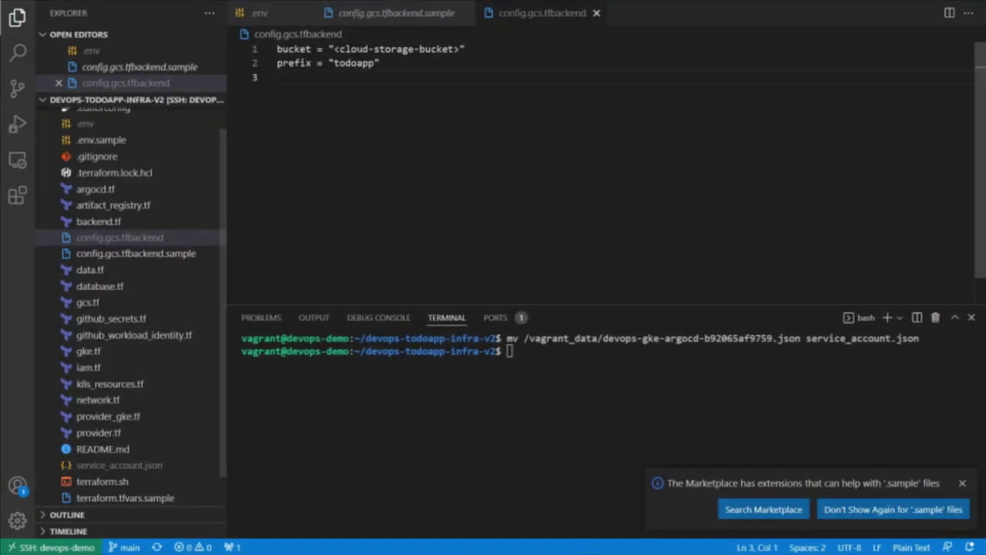
left_click_drag(335, 48, 460, 48)
key("ctrl+v")
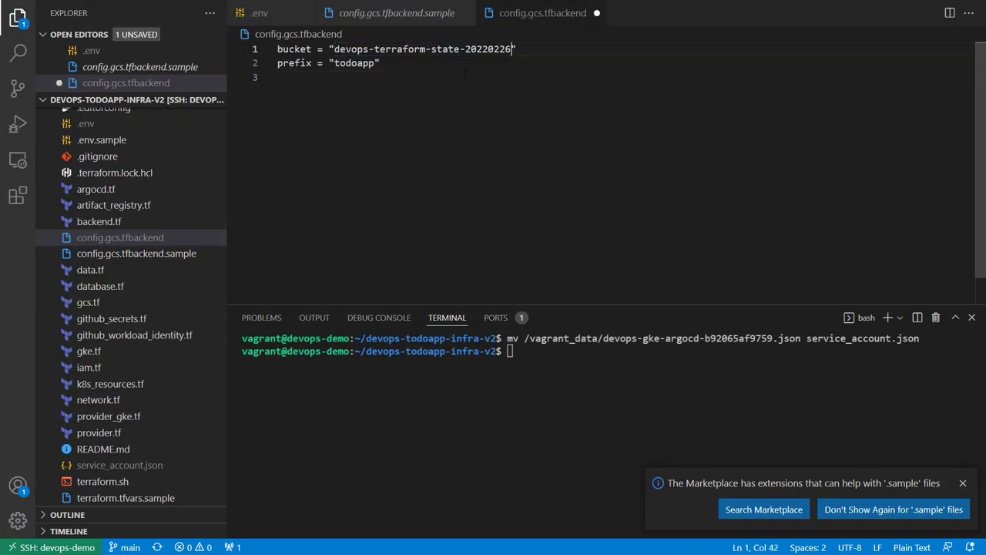
left_click(473, 168)
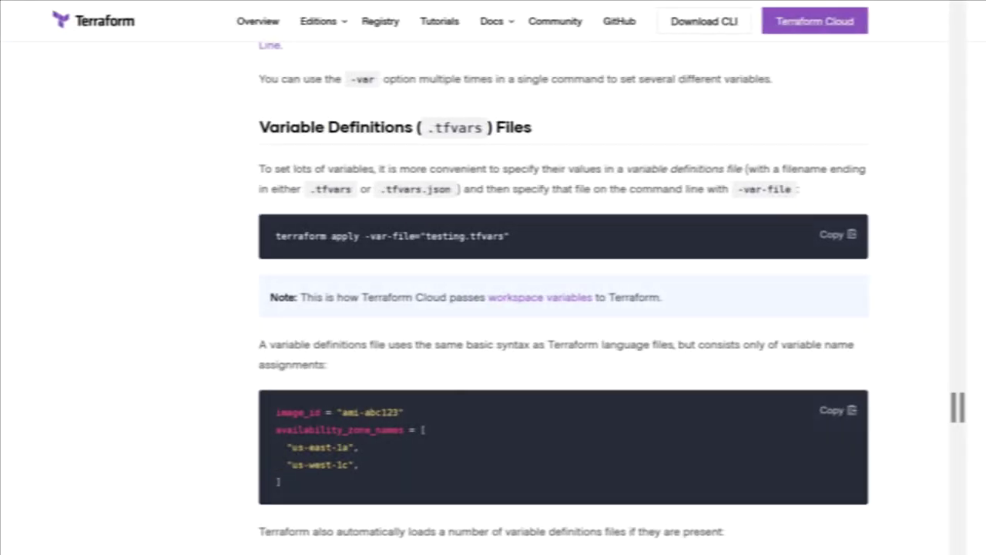
Step: Read the Variable Definitions (.tfvars) Files section of the Terraform documentation, including which files are loaded automatically
scroll(592, 298, "down", 3)
left_click_drag(339, 93, 380, 93)
left_click(553, 94)
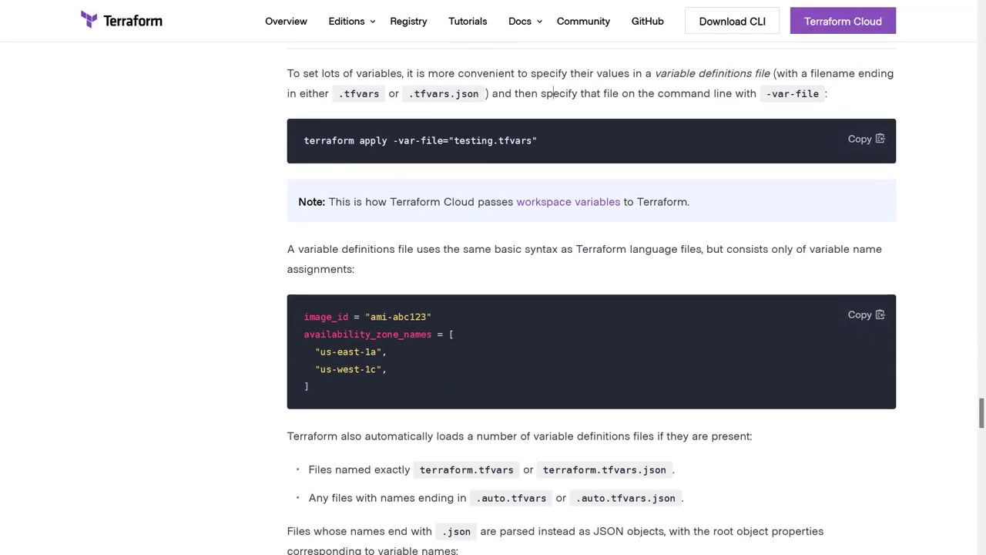
scroll(554, 93, "down", 3)
scroll(553, 93, "up", 3)
scroll(553, 93, "down", 3)
scroll(592, 298, "down", 3)
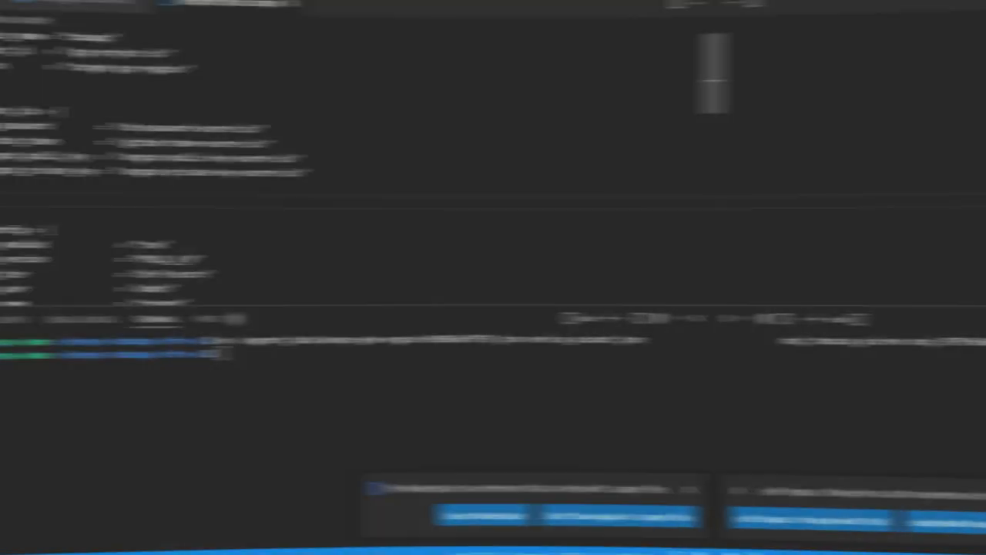
Step: Duplicate terraform.tfvars.sample in the repository root in VS Code
right_click(139, 470)
right_click(119, 465)
left_click(163, 323)
right_click(101, 490)
left_click(144, 374)
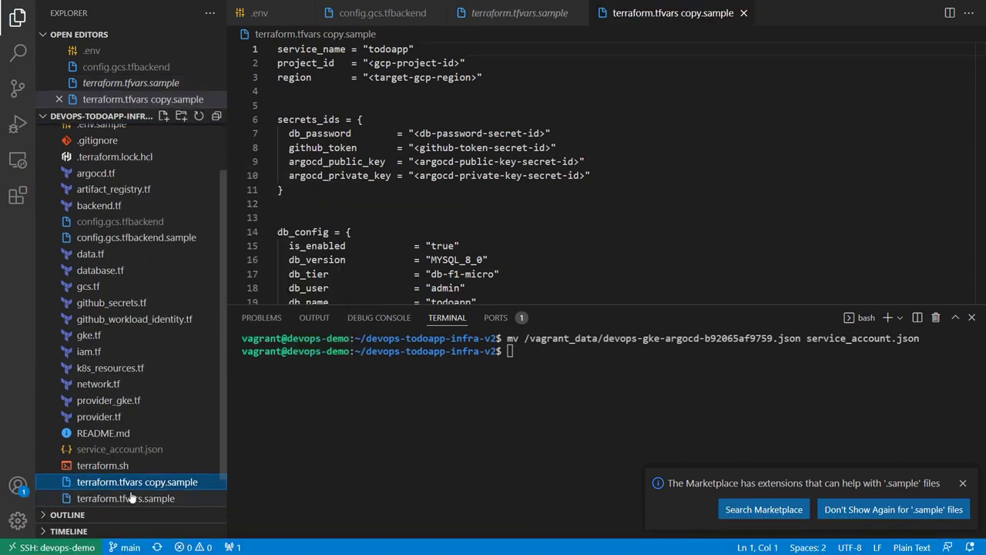
Step: Rename the copied variables sample file to terraform.tfvars
right_click(139, 481)
left_click(156, 451)
left_click_drag(145, 482, 161, 500)
key("BackSpace")
key("Return")
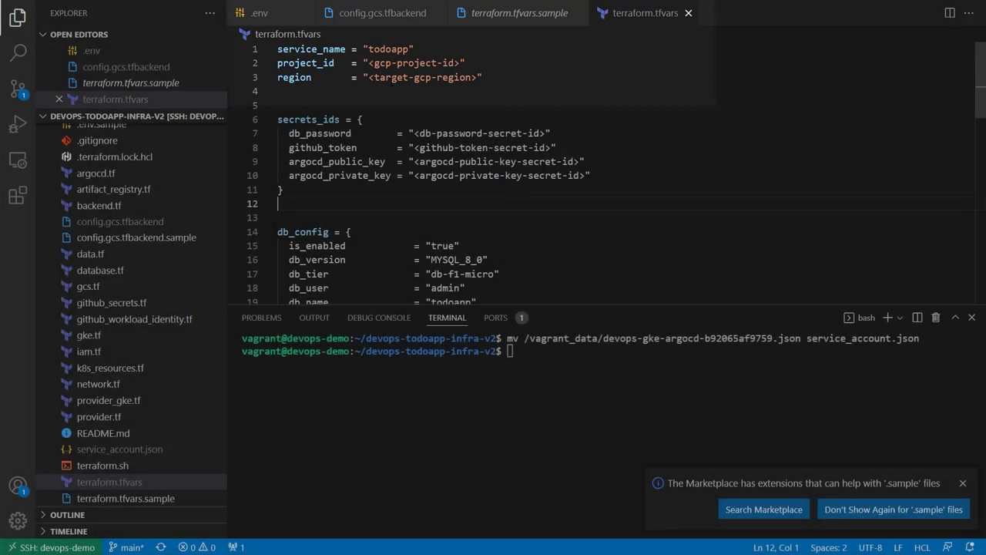
Step: Copy the project ID from .env and set project_id to "devops-gke-argocd" in terraform.tfvars
scroll(122, 185, "up", 2)
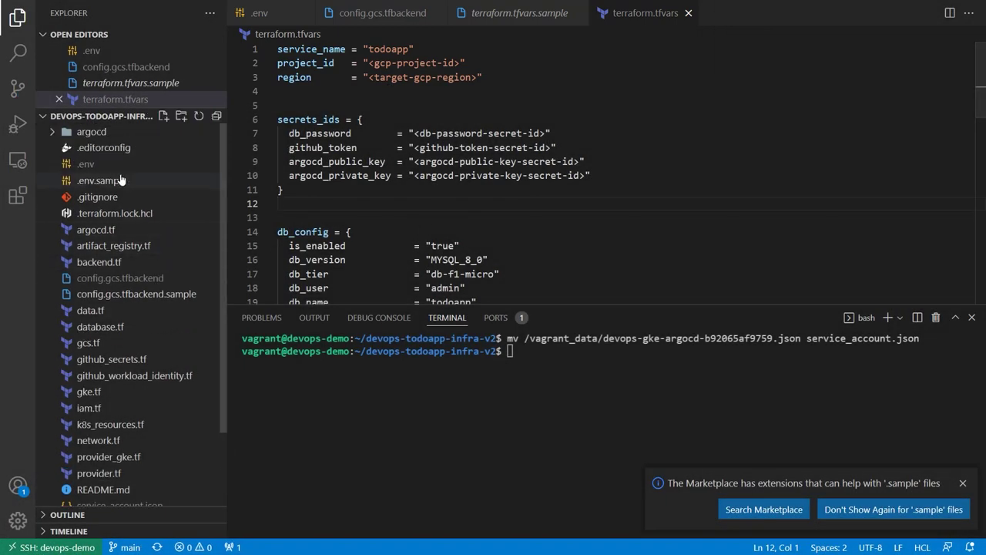
left_click(85, 164)
left_click_drag(459, 50, 363, 50)
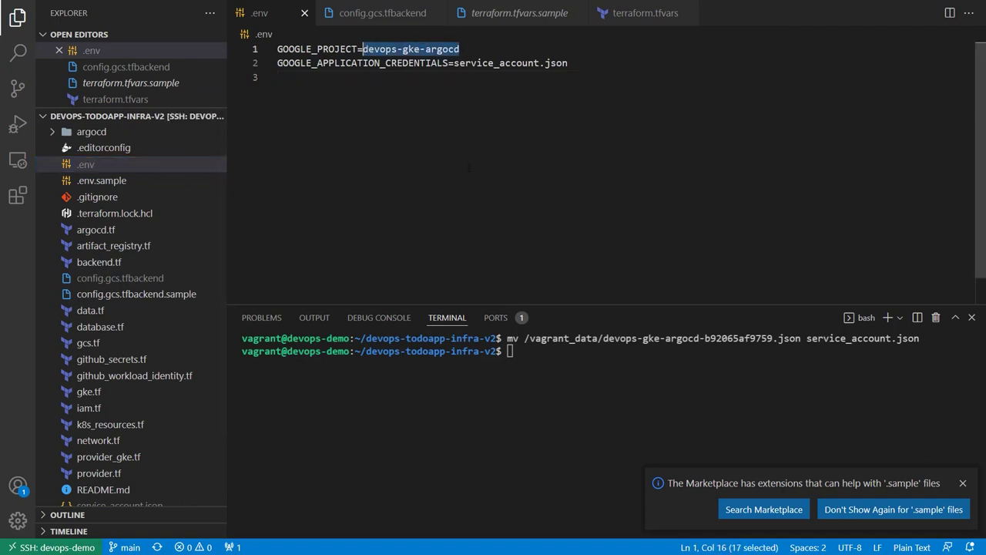
key("ctrl+w")
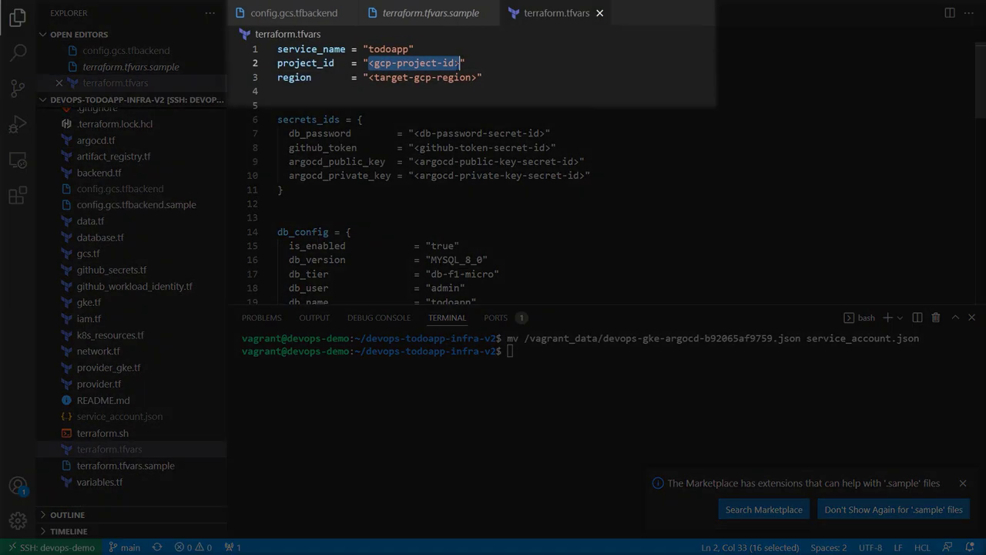
key("ctrl+v")
Step: Set region to "asia-northeast1" in terraform.tfvars
left_click_drag(369, 77, 477, 77)
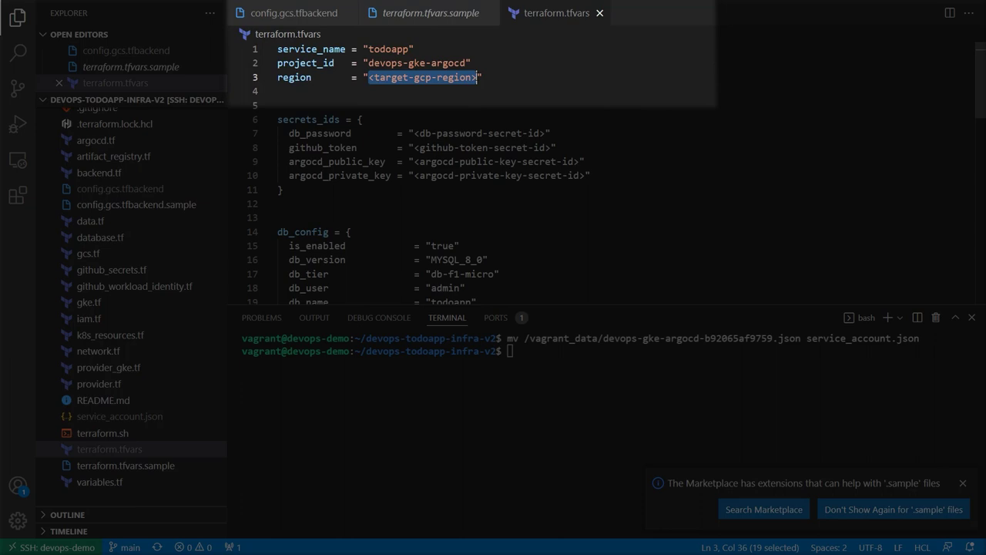
type("asia-north")
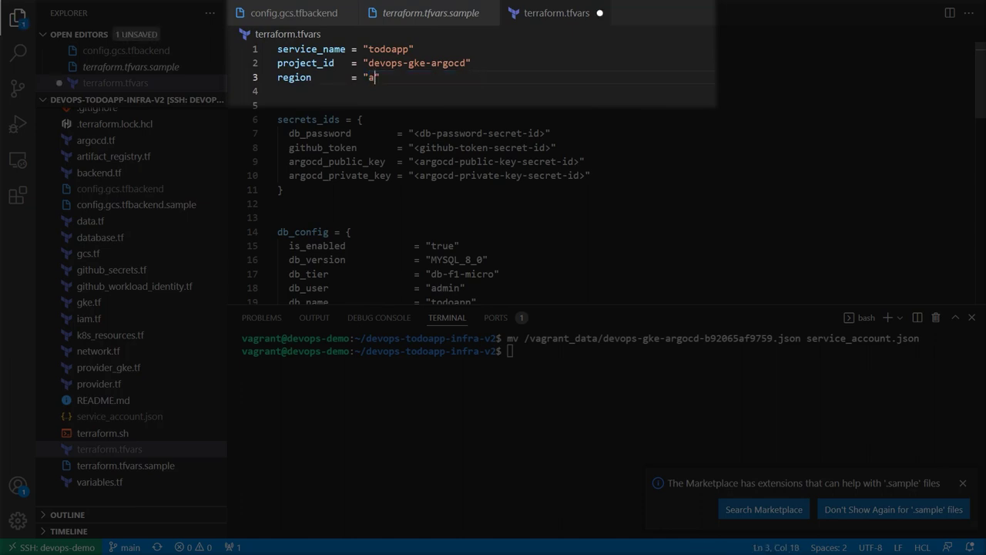
type("east1")
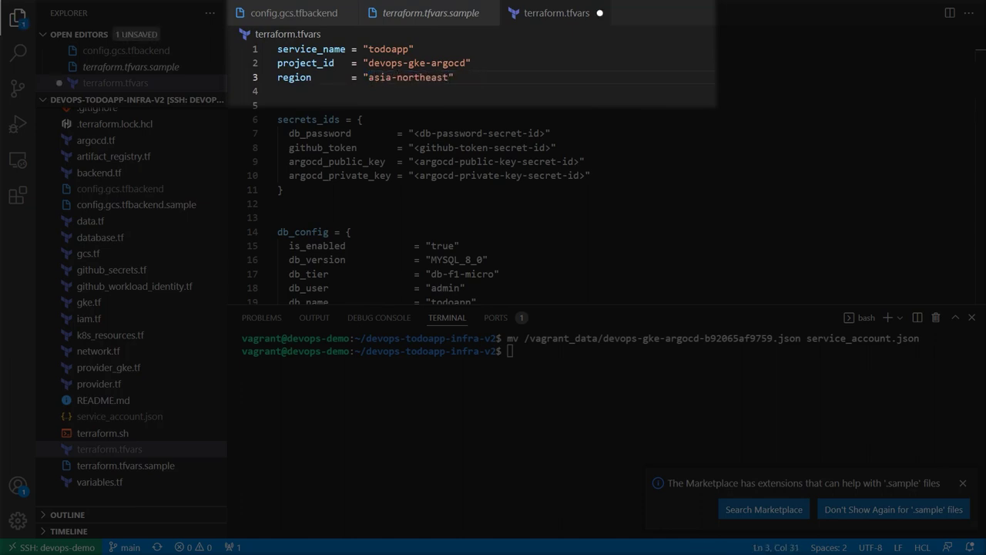
Step: Save terraform.tfvars and check the secrets_ids and db_config blocks
key("ctrl+s")
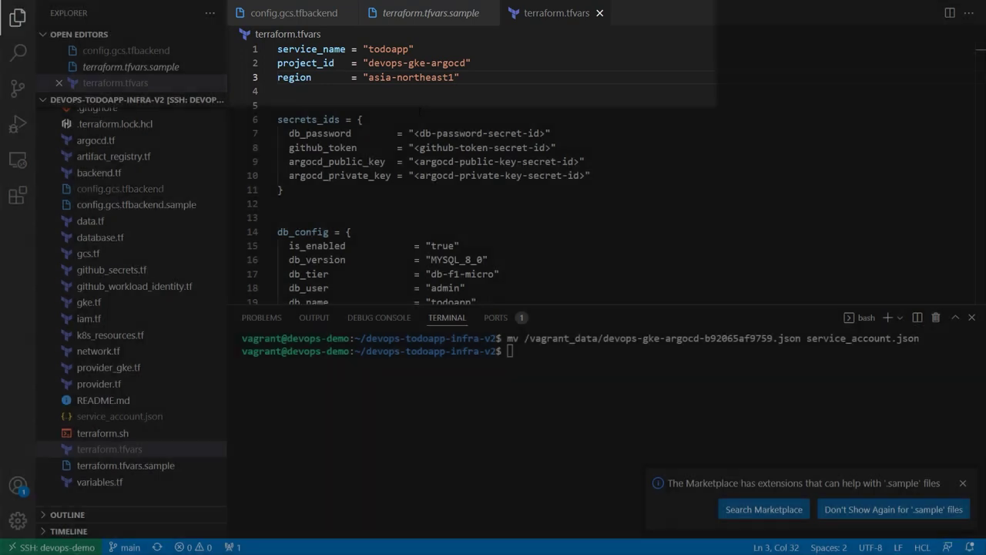
scroll(419, 151, "down", 1)
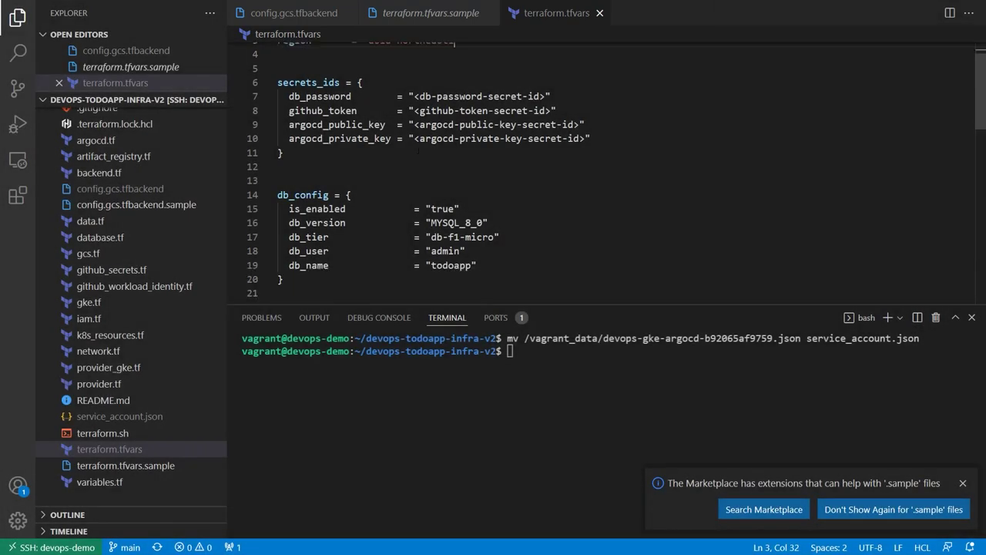
scroll(419, 151, "down", 2)
left_click_drag(278, 121, 330, 120)
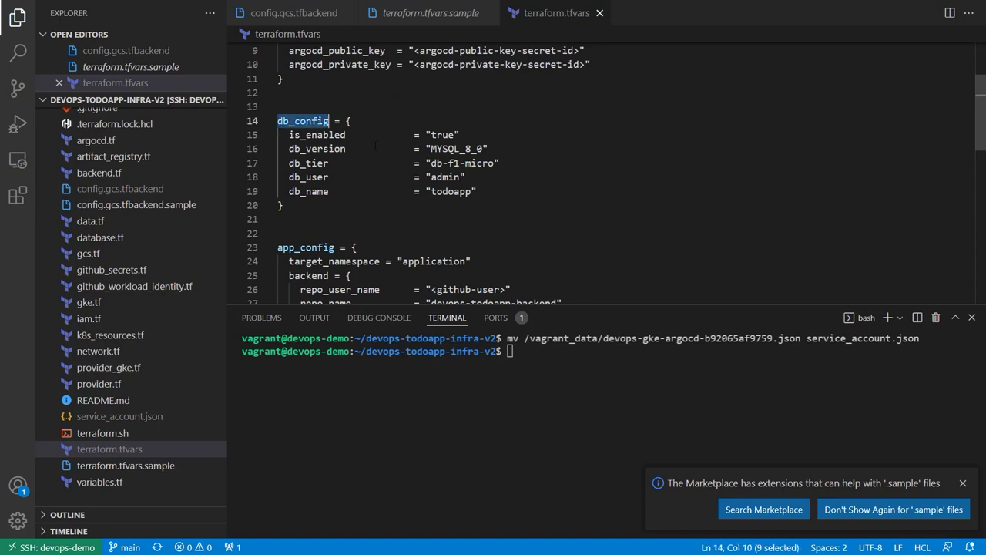
scroll(444, 179, "down", 2)
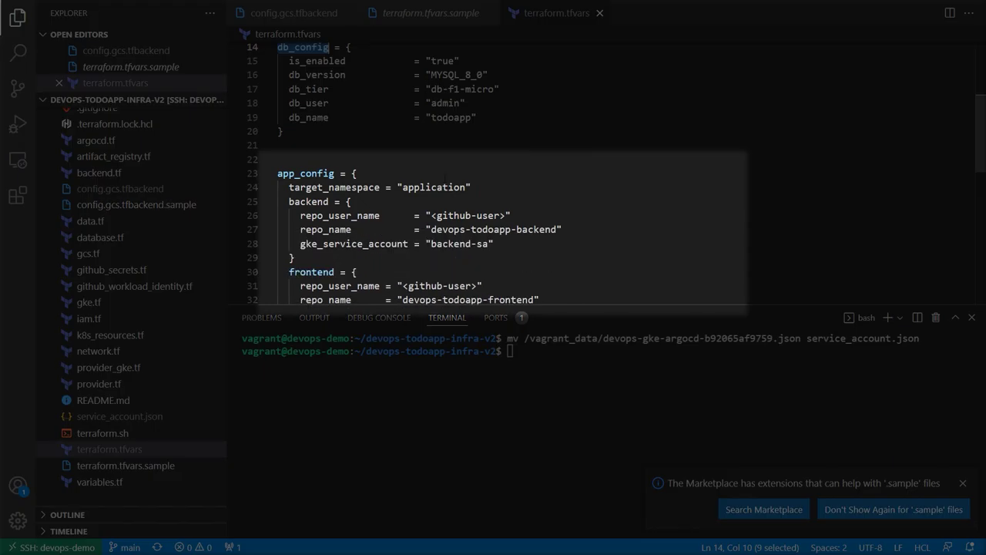
Step: Copy the GitHub username from the forked repository page and set it as the backend repo_user_name in app_config of terraform.tfvars
scroll(445, 179, "down", 1)
left_click_drag(431, 178, 505, 178)
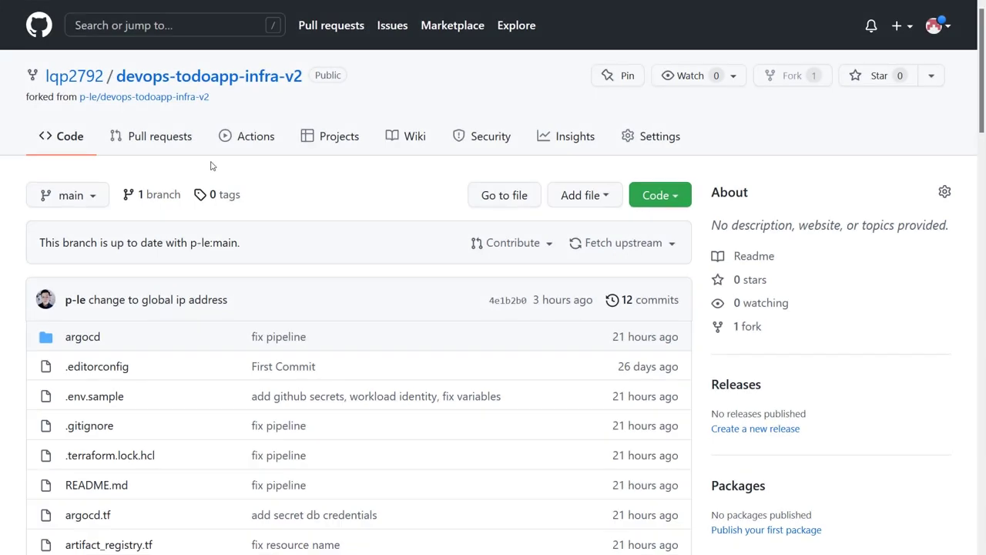
left_click_drag(108, 77, 45, 79)
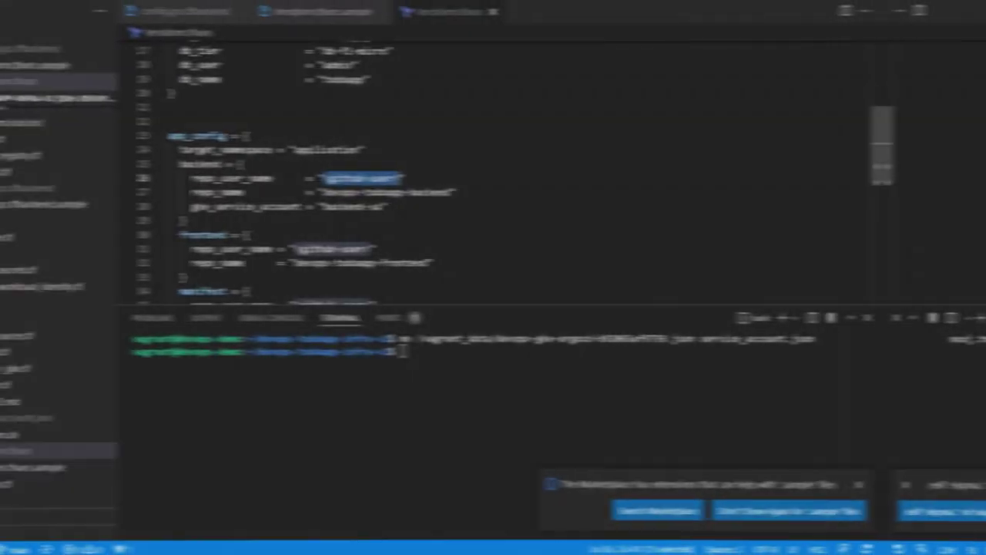
key("ctrl+v")
key("ctrl+Left")
key("BackSpace")
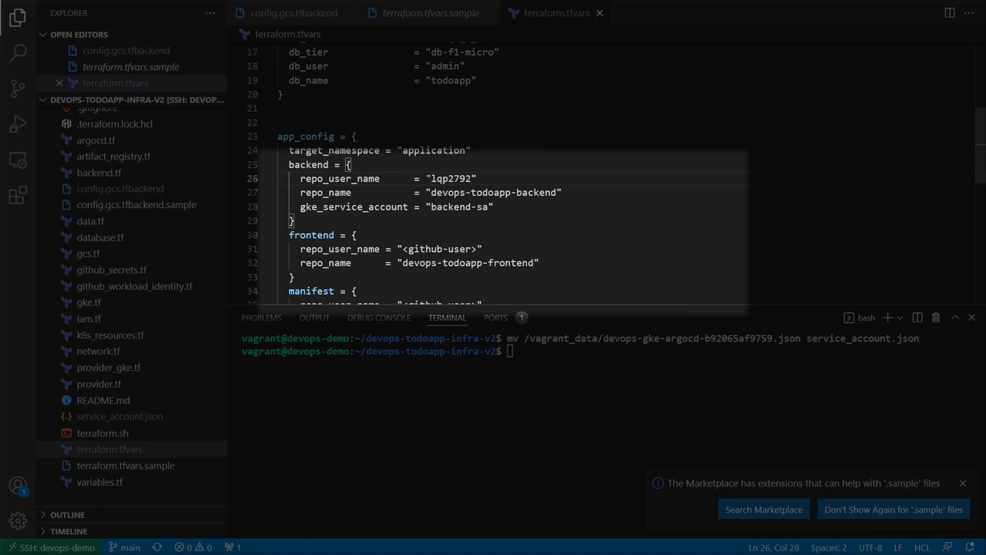
Step: Reuse the backend's quoted GitHub username as repo_user_name in the frontend and manifest blocks of app_config
key("shift+alt+Right")
key("shift+alt+Right")
key("ctrl+c")
left_click_drag(397, 249, 483, 249)
key("ctrl+v")
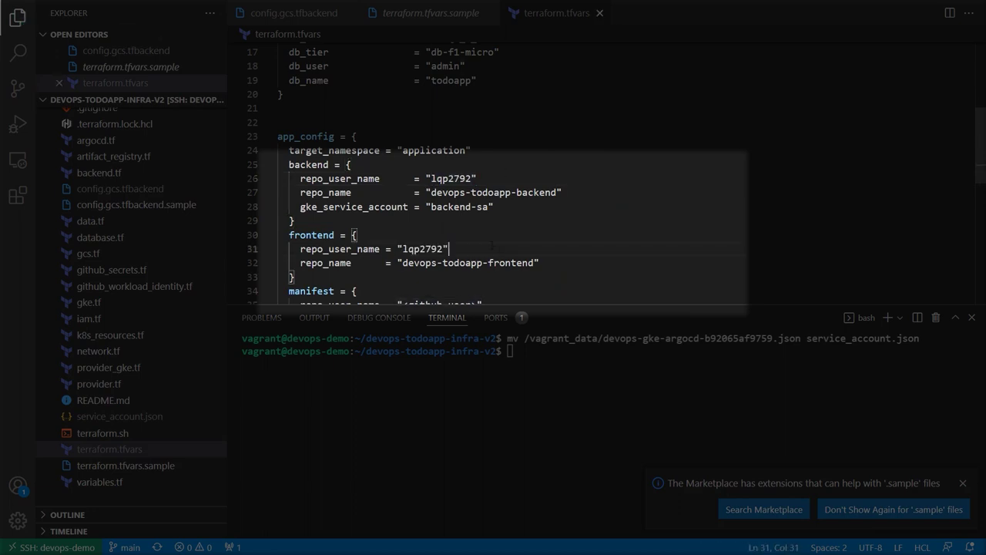
scroll(493, 192, "down", 2)
left_click_drag(397, 231, 483, 231)
key("ctrl+v")
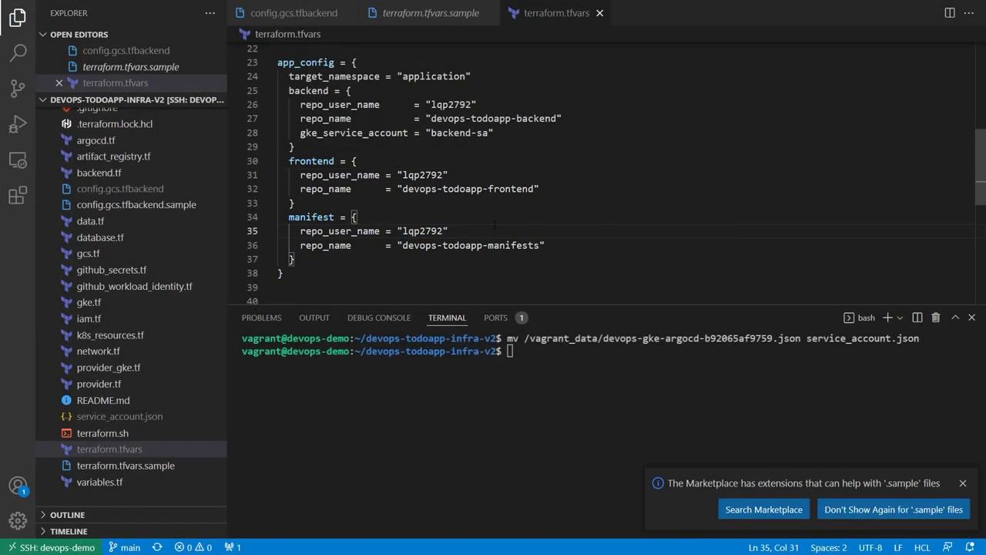
Step: Review the argocd_config block and the secrets_ids placeholders in terraform.tfvars
scroll(496, 225, "down", 1)
scroll(497, 225, "down", 2)
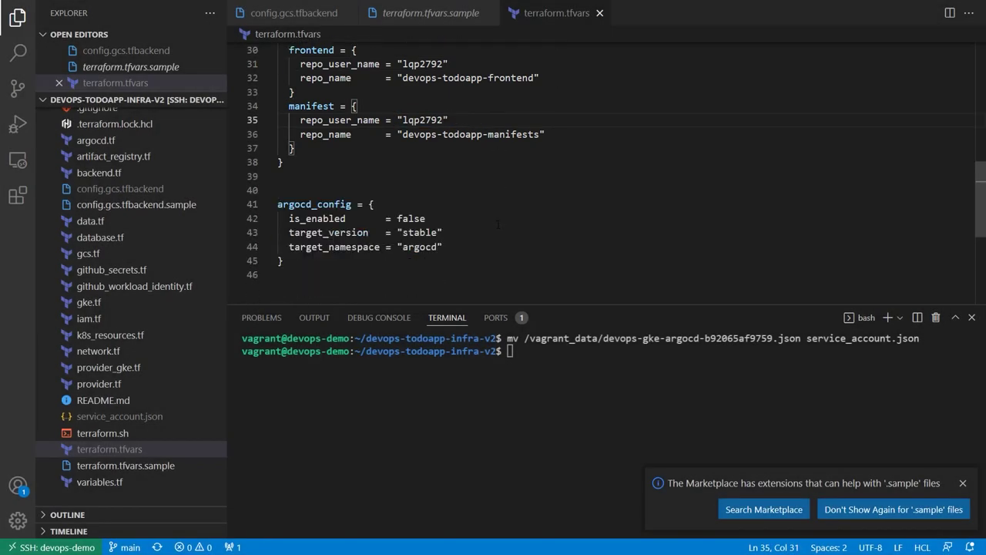
scroll(500, 223, "up", 5)
scroll(500, 224, "up", 5)
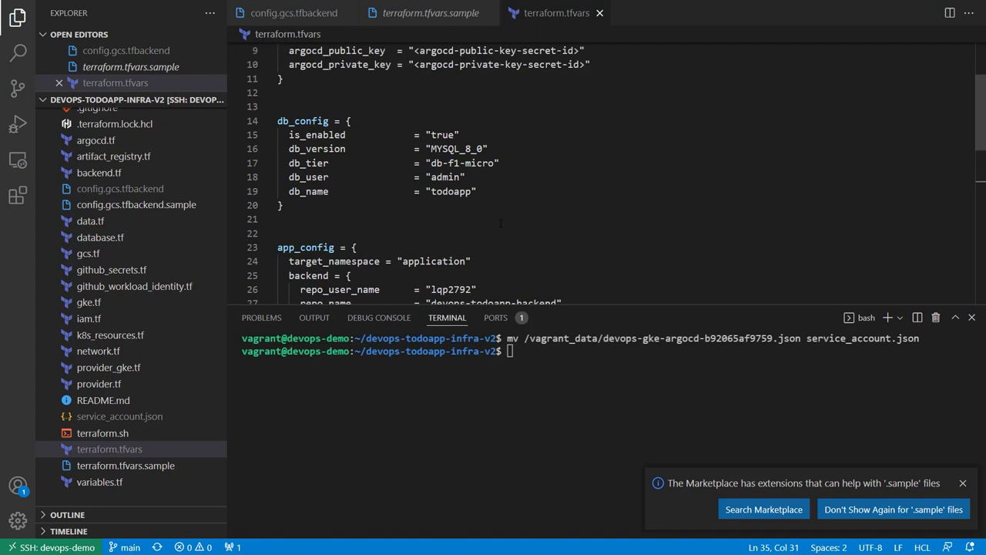
left_click_drag(312, 190, 266, 124)
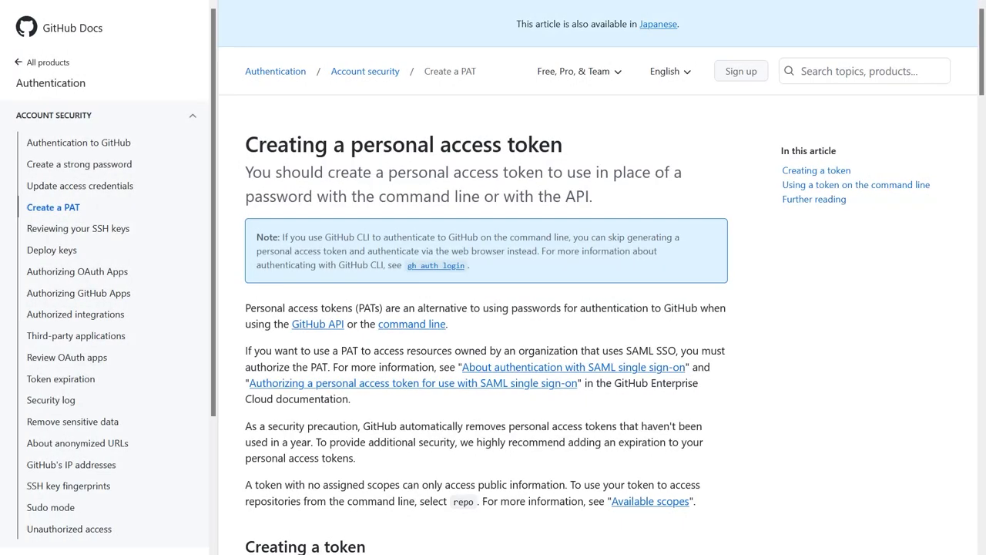
Step: Read the GitHub Docs introduction on creating a personal access token
scroll(601, 278, "down", 1)
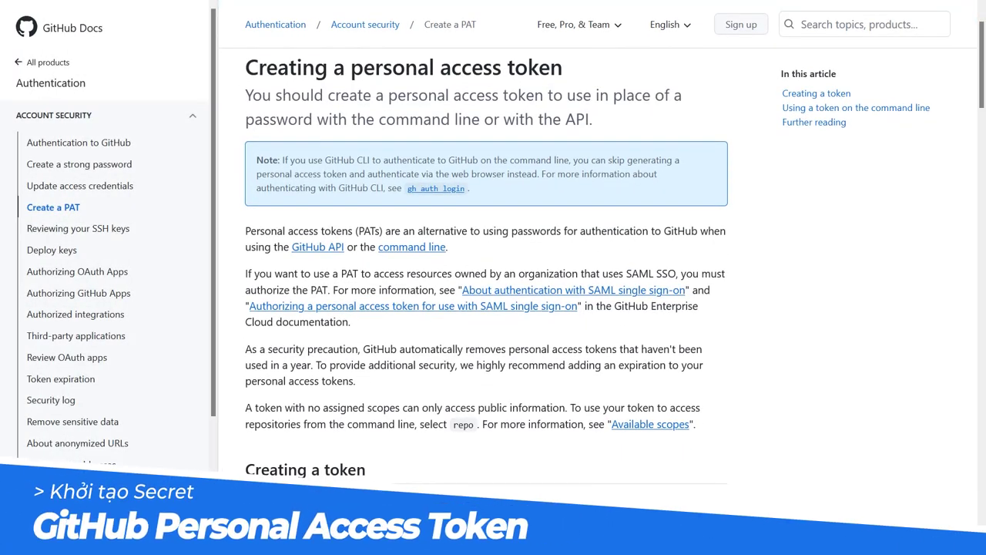
left_click_drag(245, 231, 448, 246)
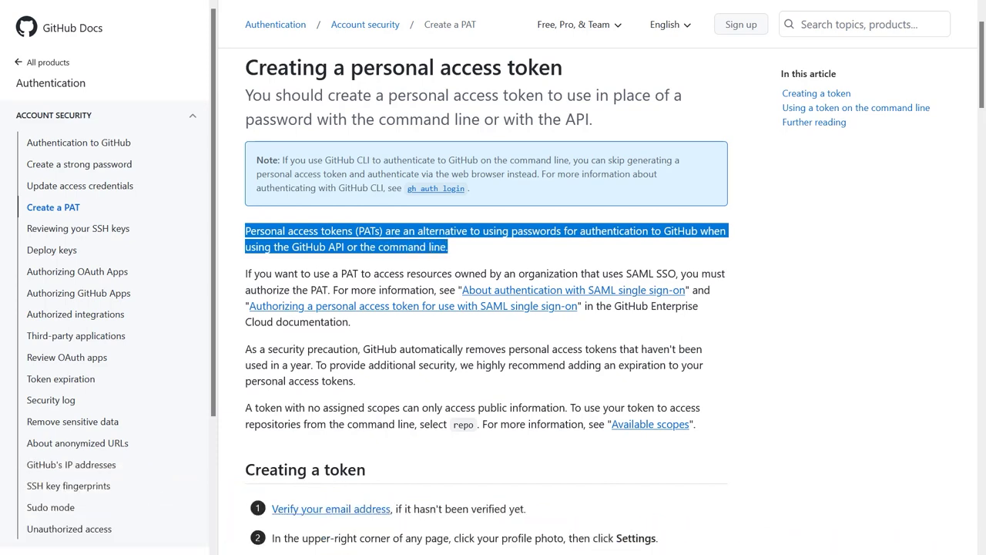
scroll(600, 277, "down", 1)
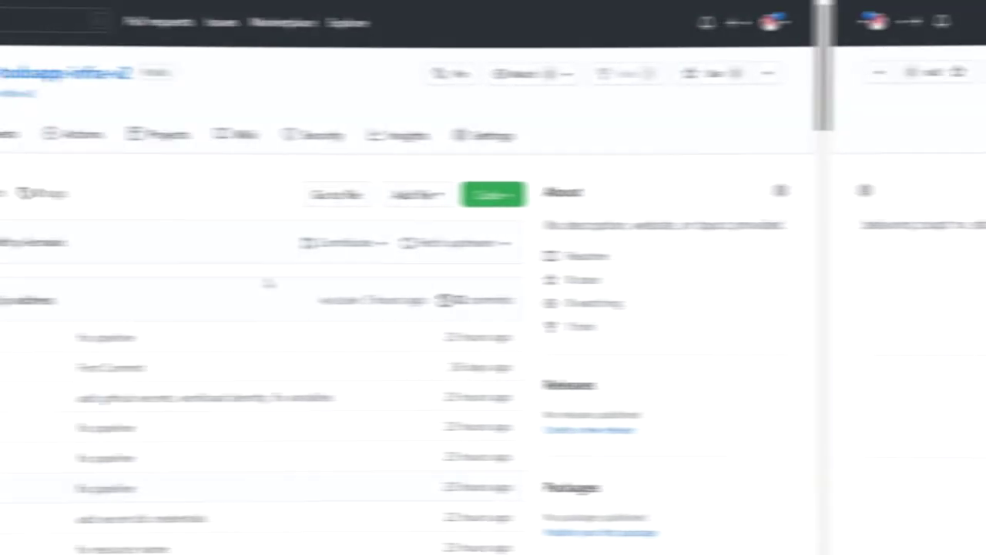
Step: Open the Personal access tokens page in the developer settings of the GitHub account
left_click(934, 31)
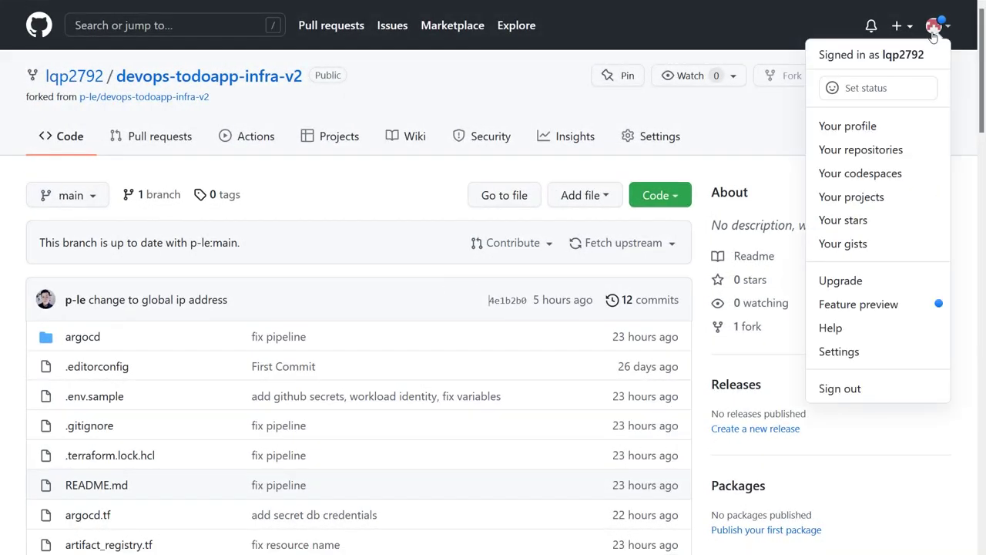
left_click(863, 352)
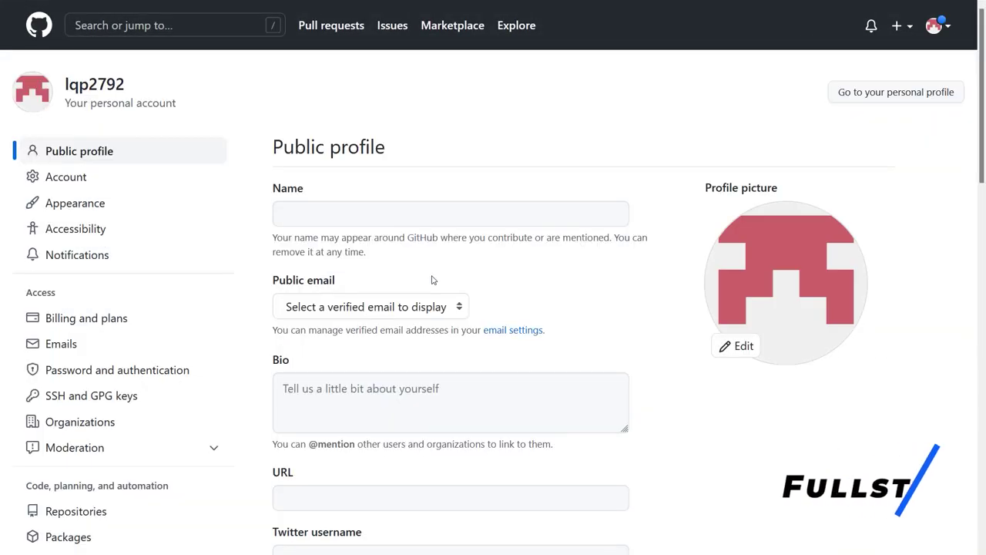
scroll(433, 279, "down", 6)
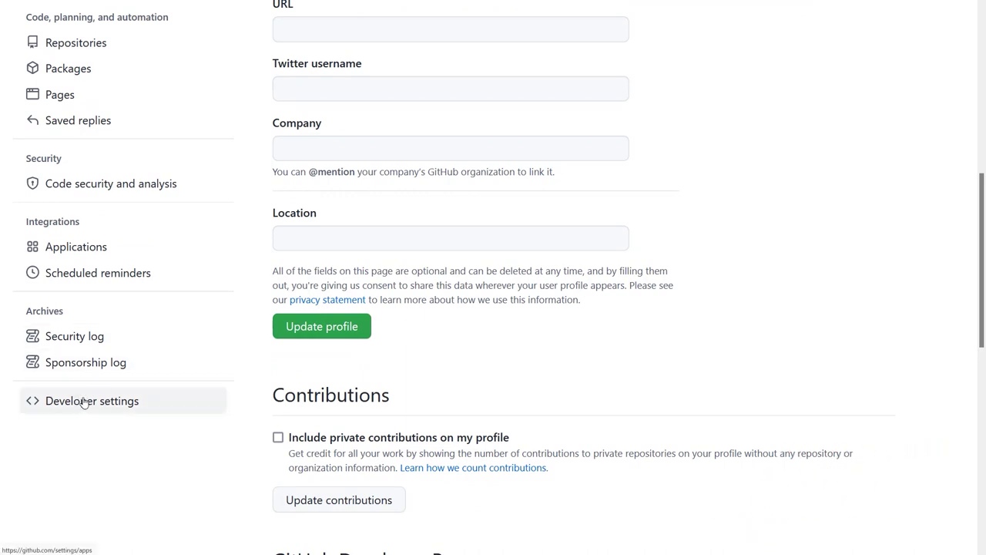
left_click(78, 404)
left_click(142, 202)
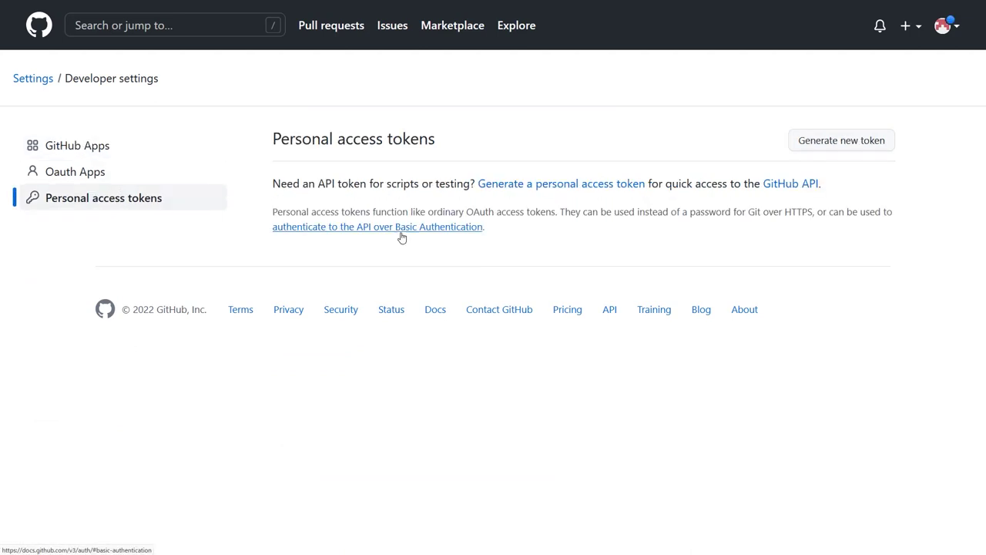
Step: Generate a personal access token with the note "devops" and the repo and workflow scopes, and copy the token
left_click(848, 145)
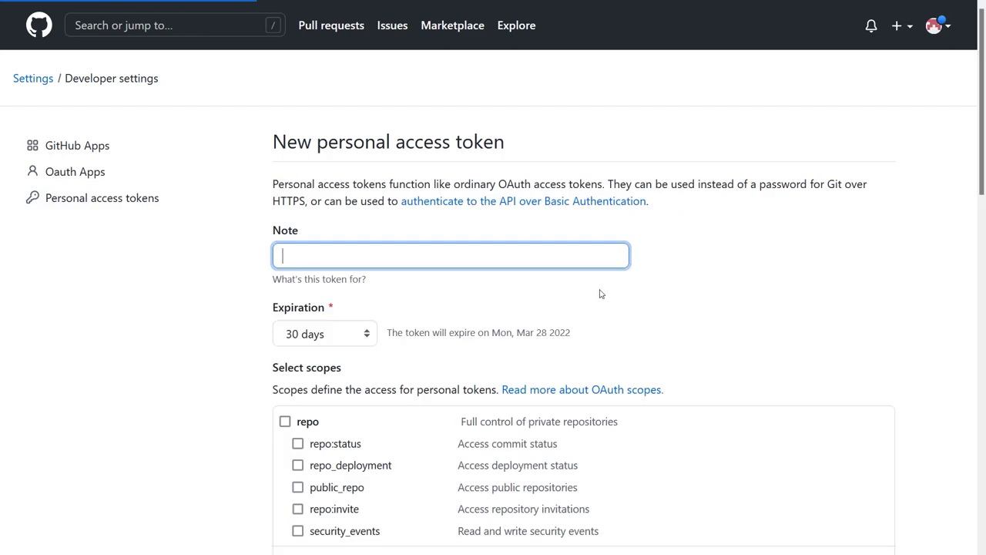
type("devops")
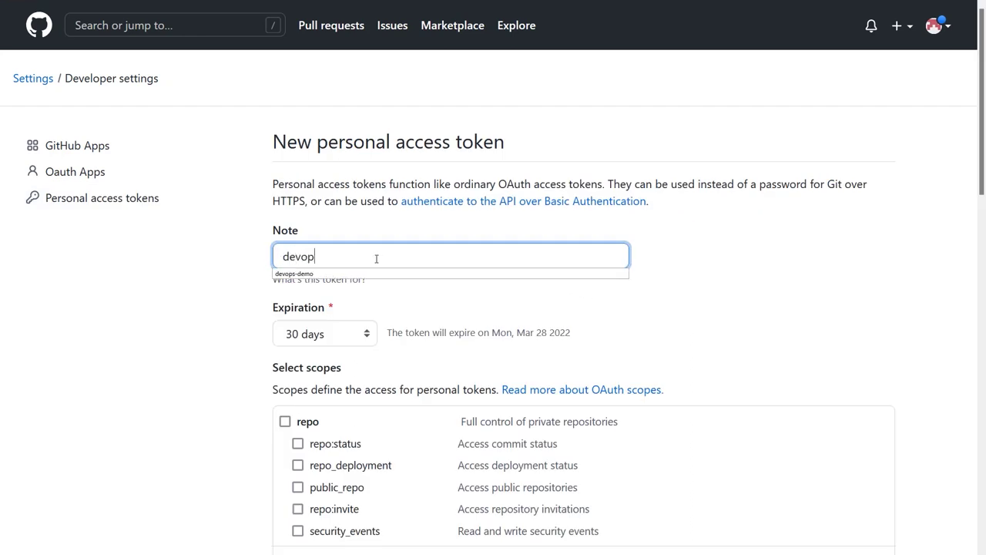
left_click(413, 309)
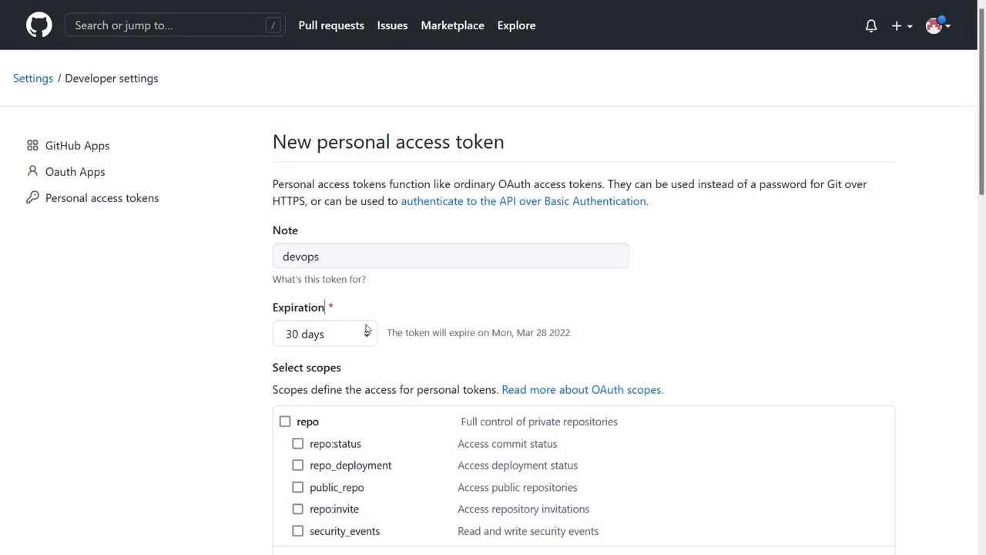
left_click(294, 421)
scroll(323, 401, "down", 3)
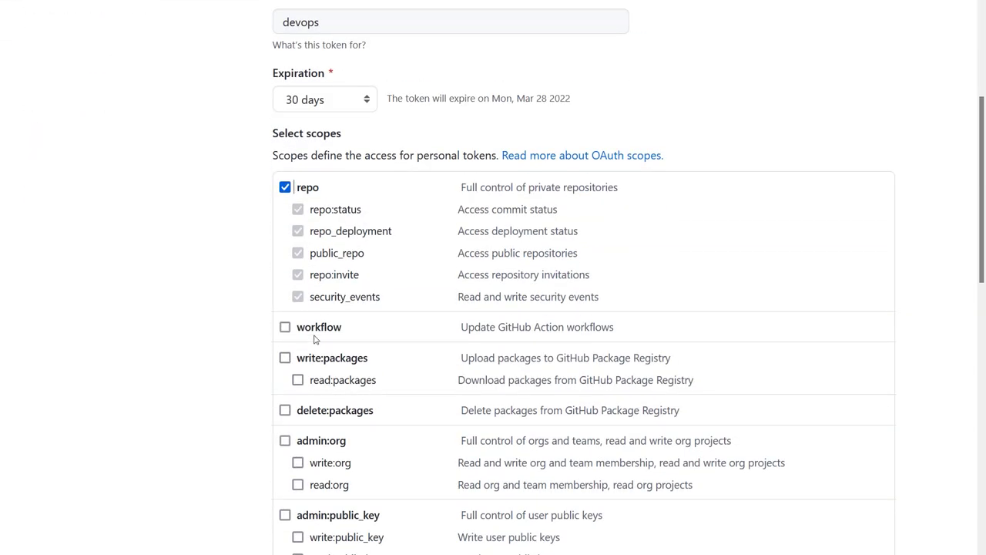
left_click(316, 328)
scroll(206, 347, "down", 9)
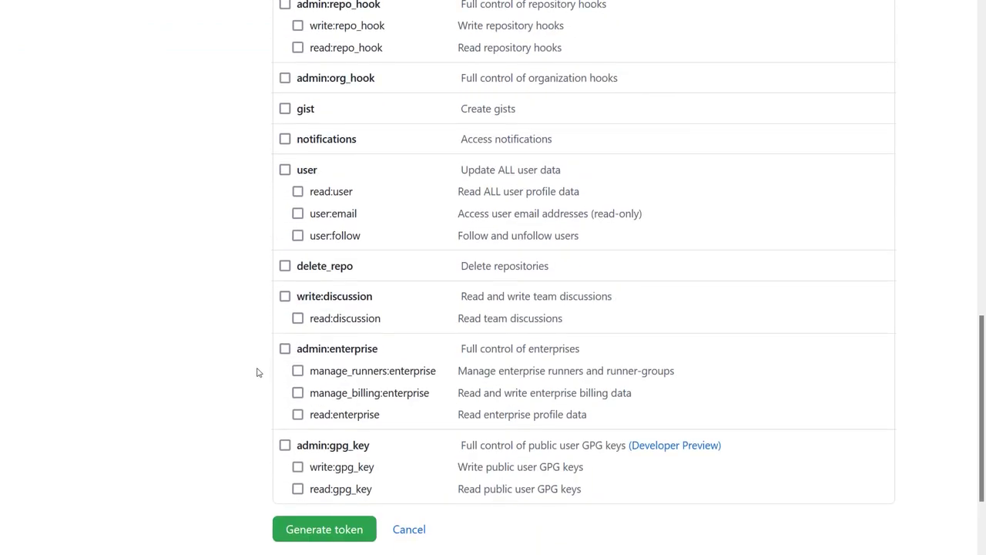
left_click(333, 425)
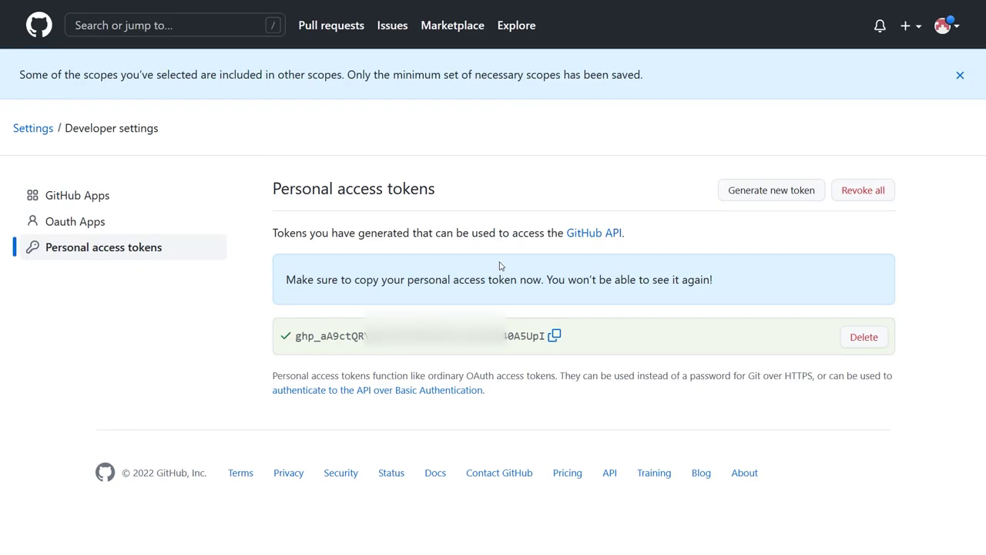
left_click(555, 335)
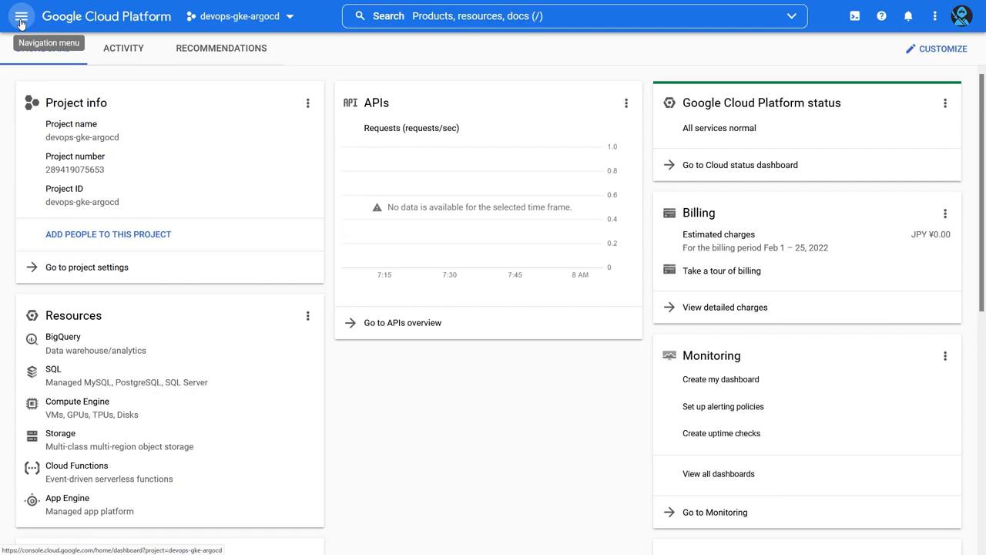
Step: Open Secret Manager for the devops-gke-argocd project in Google Cloud Platform and start creating a secret
left_click(21, 21)
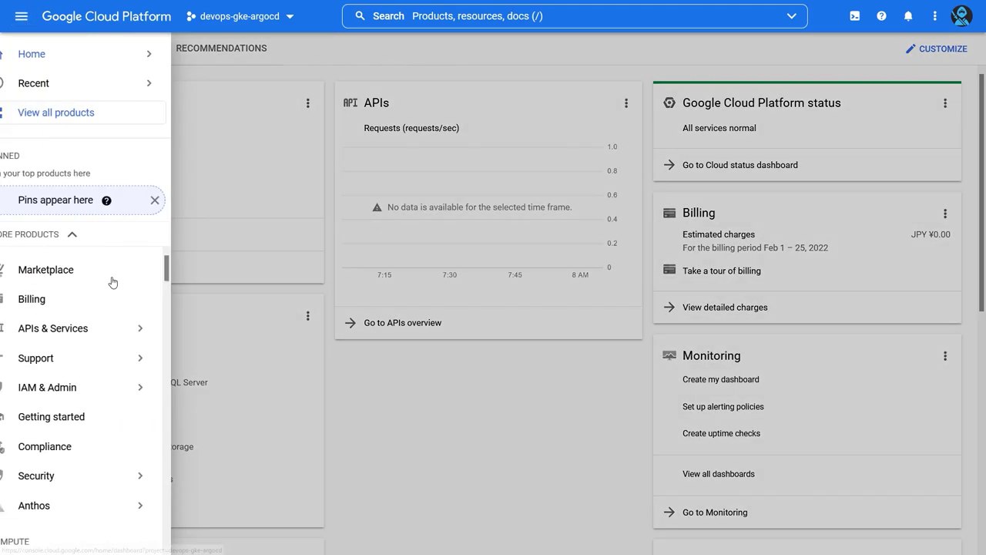
mouse_move(86, 479)
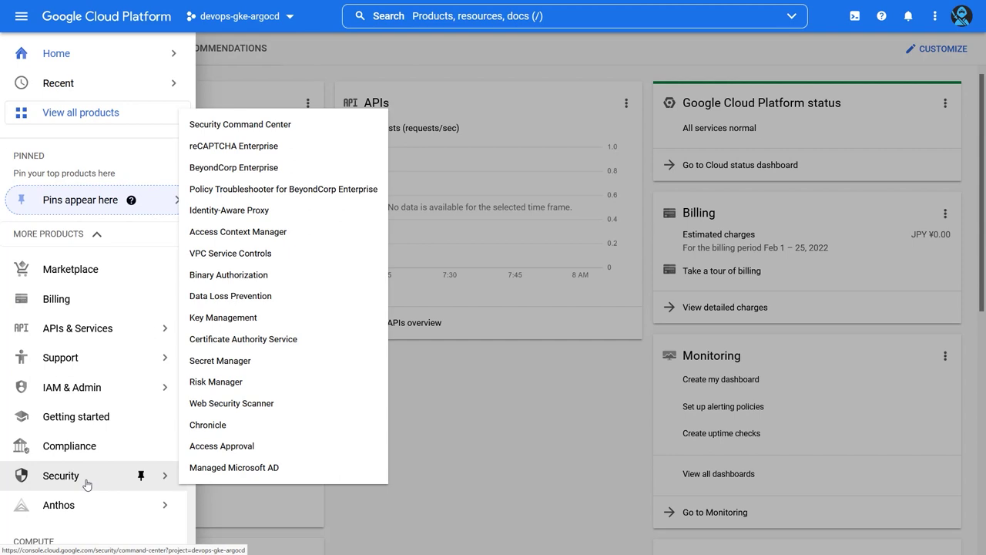
left_click(234, 359)
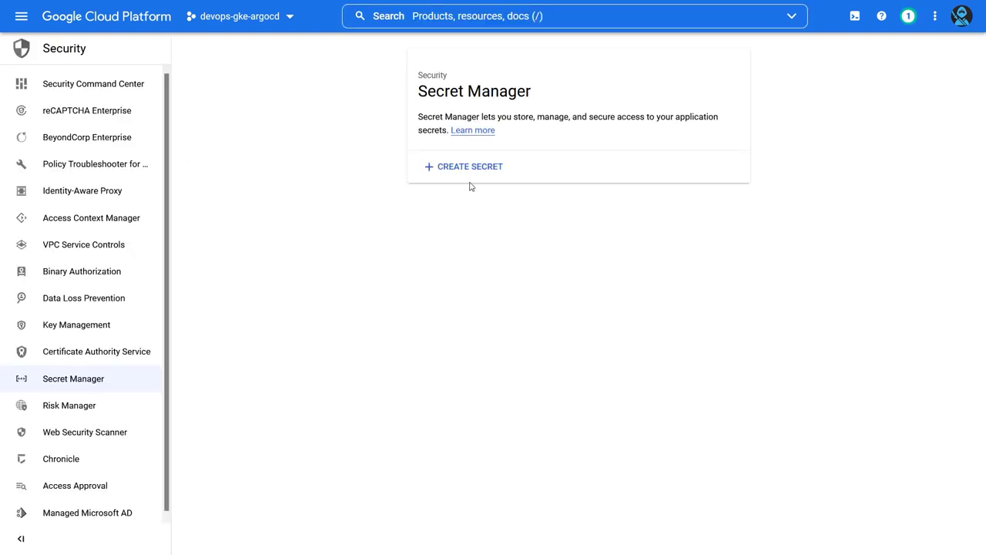
left_click(471, 168)
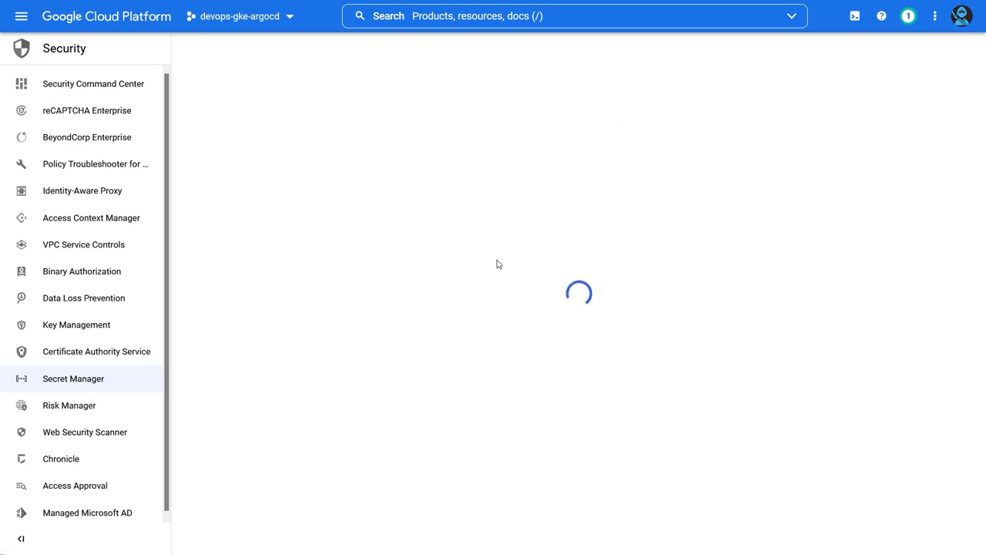
Step: Create a secret named todoapp-github-token with the copied GitHub token as its secret value, keeping the default replication, encryption and rotation options
type("todoapp-git")
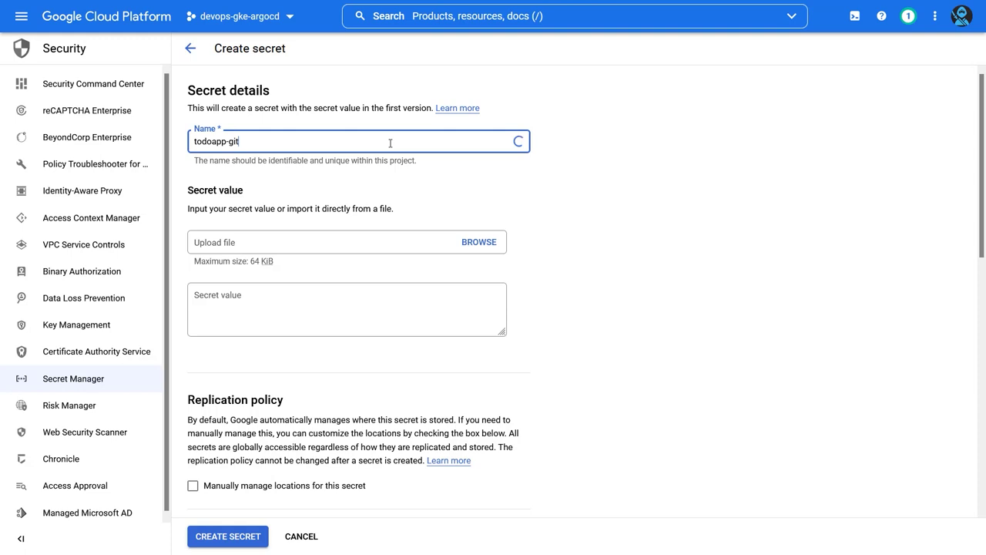
type("hub-token")
left_click(275, 300)
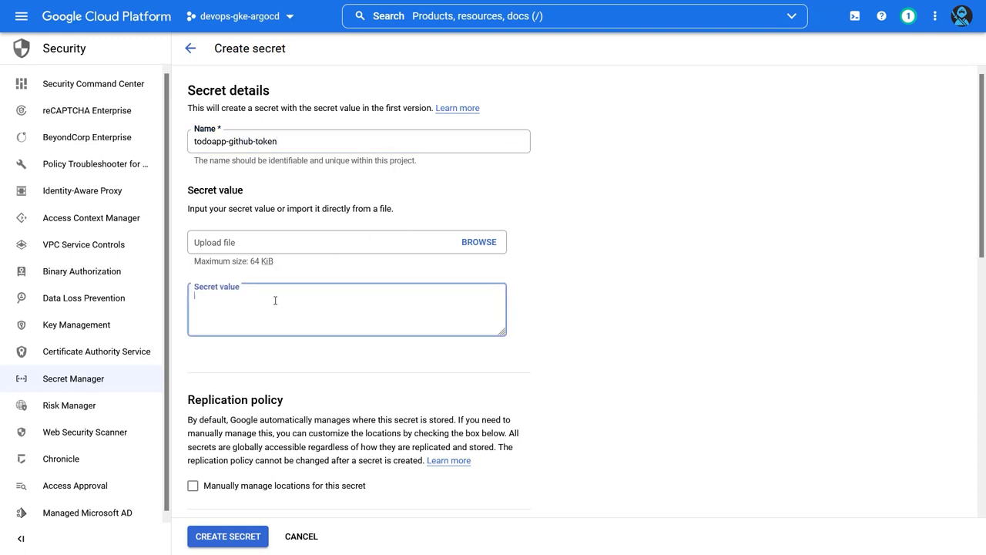
key("ctrl+v")
left_click(574, 293)
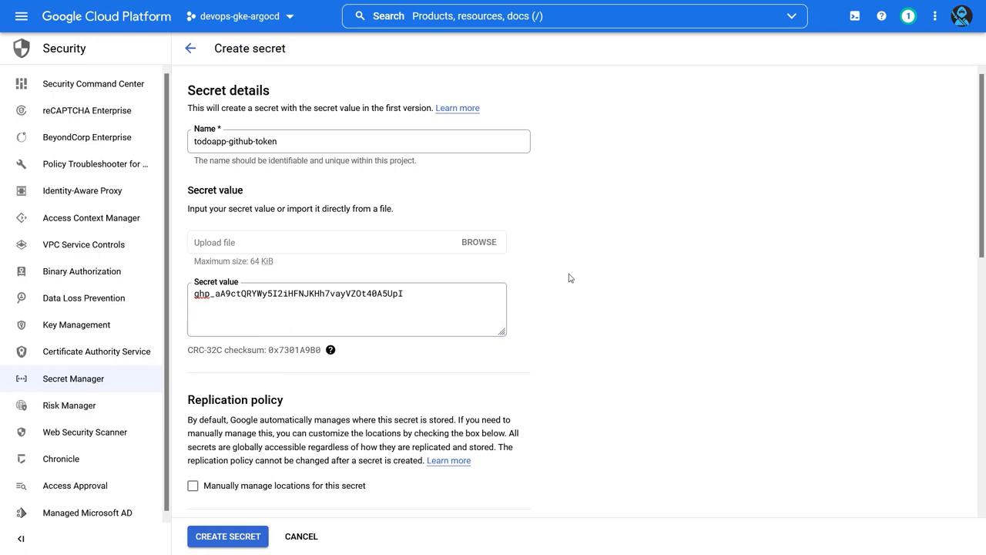
scroll(574, 274, "down", 1)
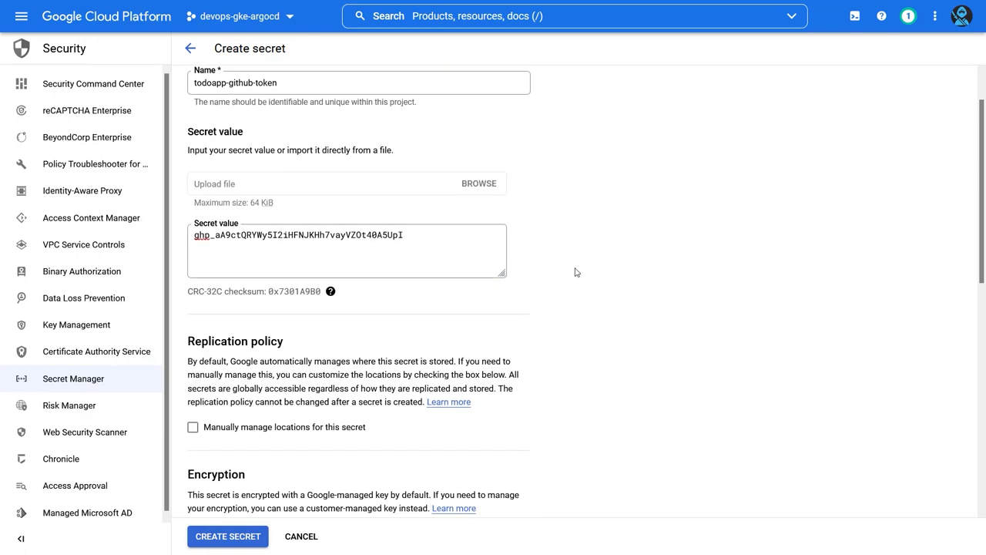
scroll(574, 272, "down", 3)
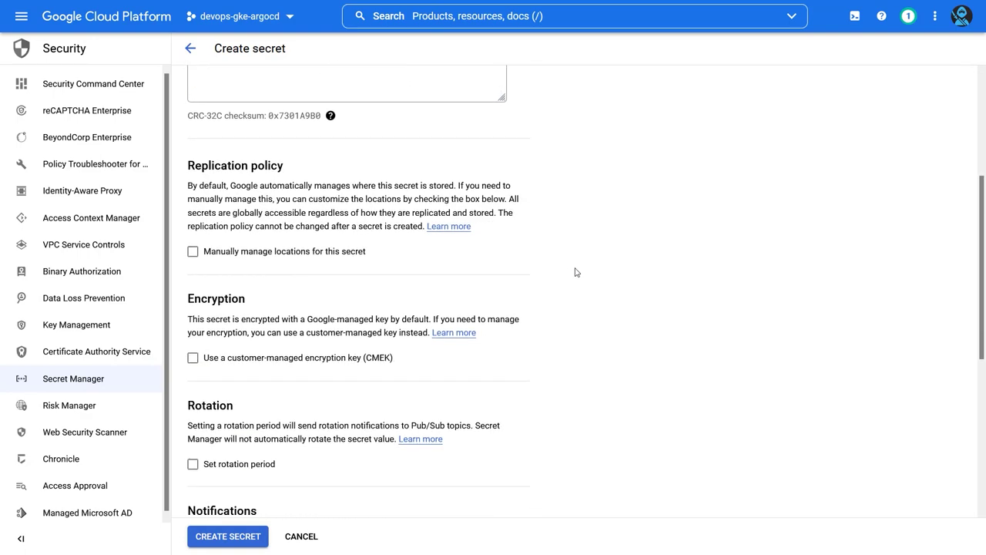
scroll(574, 272, "down", 3)
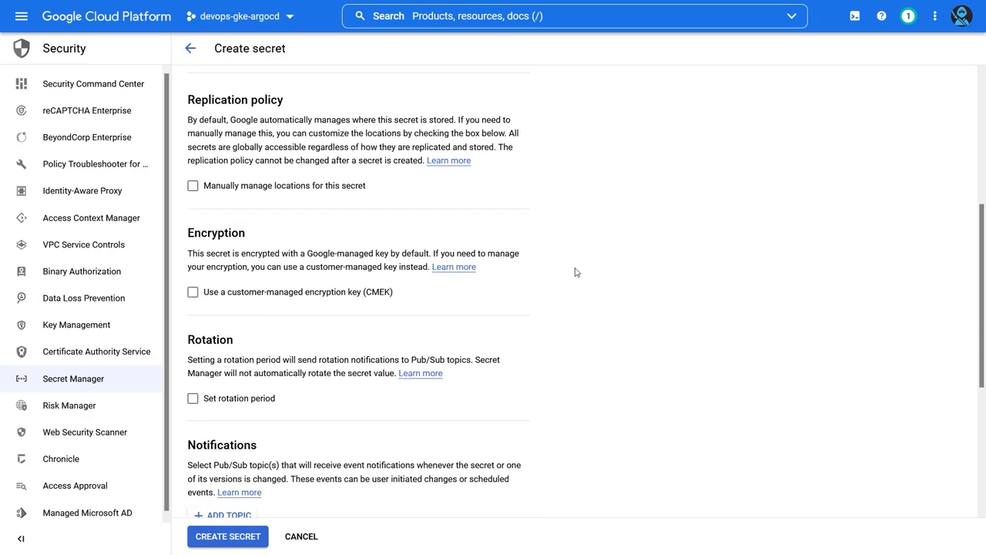
left_click(250, 535)
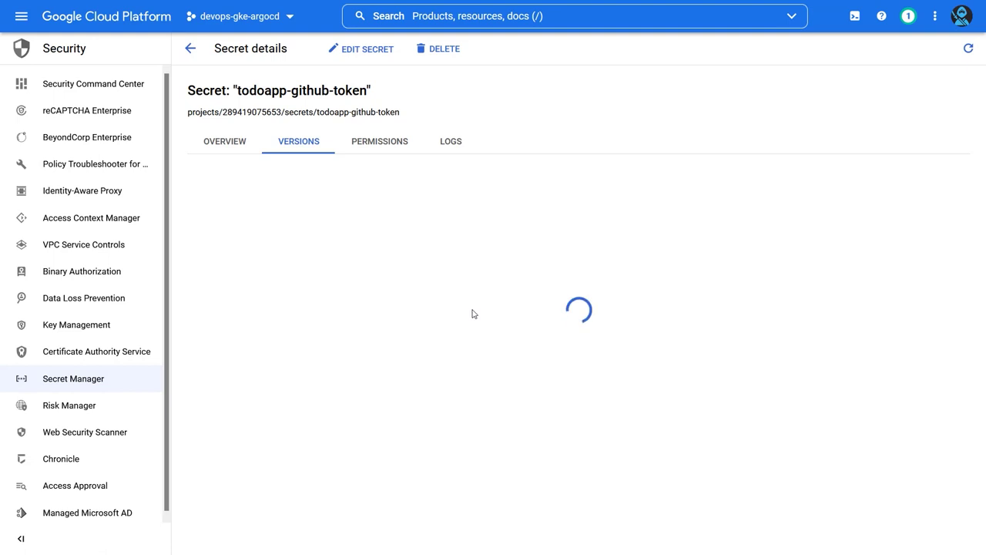
Step: Start another secret and name it todoapp-db-password
left_click(372, 51)
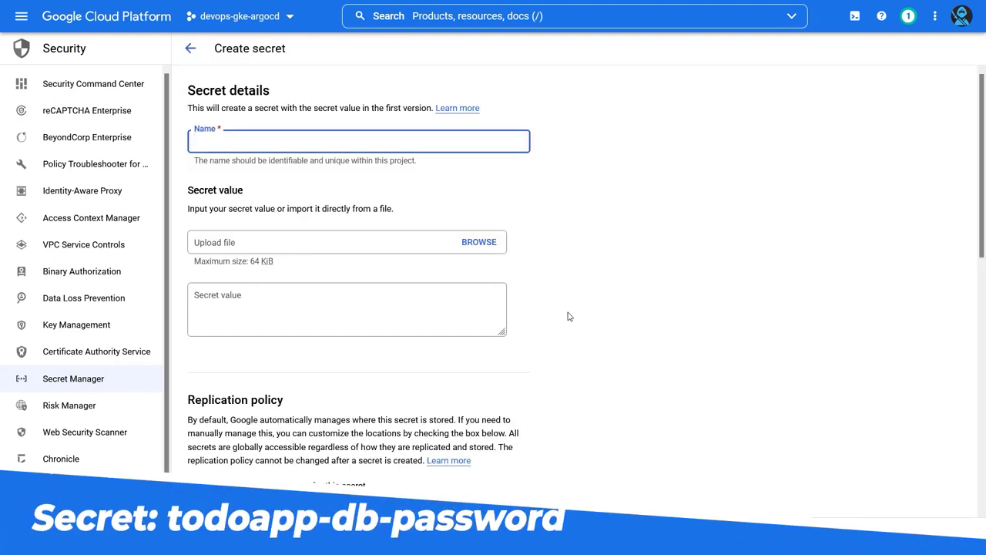
type("todoapp-db-password")
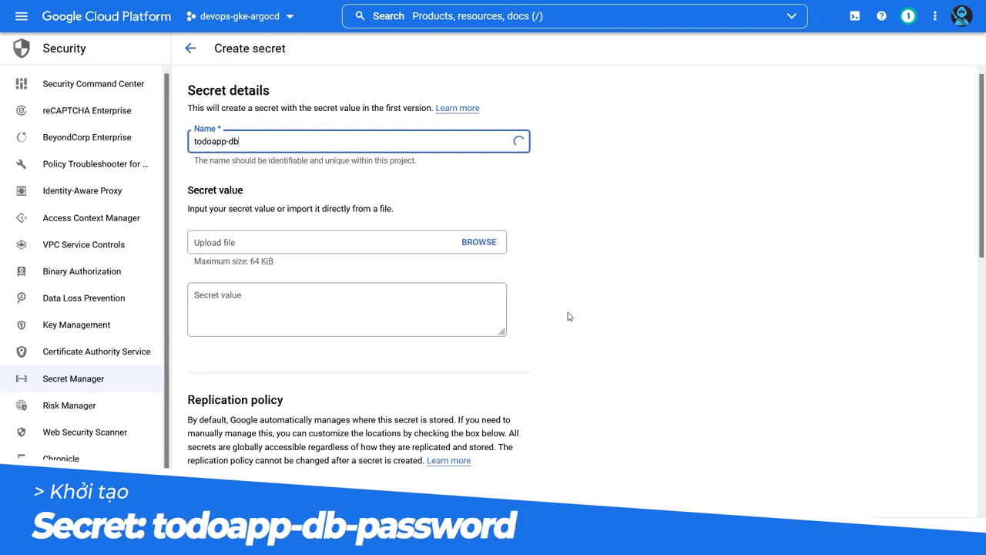
key("Tab")
key("Tab")
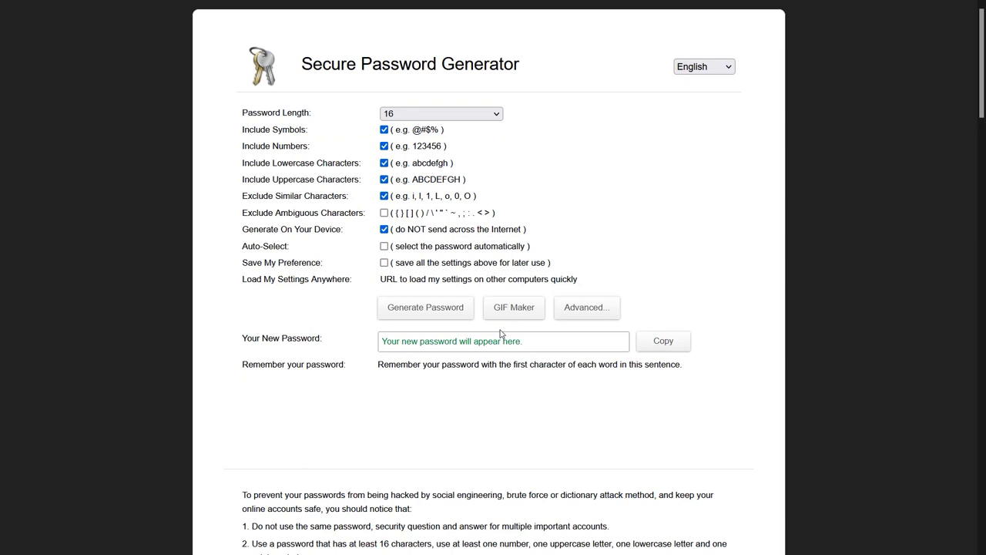
Step: In the Secure Password Generator, generate and copy a 12-character password without symbols and with the exclusion of similar characters turned off
left_click(462, 114)
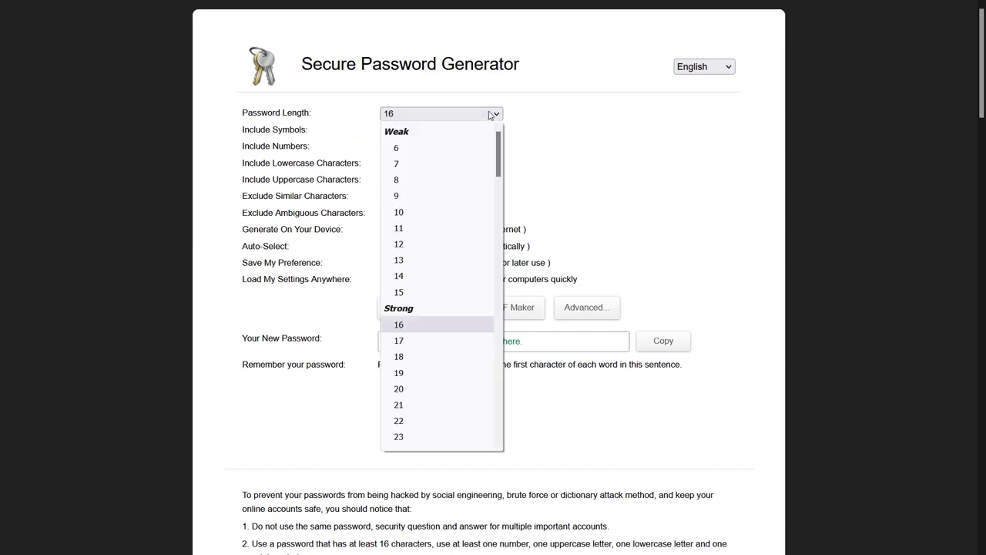
left_click(425, 247)
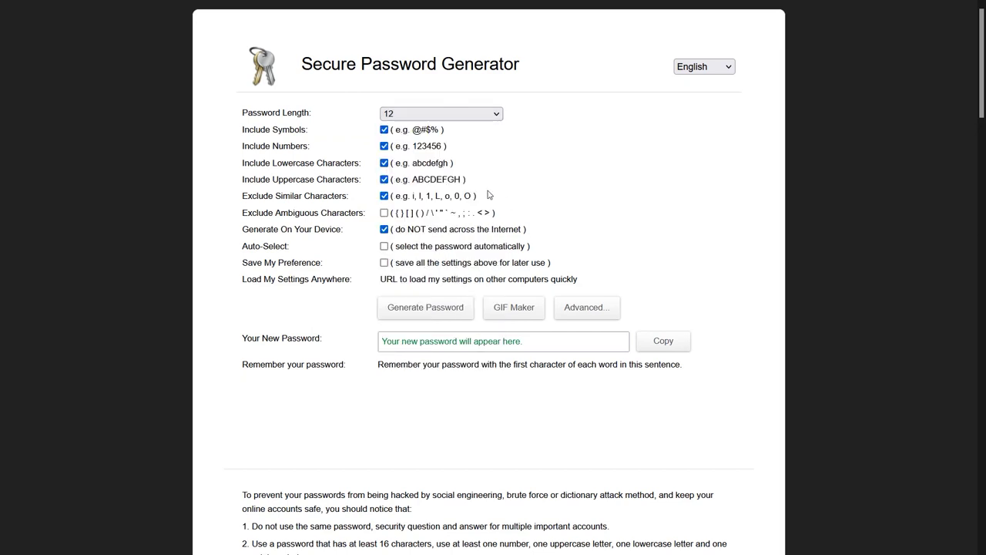
left_click(427, 130)
left_click(434, 197)
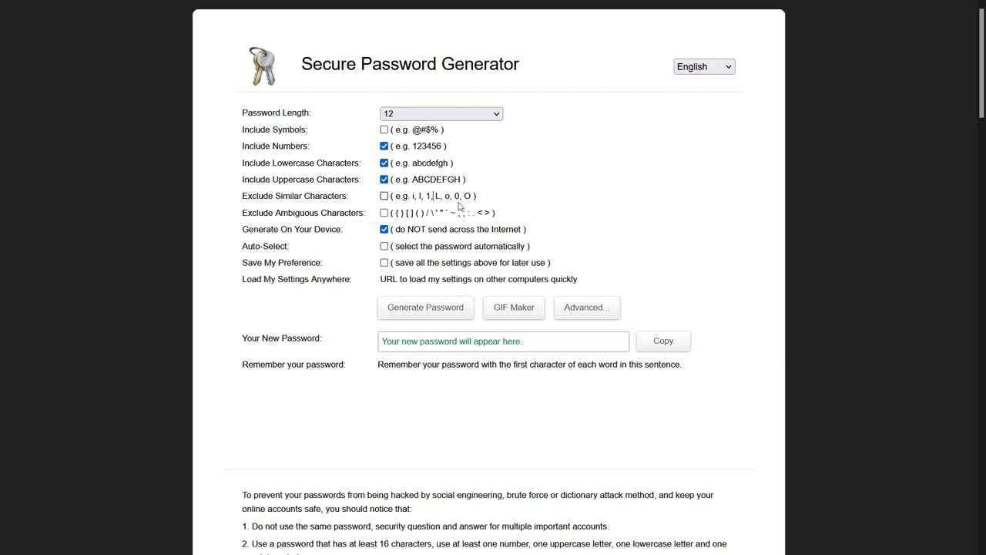
left_click(443, 316)
left_click(420, 342)
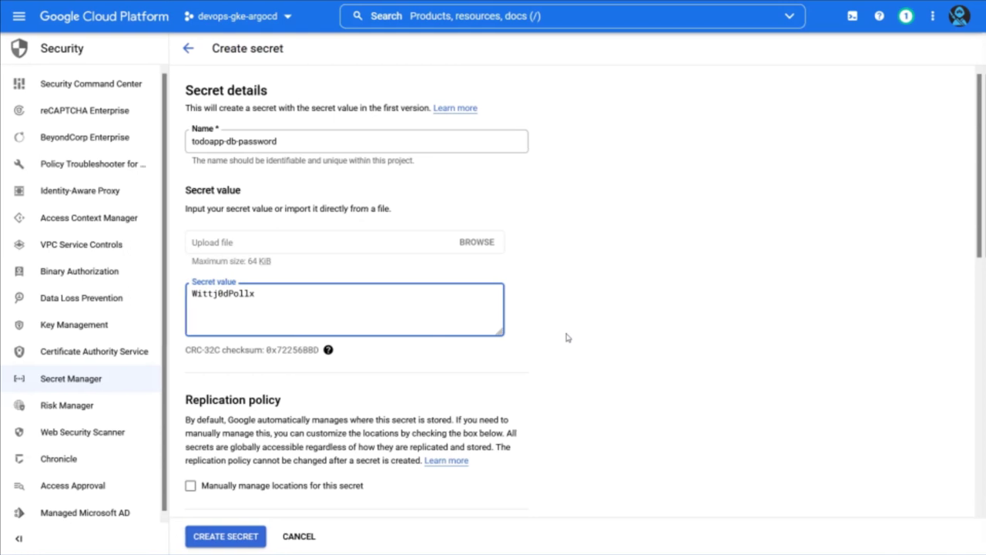
Step: Create the todoapp-db-password secret with the generated password as its value, and return to the list of secrets
left_click(251, 539)
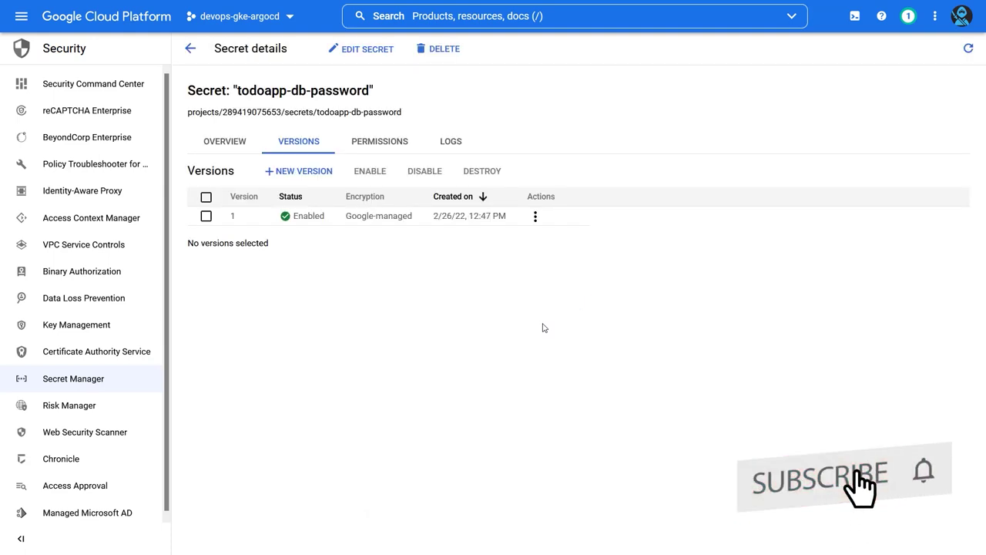
left_click(59, 378)
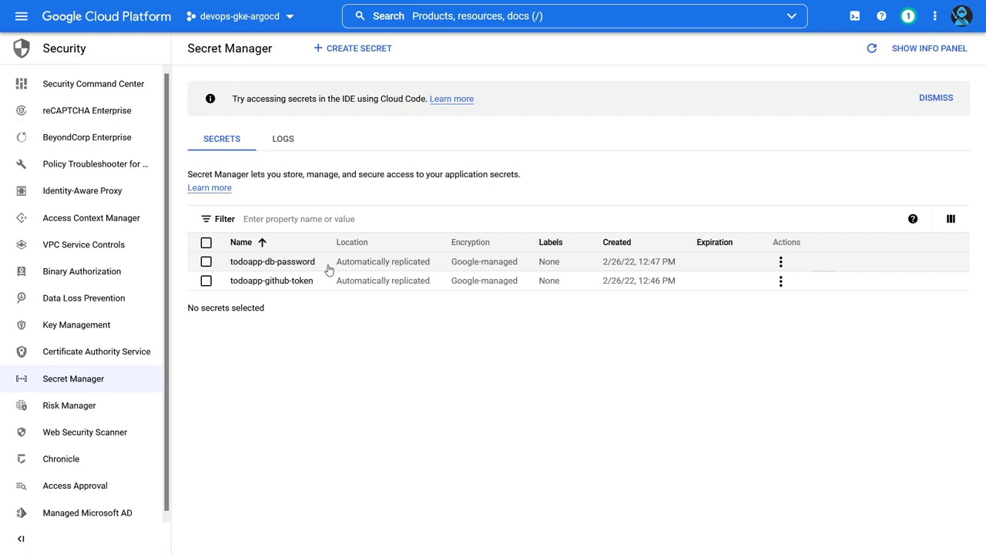
Step: Copy the secret name todoapp-db-password into db_password under secrets_ids in terraform.tfvars in VS Code, and save the file
left_click_drag(318, 266, 229, 262)
key("ctrl+c")
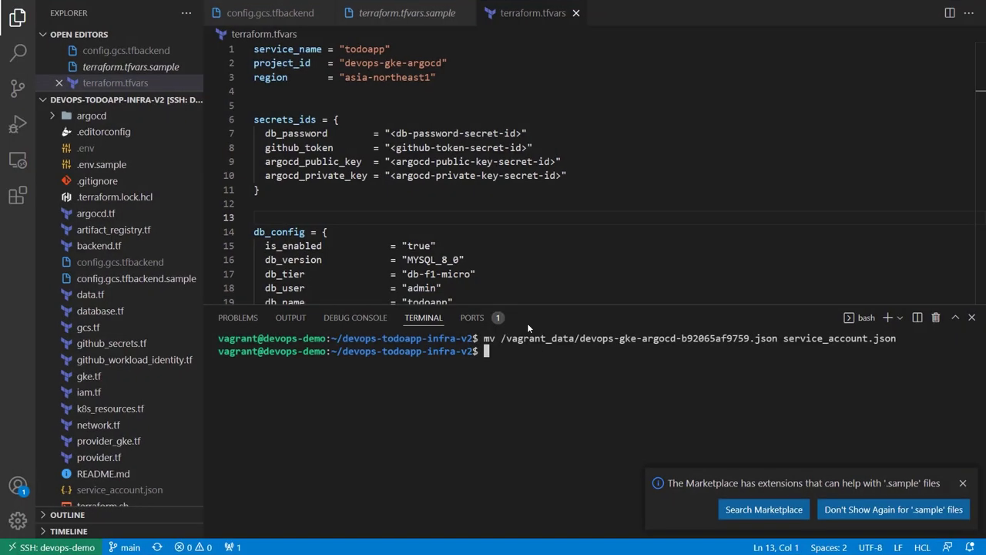
left_click_drag(390, 134, 524, 134)
key("ctrl+v")
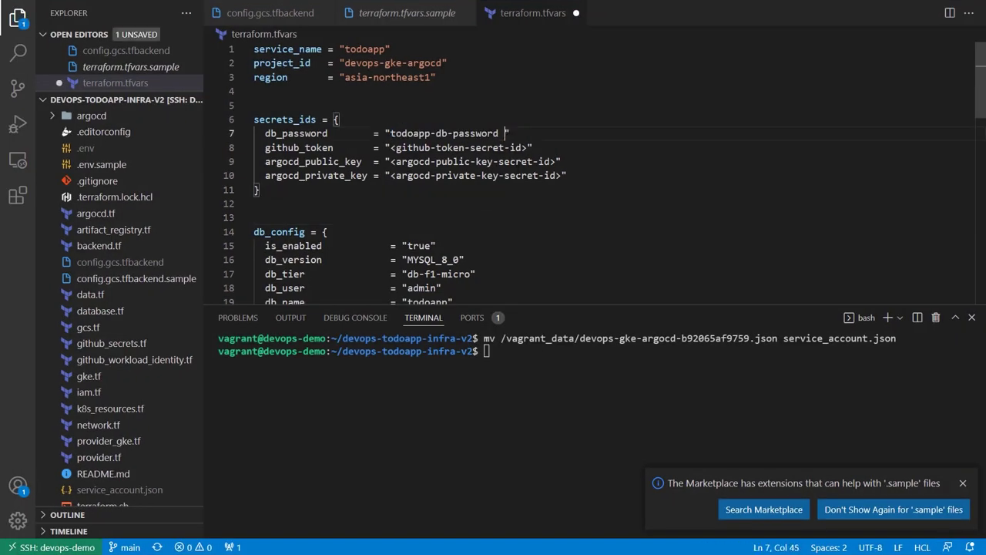
key("ctrl+s")
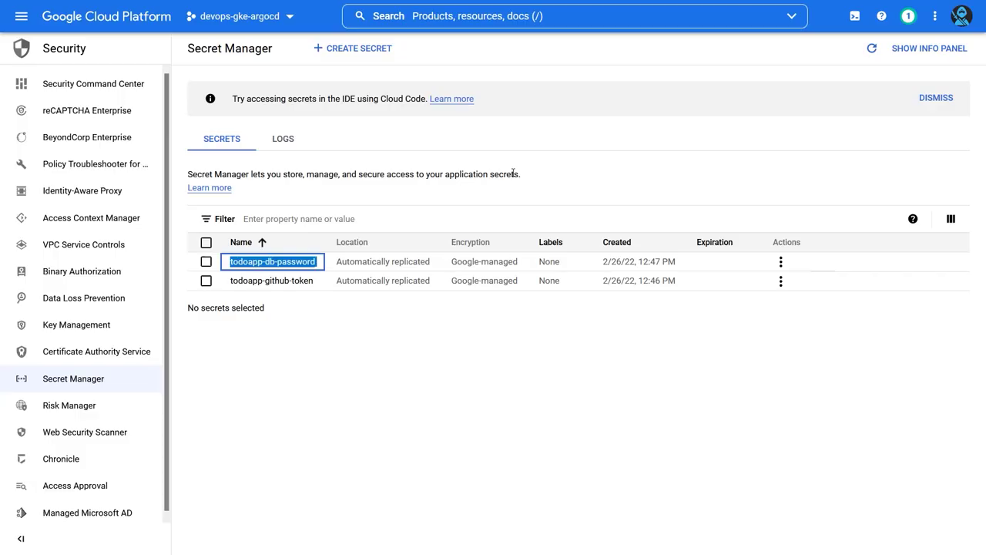
Step: Copy the secret name todoapp-github-token from Secret Manager into github_token in terraform.tfvars, and save the file
left_click_drag(316, 281, 234, 283)
key("ctrl+c")
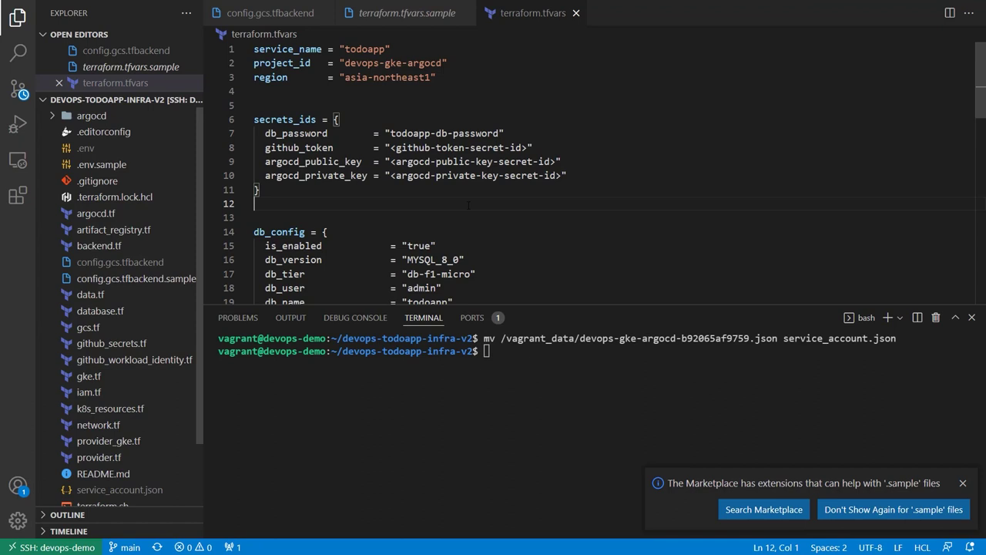
left_click_drag(390, 147, 530, 147)
key("ctrl+v")
key("ctrl+s")
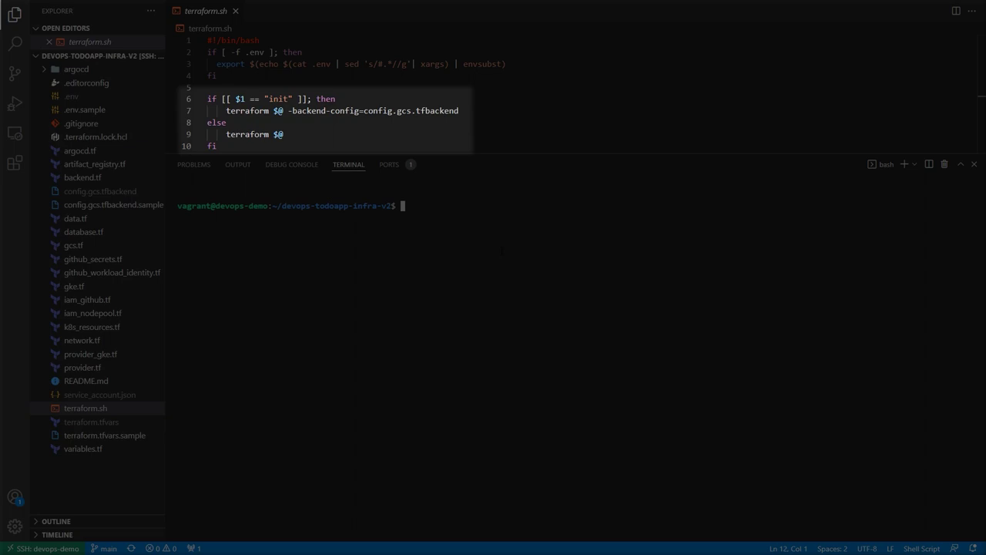
Step: Initialize Terraform by running ./terraform.sh init in the terminal
type("./terraform.sh ini")
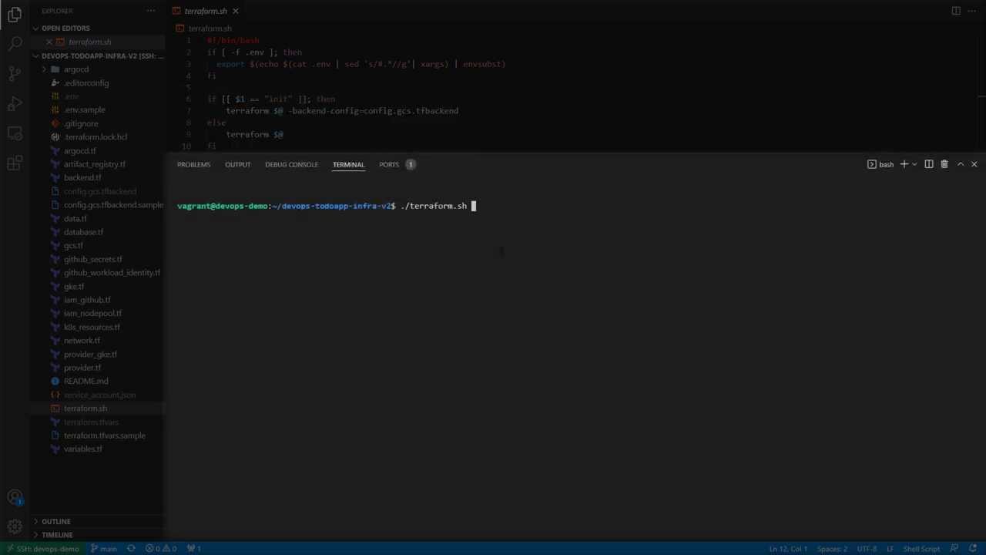
type("t")
key("Return")
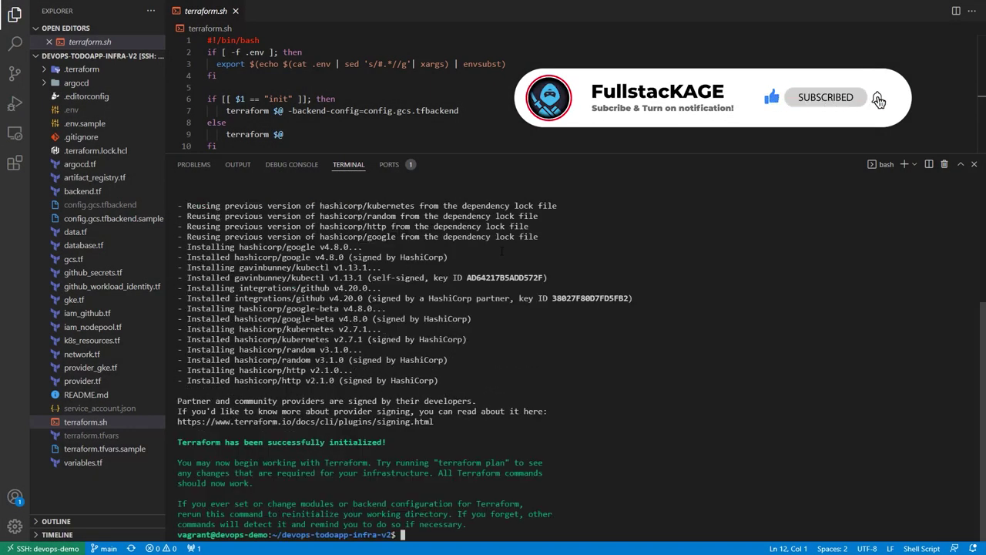
Step: Generate the Terraform execution plan by running ./terraform.sh plan
type("./terraform.sh pla")
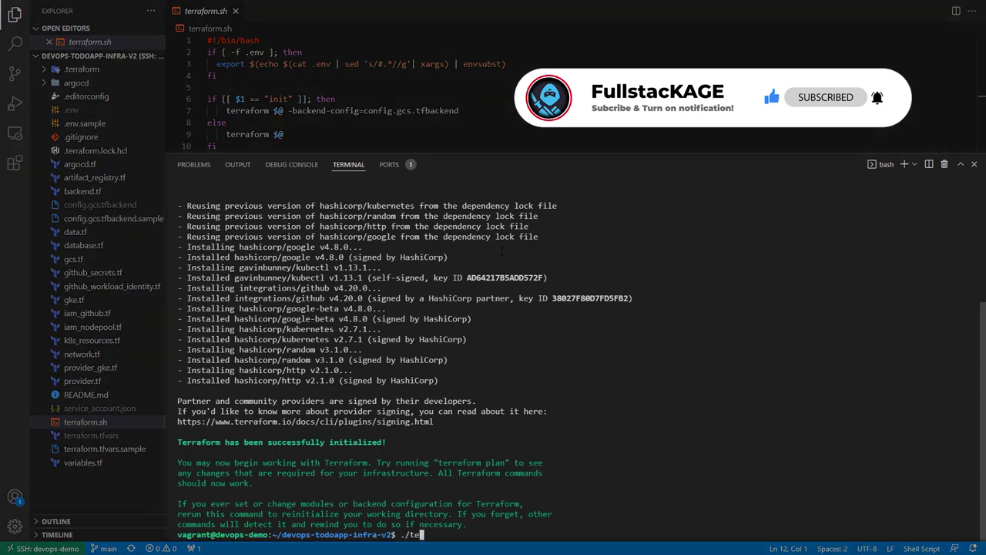
type("n")
key("Return")
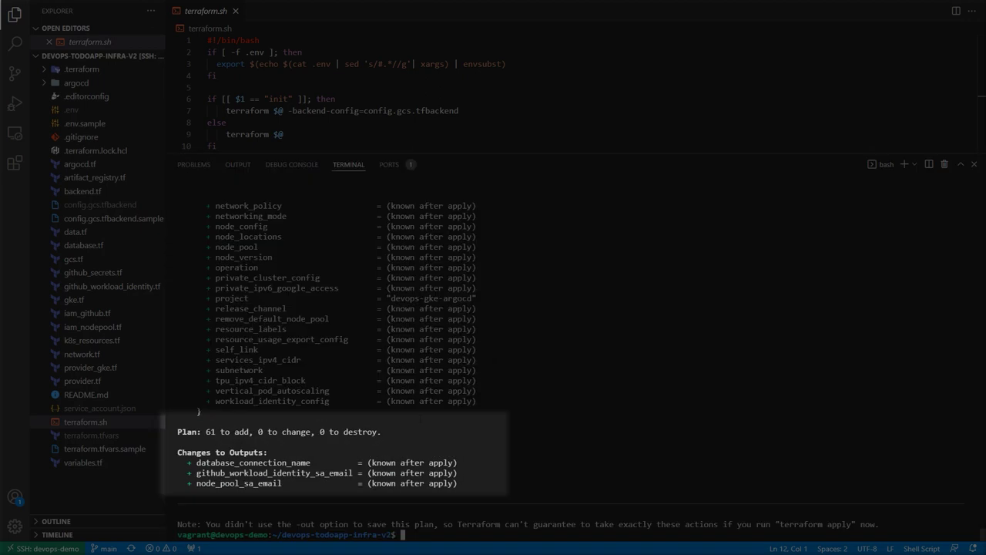
Step: Review the plan summary, the module.gke_auth data sources, and the random_id suffix resources in the Terraform plan output
left_click_drag(382, 432, 173, 431)
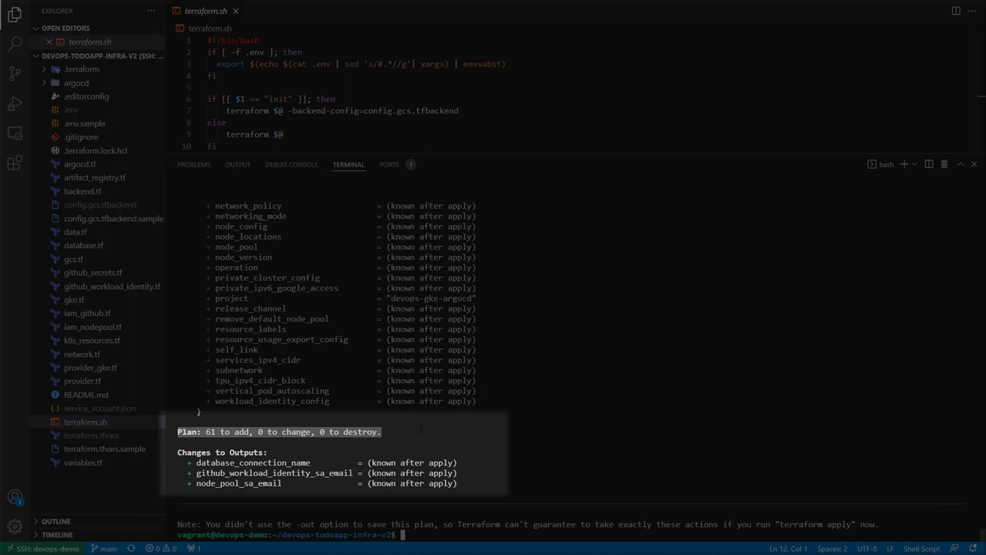
scroll(421, 428, "up", 15)
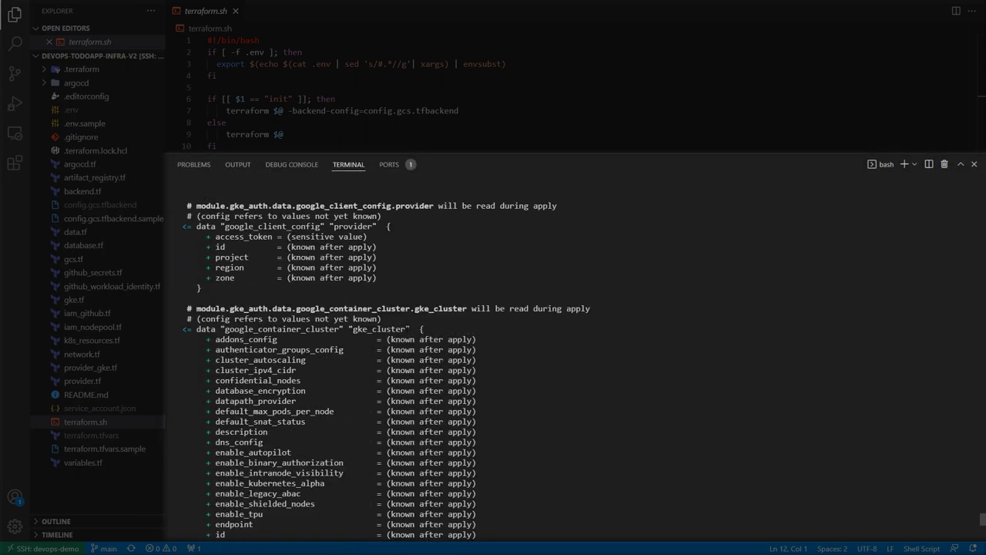
double_click(417, 308)
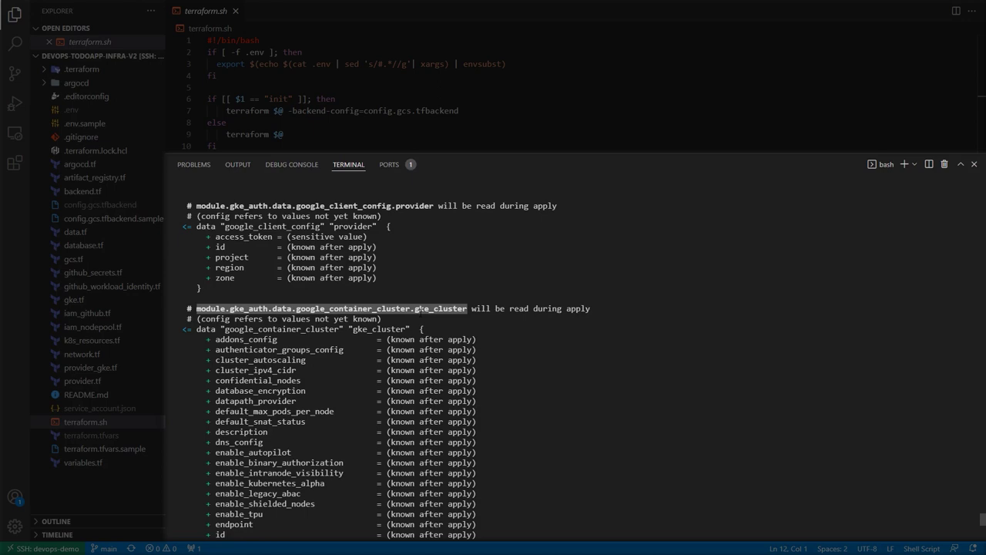
scroll(418, 308, "up", 3)
double_click(395, 323)
scroll(395, 331, "up", 2)
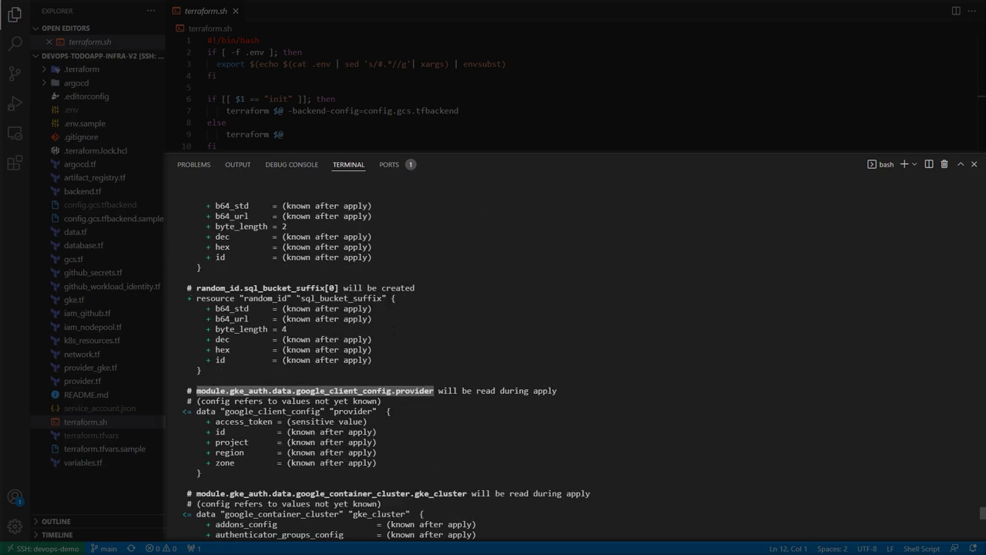
double_click(262, 288)
scroll(398, 324, "up", 3)
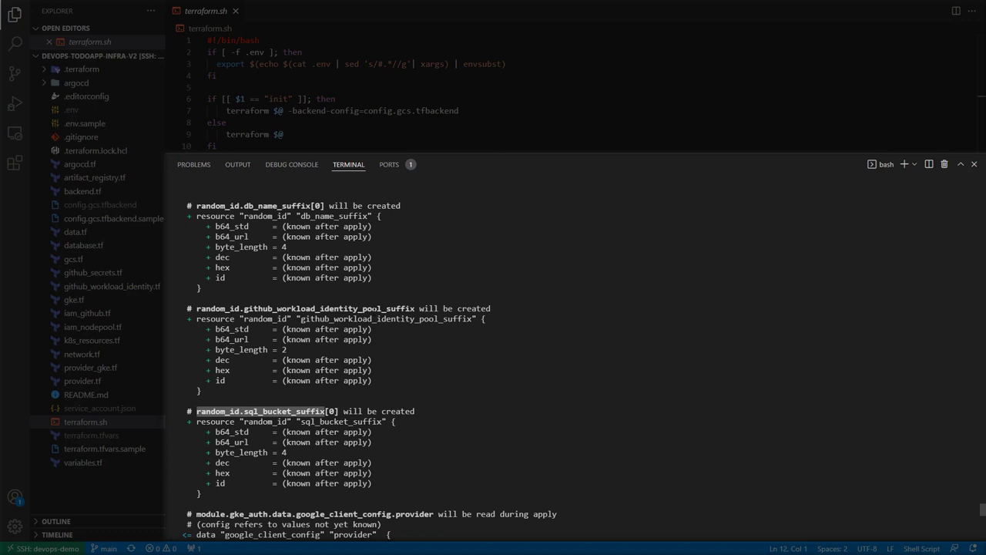
double_click(305, 308)
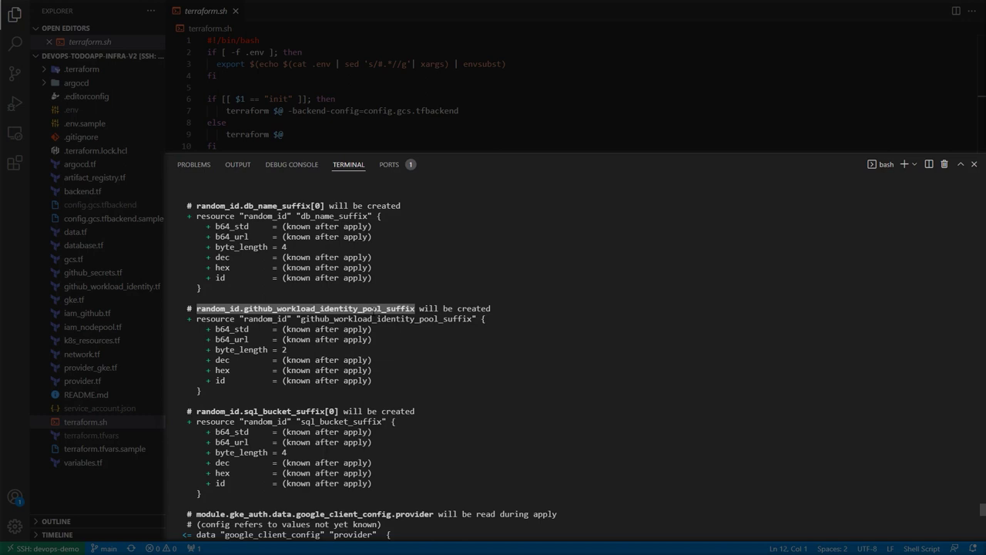
Step: Examine the planned Kubernetes db_credentials secret, application namespace, storage bucket IAM members and sql storage bucket in the plan output
scroll(374, 309, "up", 8)
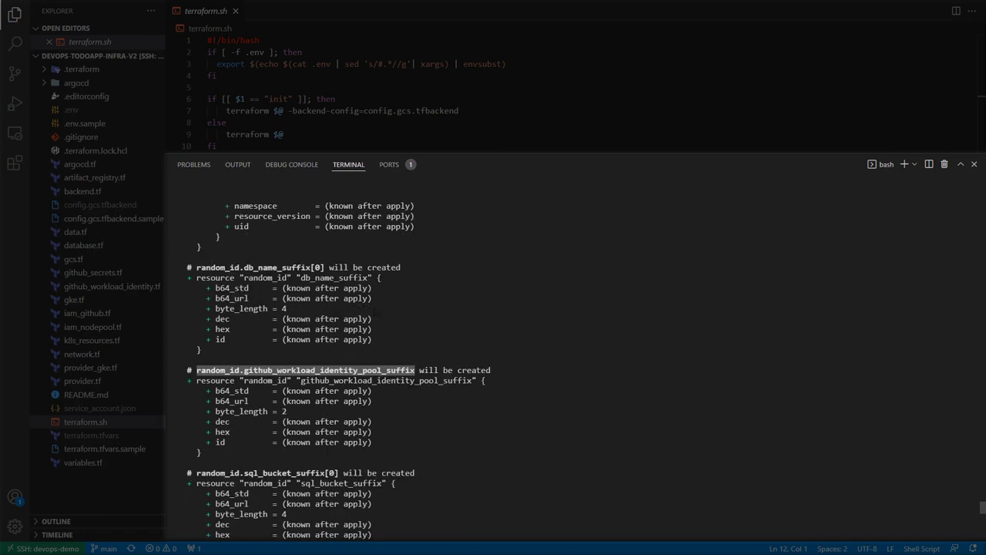
double_click(346, 298)
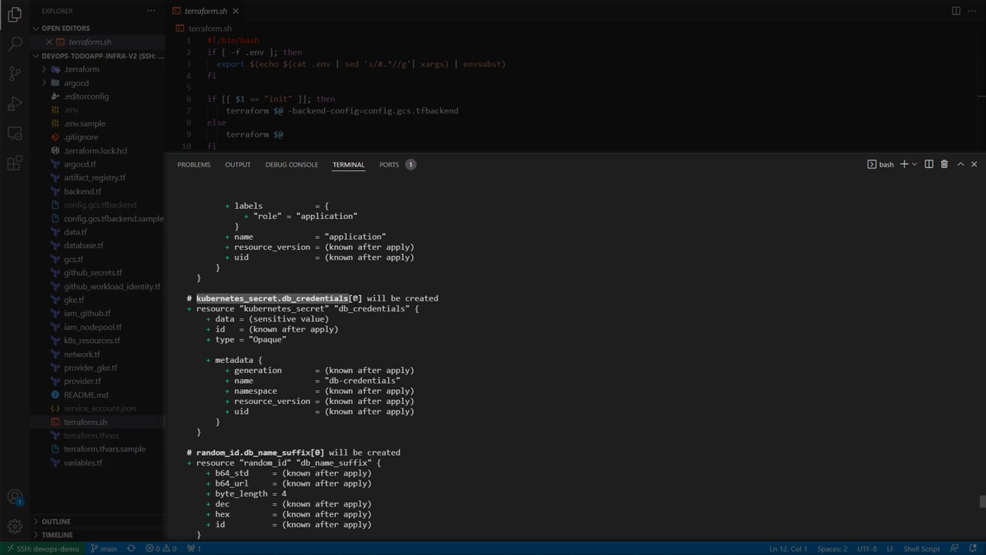
scroll(357, 301, "up", 5)
double_click(329, 329)
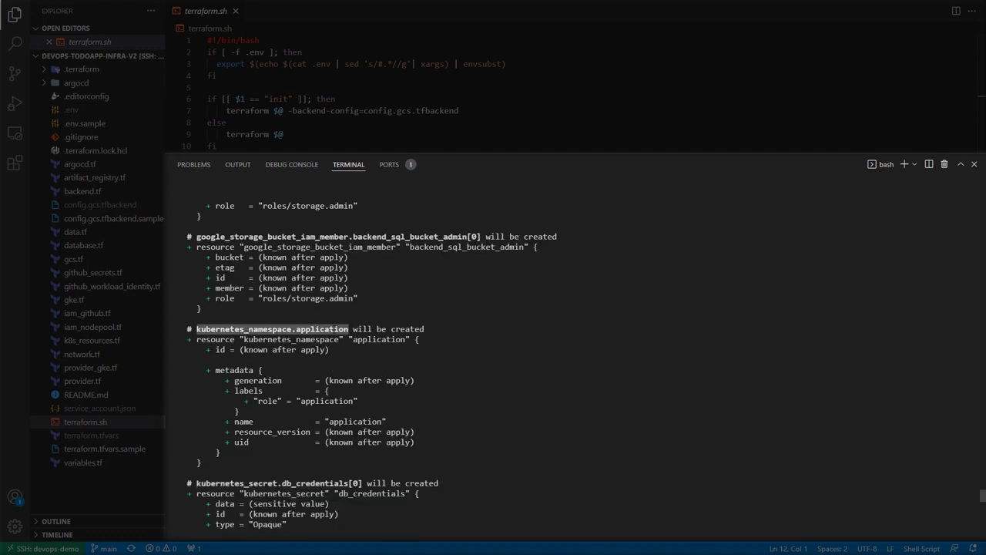
scroll(570, 347, "up", 2)
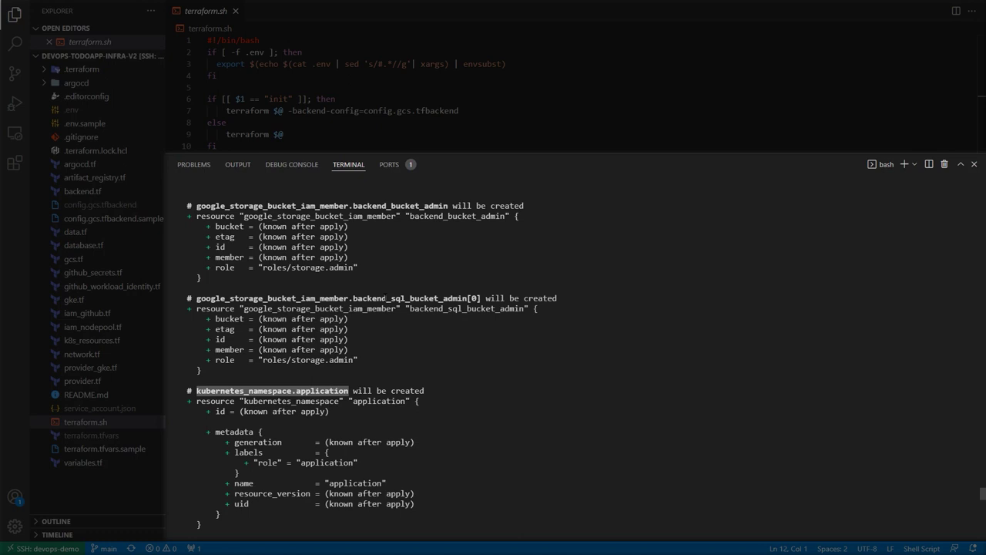
double_click(386, 297)
scroll(386, 308, "up", 4)
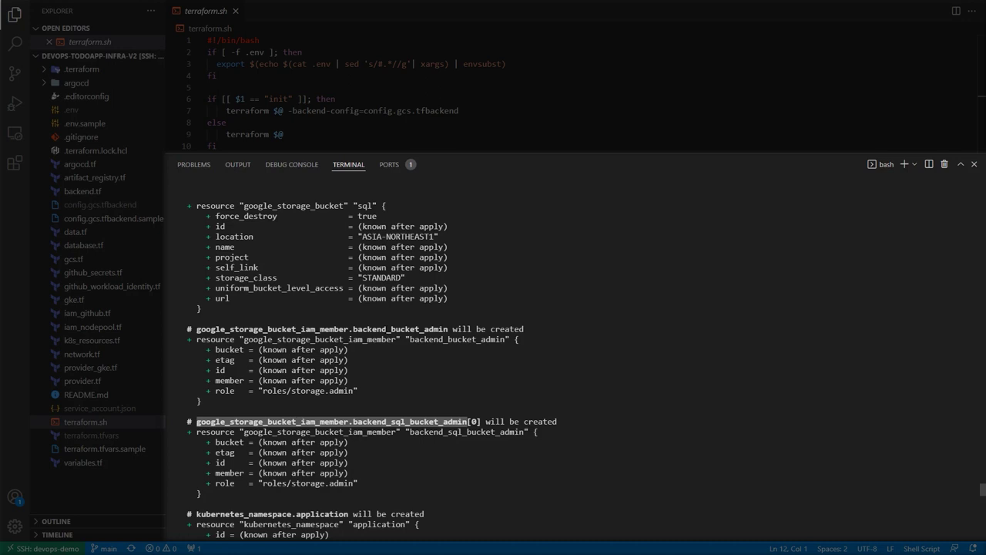
double_click(322, 329)
scroll(571, 347, "up", 3)
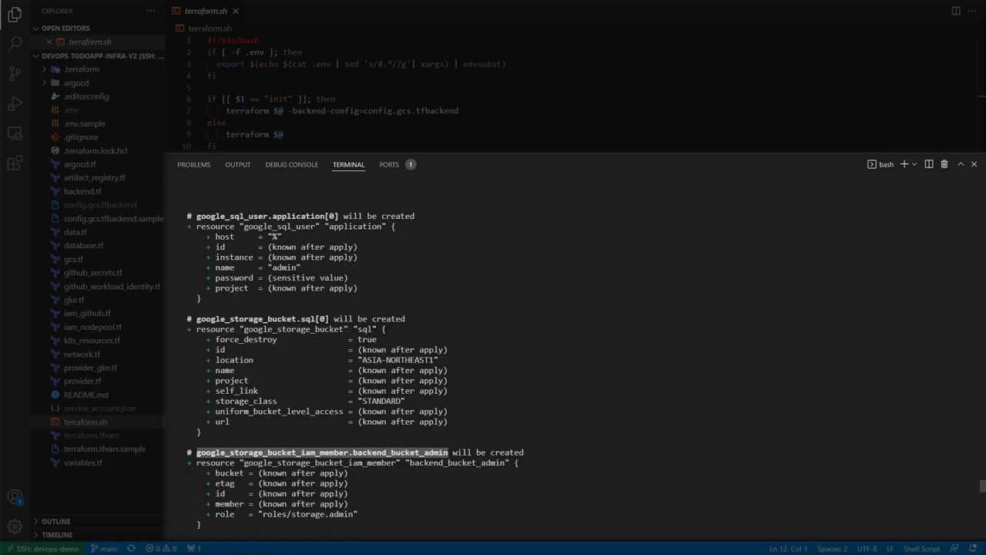
left_click(322, 319)
left_click_drag(318, 319, 196, 319)
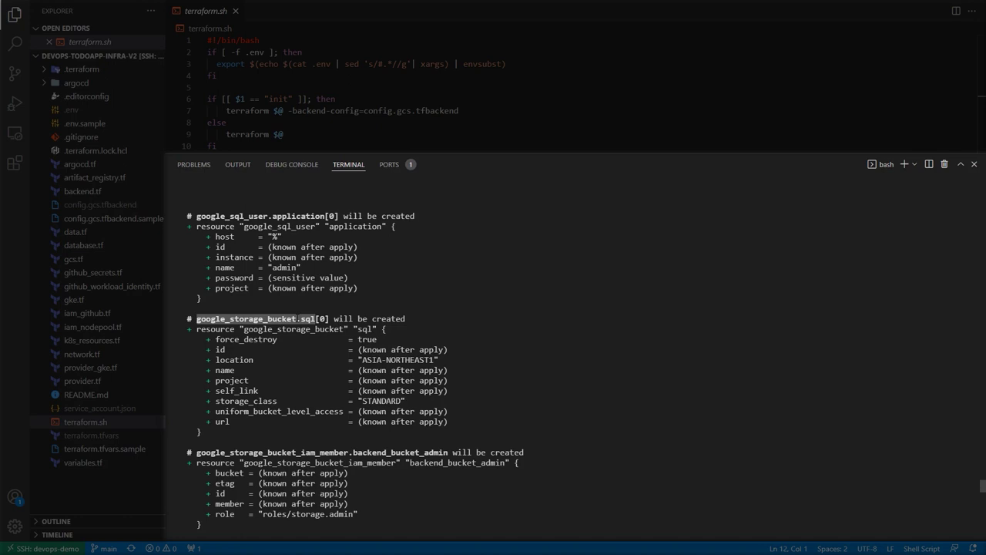
Step: Examine the planned Cloud SQL user, database instance and database, plus the backend service account key, in the plan output
scroll(298, 318, "up", 4)
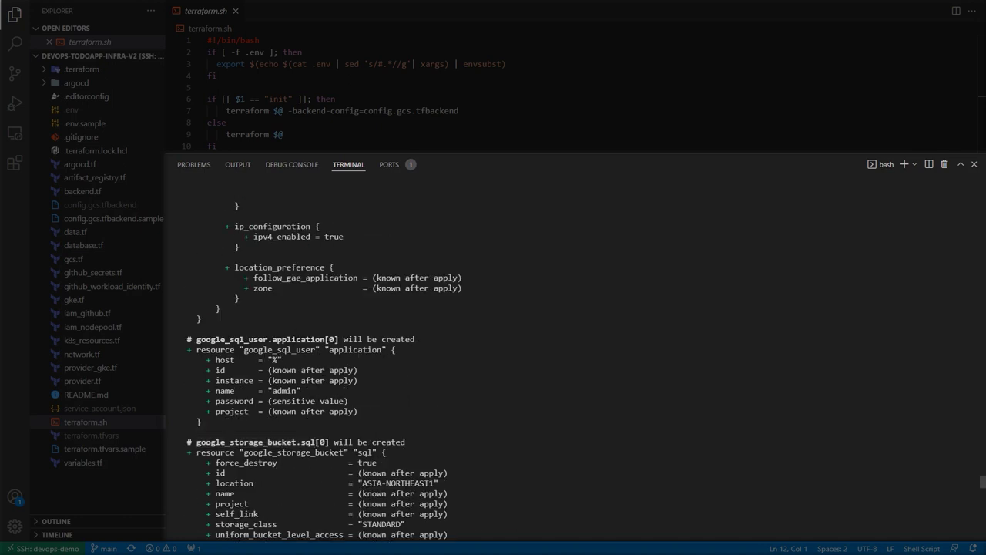
double_click(260, 339)
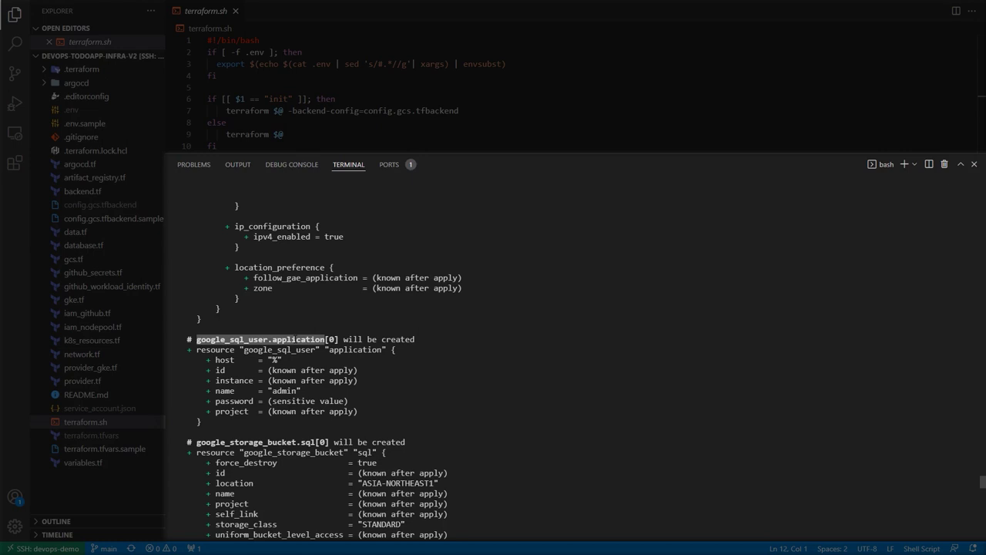
scroll(570, 347, "up", 15)
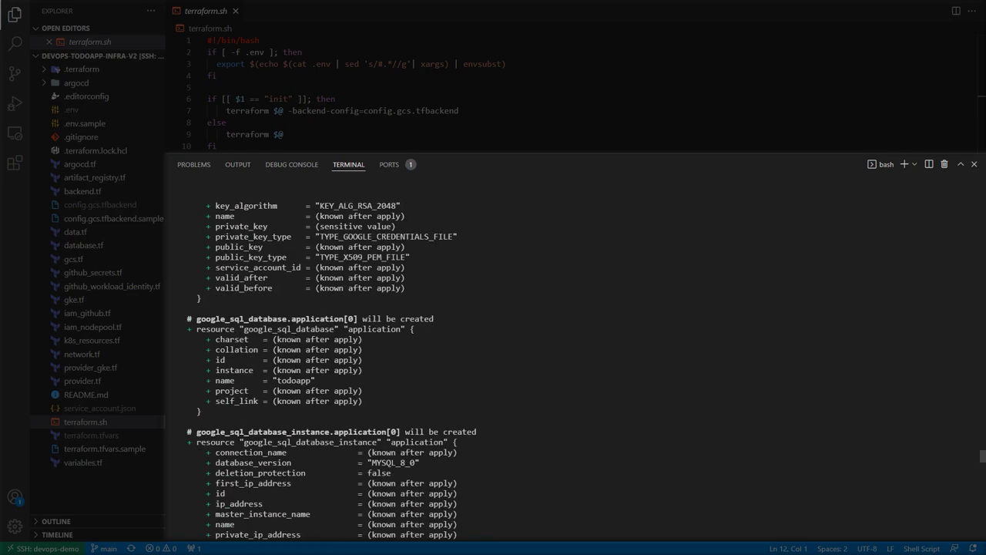
double_click(291, 431)
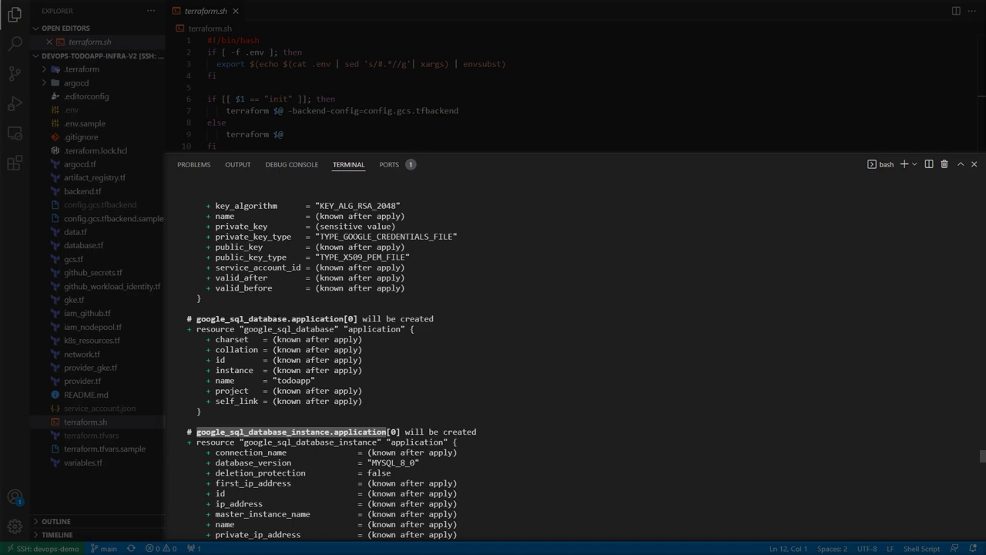
double_click(279, 318)
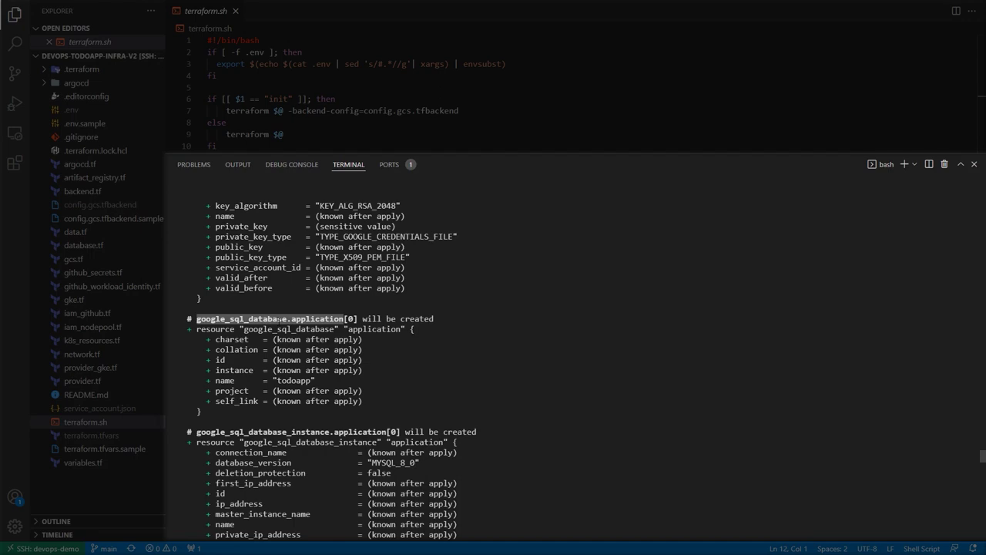
scroll(279, 318, "up", 6)
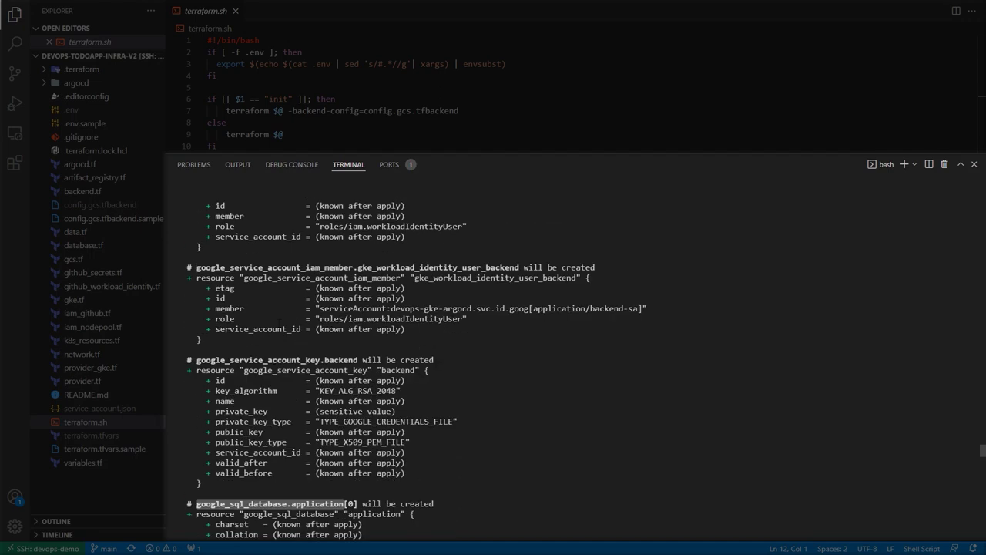
double_click(272, 360)
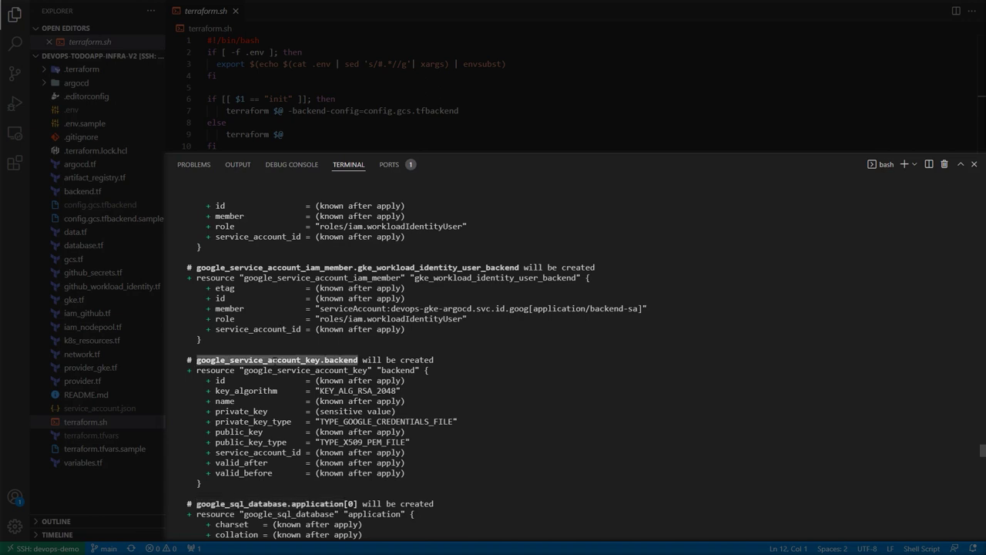
scroll(272, 360, "up", 2)
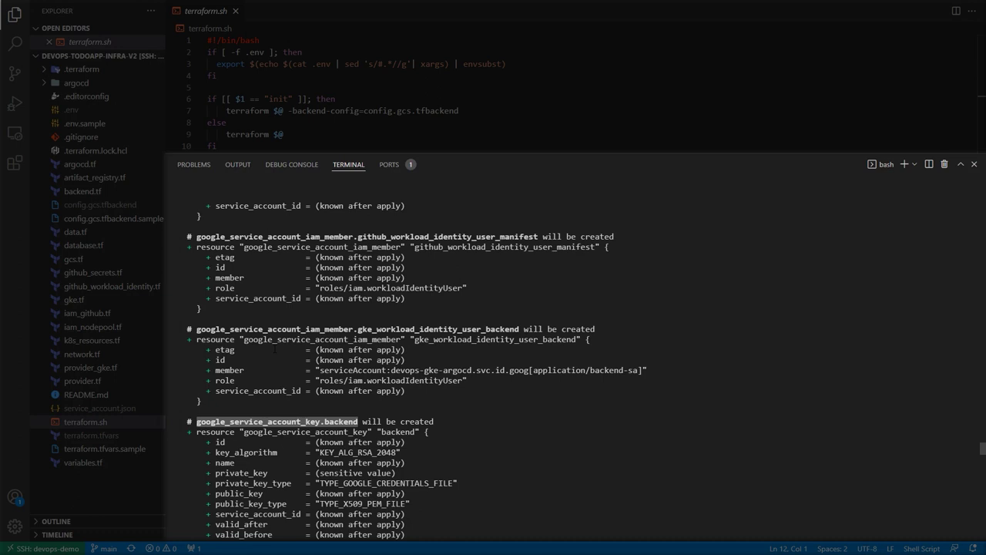
Step: Examine the planned service account IAM member resources for the GKE backend and the GitHub manifest, frontend and backend workload identity users
double_click(273, 329)
scroll(275, 334, "up", 2)
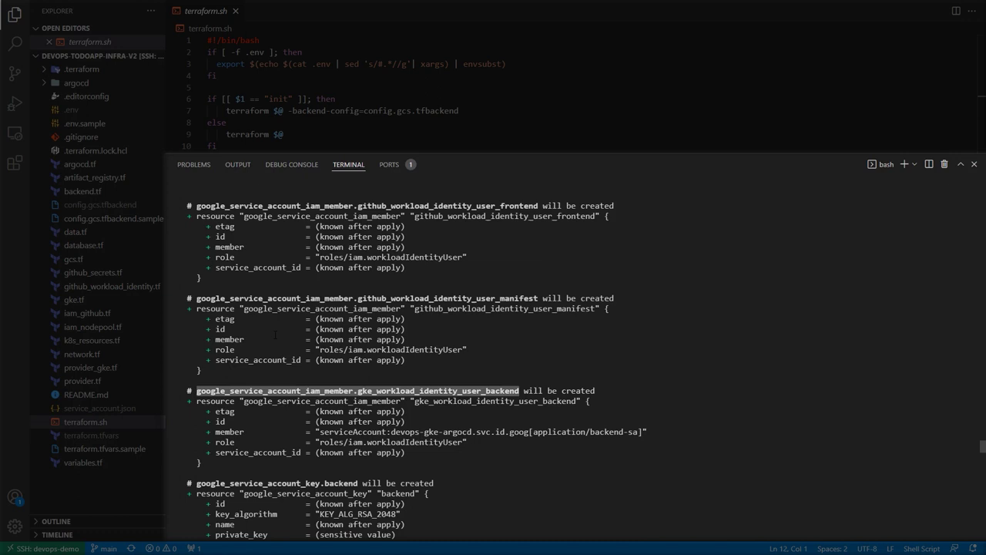
scroll(275, 335, "up", 2)
double_click(269, 360)
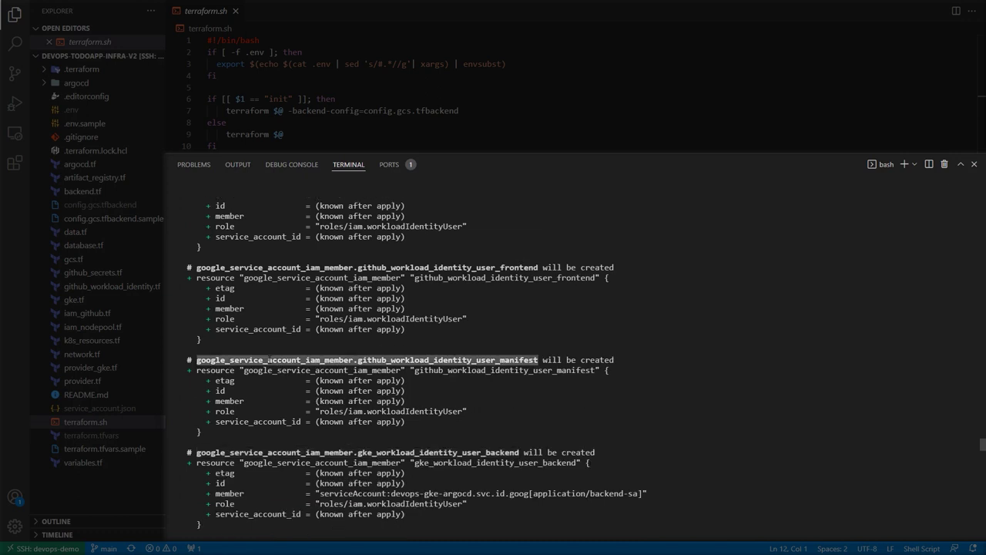
scroll(269, 359, "up", 2)
double_click(269, 329)
scroll(269, 329, "up", 2)
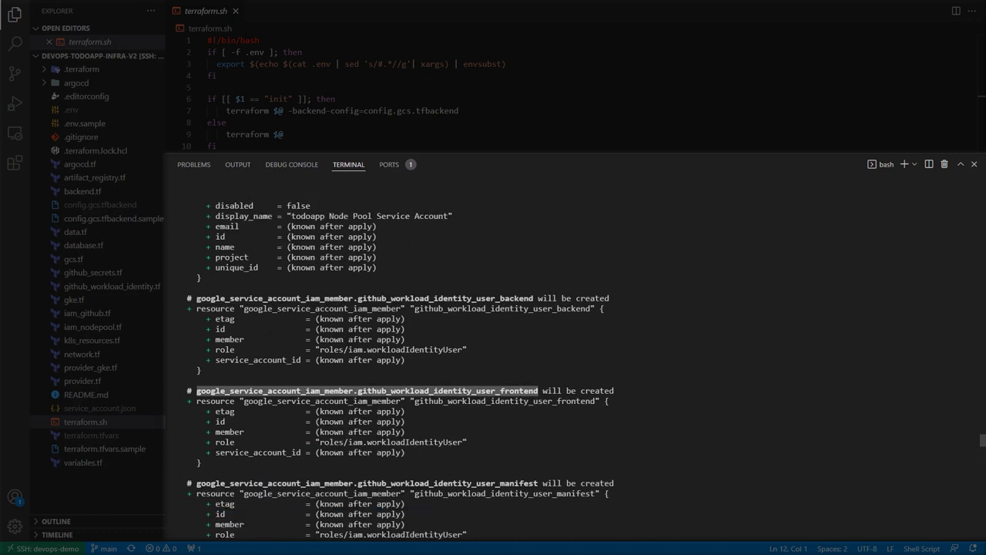
double_click(269, 299)
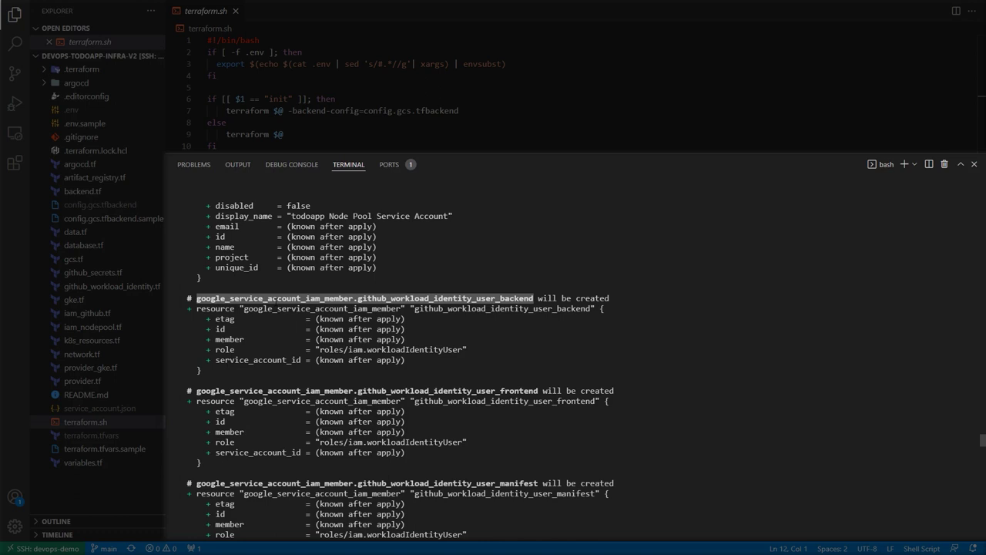
Step: Examine the planned service accounts node_pool, github_workload_identity_federation and backend in the Terraform plan output
scroll(570, 347, "up", 6)
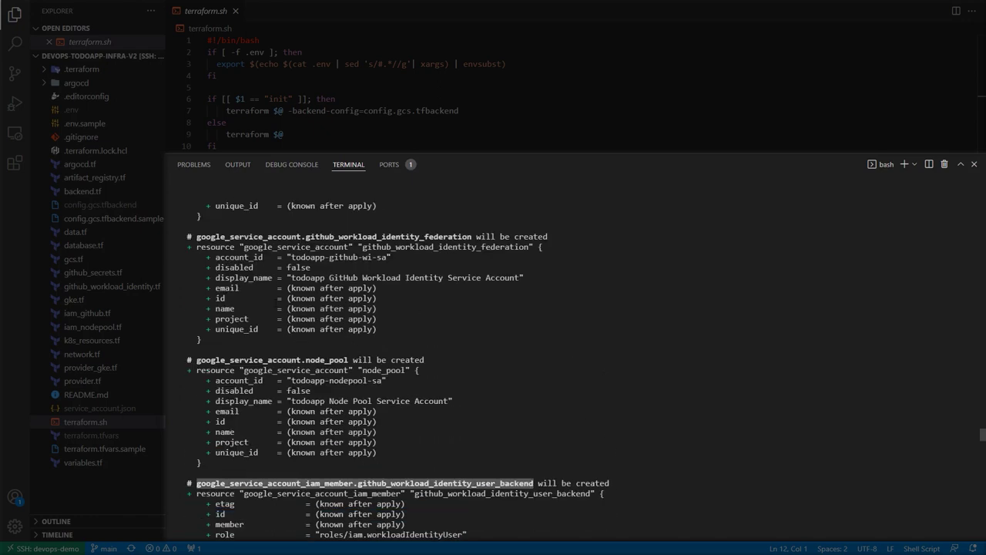
double_click(262, 360)
scroll(262, 360, "up", 2)
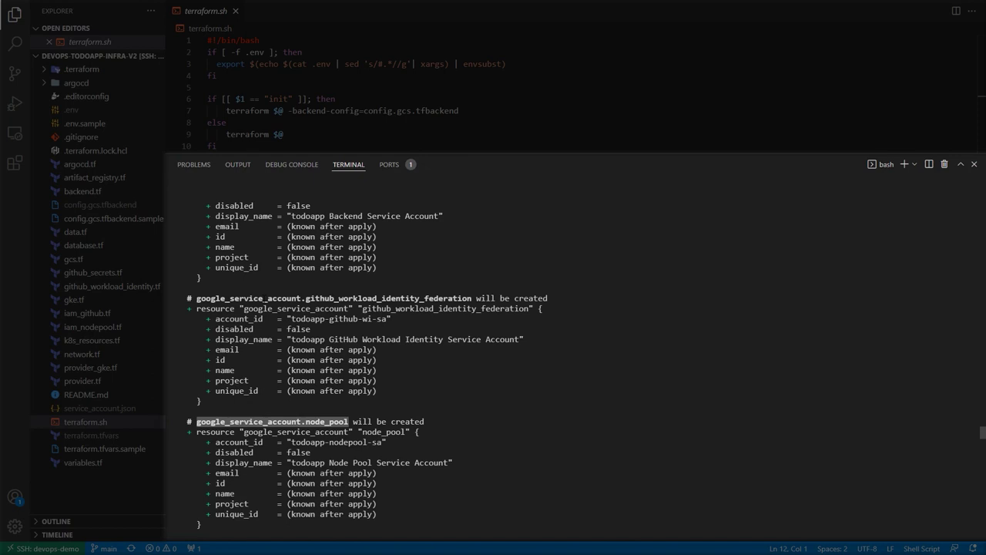
double_click(264, 298)
scroll(263, 298, "up", 2)
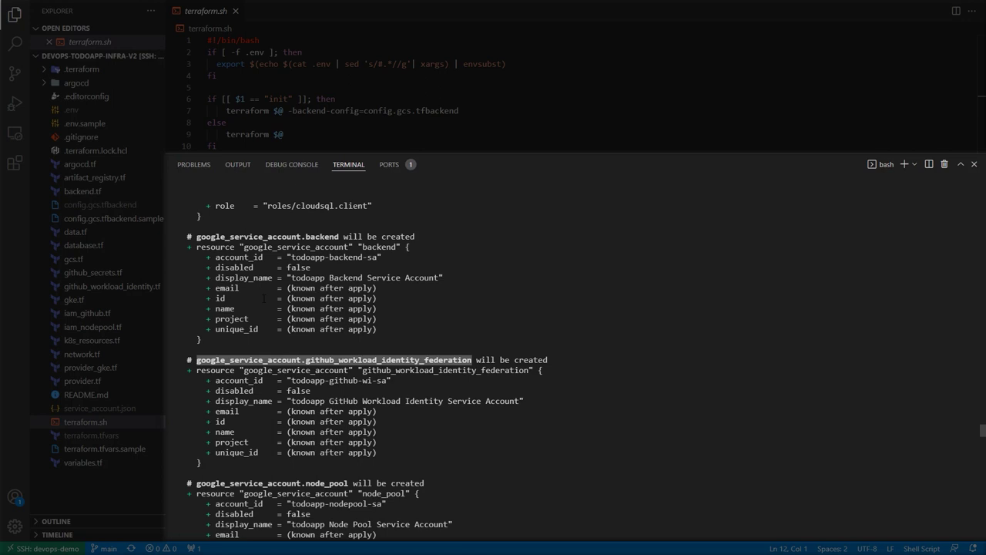
scroll(263, 298, "up", 4)
double_click(261, 359)
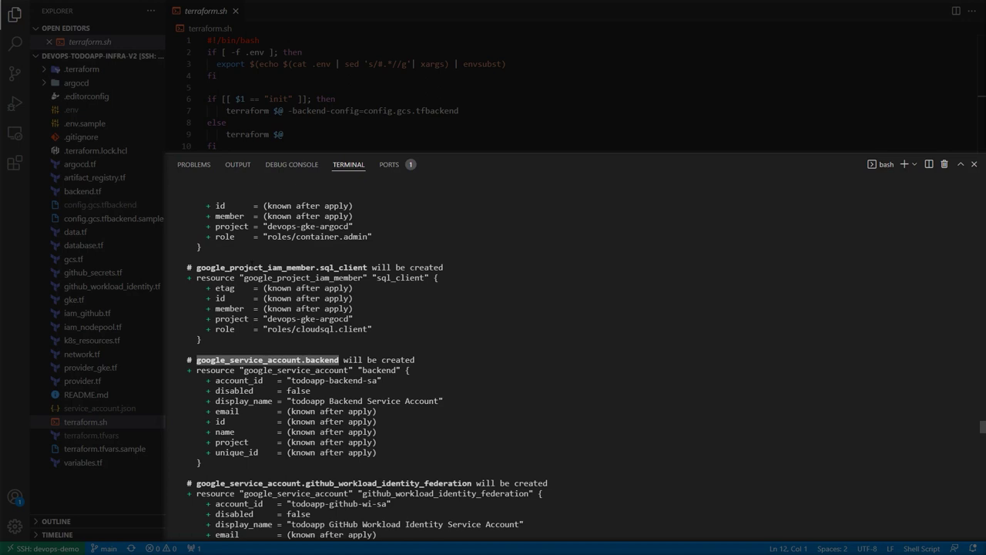
Step: Review the planned project IAM members, plus the GitHub workload identity pool and its provider
double_click(252, 267)
scroll(248, 340, "up", 5)
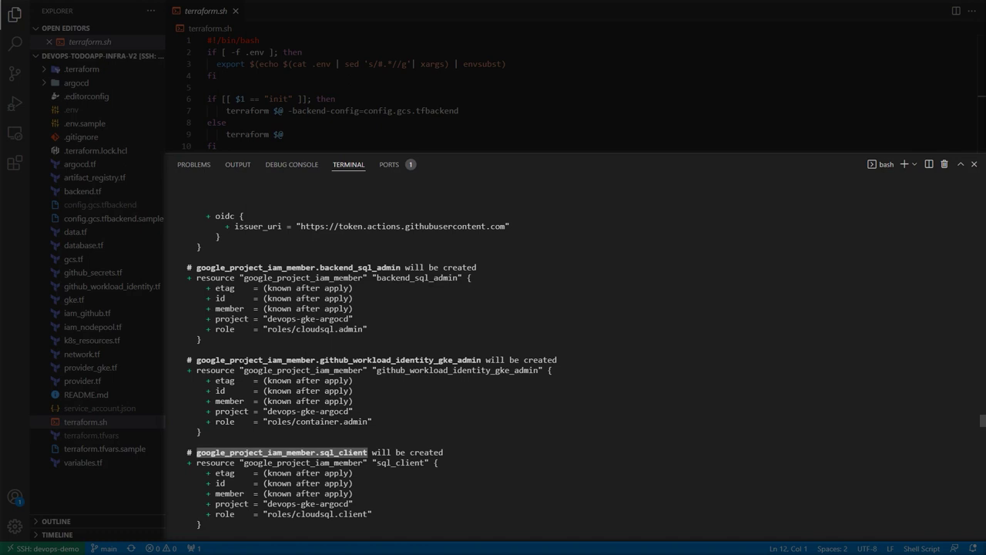
double_click(242, 360)
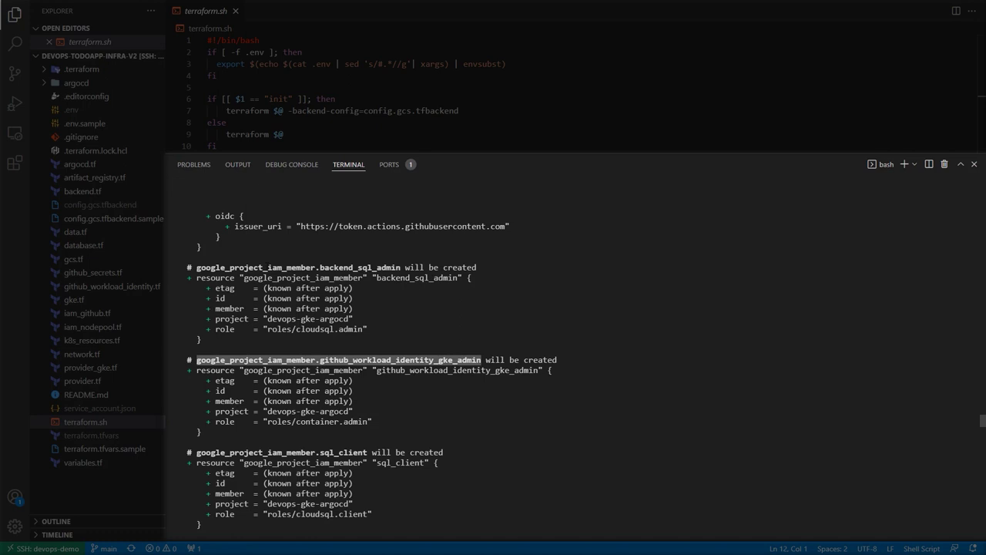
double_click(298, 268)
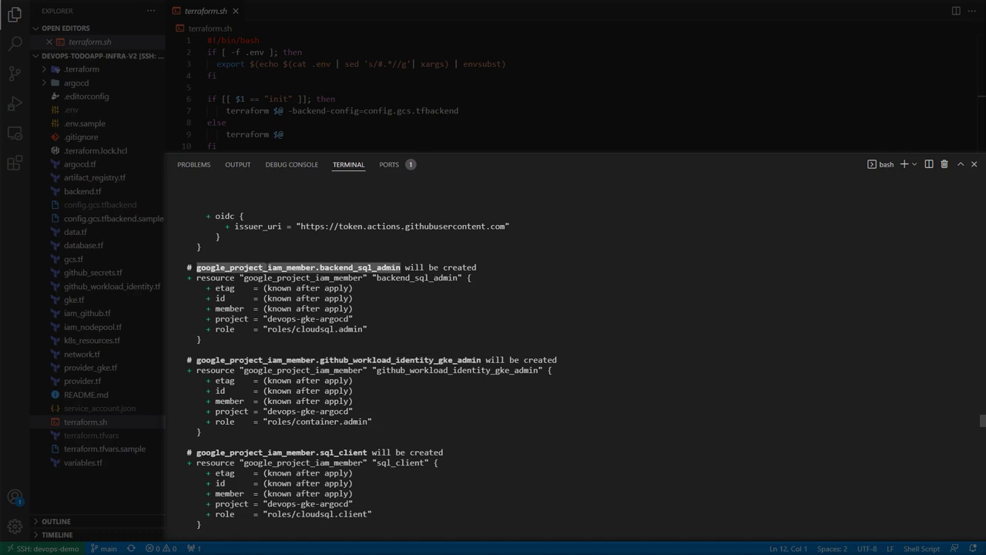
scroll(493, 347, "up", 5)
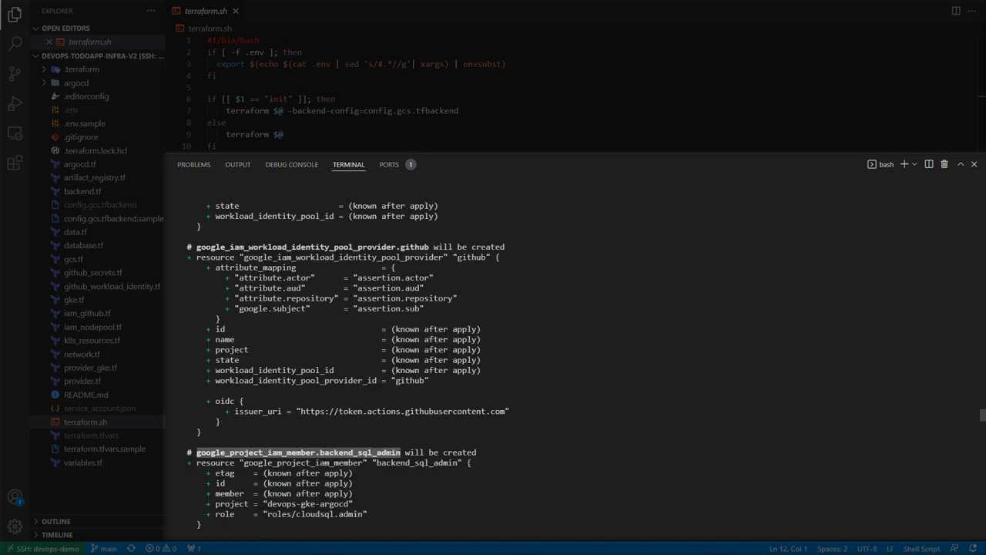
double_click(274, 246)
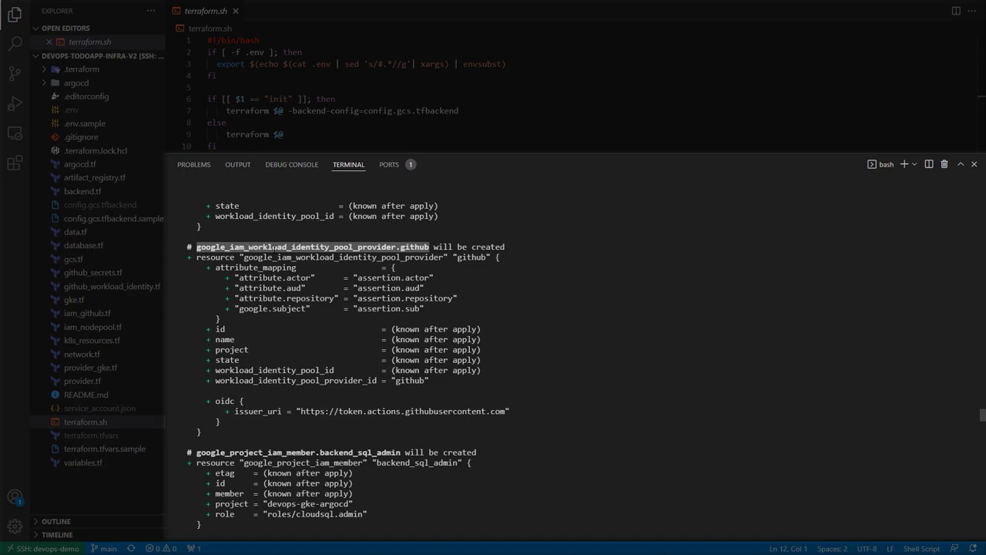
scroll(273, 246, "up", 5)
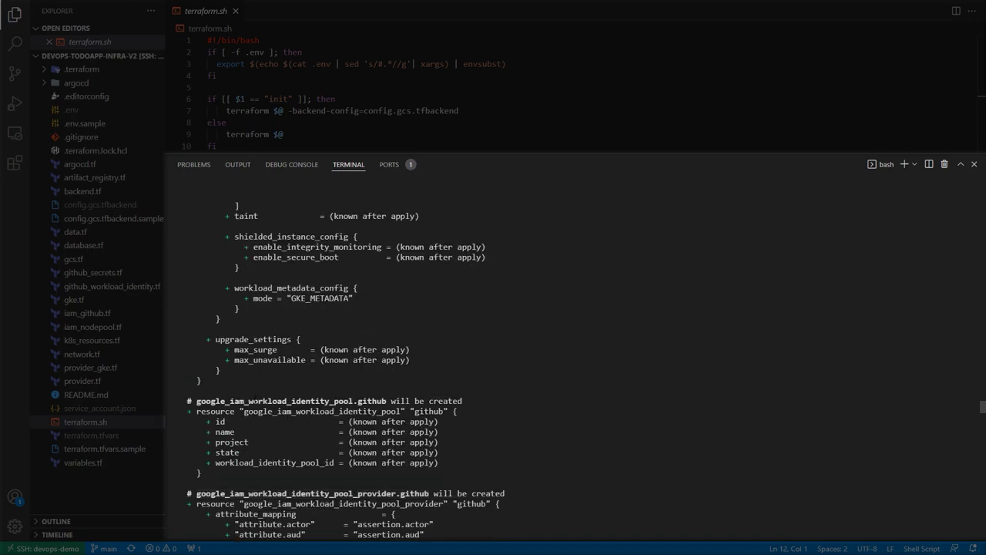
double_click(250, 401)
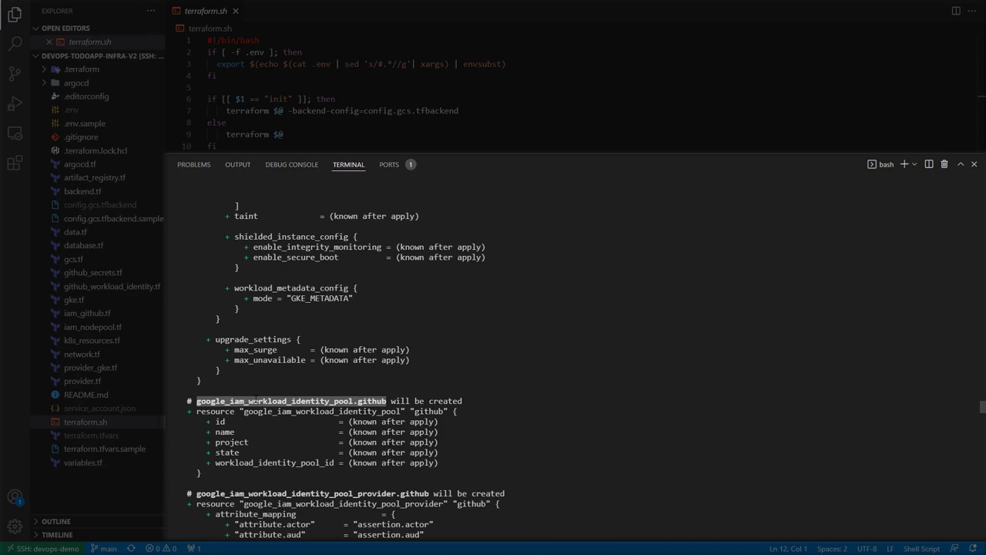
Step: Review the planned GKE node pool primary_nodes and the container cluster application in the plan output
scroll(257, 401, "up", 6)
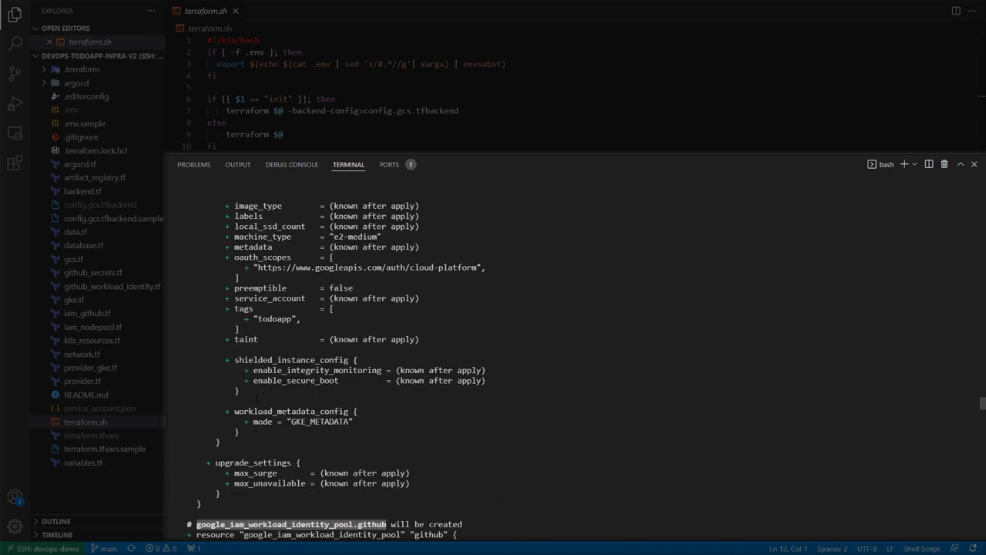
scroll(265, 329, "up", 4)
double_click(250, 256)
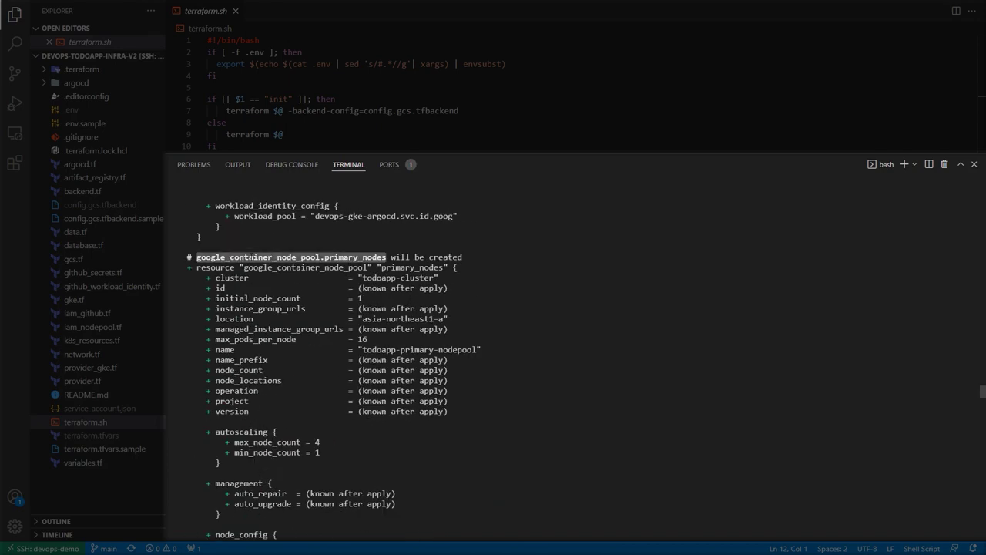
scroll(250, 259, "up", 15)
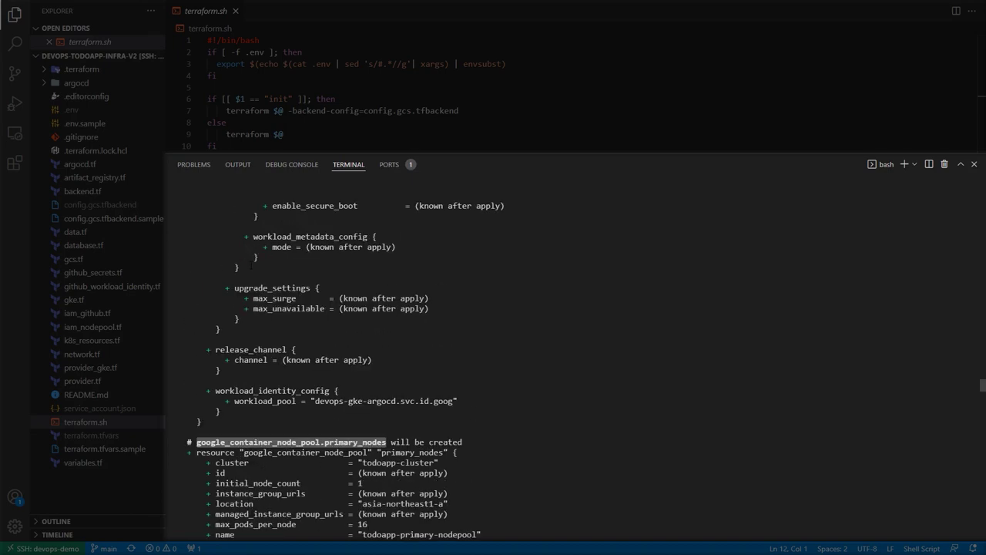
scroll(493, 350, "up", 20)
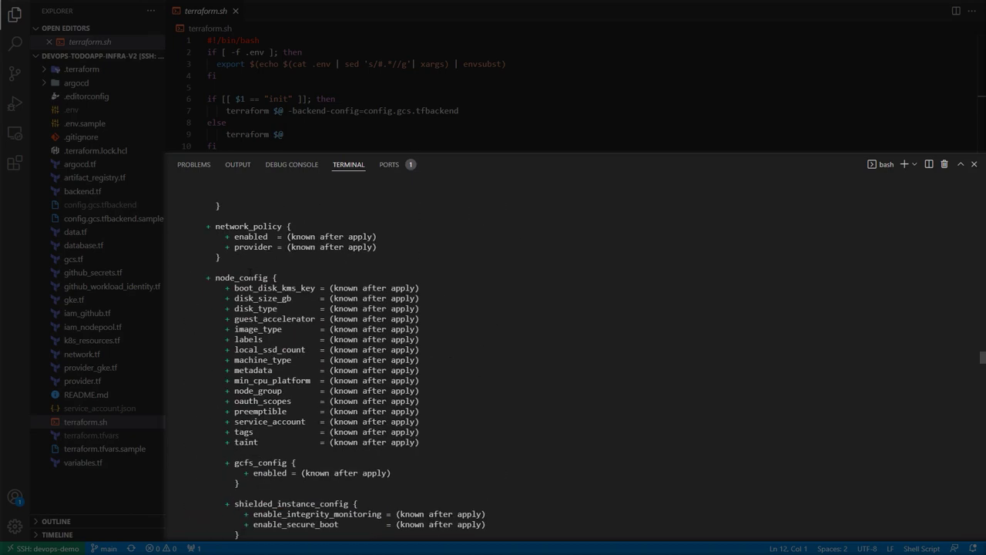
scroll(493, 351, "up", 10)
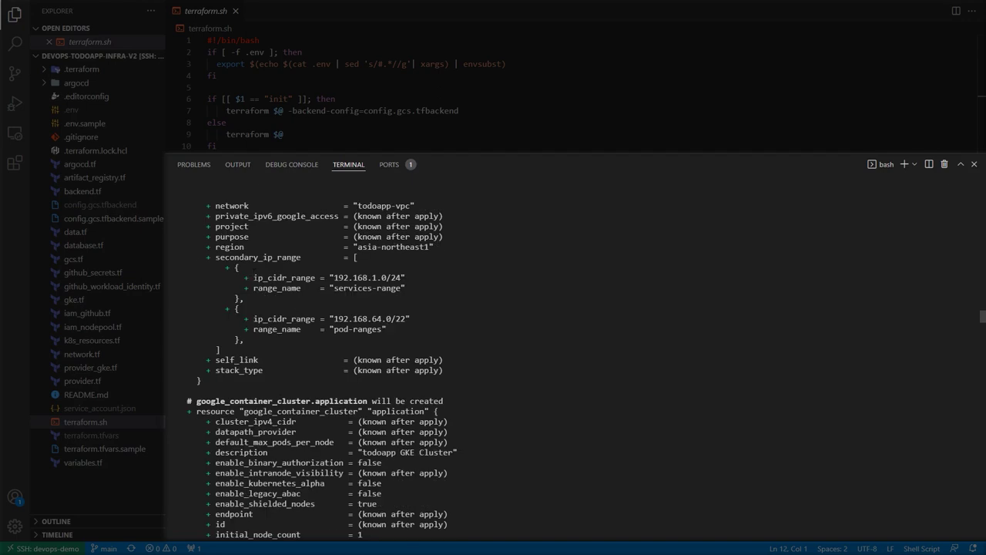
double_click(255, 401)
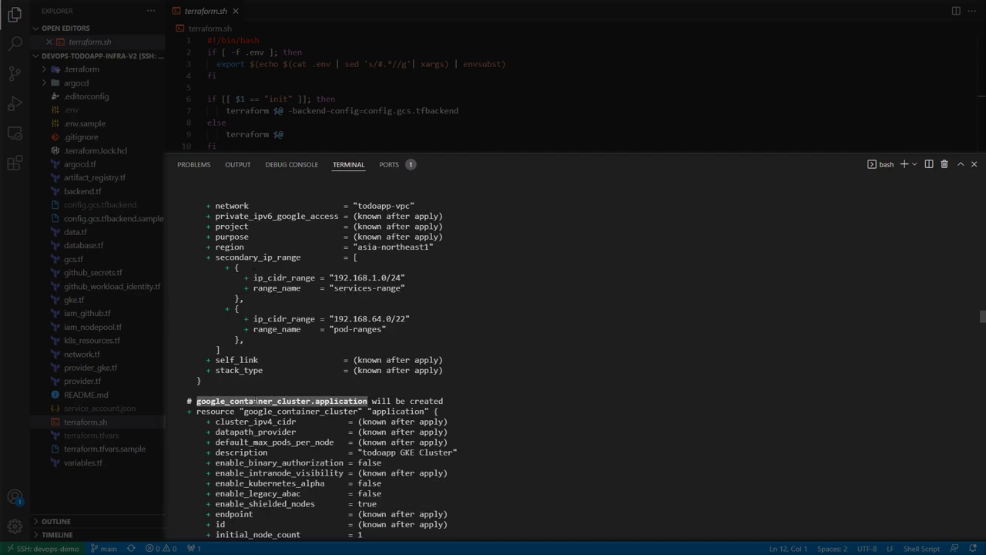
Step: Inspect the planned compute resources: the subnet, the VPC network, the ingress public IP and the default firewall
scroll(255, 401, "up", 6)
double_click(270, 287)
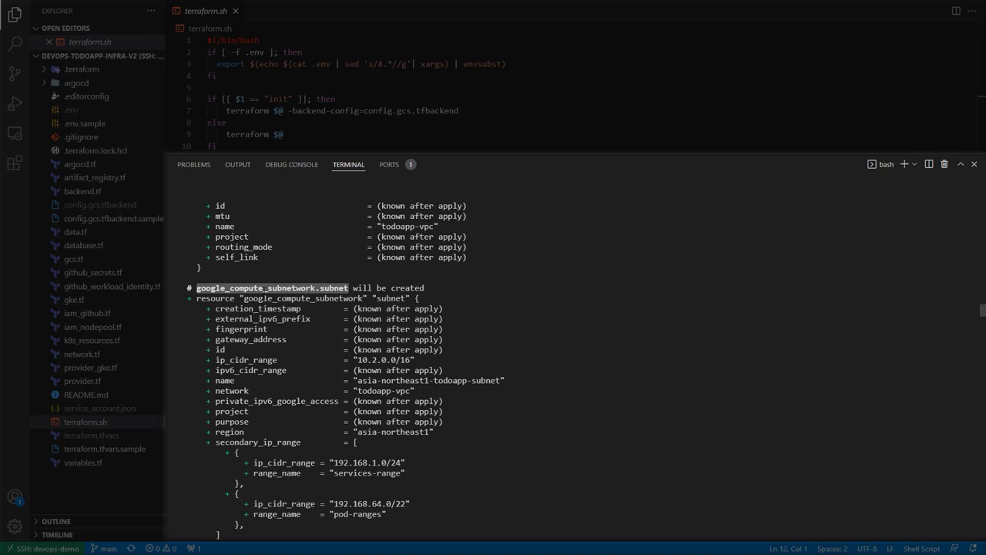
scroll(570, 350, "up", 4)
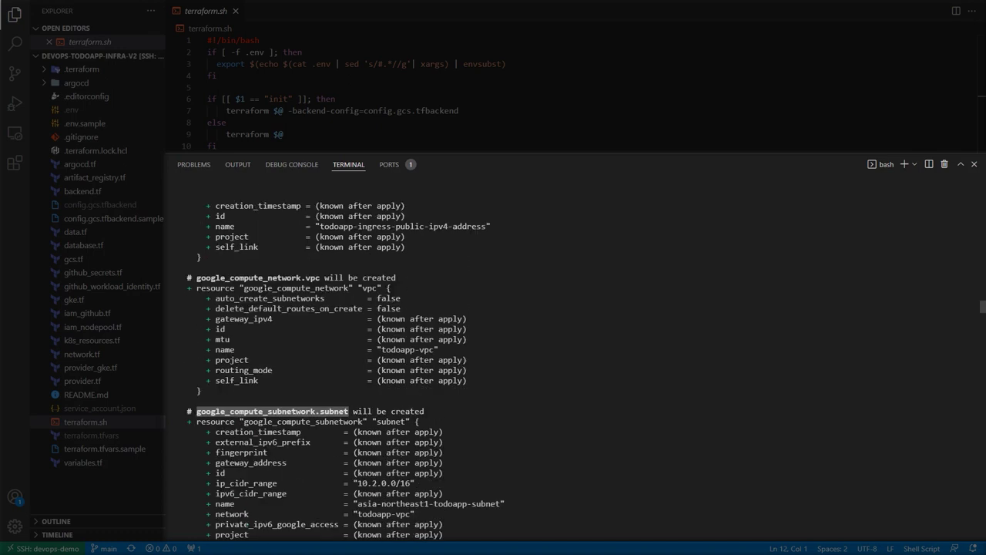
double_click(258, 278)
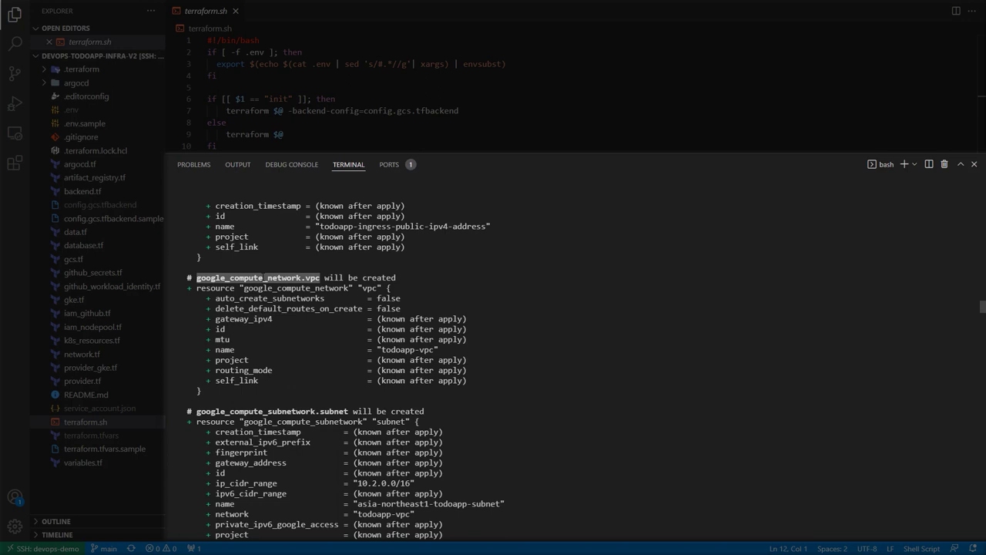
scroll(263, 278, "up", 4)
double_click(263, 298)
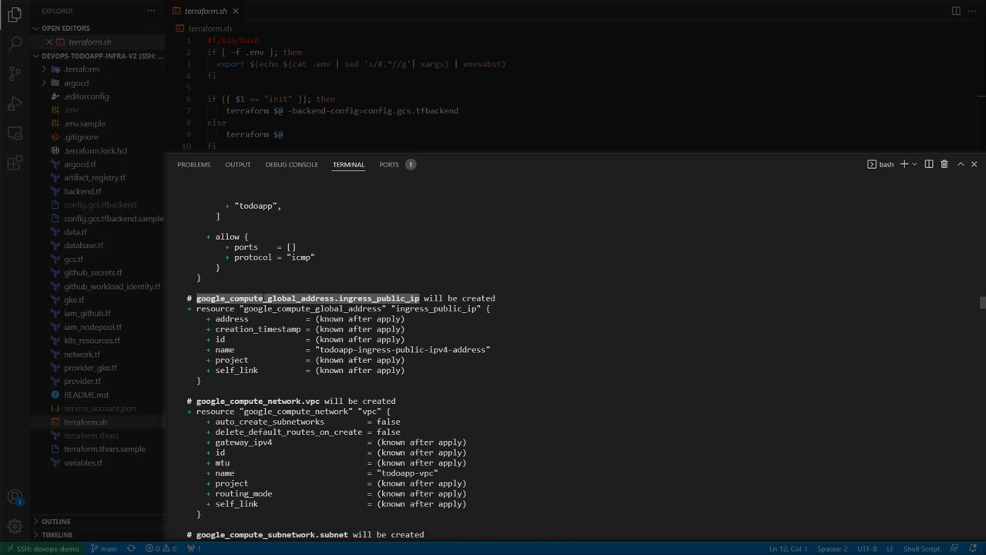
scroll(264, 298, "up", 5)
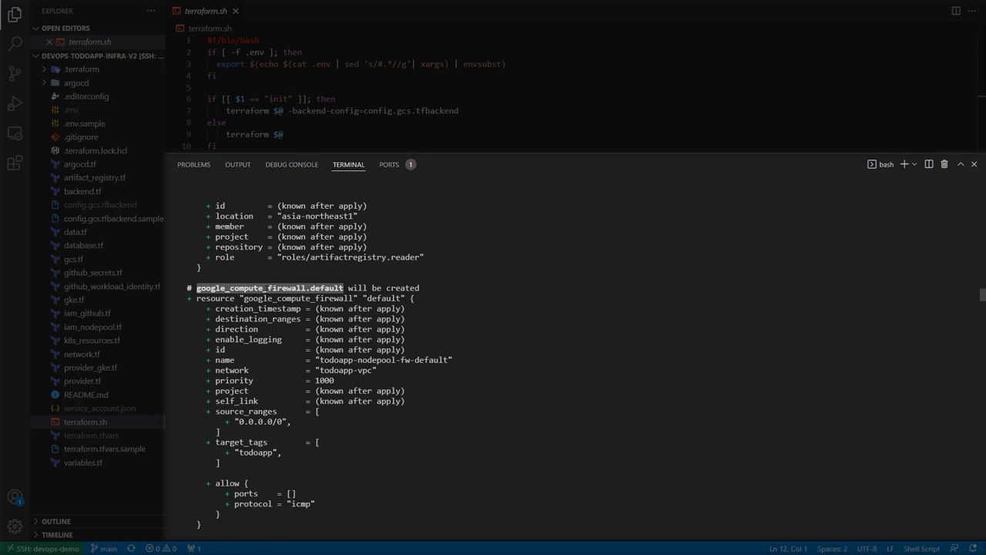
Step: Inspect the planned Artifact Registry repository, its IAM members and the GitHub Actions secrets for the manifests and backend repositories
scroll(265, 297, "up", 4)
double_click(264, 298)
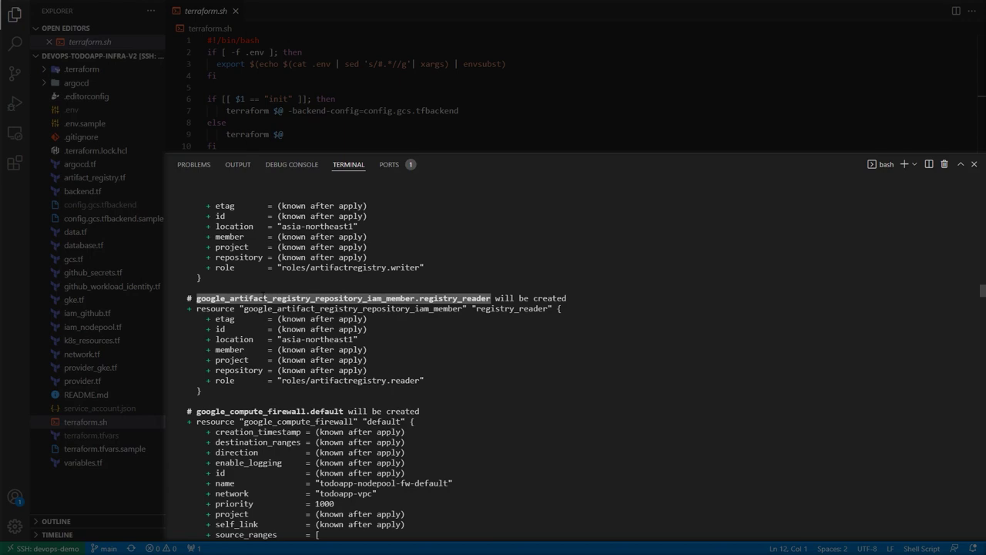
scroll(264, 297, "up", 5)
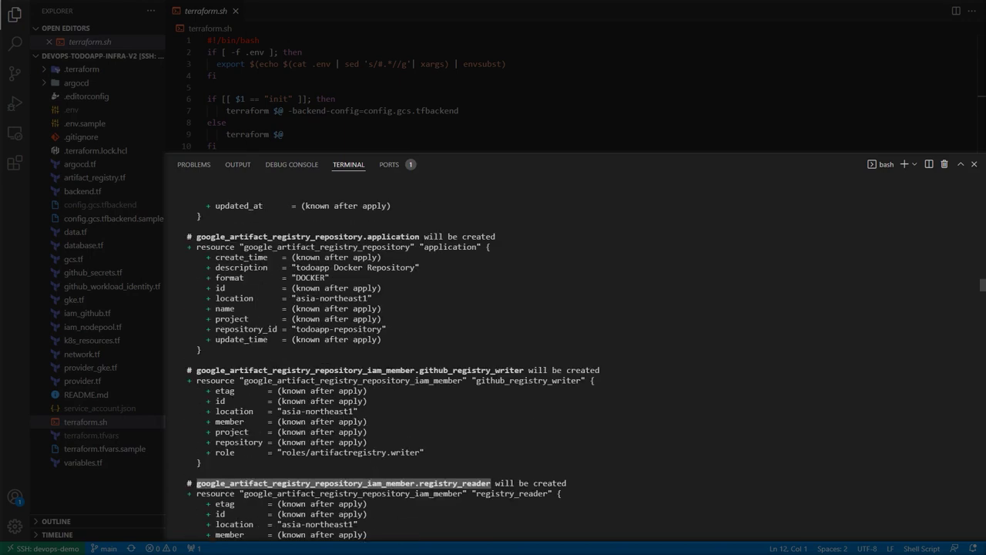
double_click(308, 236)
scroll(267, 268, "up", 5)
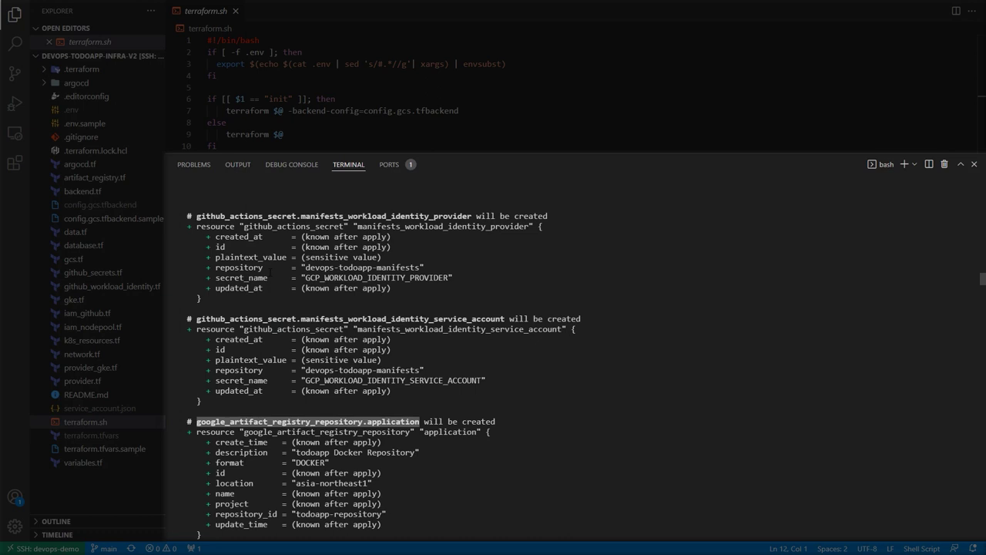
scroll(270, 281, "up", 2)
double_click(269, 277)
scroll(270, 277, "up", 8)
scroll(270, 278, "up", 20)
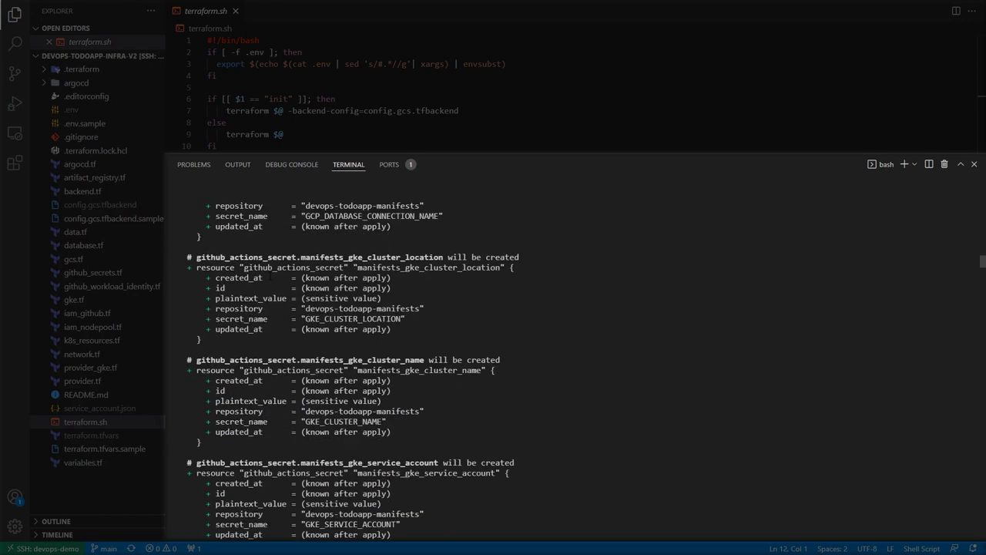
scroll(269, 277, "up", 20)
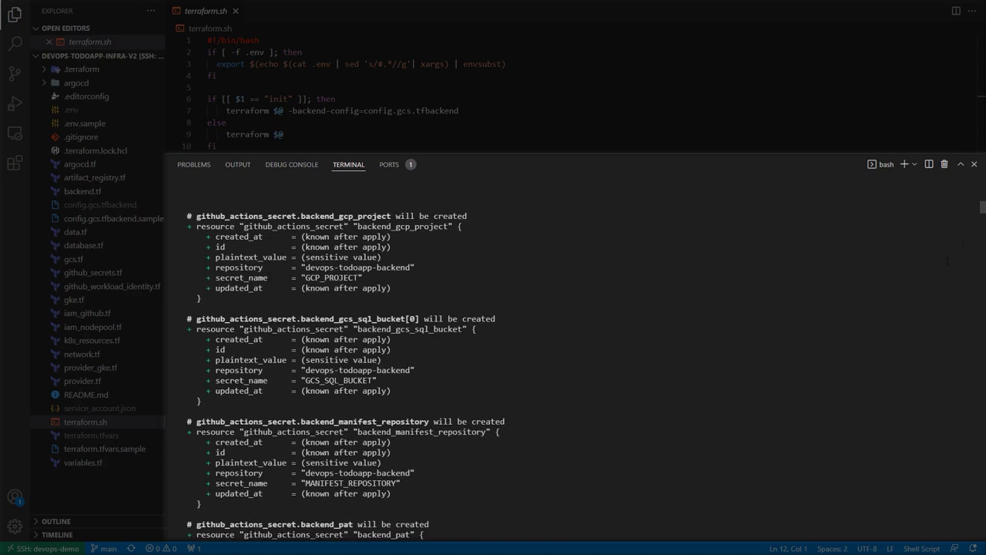
Step: Rerun the previous Terraform command with apply as its argument and approve the planned actions with yes
left_click_drag(981, 205, 979, 539)
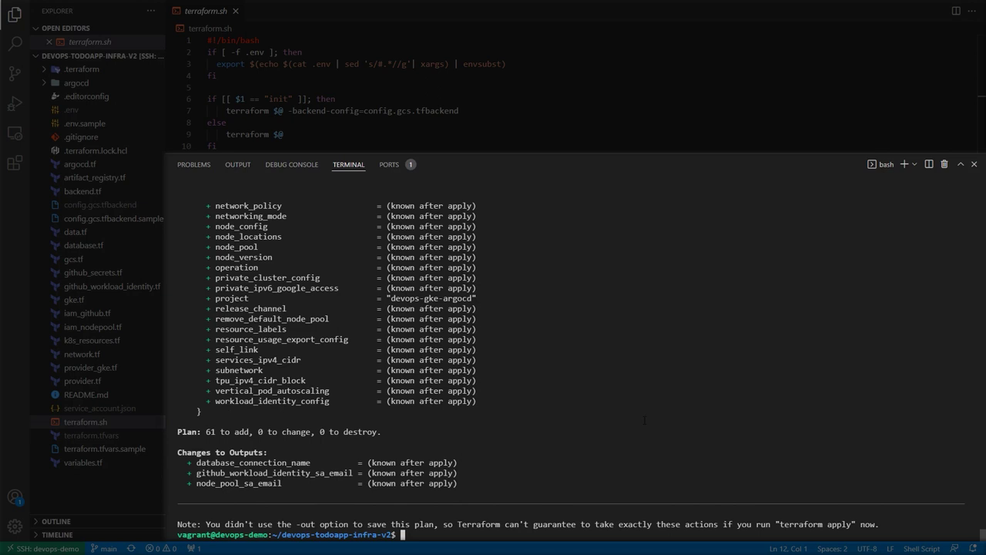
key("Up")
key("BackSpace")
key("BackSpace")
key("BackSpace")
key("BackSpace")
type("apply")
key("Return")
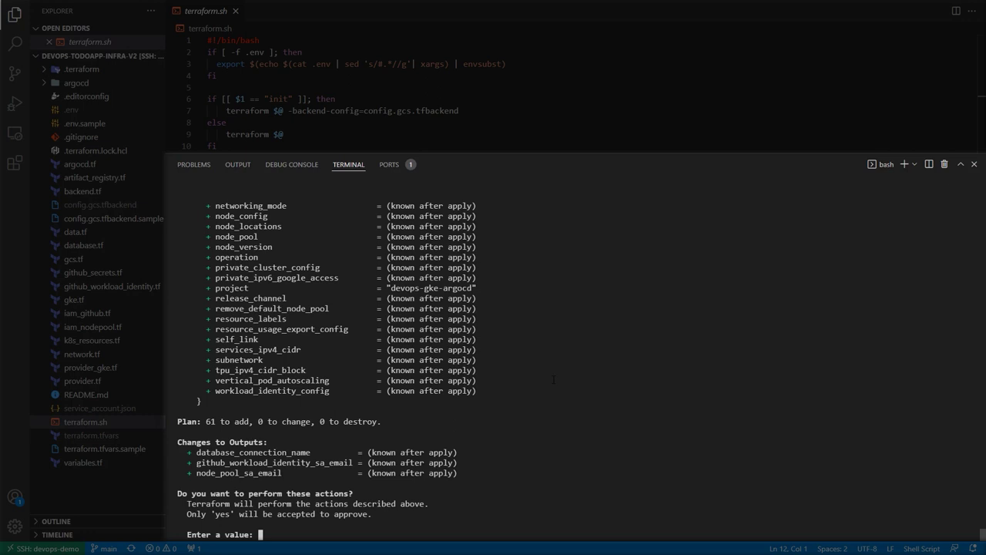
type("yes")
key("Return")
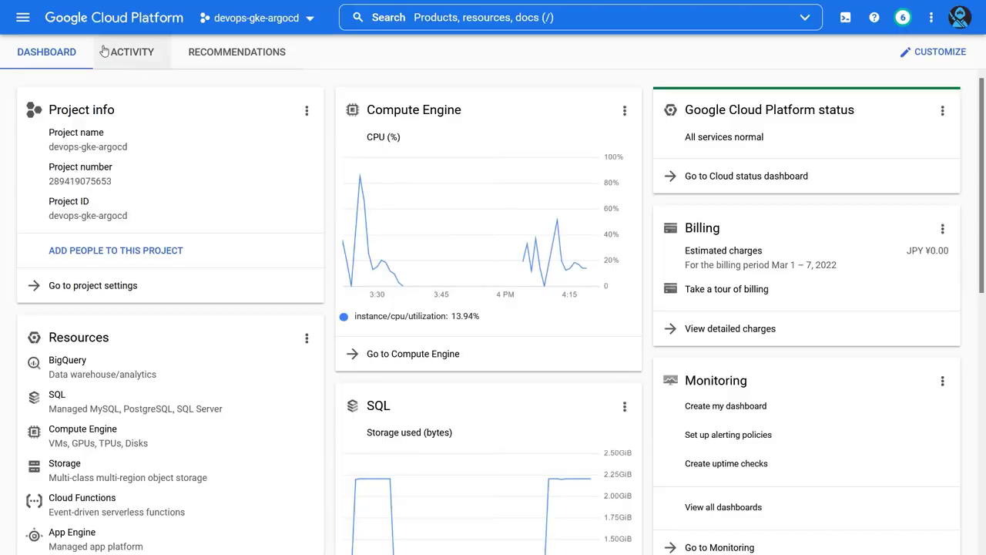
Step: Open todoapp-cluster in Kubernetes Engine and check its location type and control plane zone
left_click(22, 17)
scroll(125, 383, "down", 1)
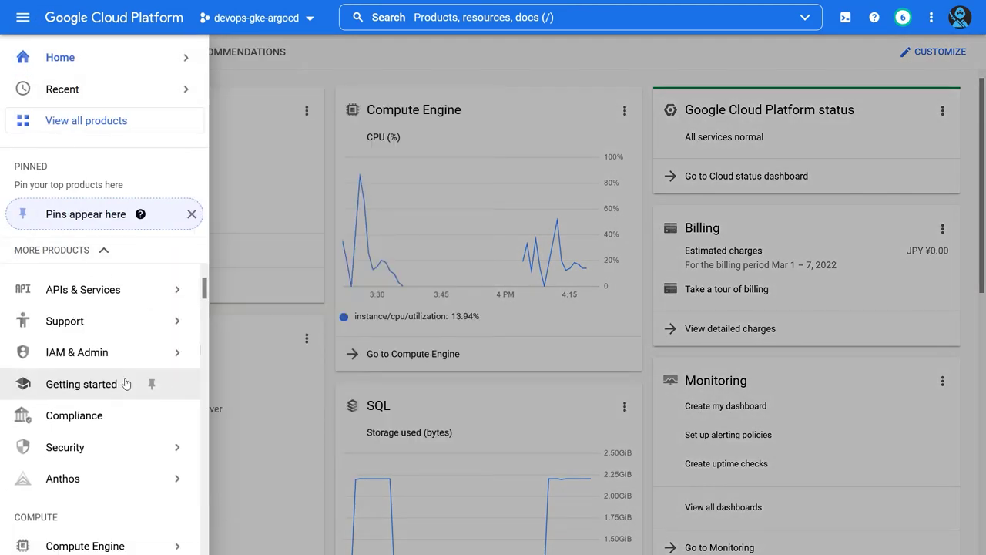
scroll(124, 385, "down", 3)
left_click(108, 391)
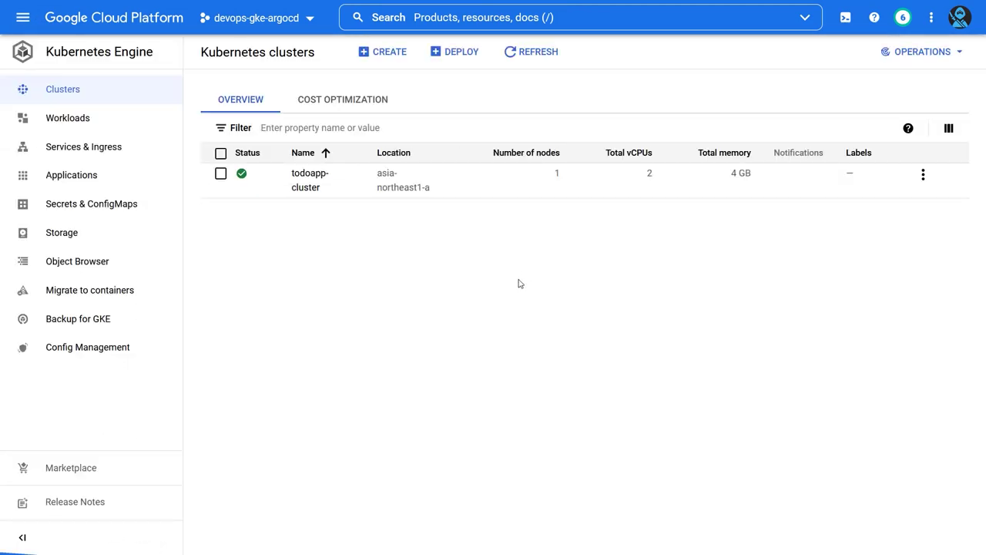
left_click(316, 181)
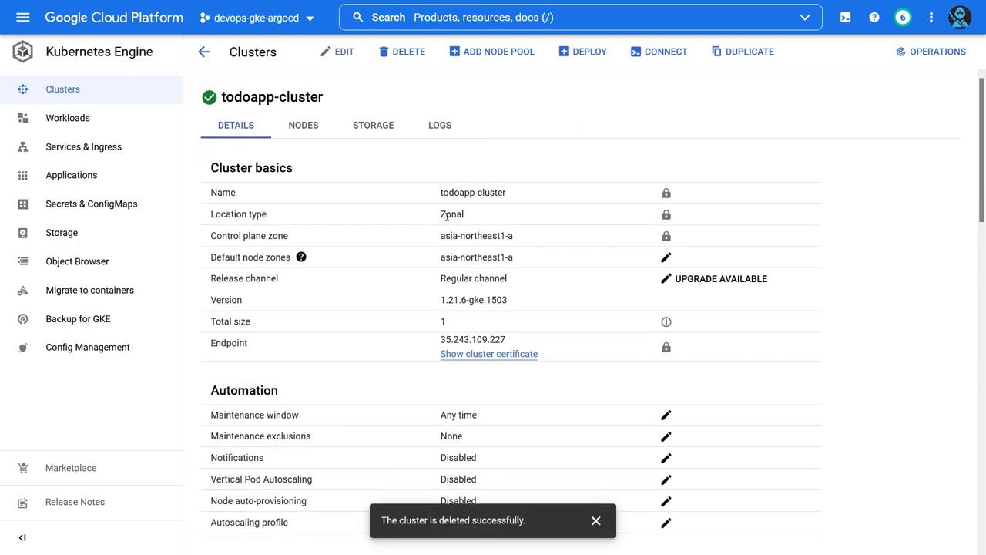
left_click_drag(441, 213, 484, 222)
left_click_drag(440, 236, 539, 245)
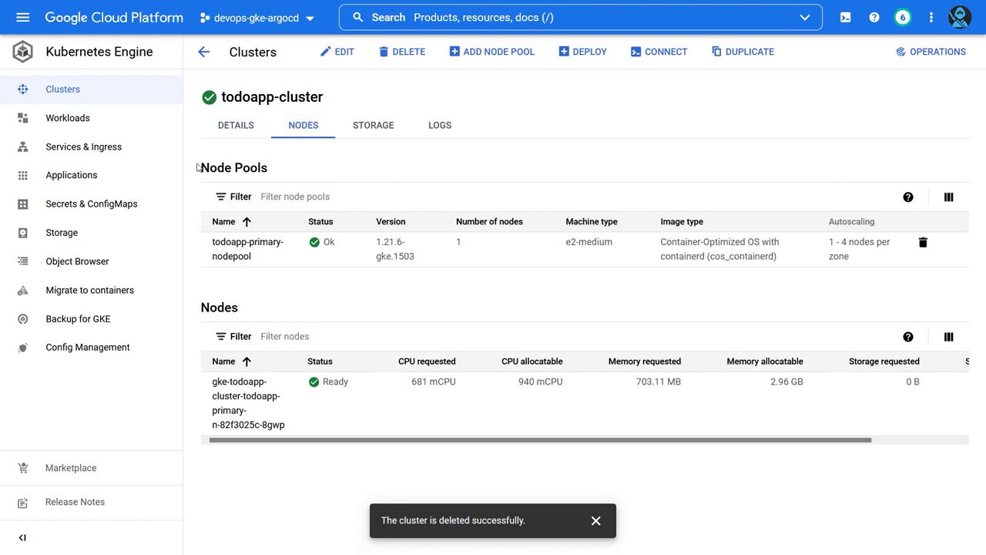
Step: Inspect the cluster's node pools, checking the number of nodes in todoapp-primary-nodepool
left_click_drag(199, 167, 308, 176)
double_click(462, 242)
left_click(549, 303)
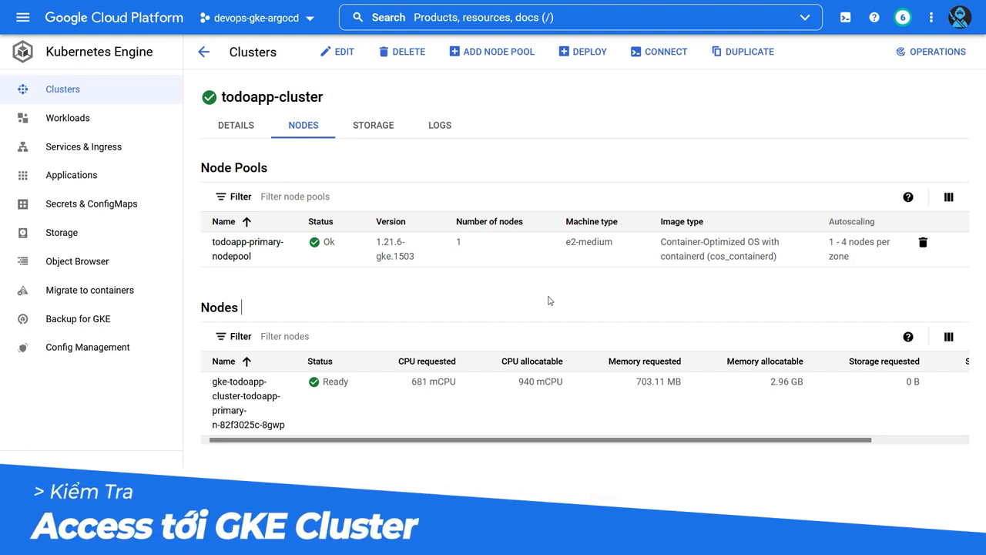
Step: Connect to todoapp-cluster by running its get-credentials command in Cloud Shell and authorizing the API call
left_click(646, 60)
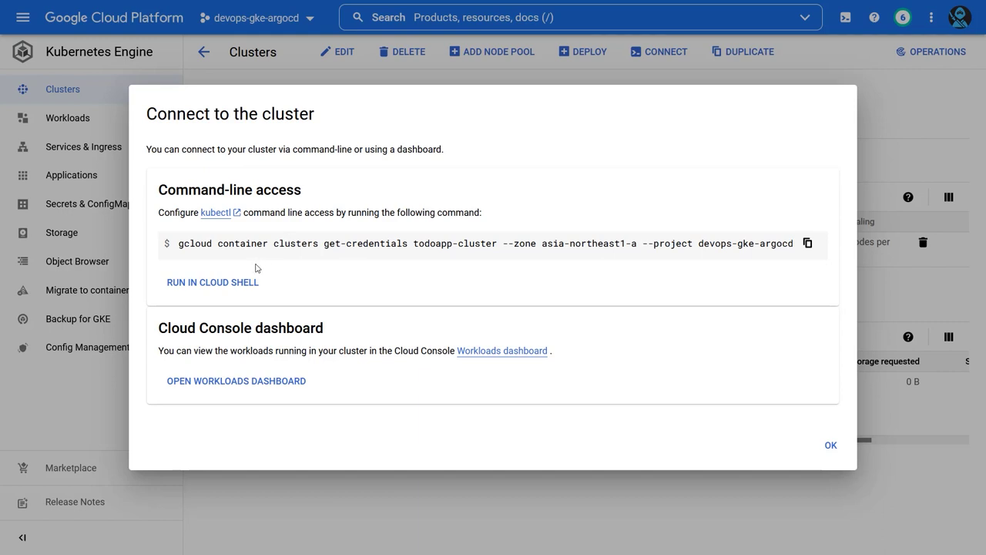
left_click(238, 283)
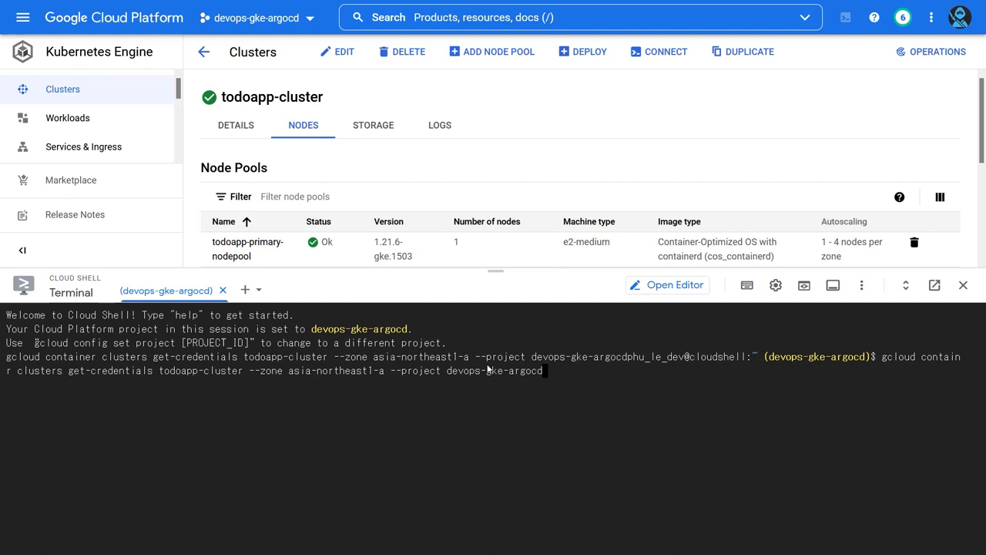
key("Return")
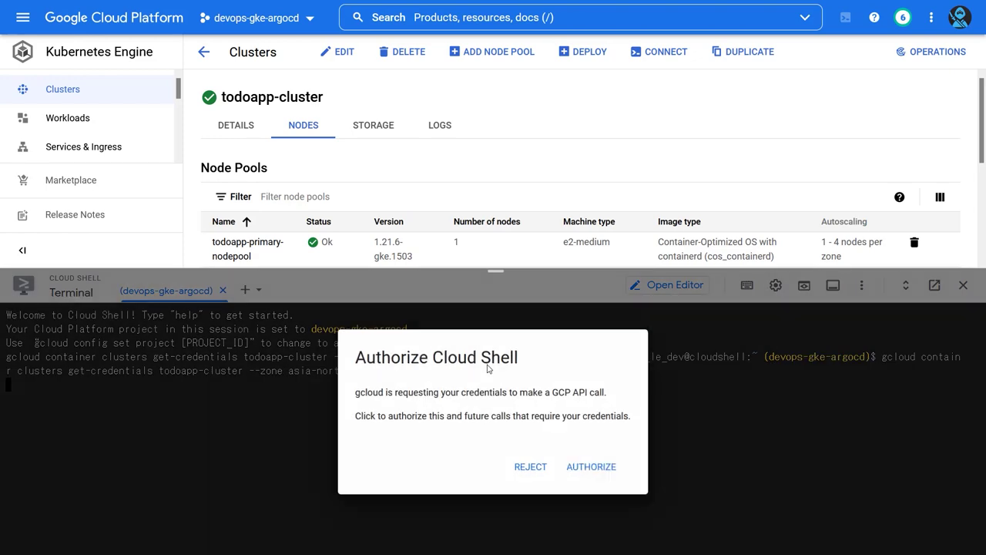
left_click(589, 467)
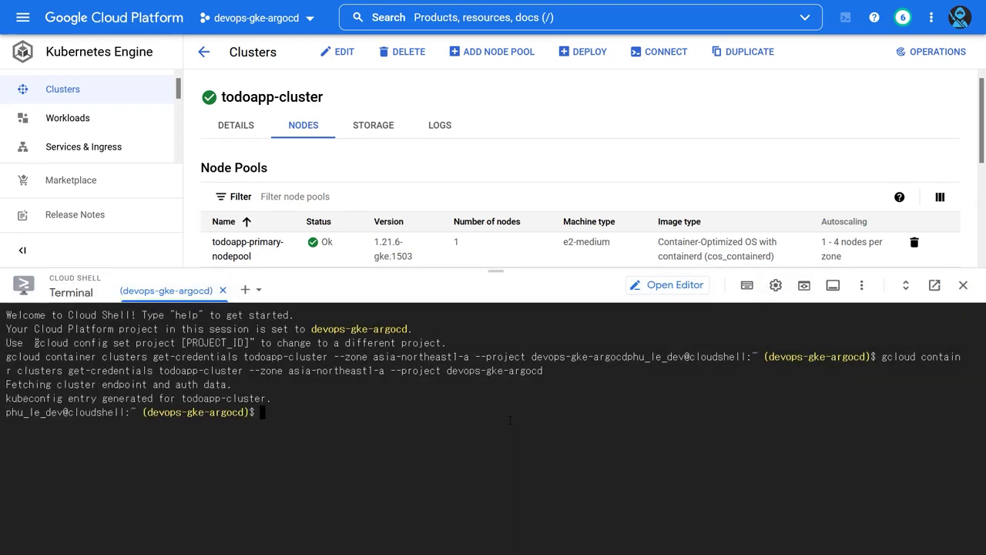
left_click_drag(509, 420, 4, 395)
left_click(339, 421)
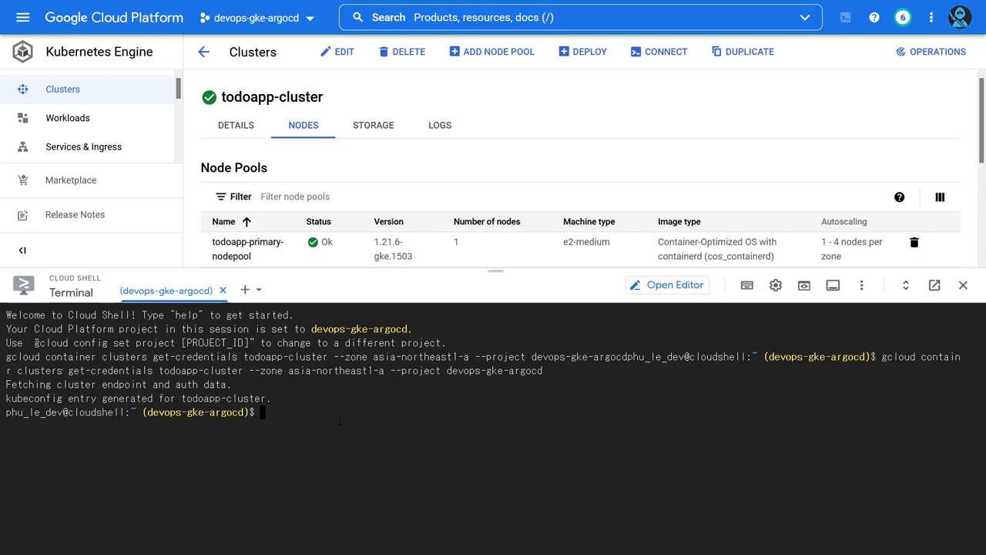
Step: List the cluster's namespaces with kubectl get namespace and check for the application namespace
type("kubectl get namespace")
key("Return")
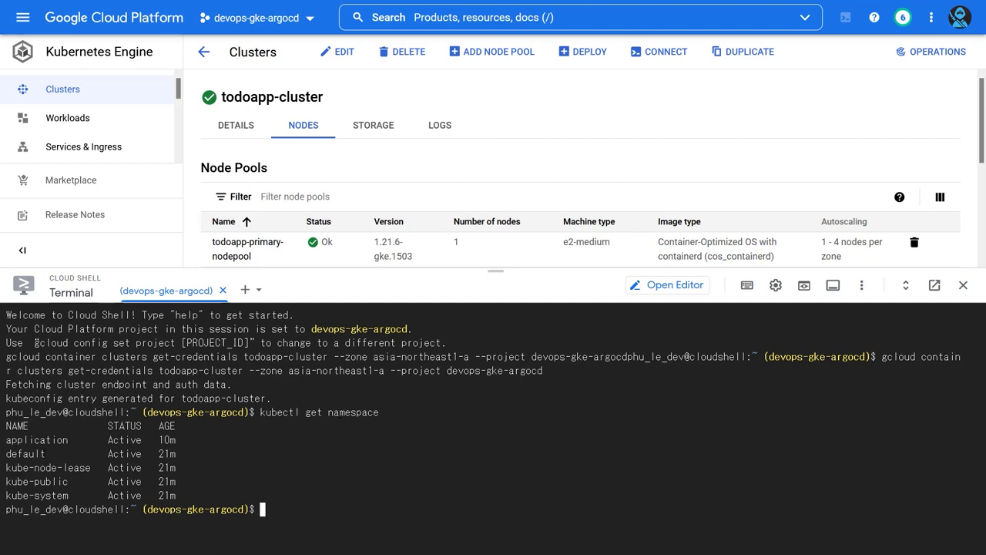
double_click(25, 453)
double_click(36, 440)
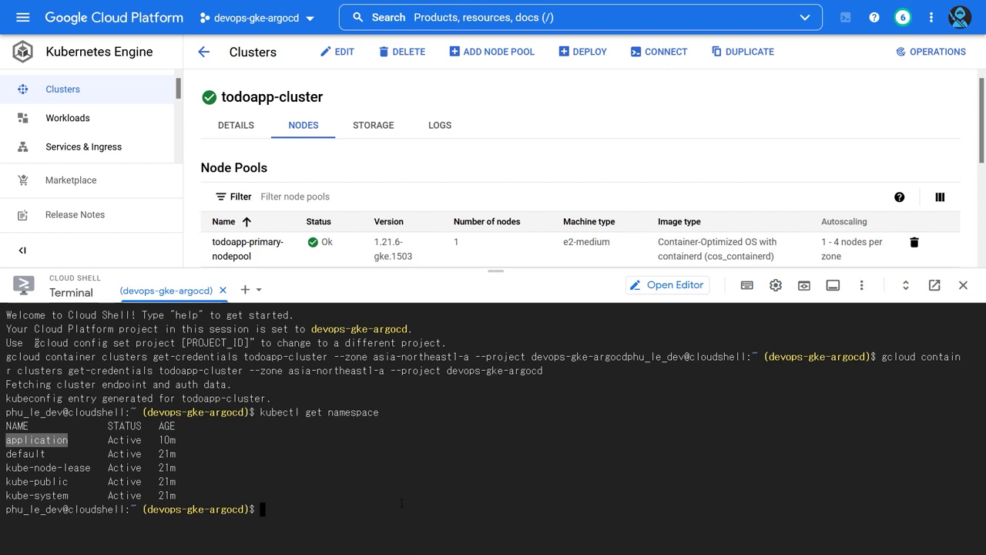
left_click(402, 503)
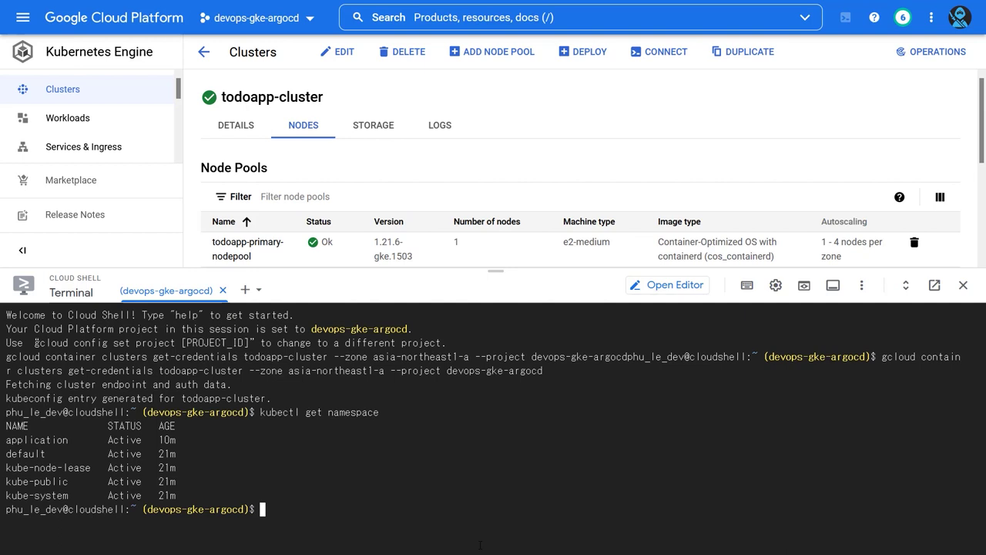
Step: List the secrets in the default namespace and in the application namespace with kubectl, checking for db-credentials
type("kub")
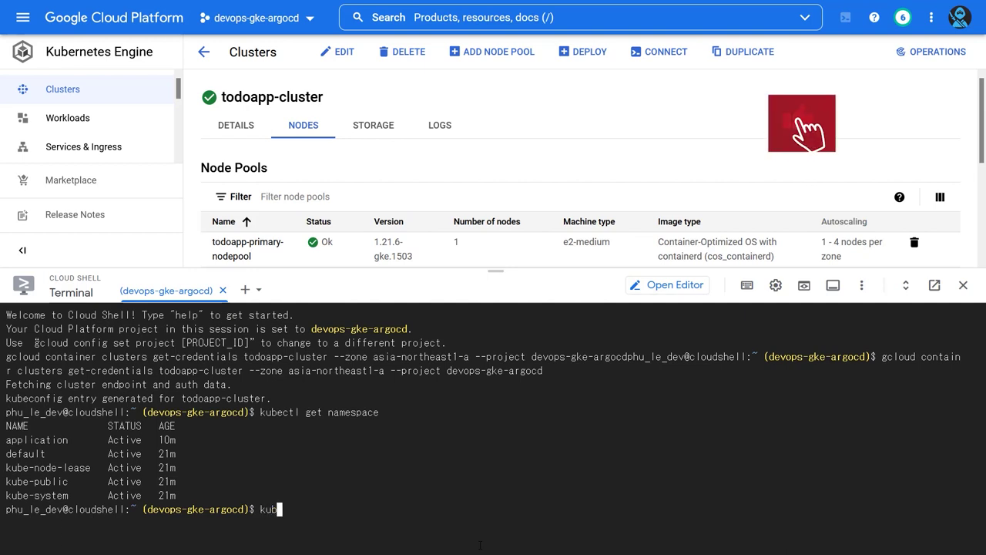
type("ectl get secrets")
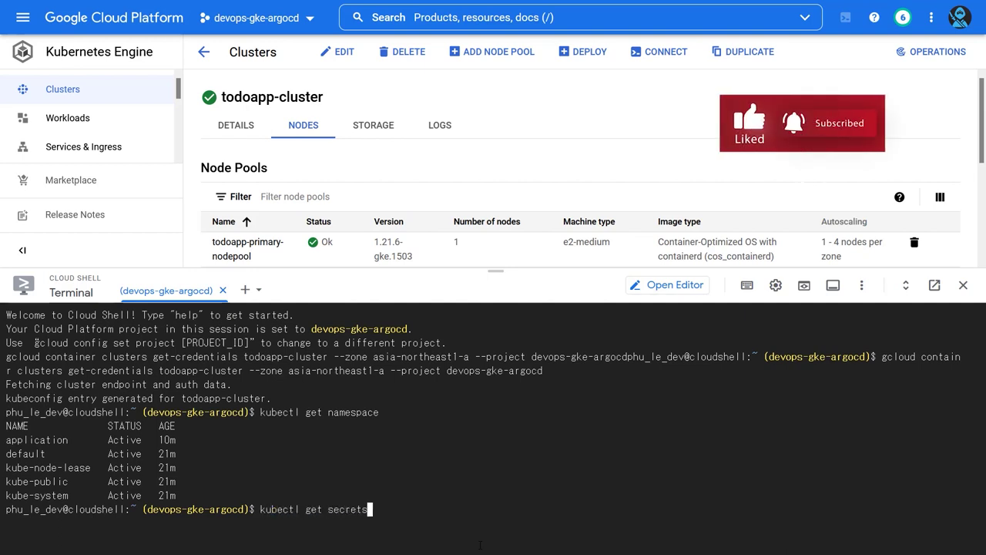
key("Return")
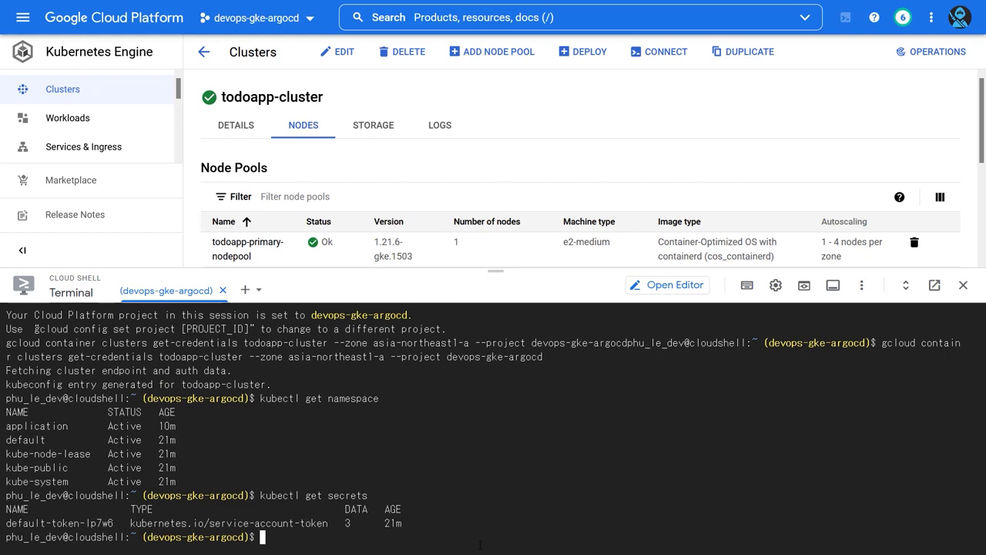
key("Up")
type("-n application")
key("Return")
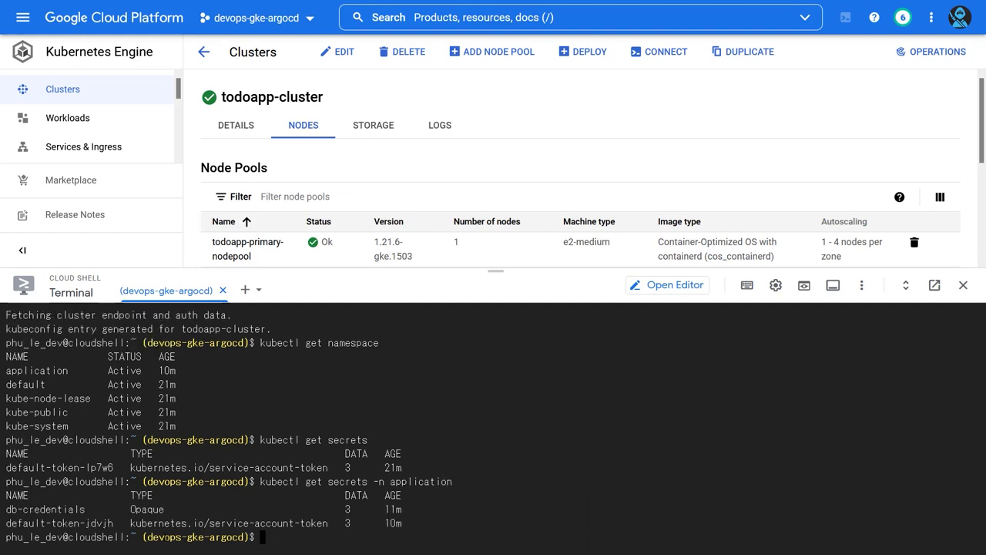
left_click_drag(85, 509, 5, 509)
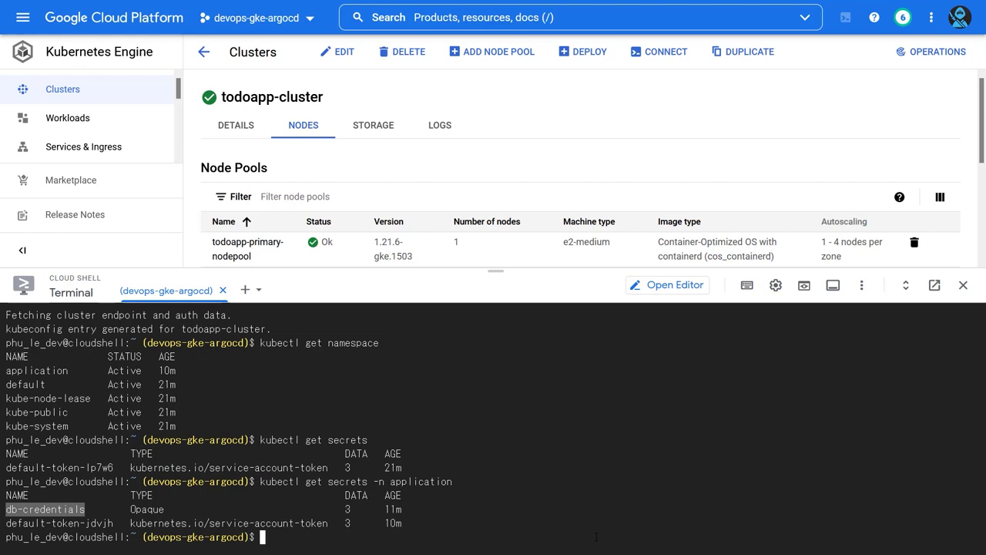
left_click(596, 537)
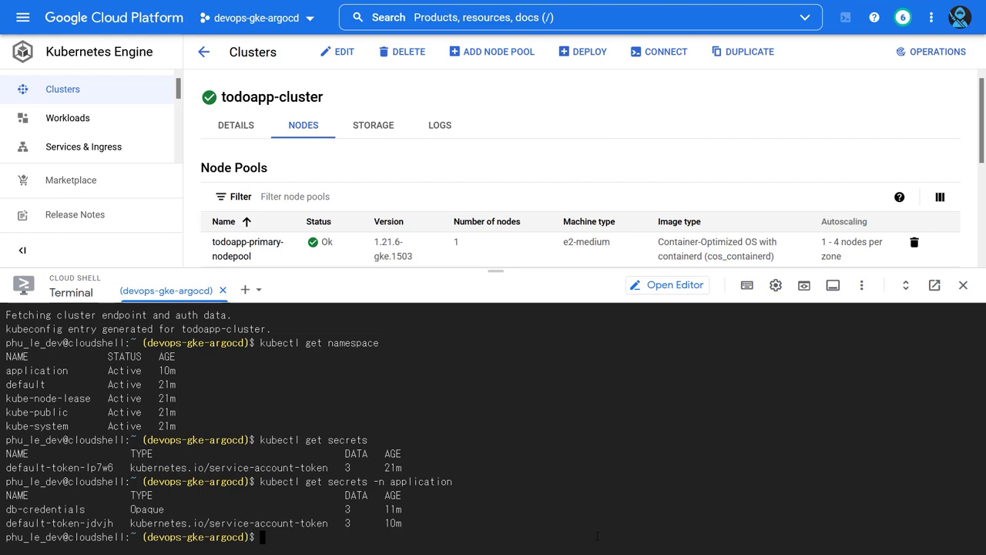
Step: List the configmaps and the pods in the application namespace with kubectl
type("kubectl get configmap -n application")
key("Return")
type("kubectl get pods -n application")
key("Return")
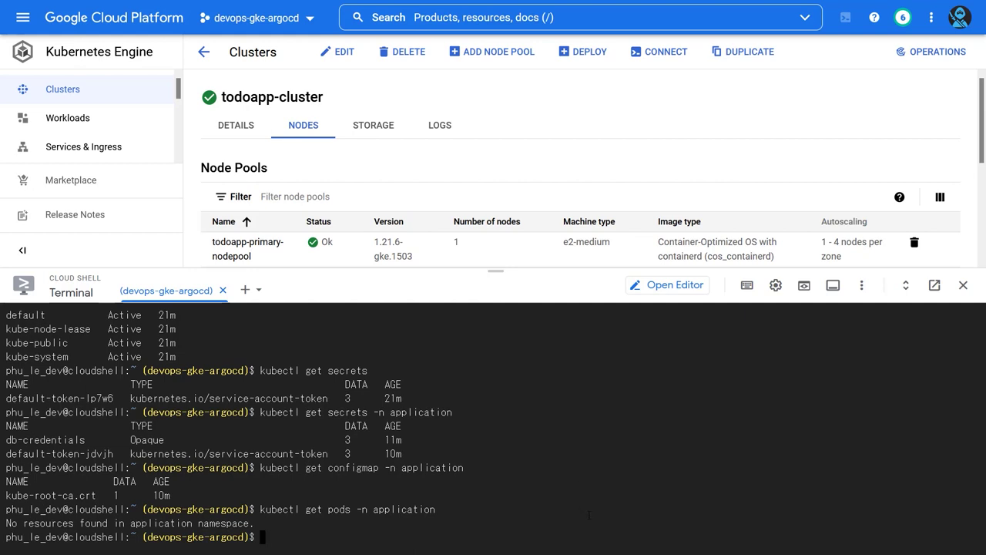
Step: Close Cloud Shell and open the todoapp-vpc network from the networking section of the cluster details
left_click(963, 285)
left_click(250, 137)
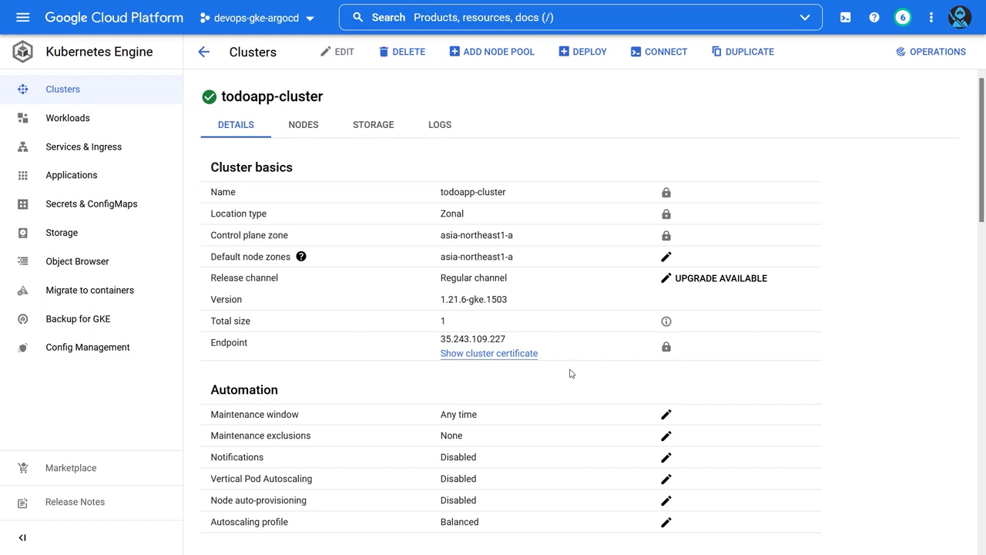
scroll(570, 372, "down", 4)
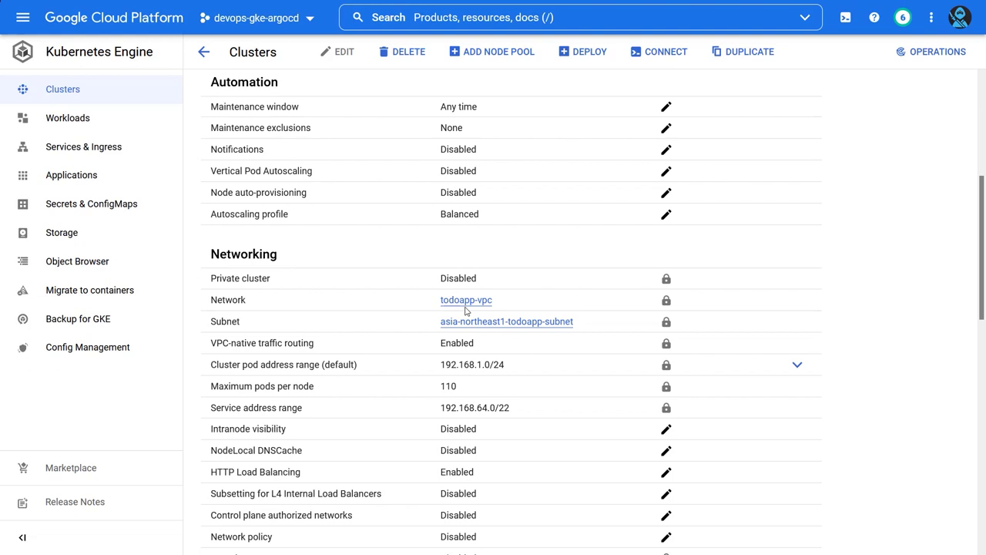
left_click(466, 305)
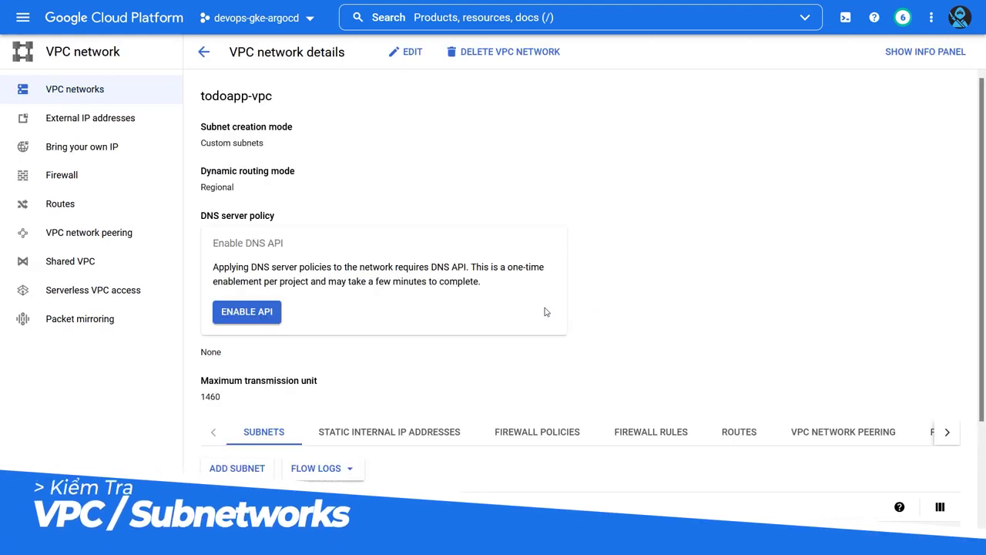
Step: Open asia-northeast1-todoapp-subnet and check its IP address range and the secondary ranges for pods and services
scroll(545, 312, "down", 2)
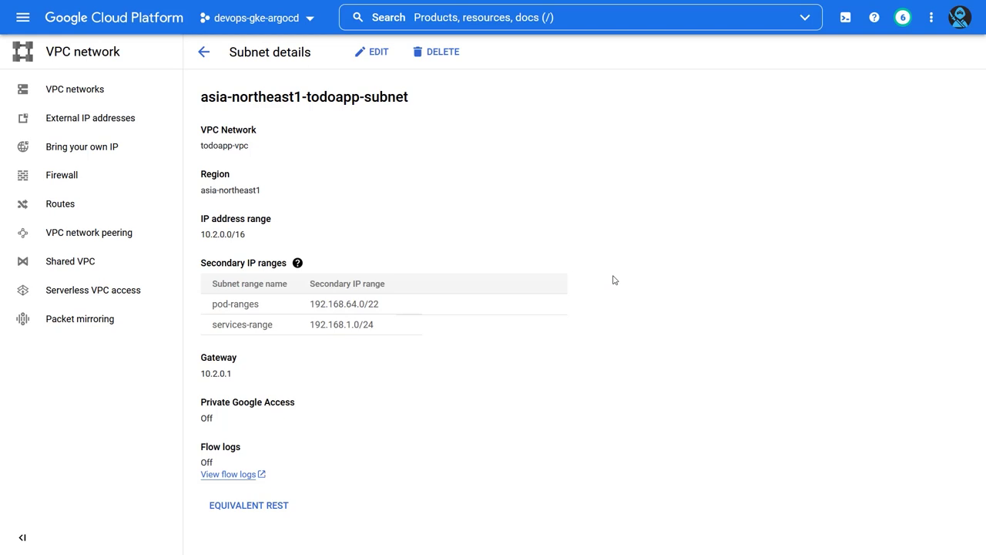
left_click_drag(260, 238, 202, 233)
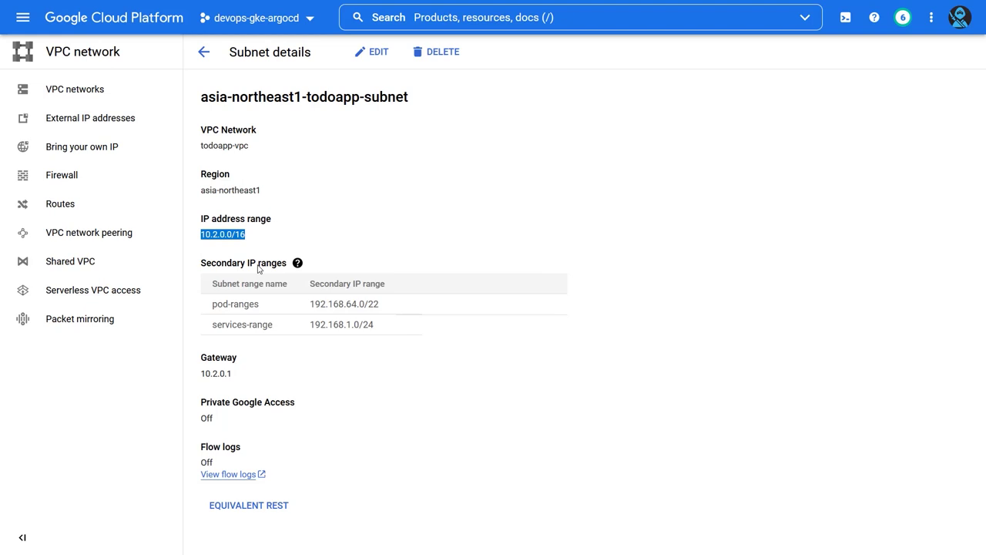
left_click_drag(302, 305, 382, 313)
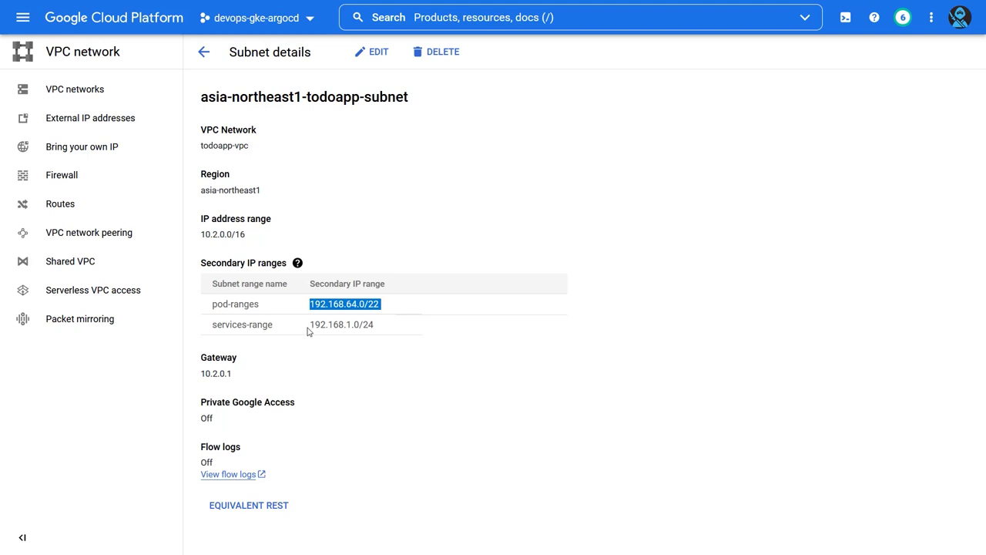
left_click_drag(307, 332, 379, 330)
left_click(501, 359)
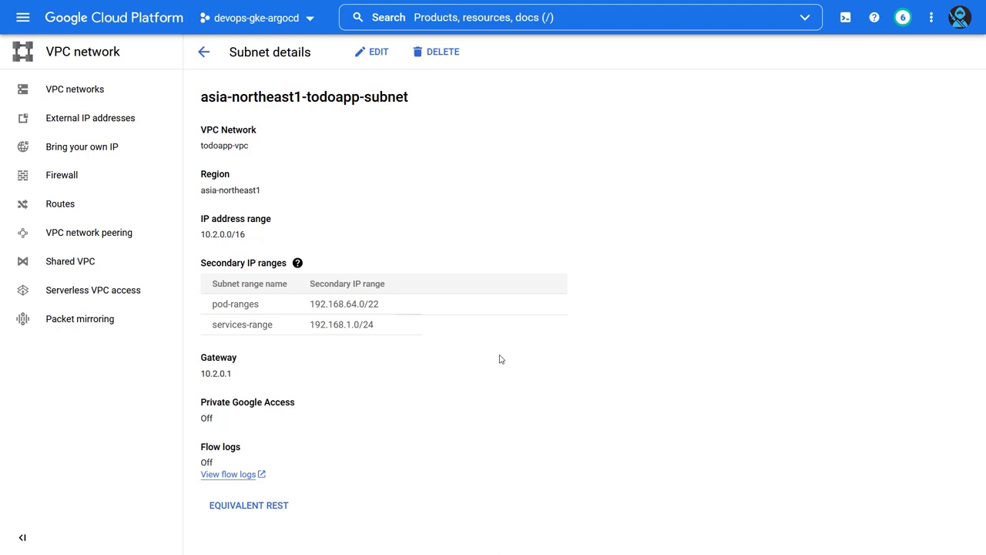
Step: Check the name, external address and usage of todoapp-ingress-public-ipv4-address among the external IP addresses
left_click(115, 127)
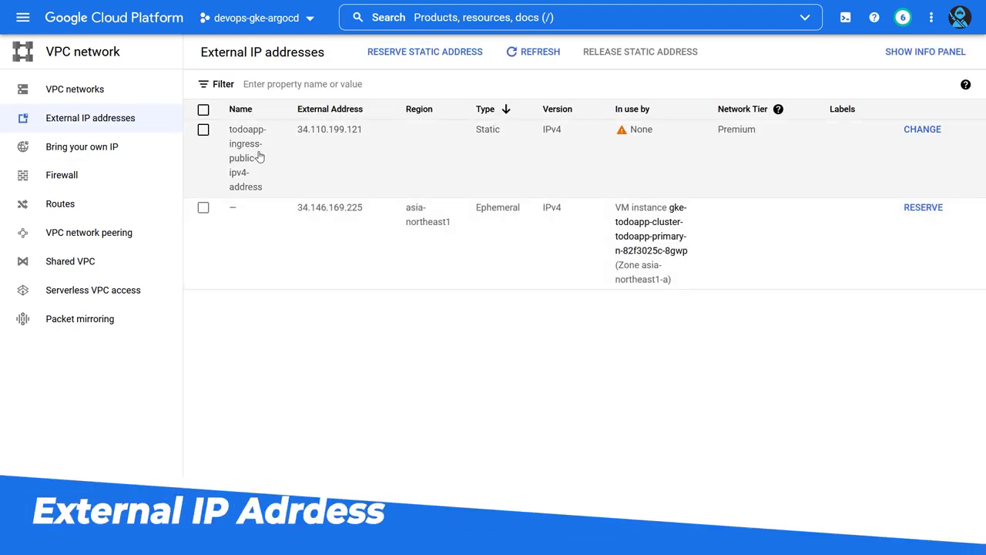
left_click(231, 132)
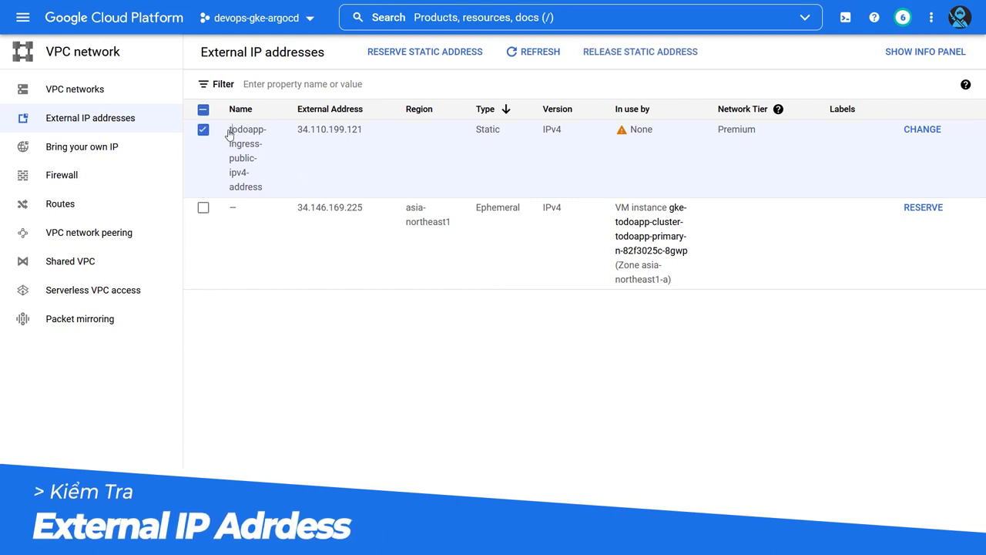
left_click_drag(229, 134, 264, 192)
left_click(300, 132)
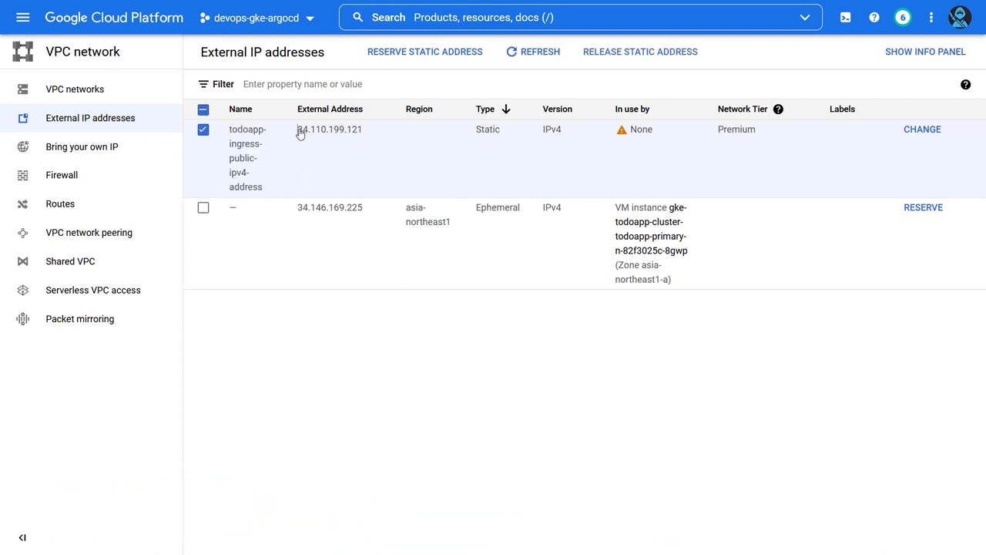
left_click_drag(297, 133, 368, 140)
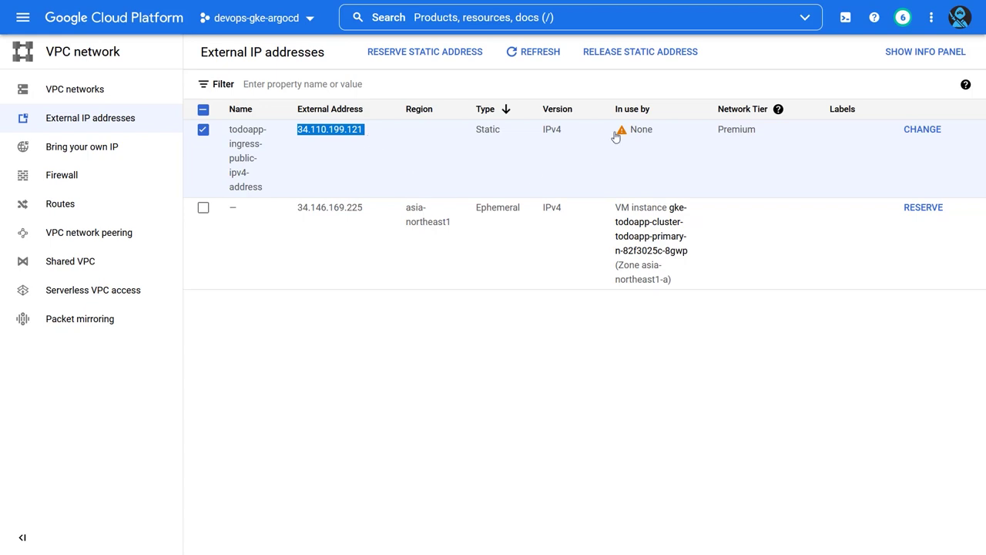
left_click_drag(626, 130, 656, 136)
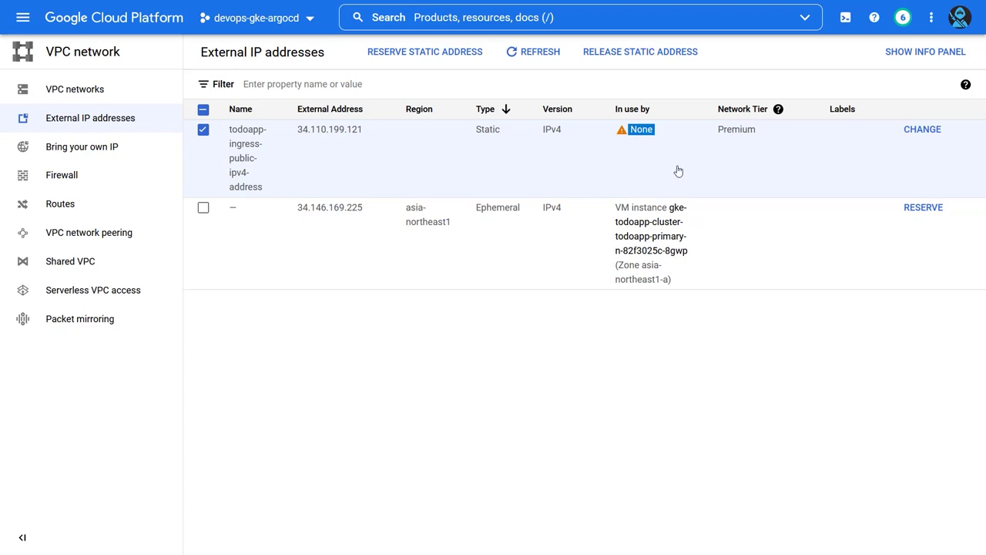
left_click(640, 357)
Step: Open todoapp-repository in Artifact Registry to check its images
left_click(22, 17)
scroll(74, 372, "down", 5)
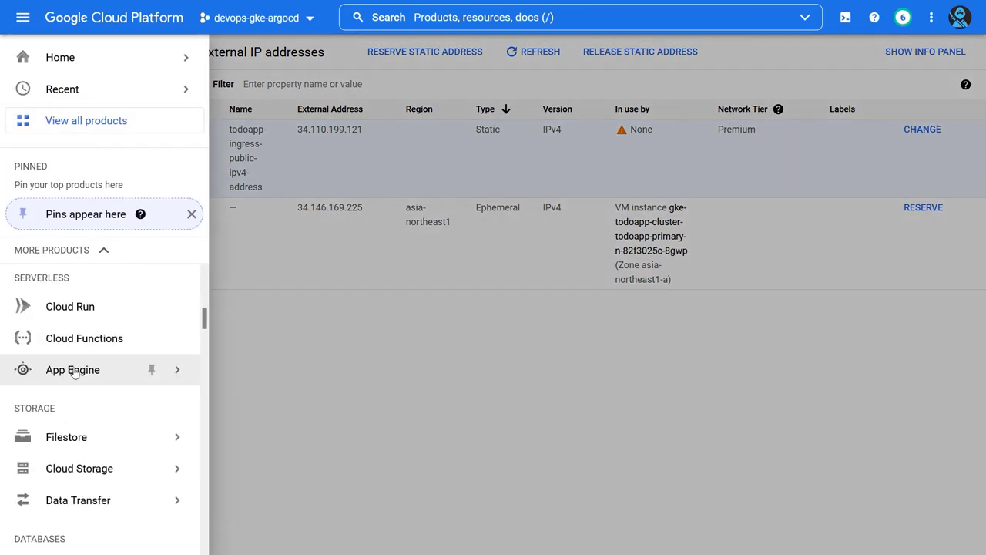
scroll(74, 372, "down", 10)
mouse_move(116, 373)
scroll(115, 373, "down", 10)
left_click(100, 335)
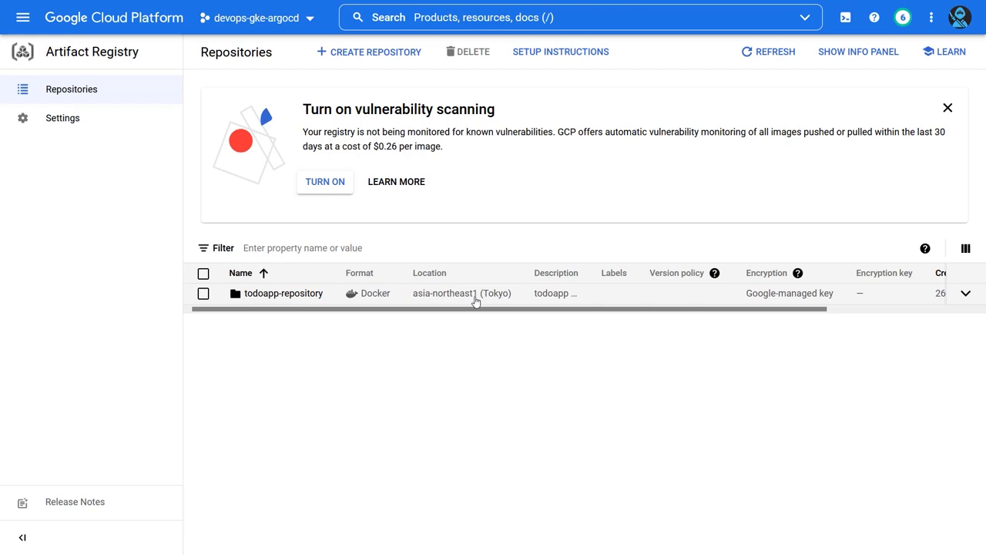
left_click(293, 296)
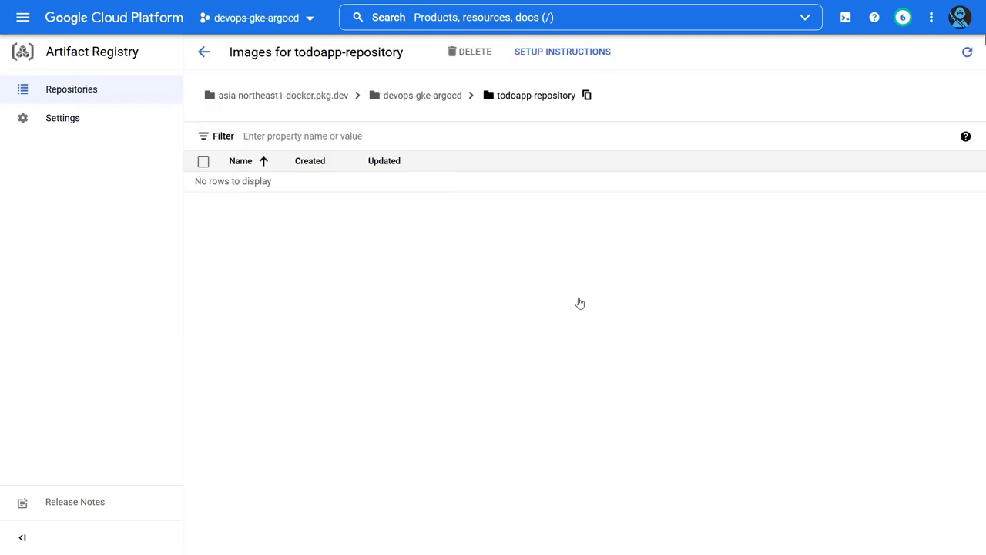
Step: Open the todoapp-6ddd6428 instance in Cloud SQL, check its connection details and copy the connection name
left_click(22, 17)
scroll(110, 348, "down", 5)
scroll(115, 343, "down", 7)
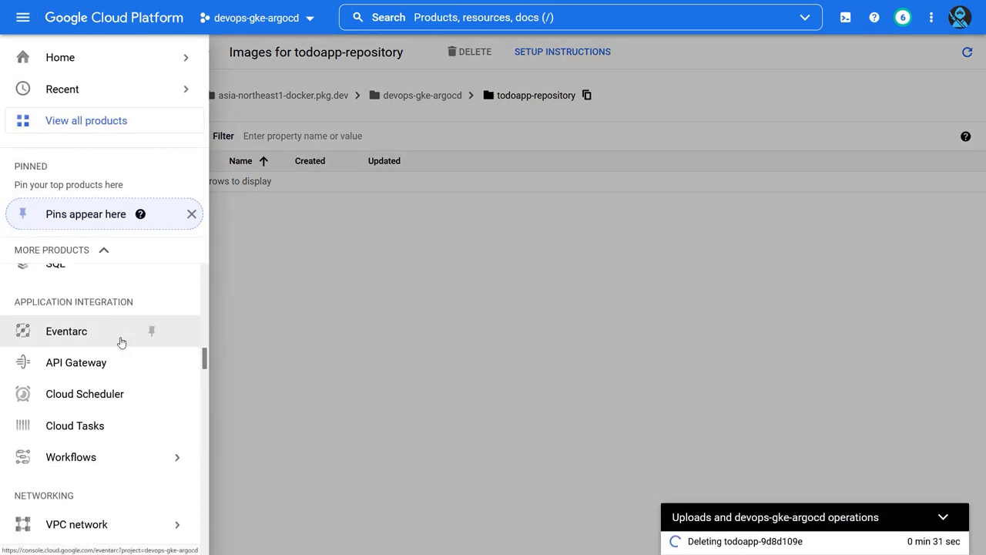
left_click(70, 270)
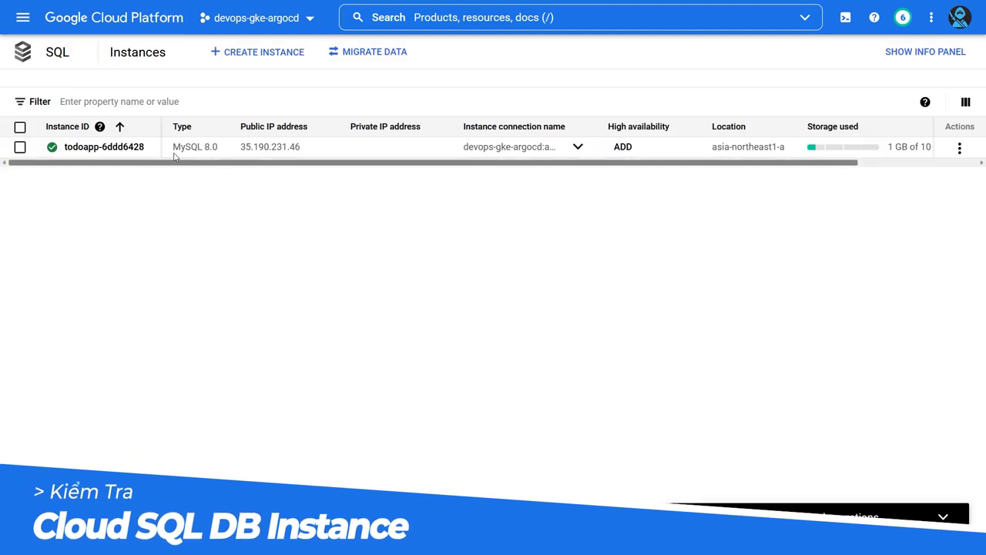
left_click(131, 150)
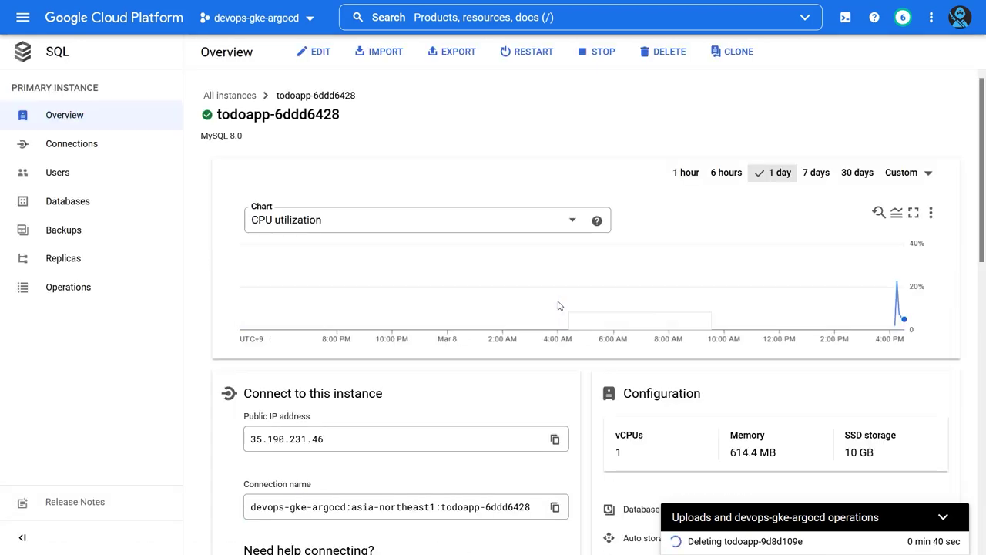
scroll(558, 306, "down", 3)
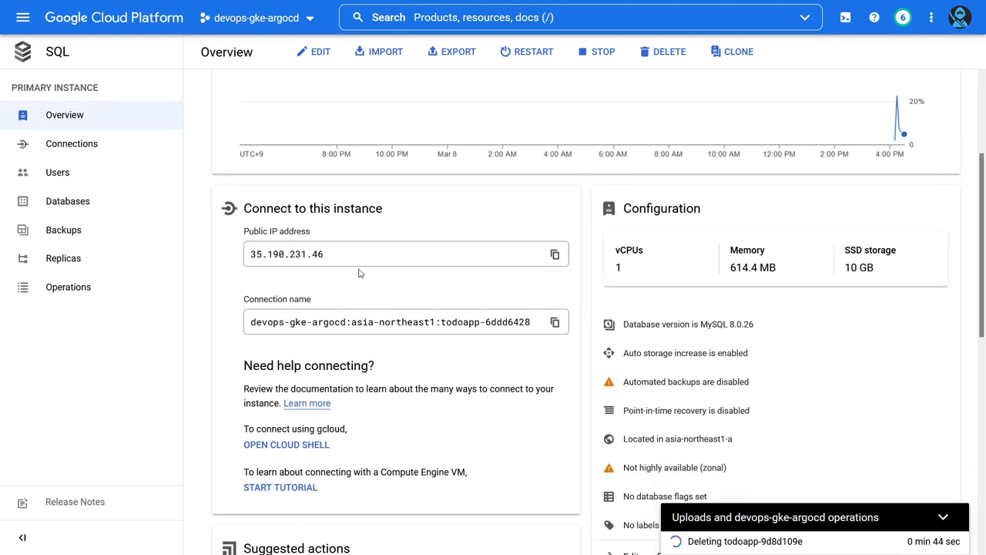
left_click(555, 322)
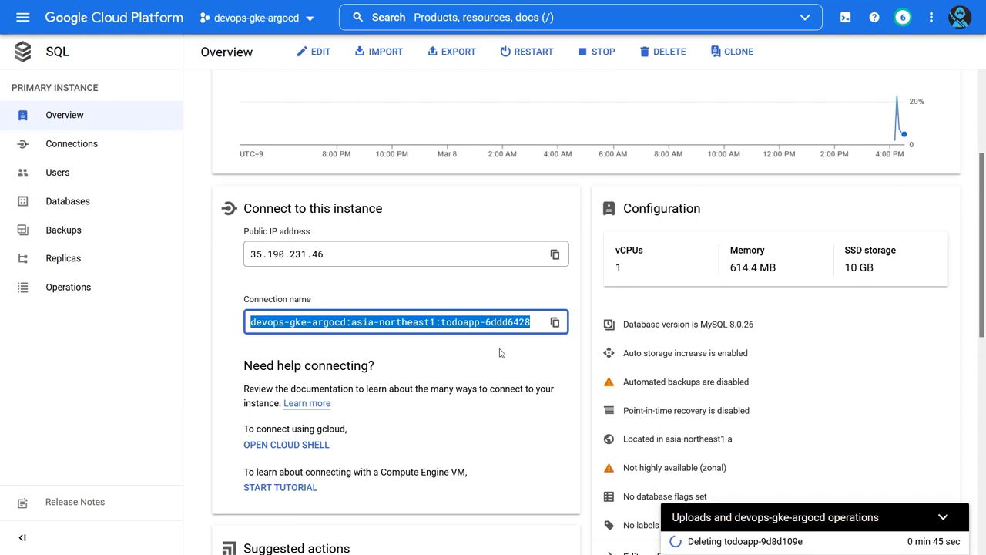
Step: Check the SQL instance's databases for todoapp and its user accounts for admin
left_click(116, 201)
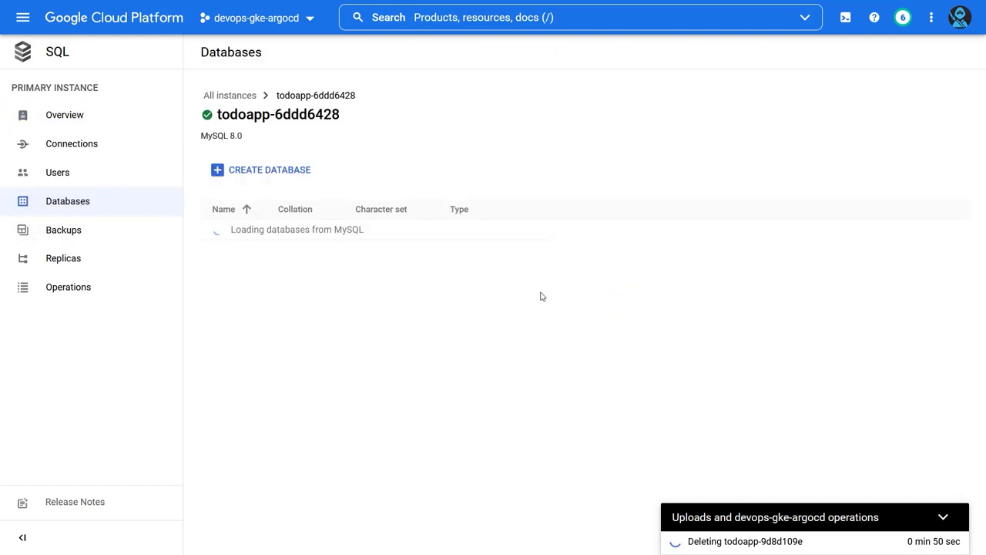
left_click_drag(202, 318, 267, 320)
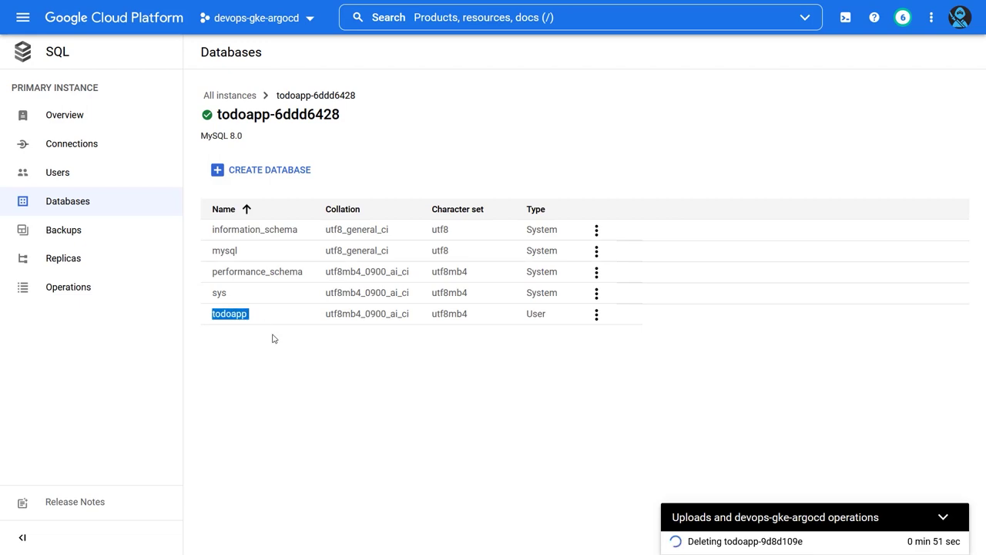
left_click(367, 348)
left_click(94, 178)
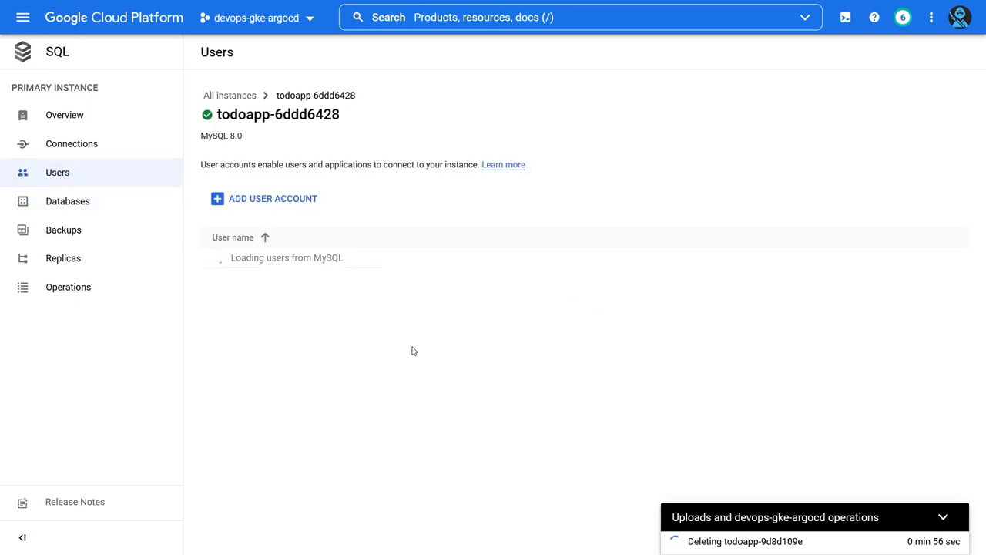
double_click(270, 259)
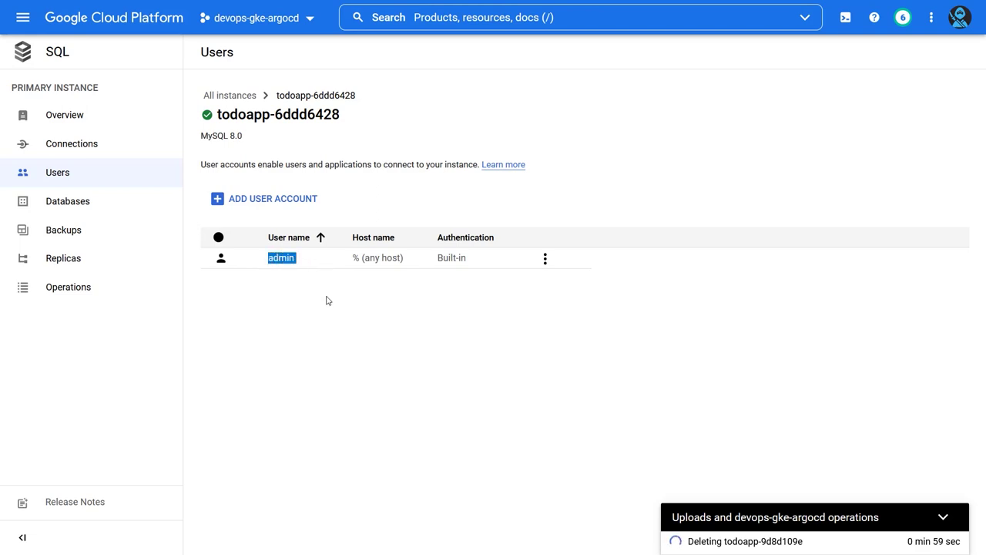
left_click(515, 316)
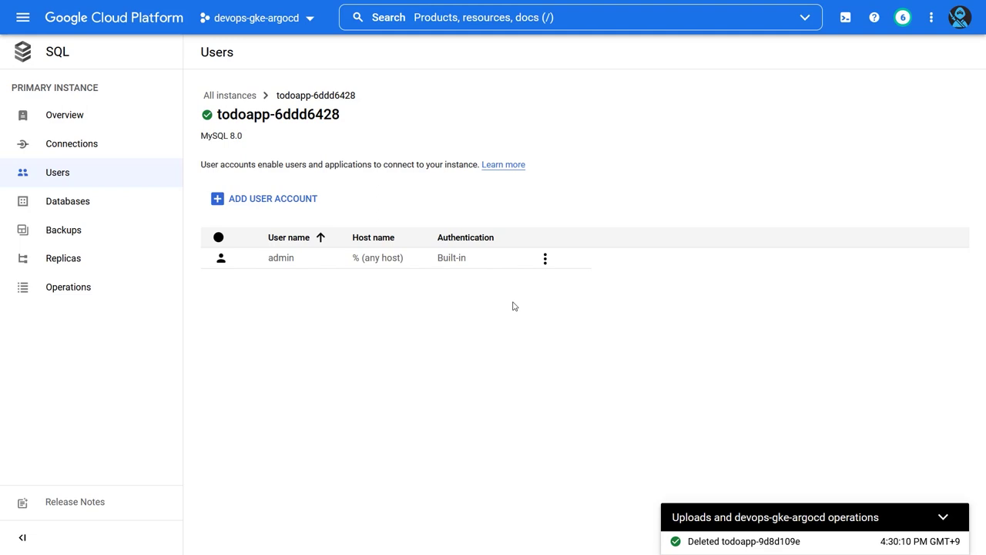
Step: Open github-pool-5a40 in Workload Identity Federation and check its connected service accounts
left_click(22, 17)
mouse_move(77, 412)
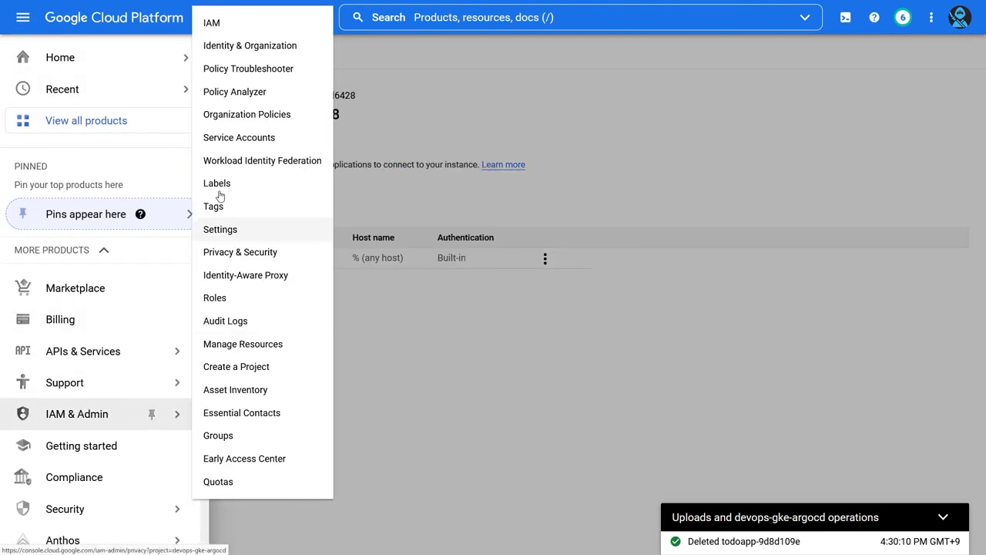
left_click(223, 161)
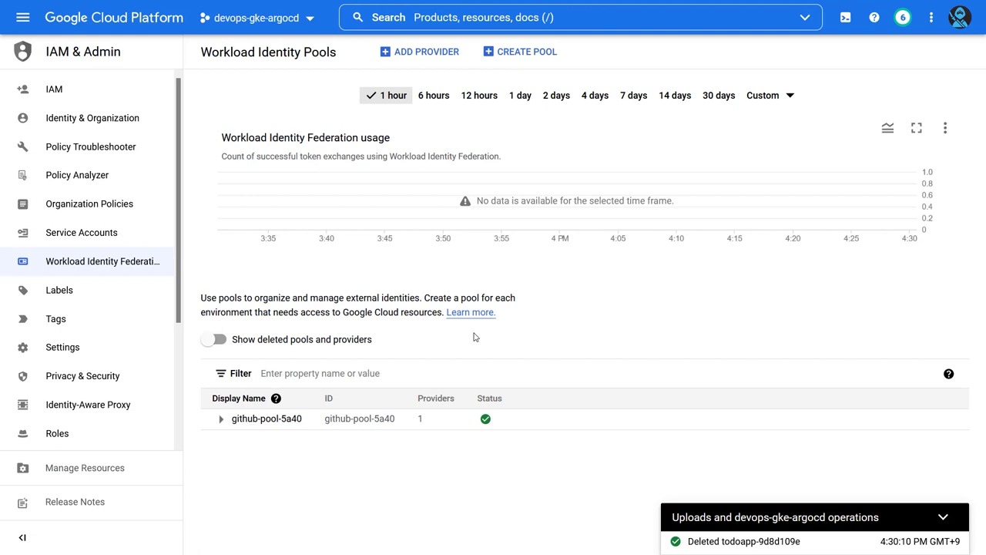
left_click(277, 426)
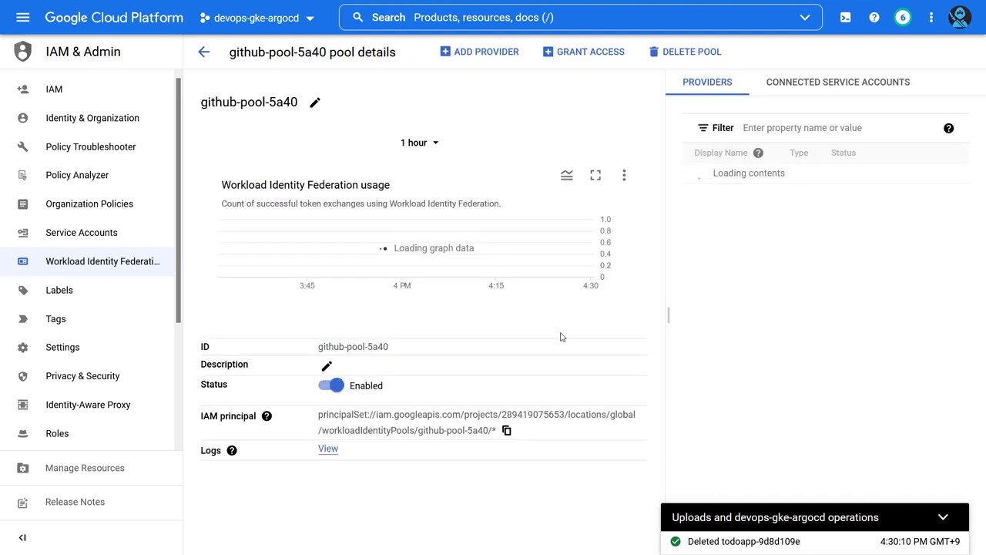
left_click(824, 91)
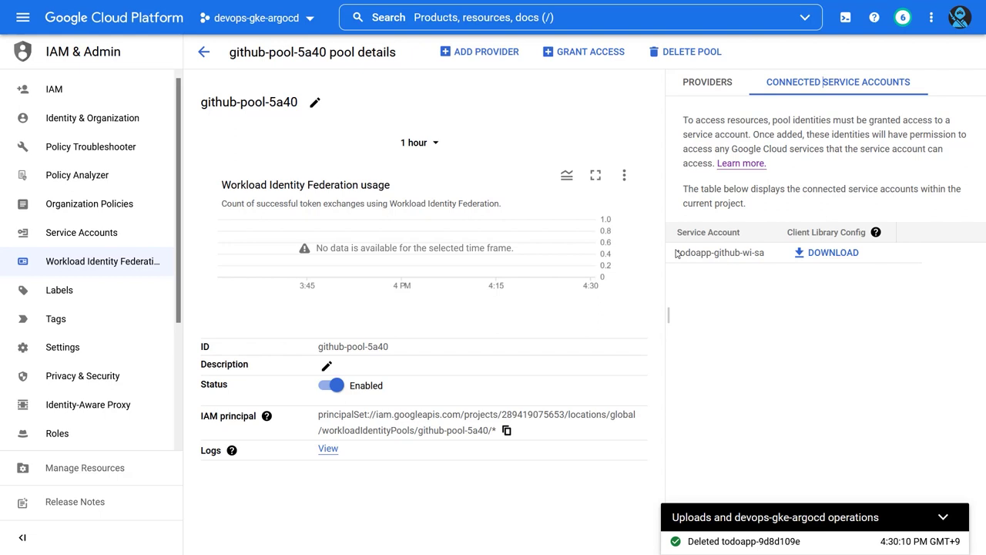
Step: Review the service accounts of the devops-gke-argocd project, including the todoapp backend, GitHub workload identity and node pool accounts
left_click(99, 232)
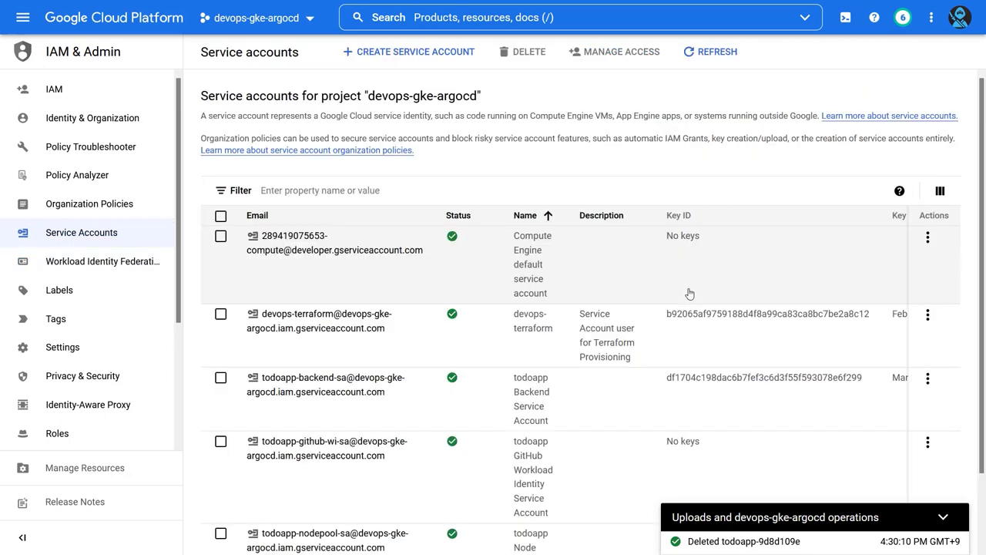
scroll(690, 285, "down", 1)
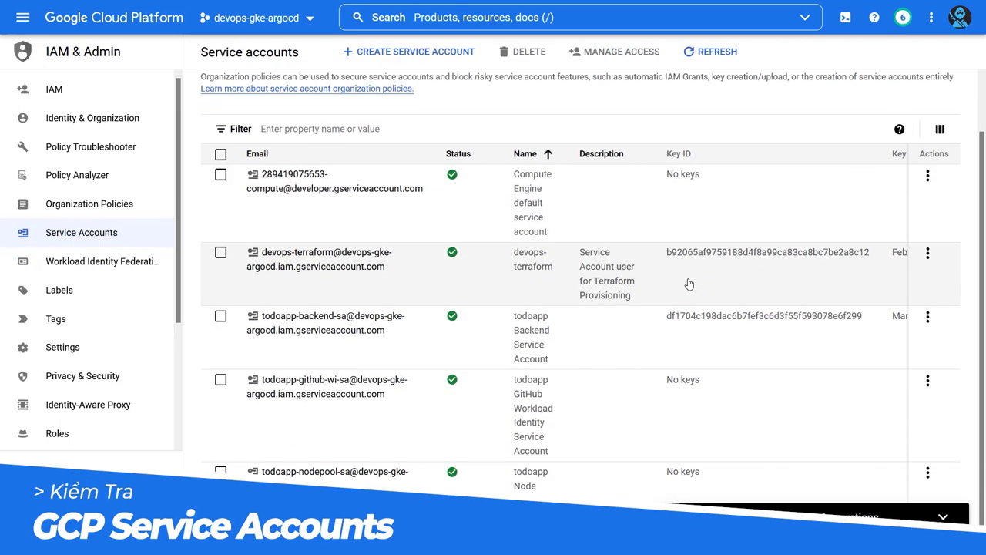
scroll(689, 285, "down", 1)
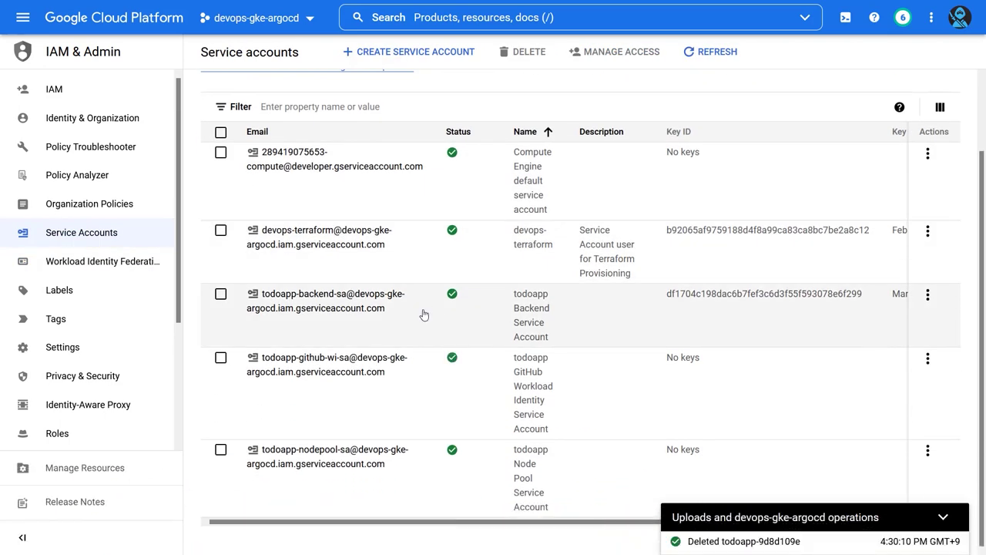
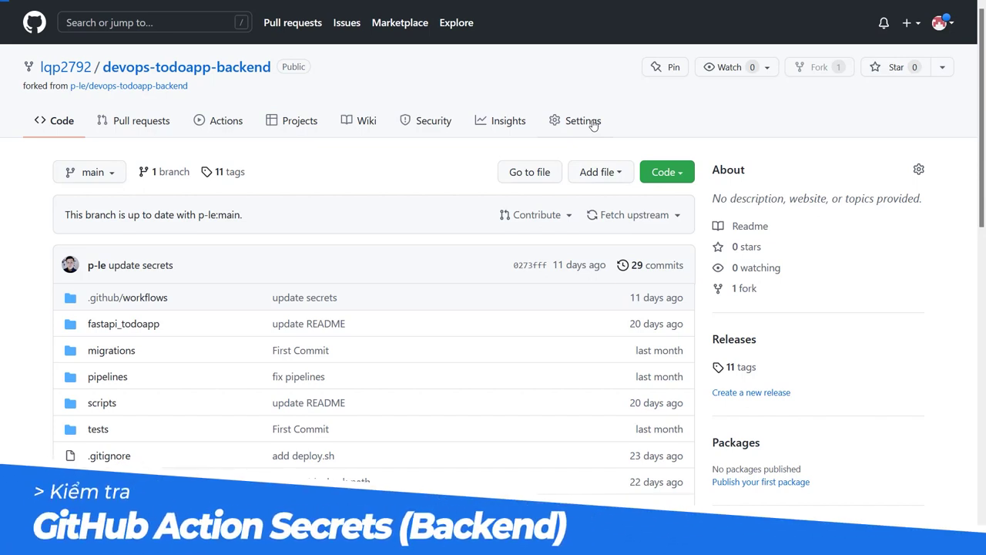
Step: Switch to the devops-todoapp-backend repository on GitHub and open the Actions secrets in its settings
left_click(583, 121)
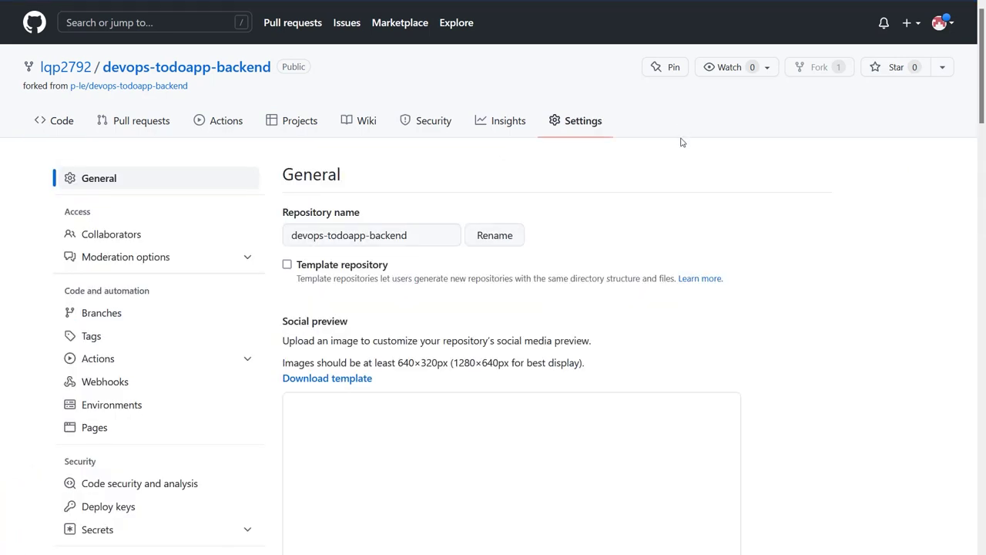
scroll(539, 216, "down", 2)
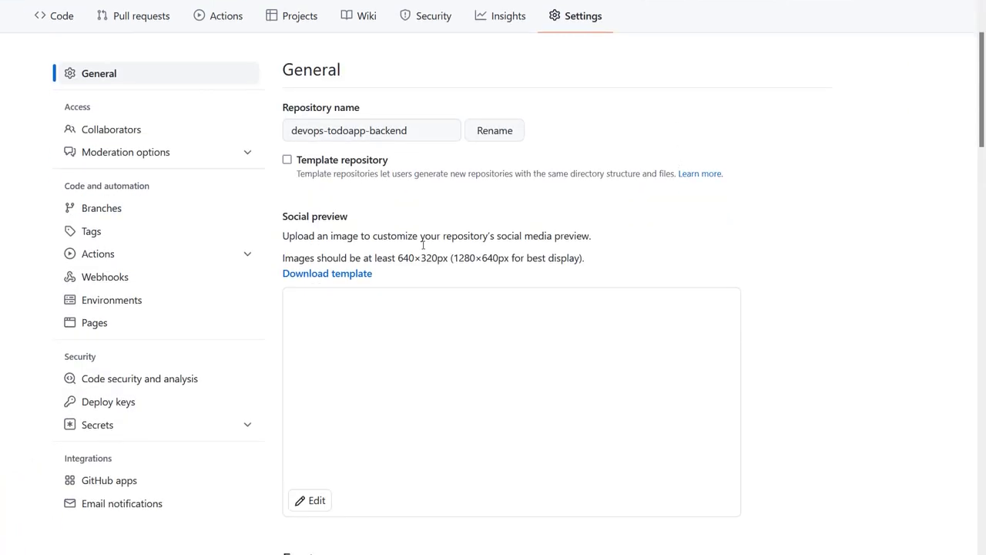
left_click(128, 423)
scroll(469, 385, "down", 4)
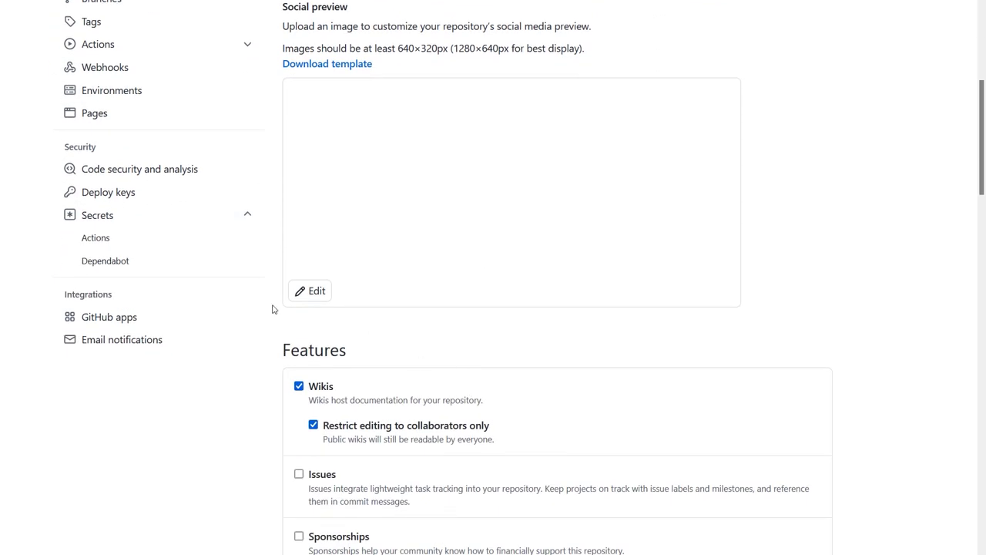
left_click(120, 247)
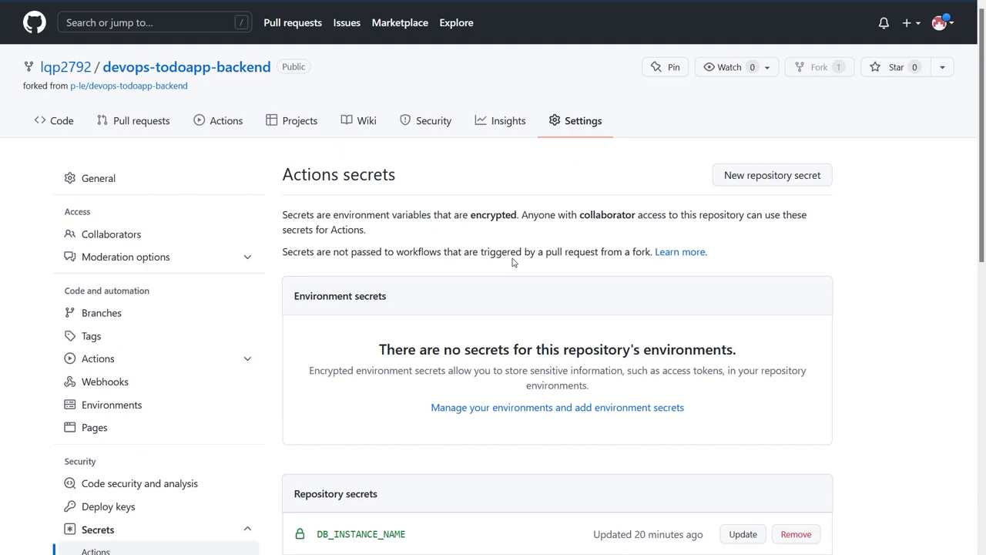
Step: Review the repository secrets DB_INSTANCE_NAME, DB_NAME, GCP_ARTIFACT_REGISTRY_ID, GCP_ARTIFACT_REGISTRY_LOCATION and GCP_PROJECT
scroll(504, 258, "down", 5)
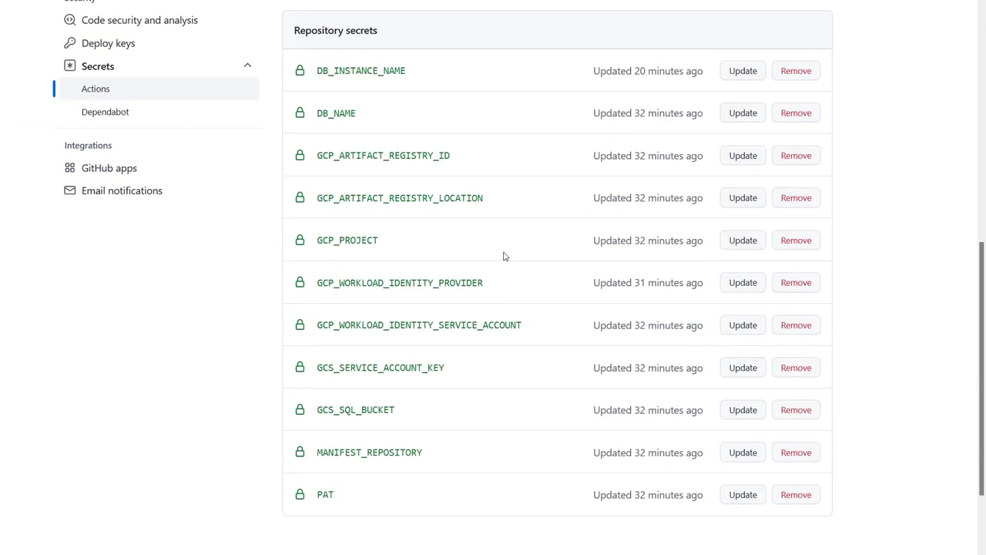
scroll(462, 208, "up", 1)
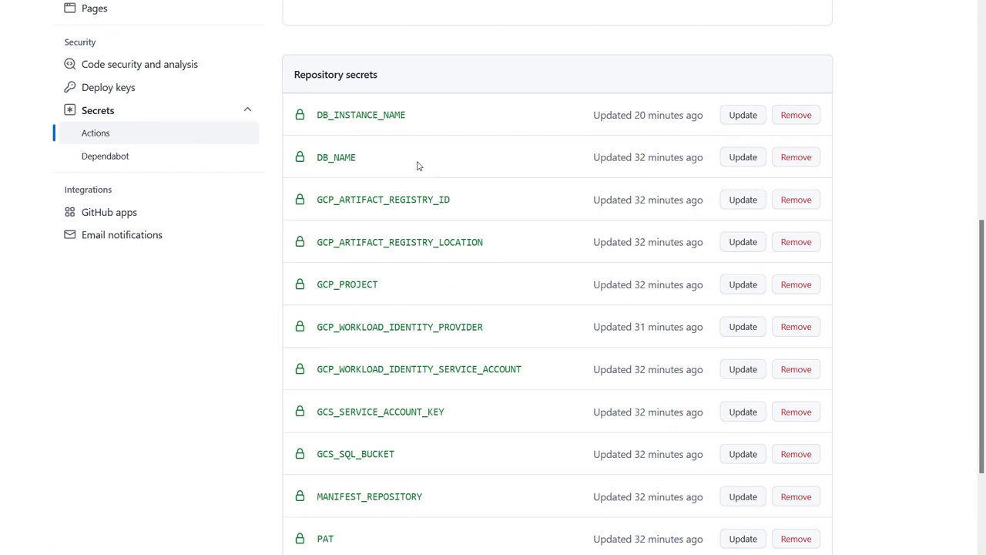
double_click(382, 115)
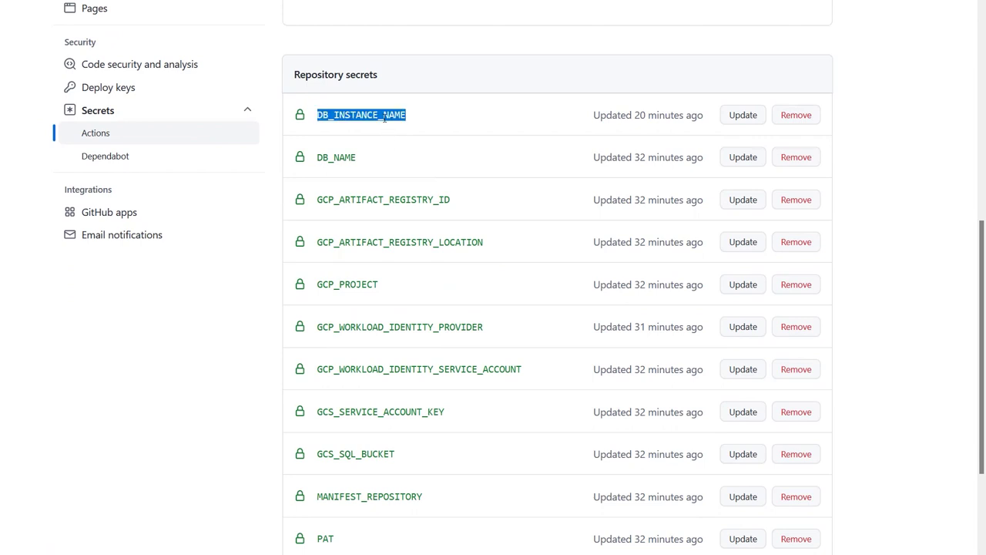
double_click(336, 157)
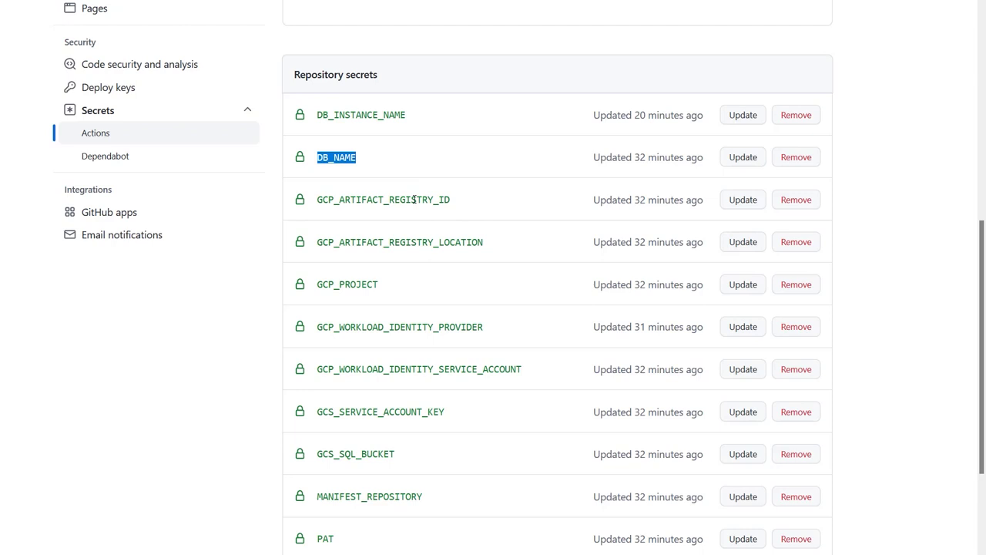
double_click(414, 199)
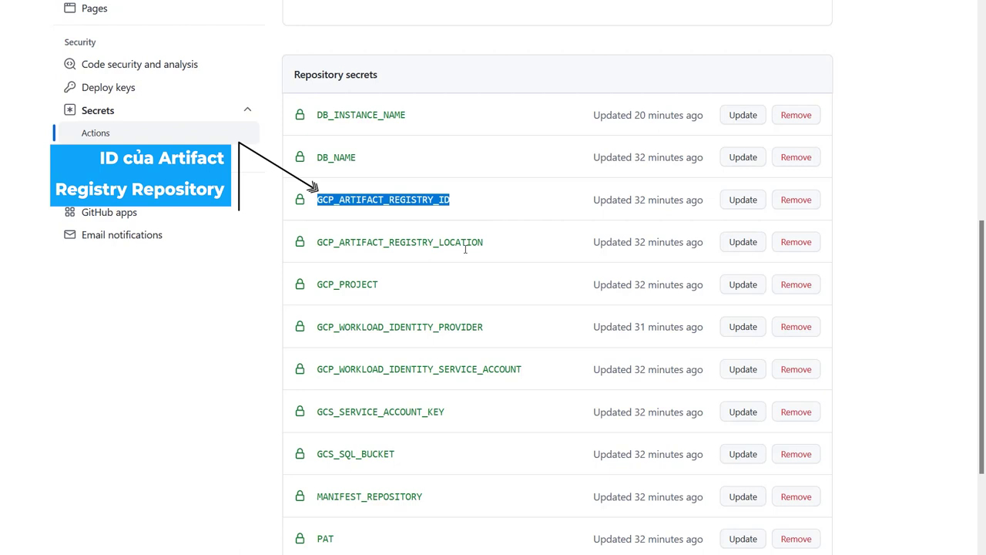
left_click(465, 243)
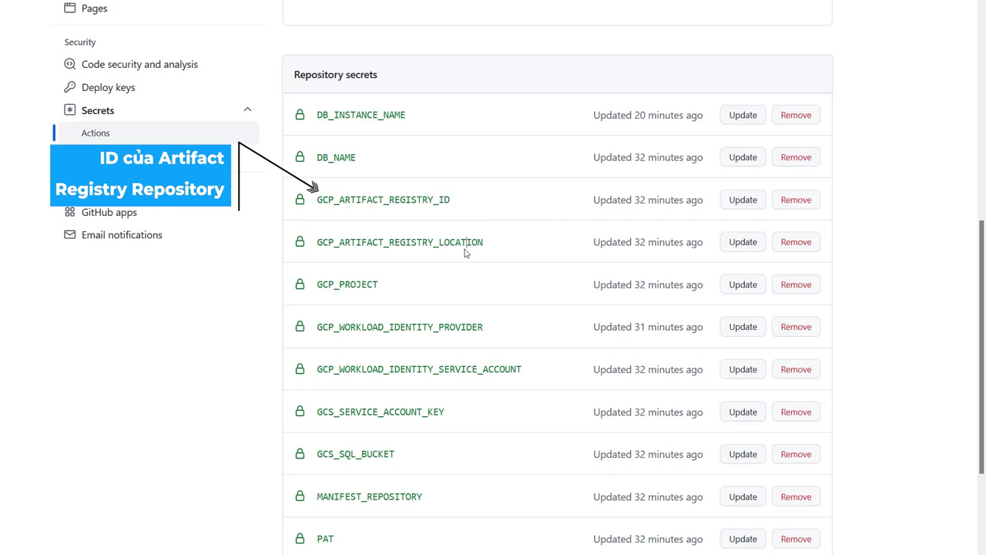
double_click(465, 244)
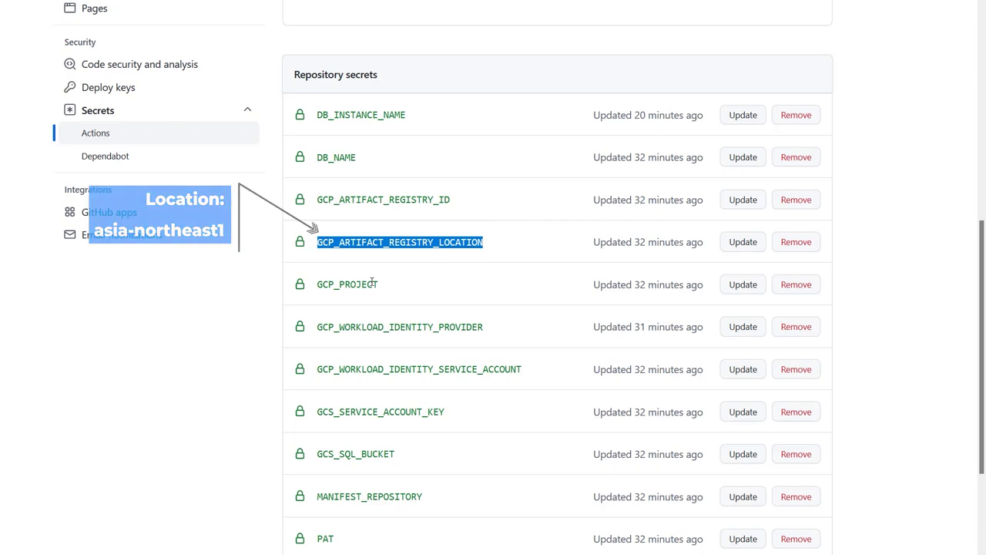
double_click(372, 285)
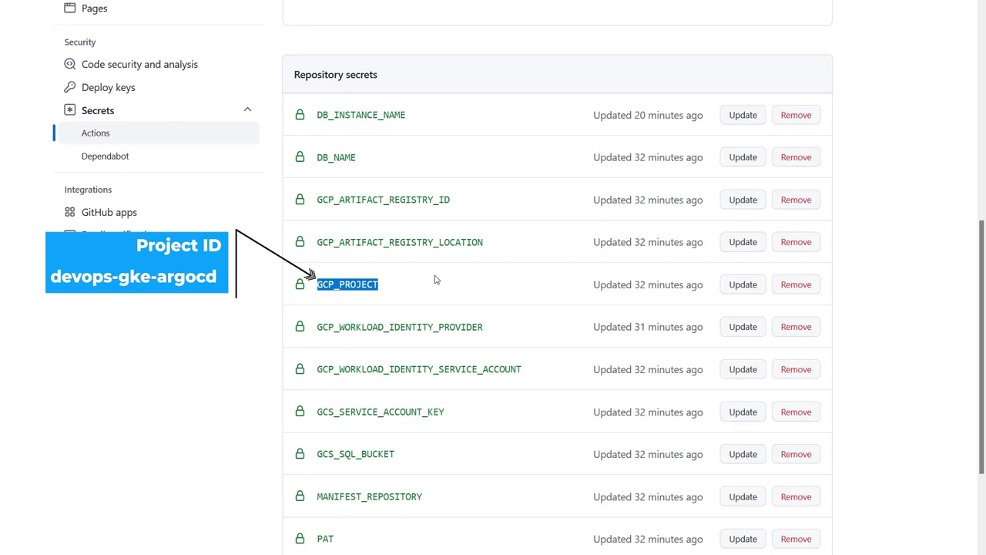
Step: Review the repository secrets for the workload identity provider and service account, the GCS service account key, the SQL bucket and the manifest repository
scroll(432, 262, "down", 2)
double_click(435, 222)
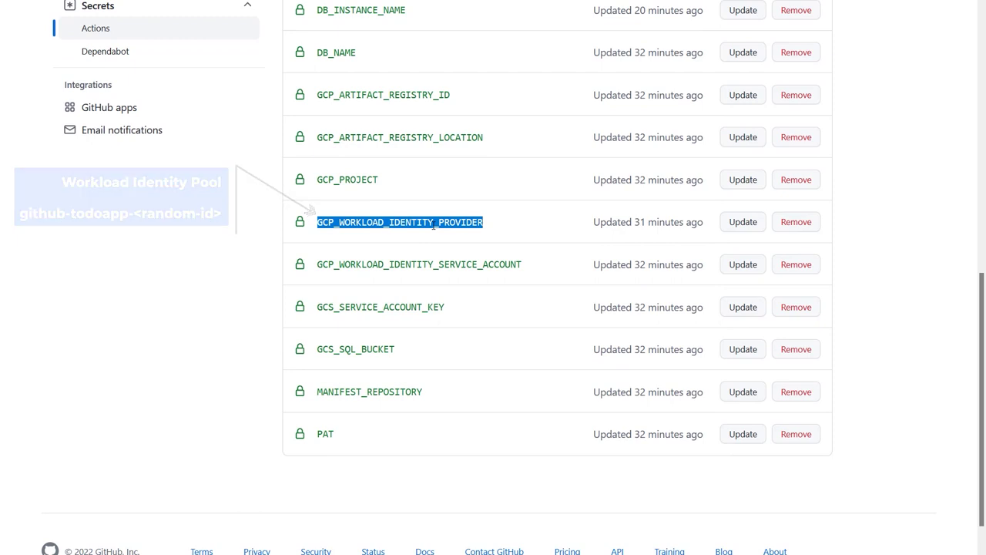
left_click(433, 264)
double_click(433, 264)
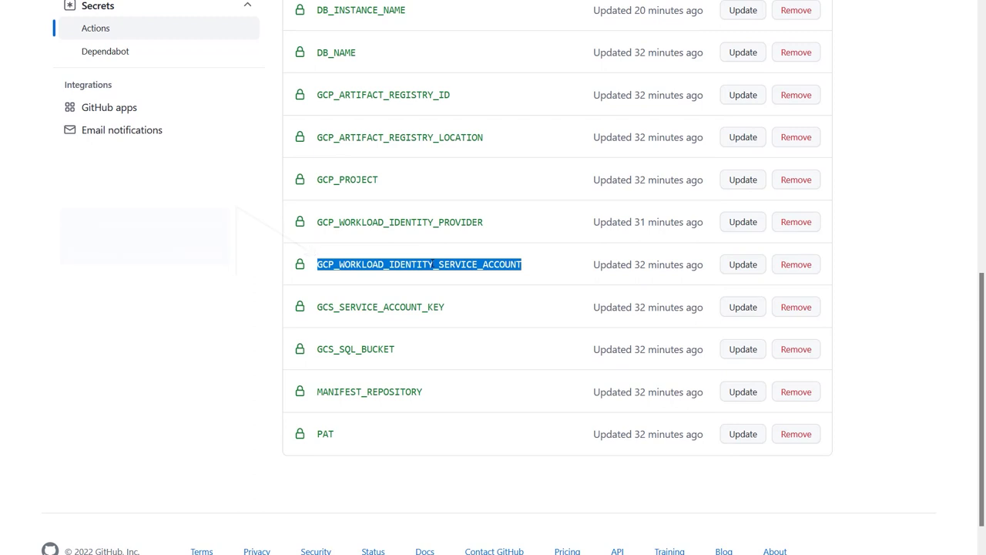
double_click(421, 305)
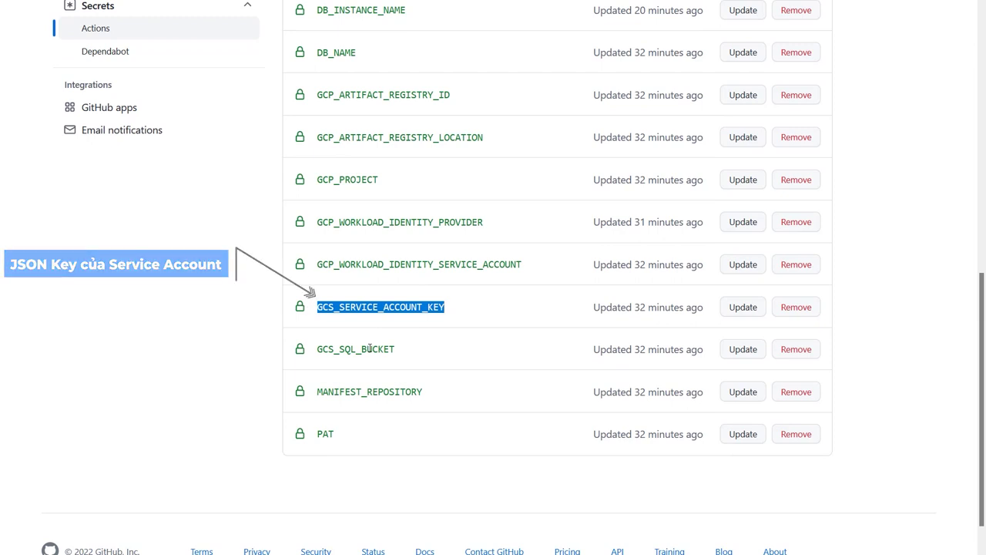
double_click(368, 348)
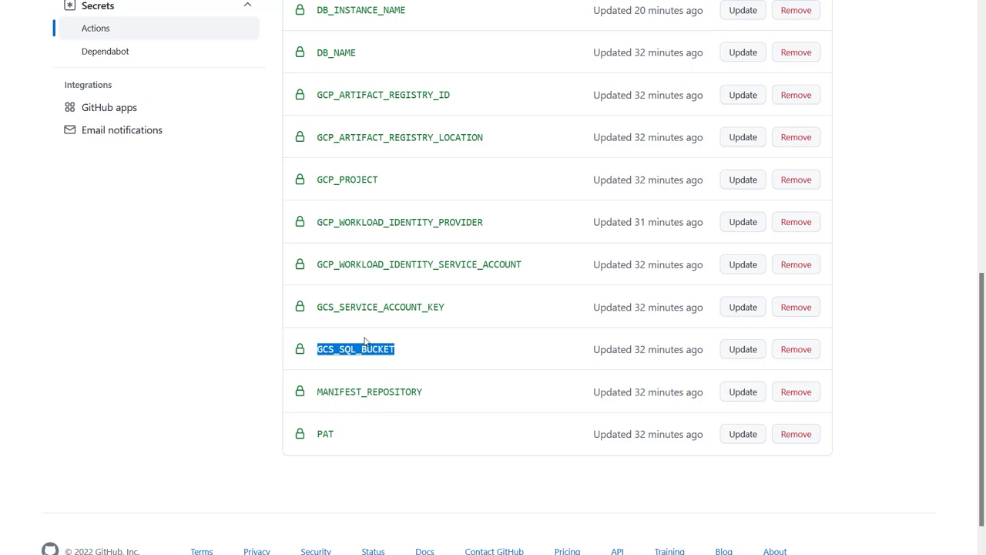
double_click(372, 392)
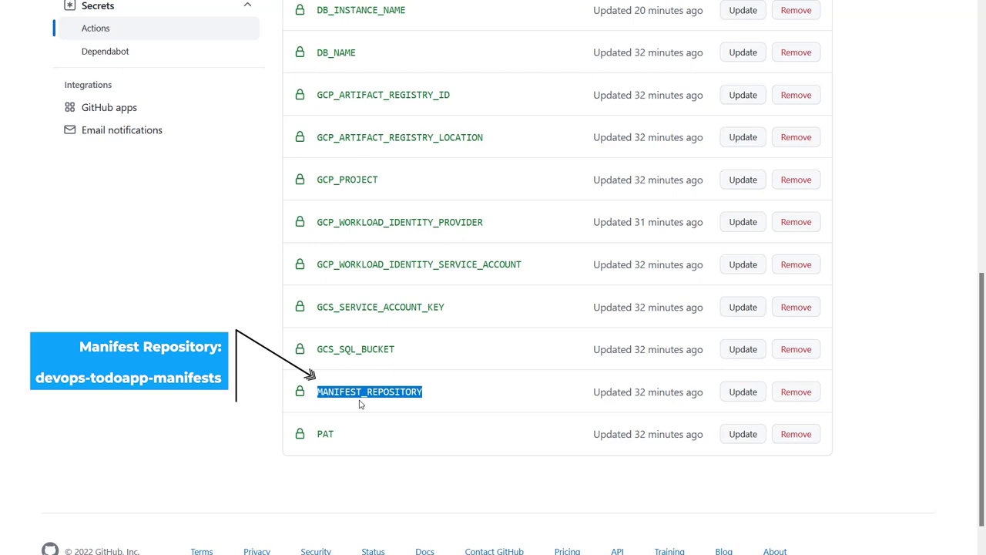
Step: Check the backend's PAT secret, and open the Actions secrets in the settings of the devops-todoapp-frontend repository
double_click(323, 432)
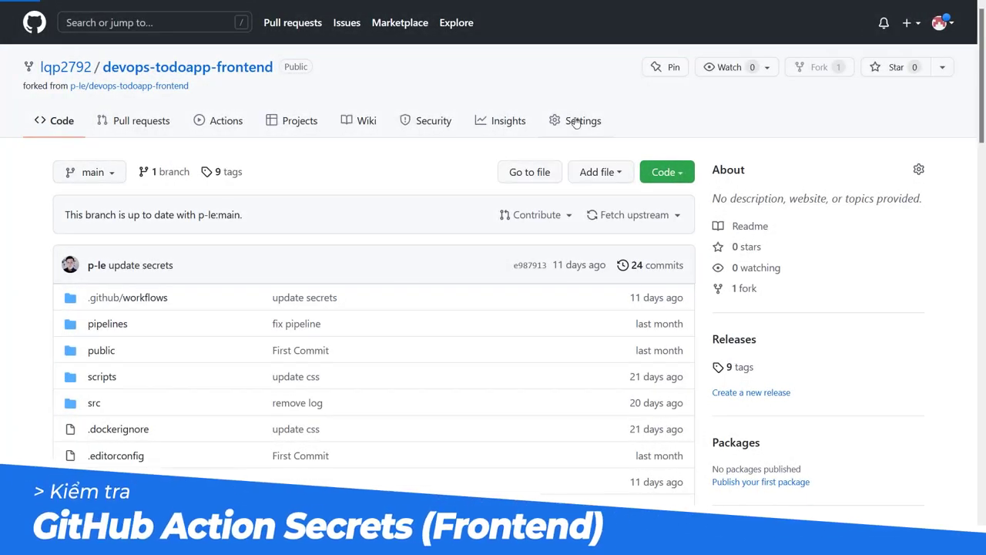
left_click(577, 120)
scroll(247, 328, "down", 3)
left_click(141, 324)
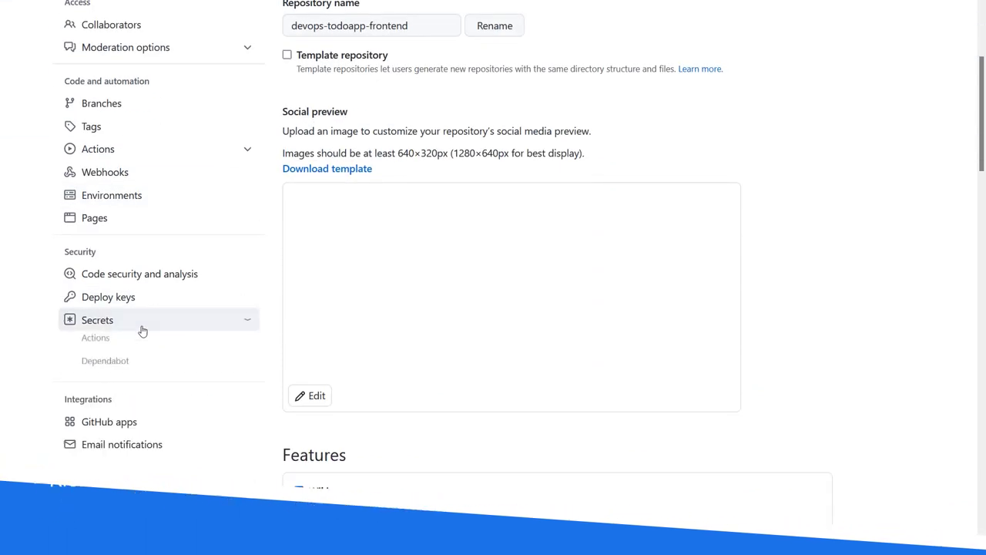
left_click(148, 341)
scroll(502, 326, "down", 4)
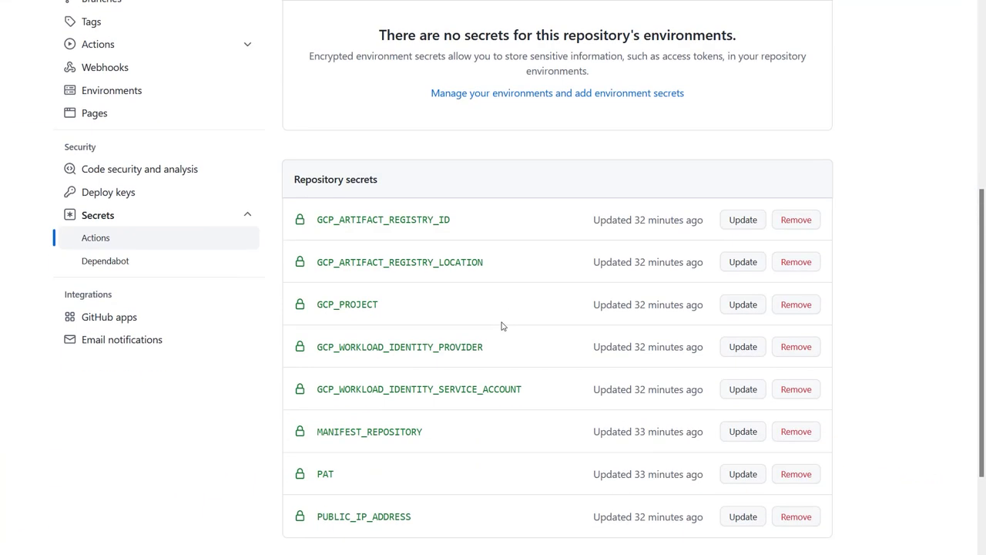
scroll(408, 123, "down", 2)
Step: Review the frontend repository secrets for the Artifact Registry, GCP project, workload identity, manifest repository, PAT and public IP address
double_click(406, 98)
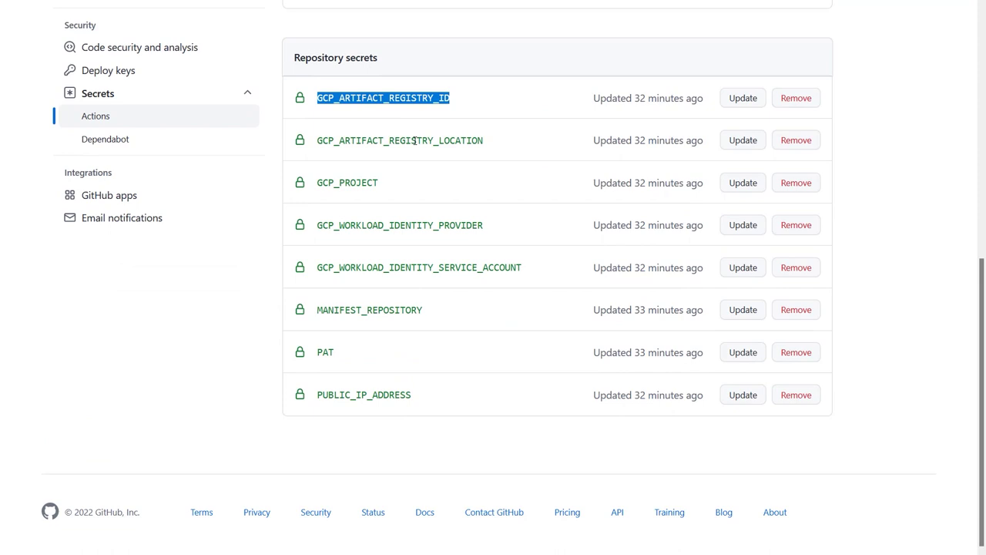
double_click(416, 140)
double_click(349, 183)
double_click(381, 225)
double_click(383, 267)
double_click(374, 308)
double_click(329, 353)
double_click(348, 395)
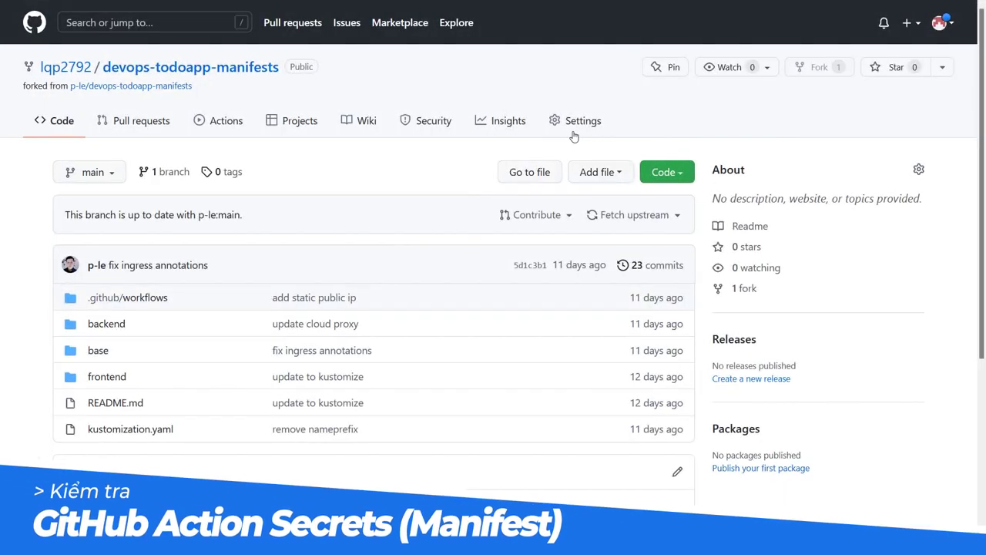
Step: Open the Actions secrets in the settings of the devops-todoapp-manifests repository and bring up its repository secrets
left_click(575, 133)
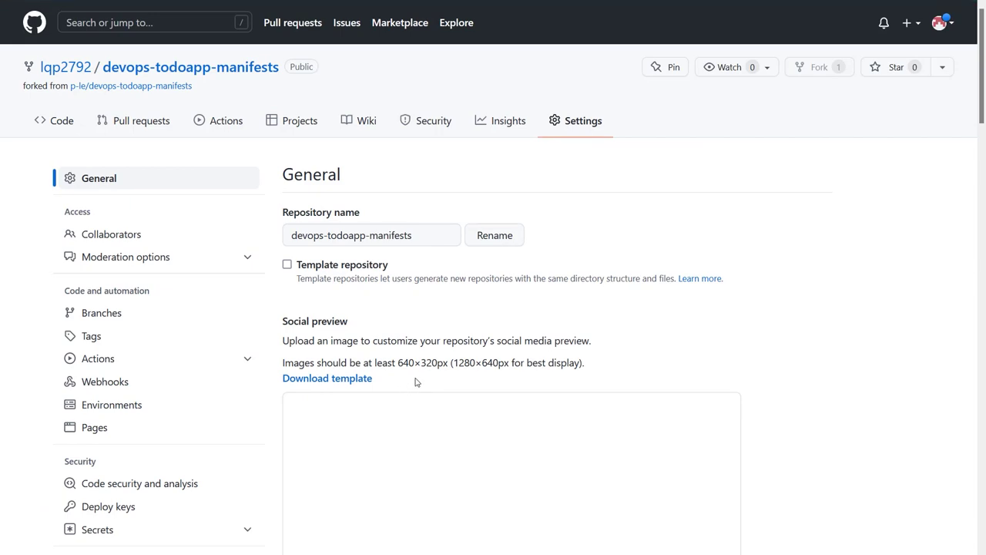
scroll(412, 354, "down", 5)
scroll(414, 321, "up", 2)
left_click(135, 320)
left_click(132, 341)
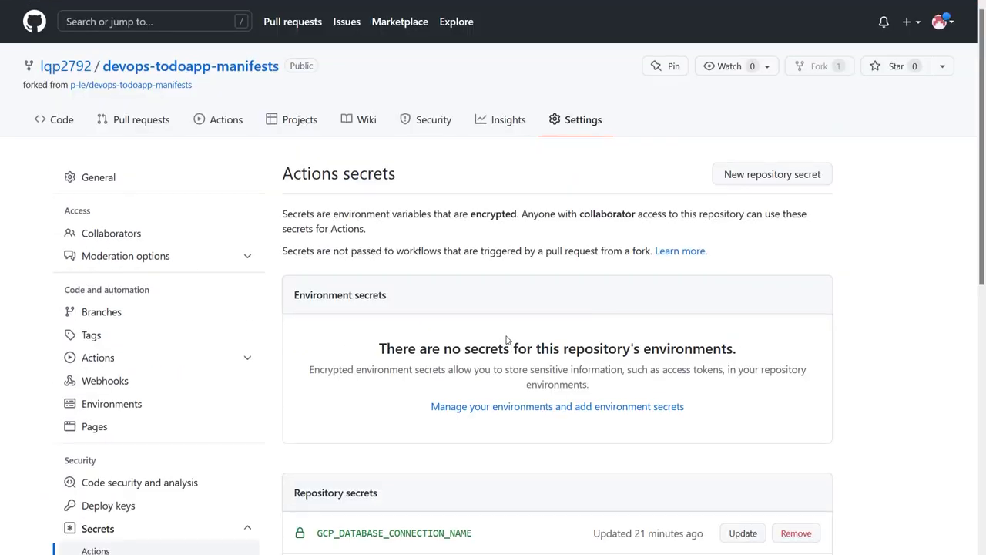
scroll(493, 339, "down", 5)
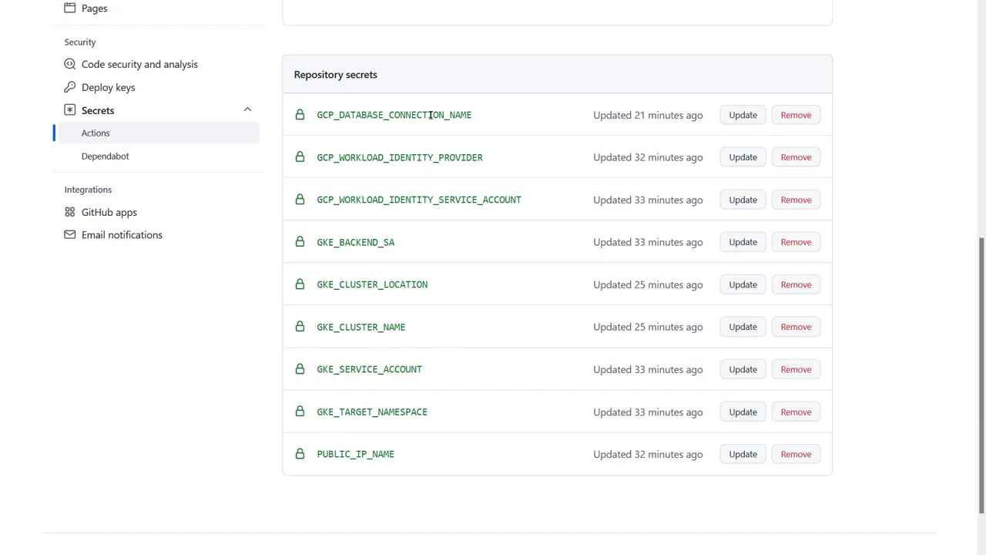
Step: Review the manifest repository secrets GCP_DATABASE_CONNECTION_NAME, GCP_WORKLOAD_IDENTITY_PROVIDER, GCP_WORKLOAD_IDENTITY_SERVICE_ACCOUNT and GKE_BACKEND_SA
double_click(430, 115)
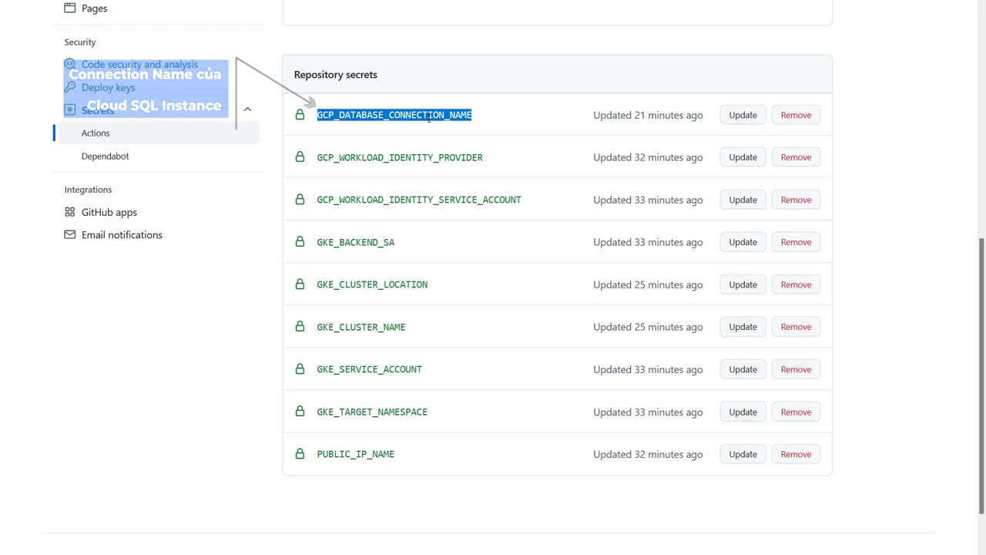
double_click(403, 157)
double_click(396, 199)
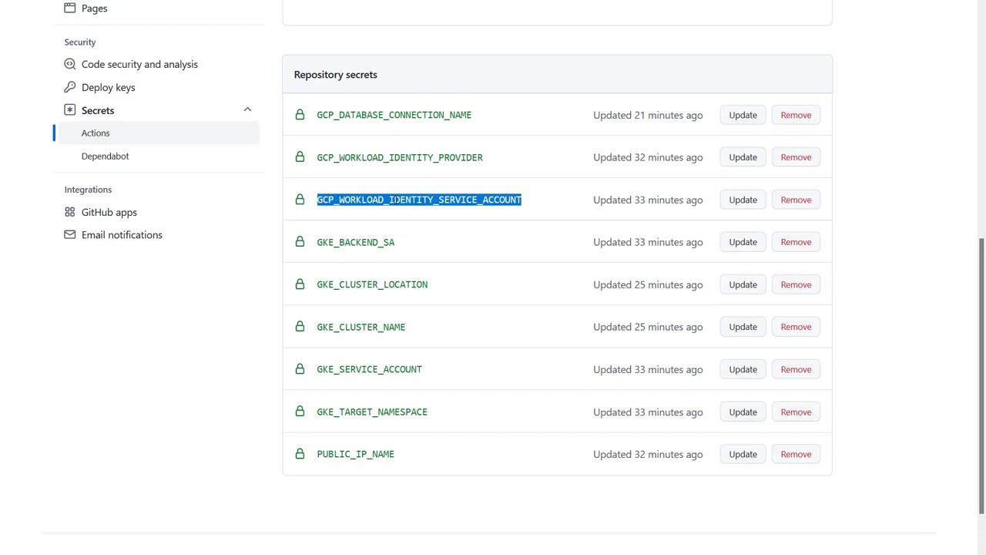
left_click(379, 241)
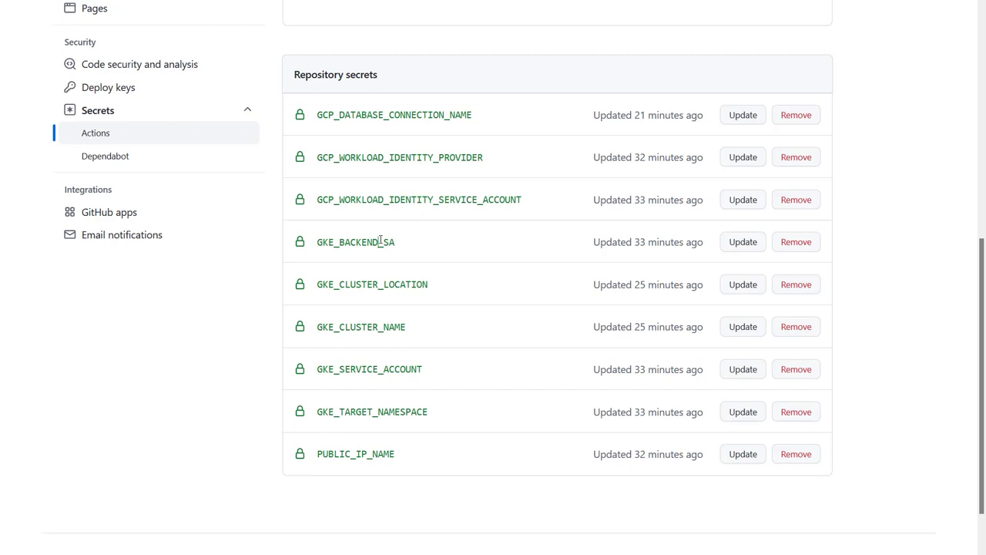
double_click(380, 241)
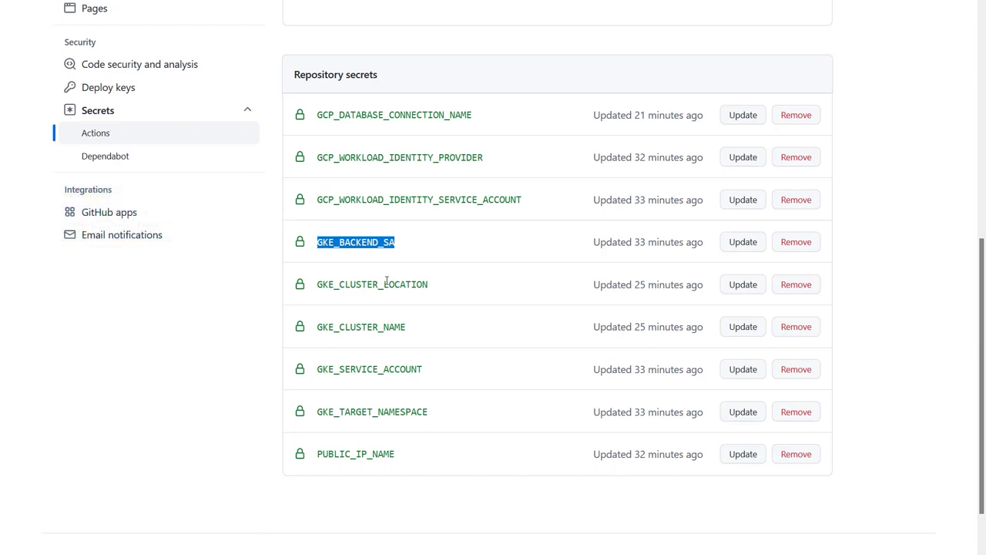
Step: Review the manifest repository secrets GKE_CLUSTER_LOCATION, GKE_CLUSTER_NAME, GKE_SERVICE_ACCOUNT, GKE_TARGET_NAMESPACE and PUBLIC_IP_NAME
double_click(386, 283)
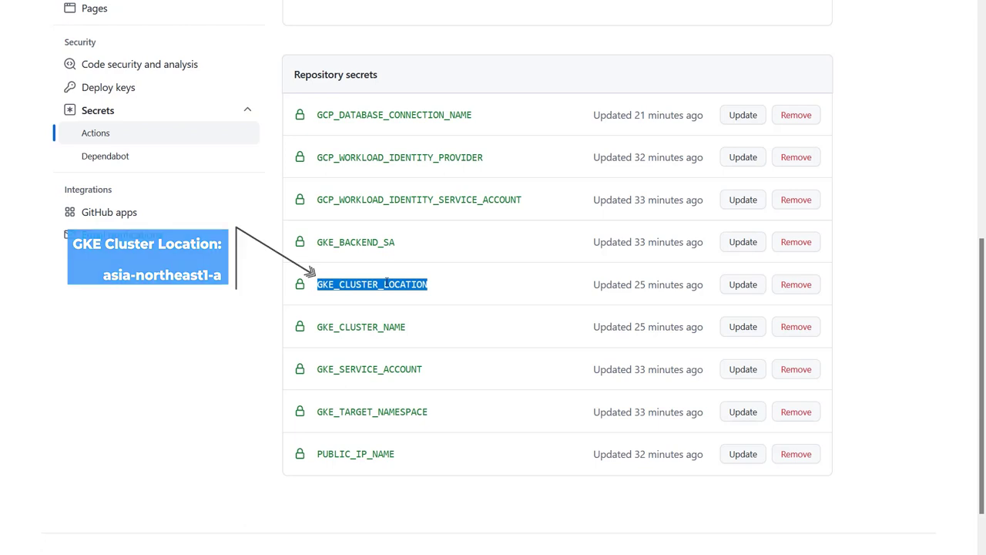
double_click(377, 324)
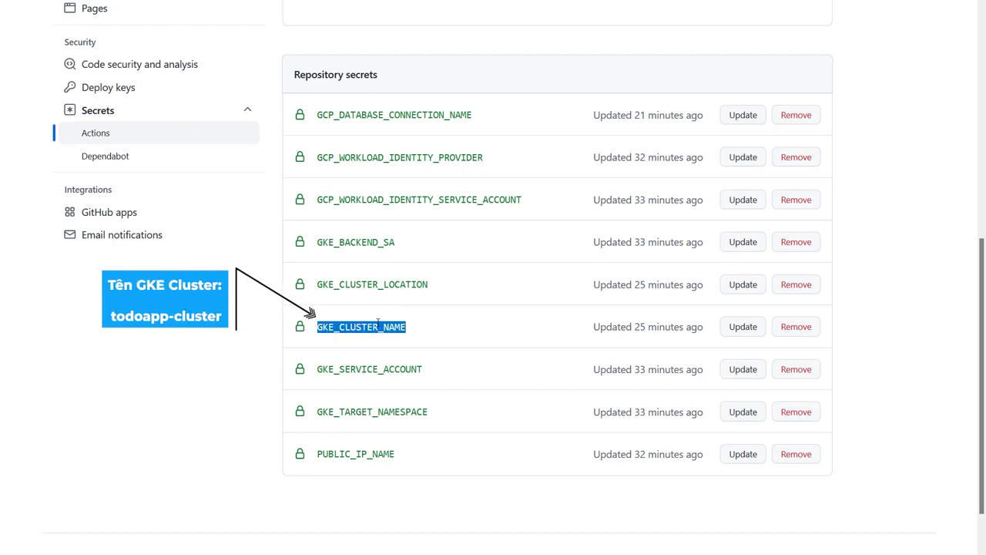
double_click(375, 372)
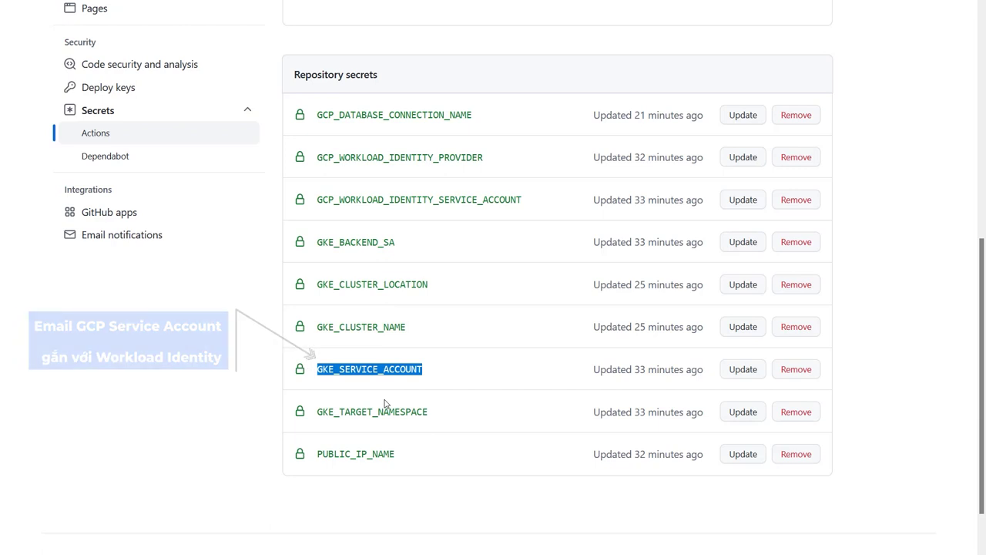
double_click(386, 410)
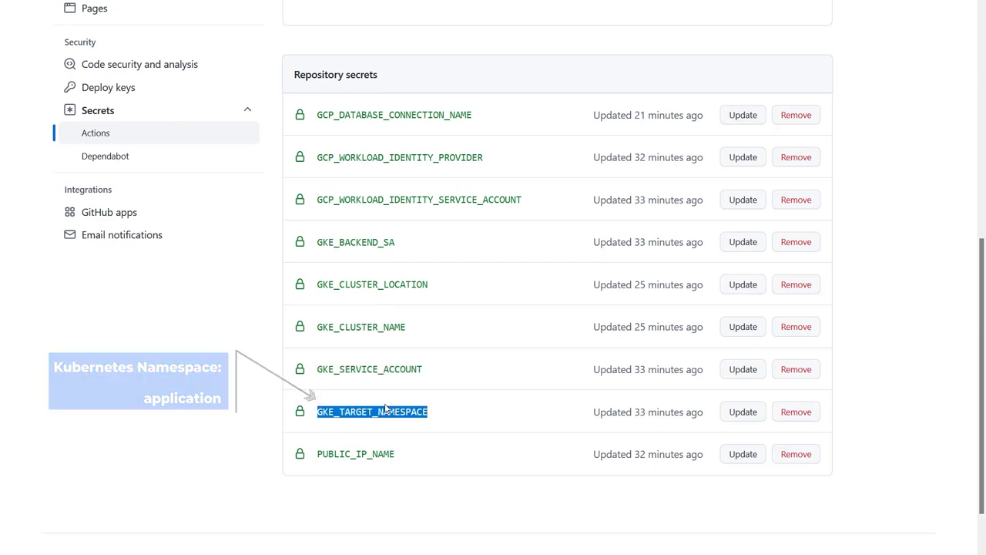
left_click(376, 453)
double_click(383, 453)
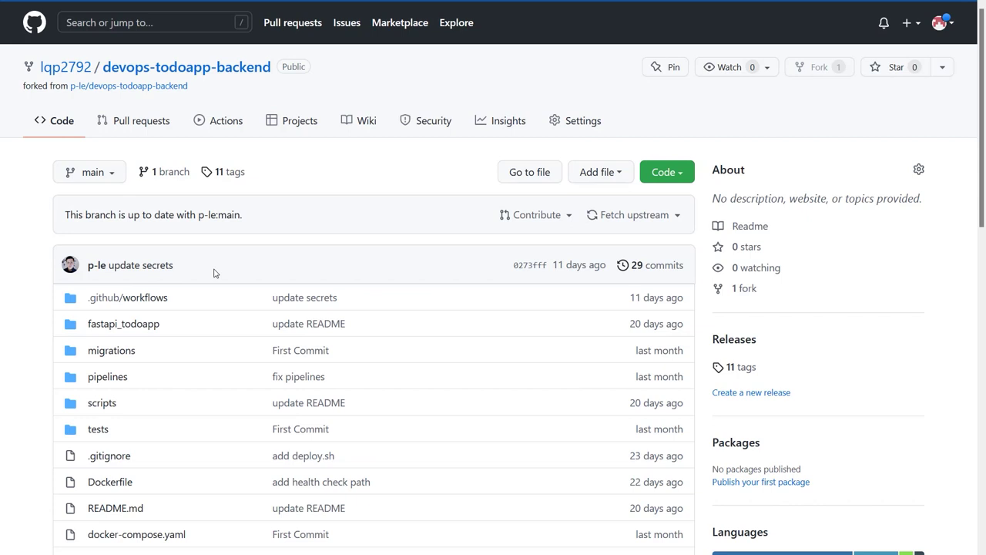
Step: Open the build.yaml workflow from .github/workflows in the devops-todoapp-backend repository
left_click(134, 297)
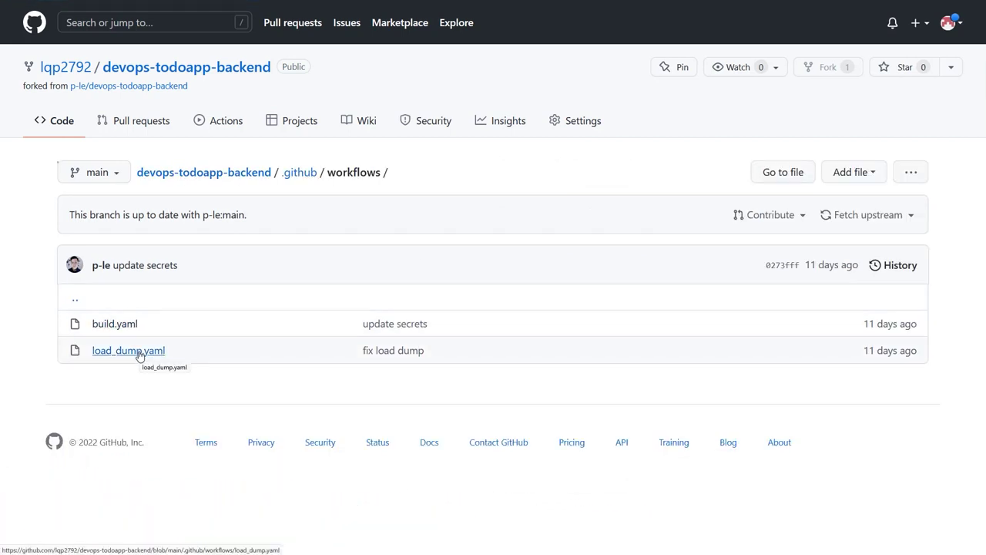
left_click(128, 327)
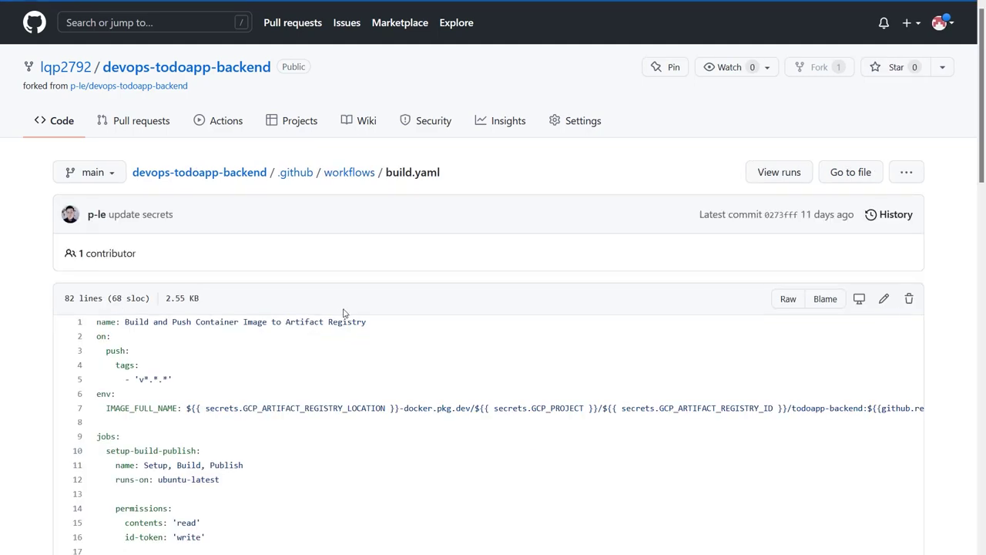
scroll(344, 312, "down", 3)
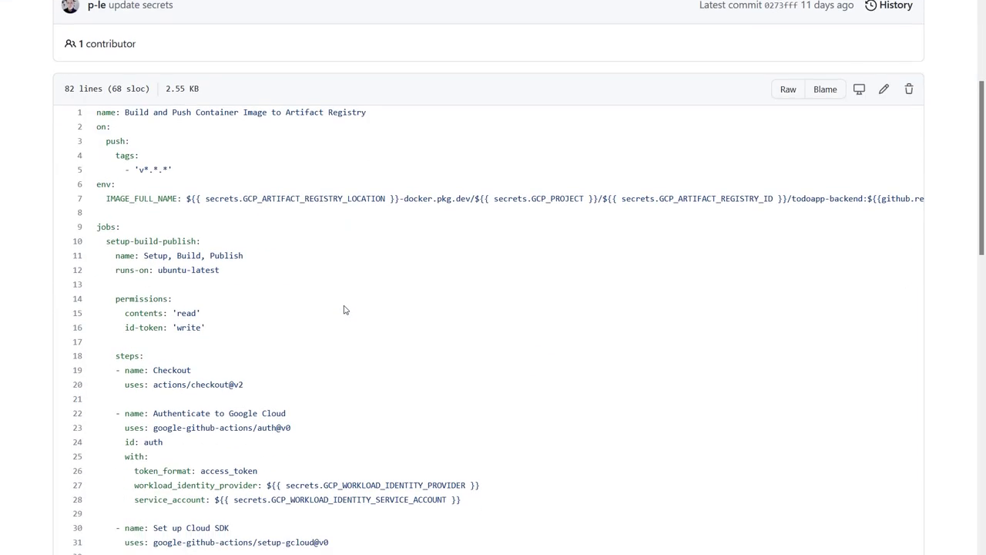
Step: Examine how IMAGE_FULL_NAME is composed from the registry location, project, registry ID and github.ref_name in build.yaml
double_click(142, 198)
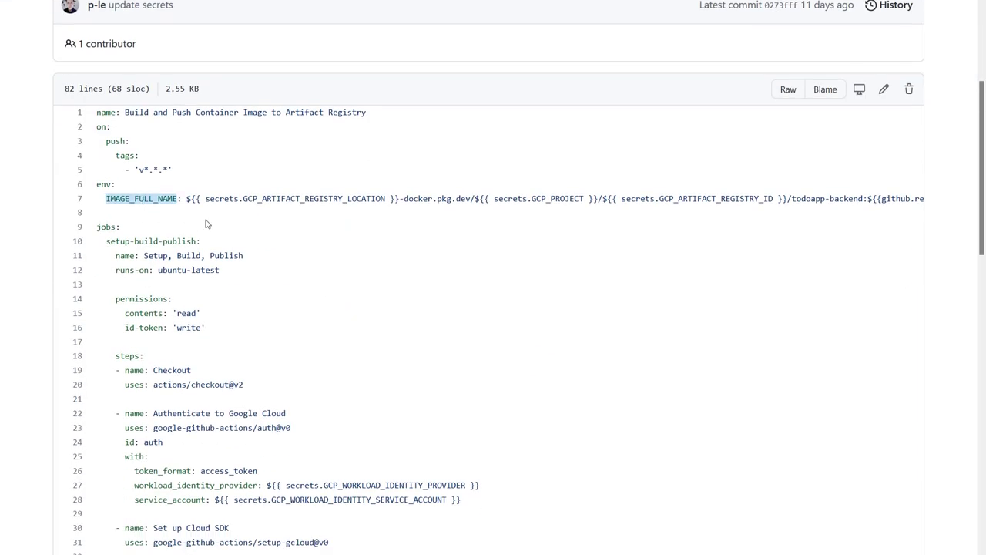
double_click(302, 199)
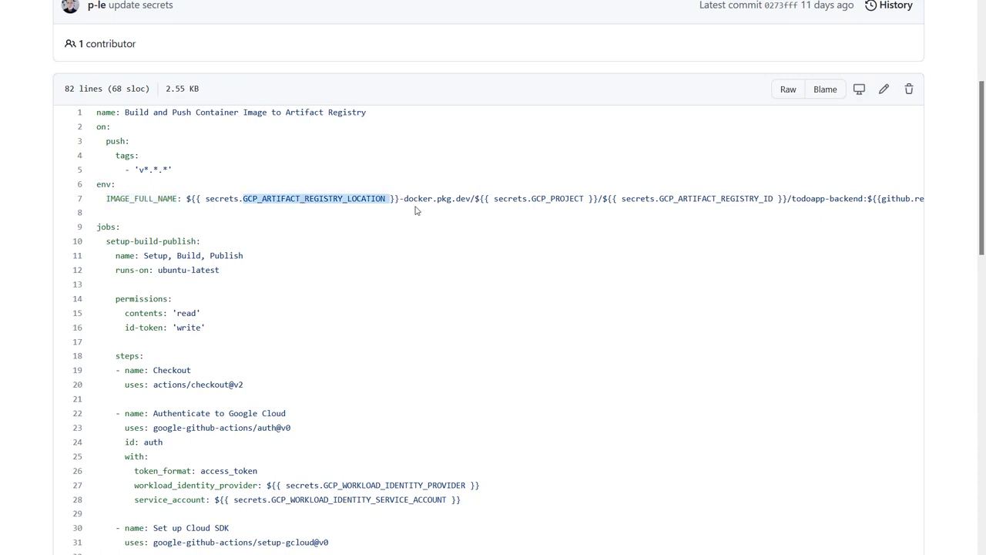
double_click(539, 199)
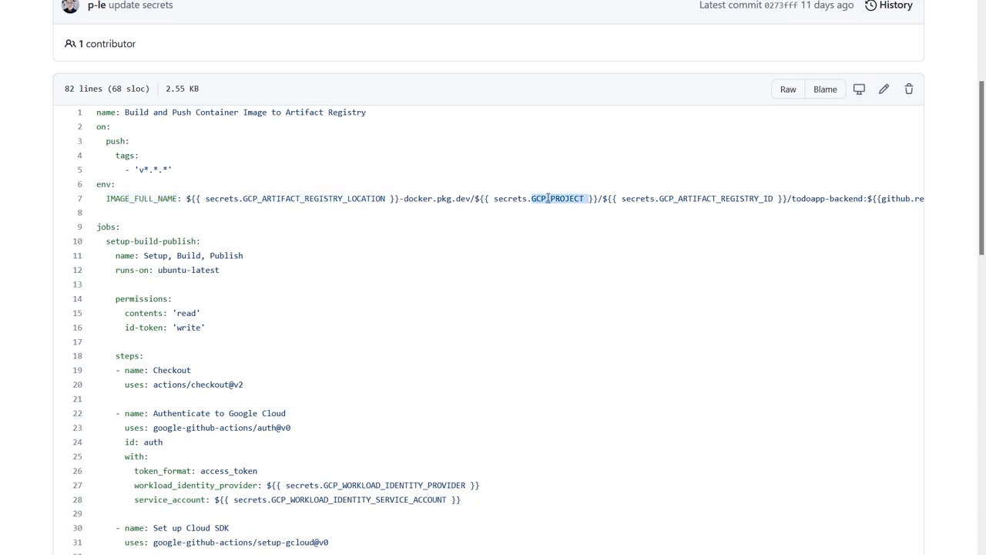
double_click(723, 199)
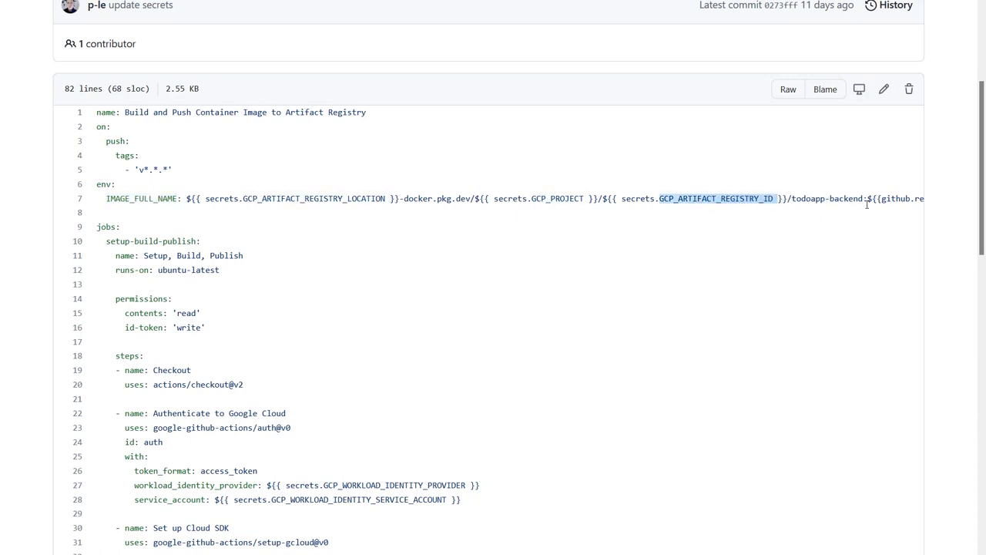
left_click_drag(871, 198, 934, 199)
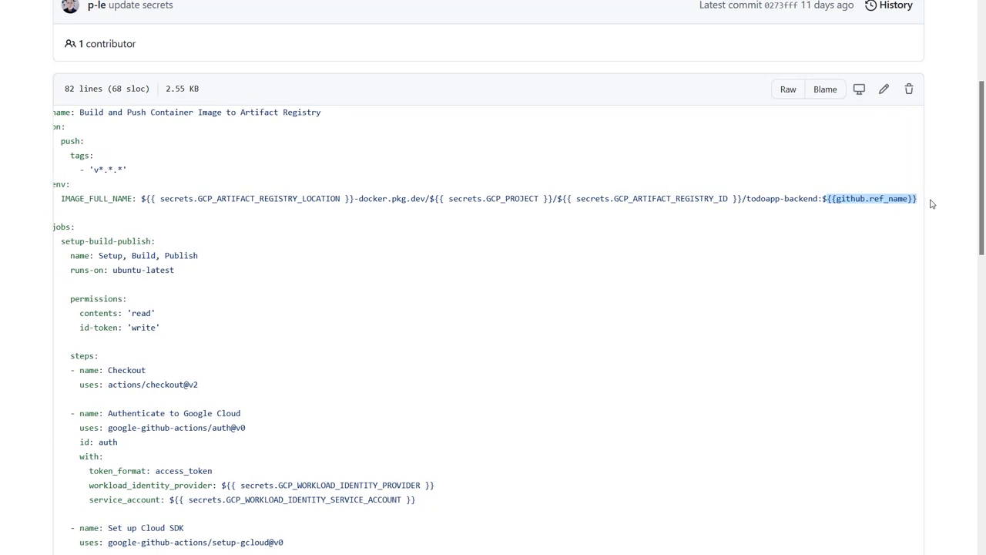
double_click(890, 198)
left_click(485, 231)
Step: Examine the setup-build-publish job's name, its Google Cloud authentication step with the workload identity secrets, and its permissions
left_click_drag(285, 259, 66, 266)
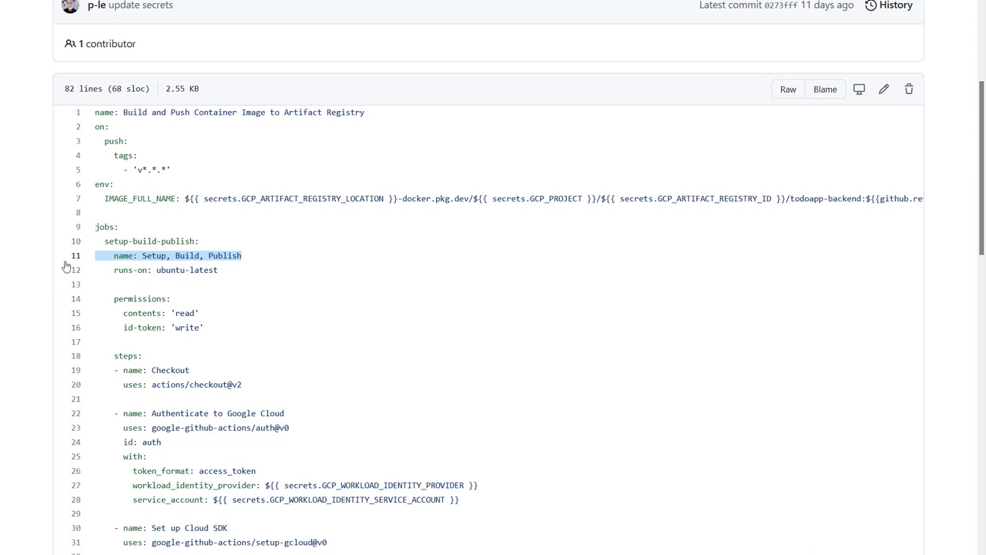
left_click(254, 300)
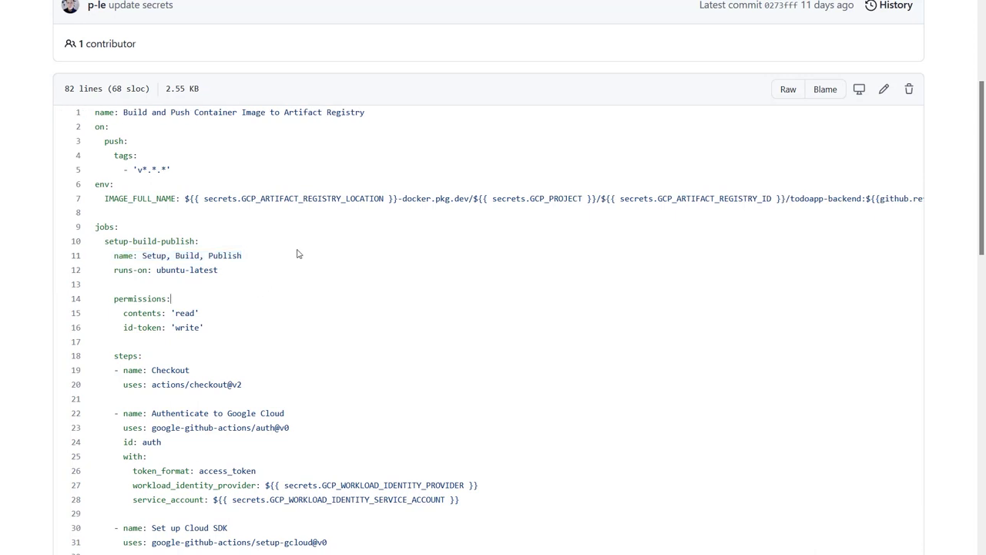
scroll(293, 247, "down", 3)
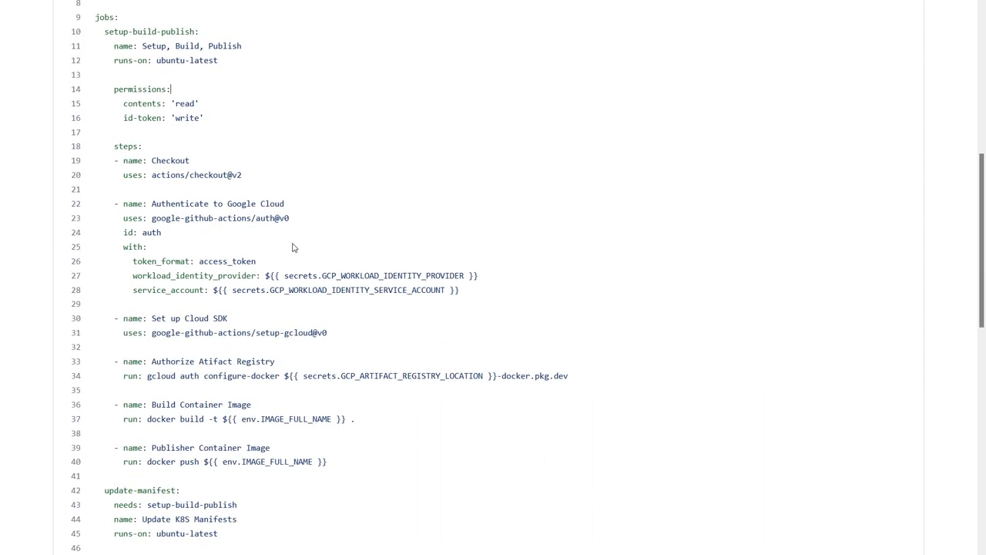
left_click_drag(123, 218, 290, 218)
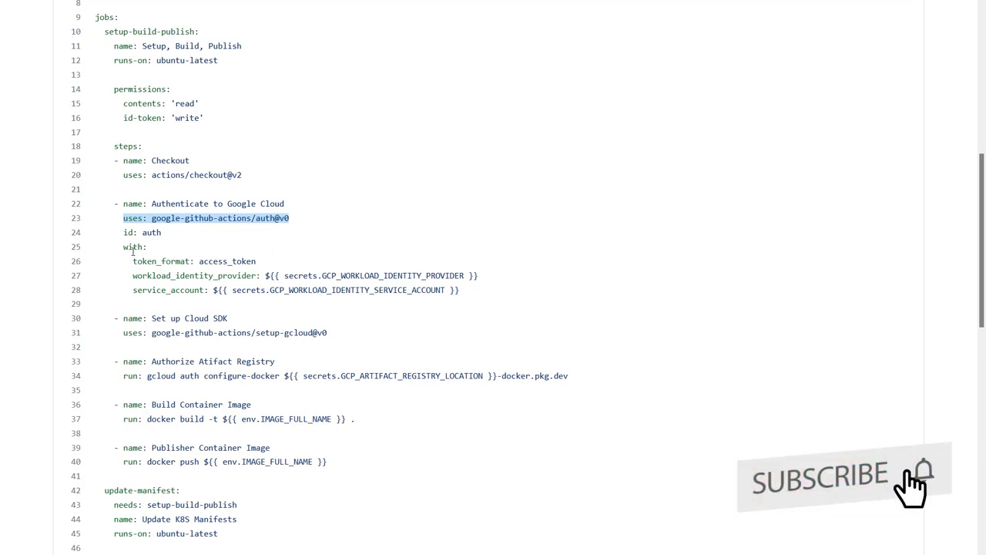
double_click(365, 275)
double_click(341, 290)
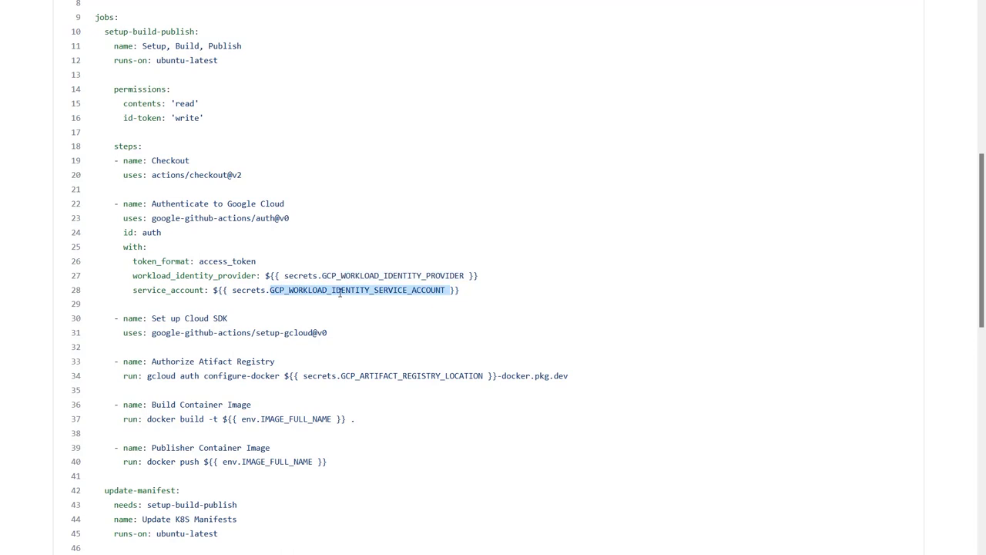
scroll(341, 293, "up", 3)
left_click_drag(204, 222, 94, 195)
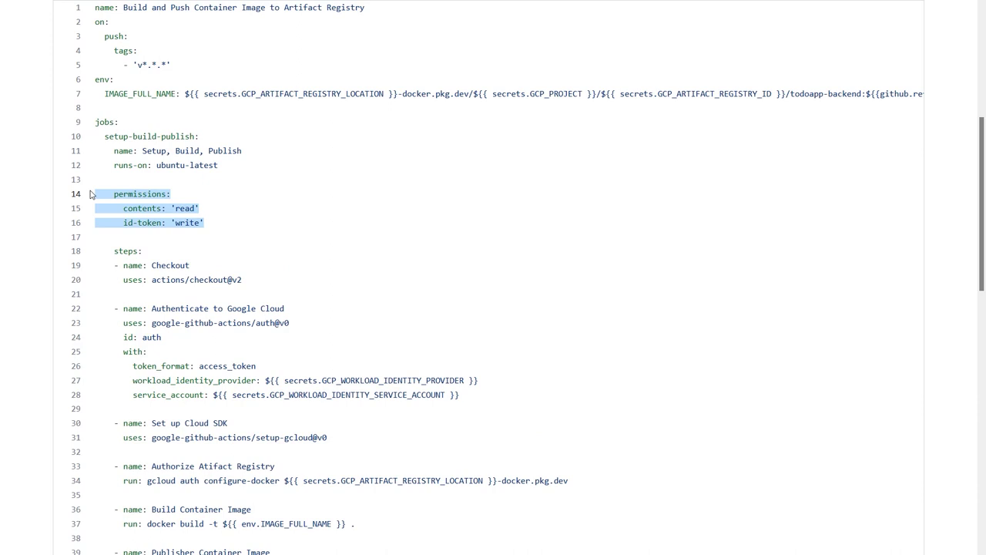
Step: Examine the job's steps for setting up the Cloud SDK, authorizing the Artifact Registry and building the container image
scroll(329, 291, "down", 3)
left_click_drag(329, 228, 122, 231)
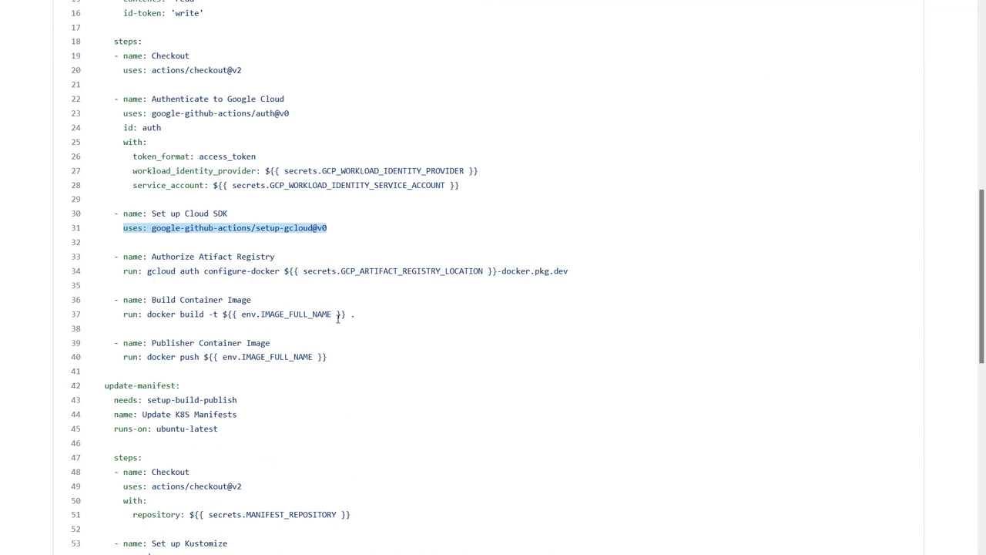
left_click_drag(123, 270, 576, 273)
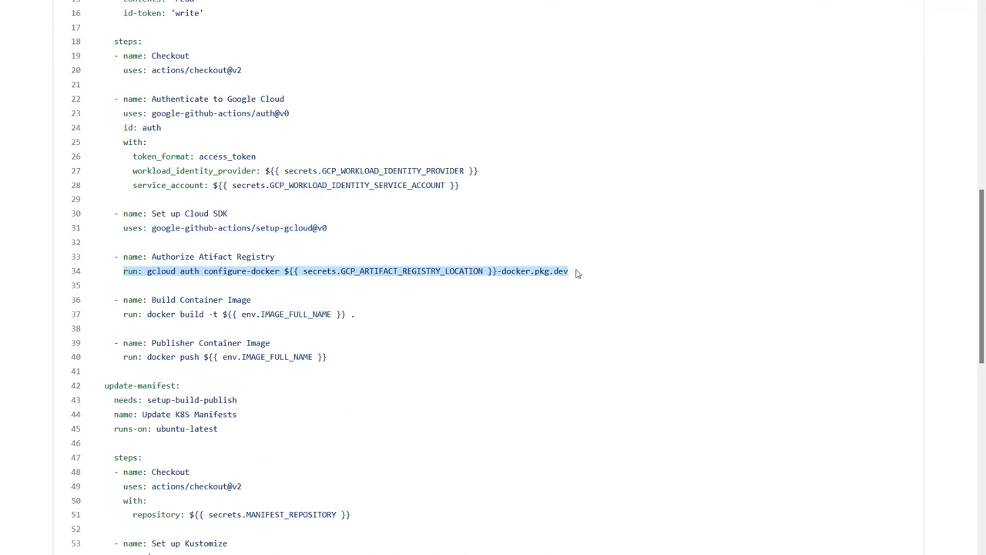
left_click(467, 288)
scroll(467, 286, "down", 3)
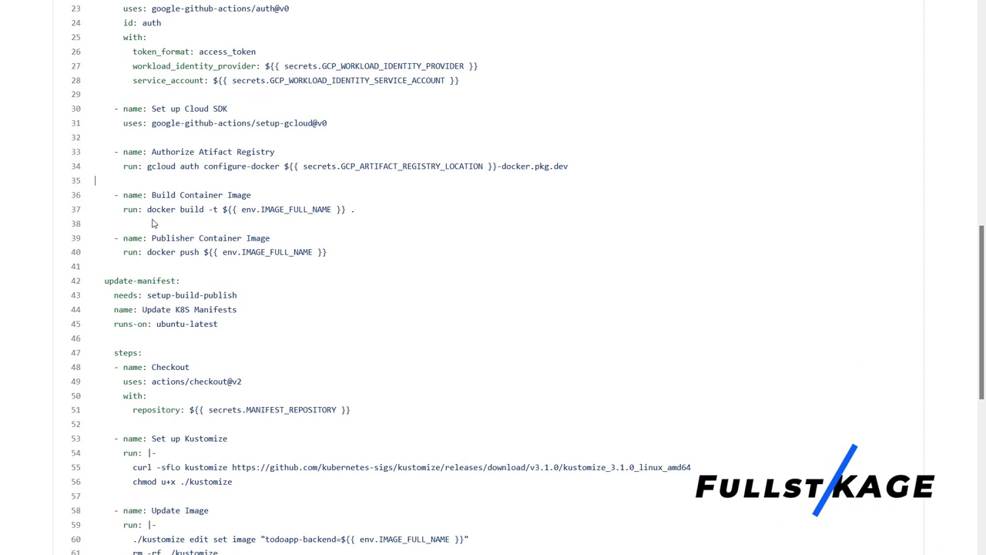
left_click_drag(123, 210, 362, 214)
left_click(358, 228)
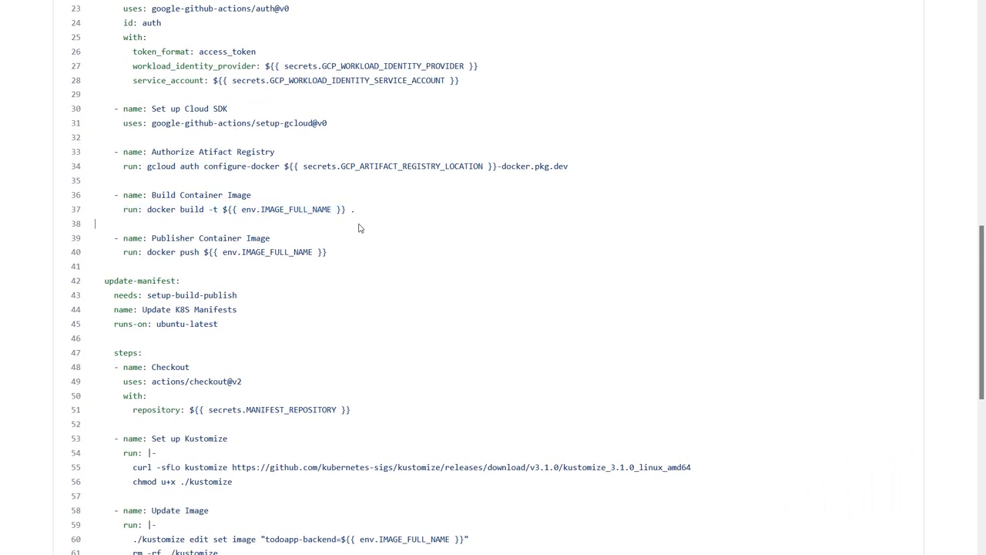
Step: Examine the docker push step and the update-manifest job's header and MANIFEST_REPOSITORY checkout in the backend build.yaml
left_click_drag(124, 252, 351, 252)
left_click(351, 253)
scroll(213, 278, "down", 3)
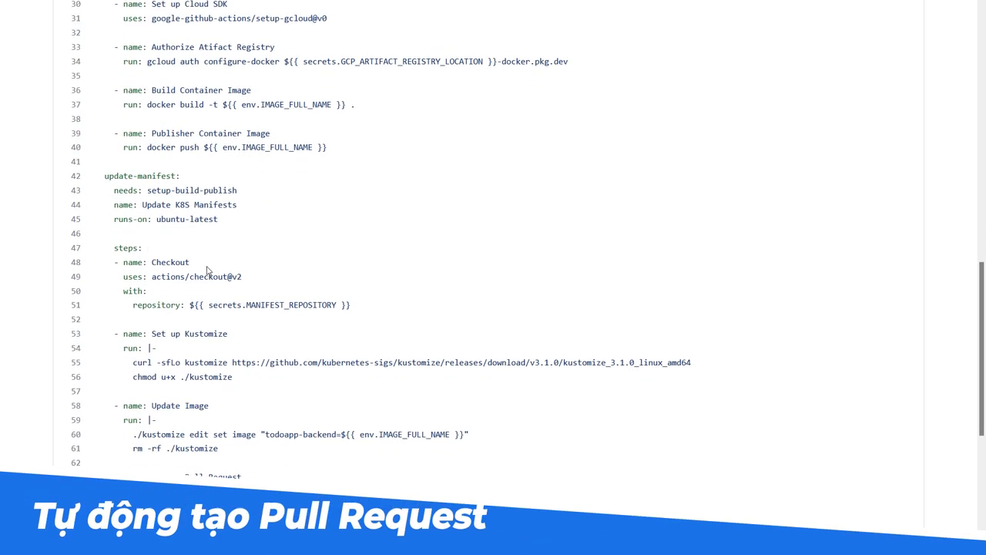
left_click_drag(185, 178, 95, 176)
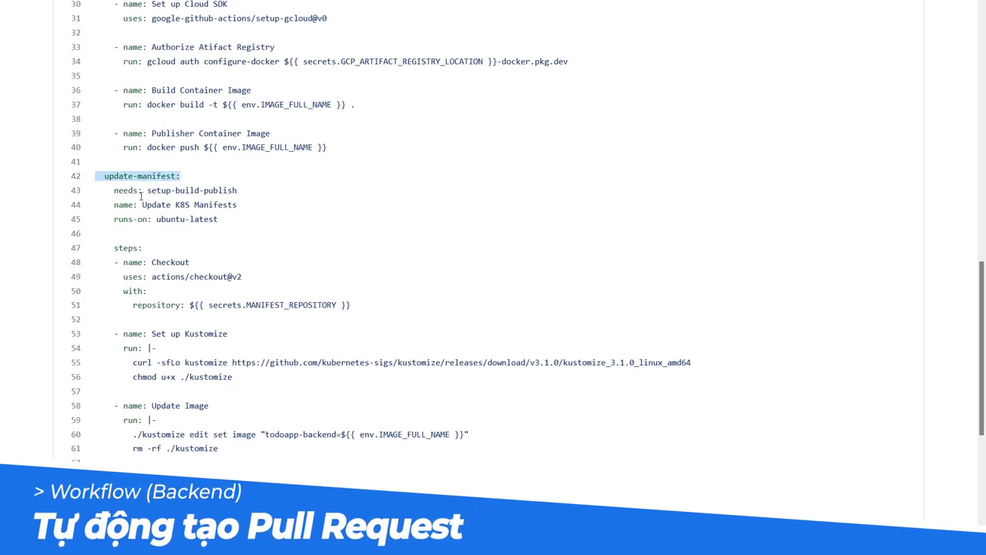
left_click(279, 239)
scroll(276, 242, "down", 3)
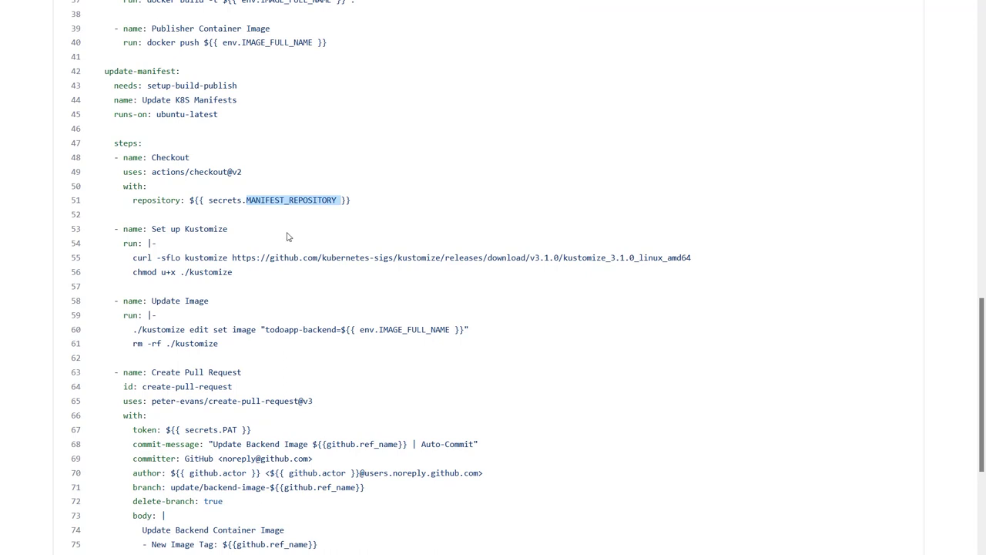
Step: Examine the update-manifest job's steps for setting up Kustomize, updating the todoapp-backend image and creating the pull request with the new image tag
left_click_drag(152, 229, 246, 237)
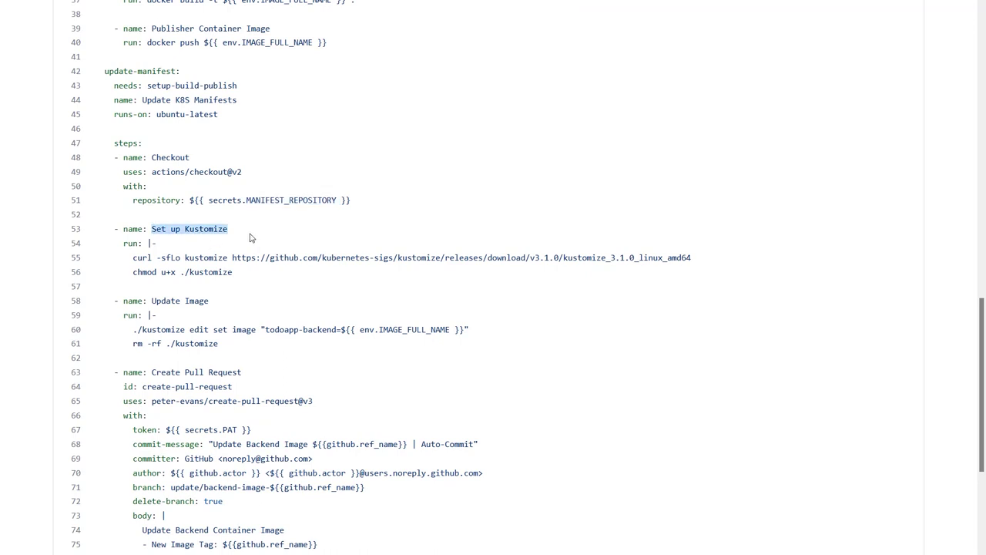
scroll(246, 237, "down", 3)
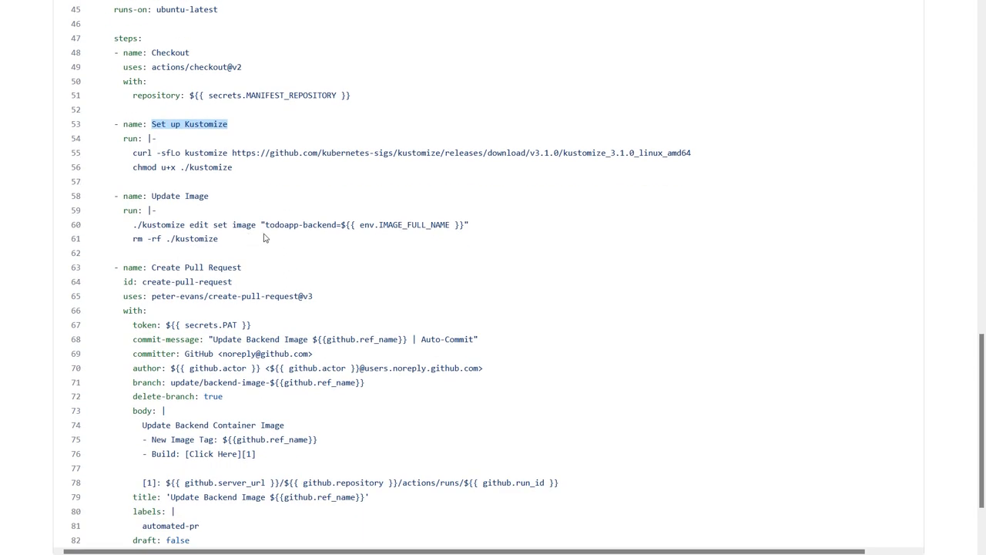
left_click_drag(133, 225, 467, 225)
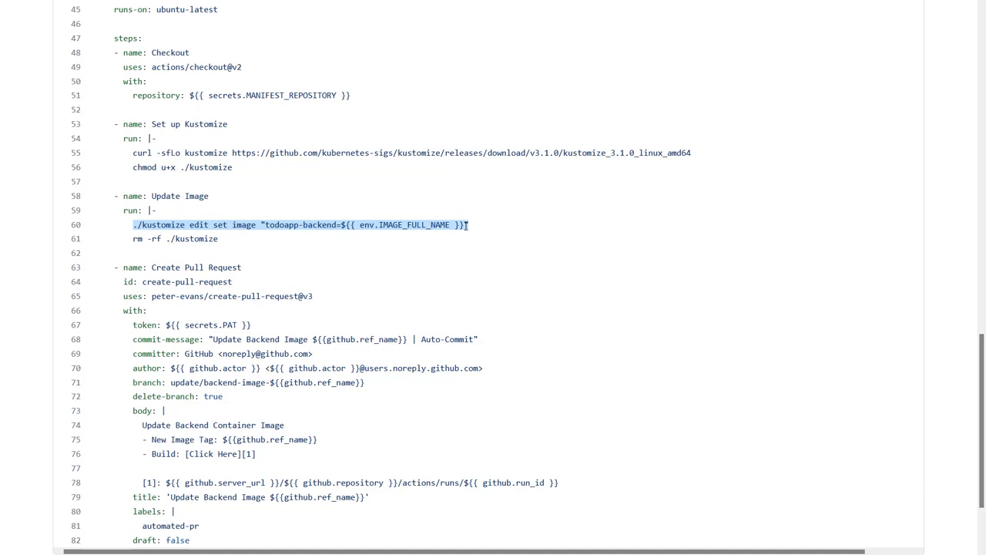
scroll(455, 231, "down", 2)
left_click_drag(123, 163, 260, 177)
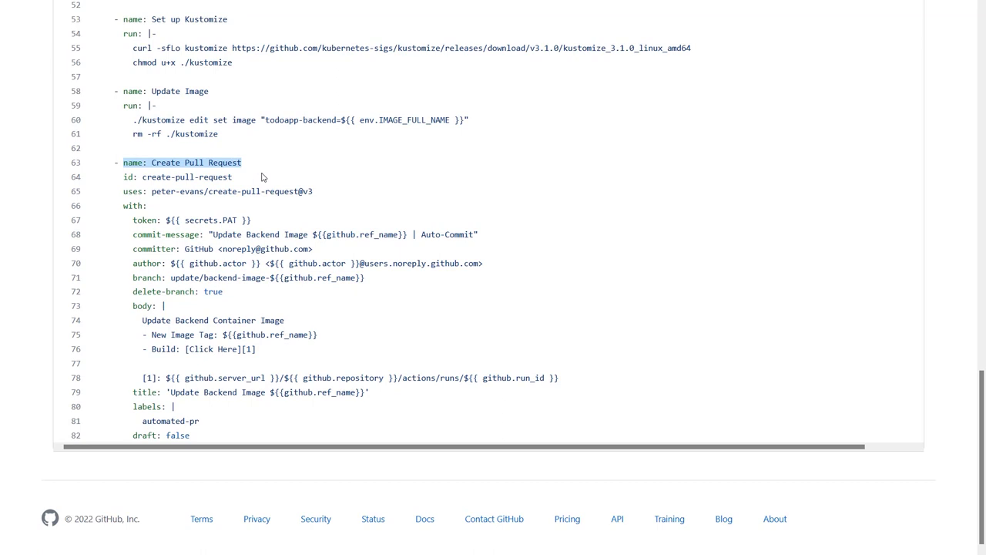
left_click_drag(151, 334, 318, 335)
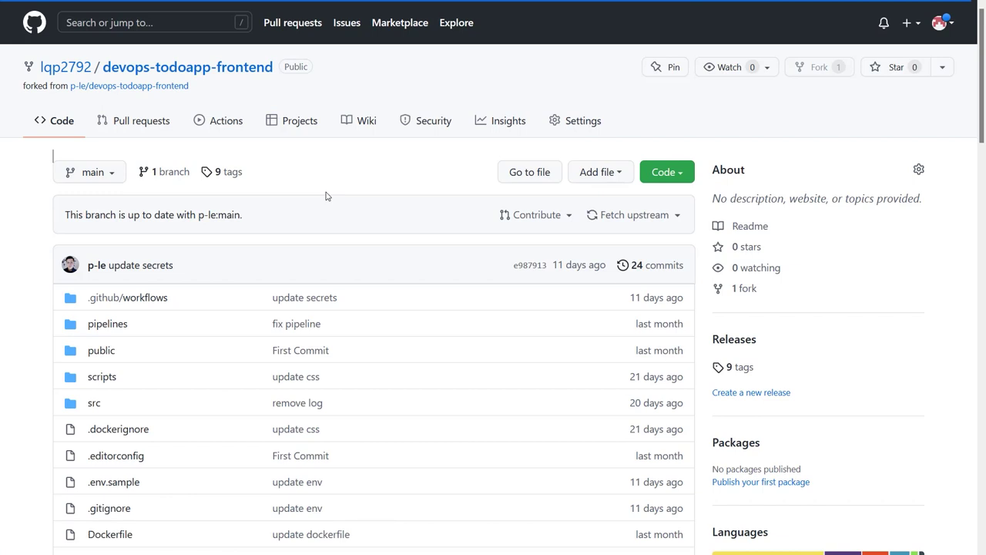
Step: Open the build.yaml workflow from .github/workflows in the devops-todoapp-frontend repository and view its IMAGE_FULL_NAME variable
left_click(129, 298)
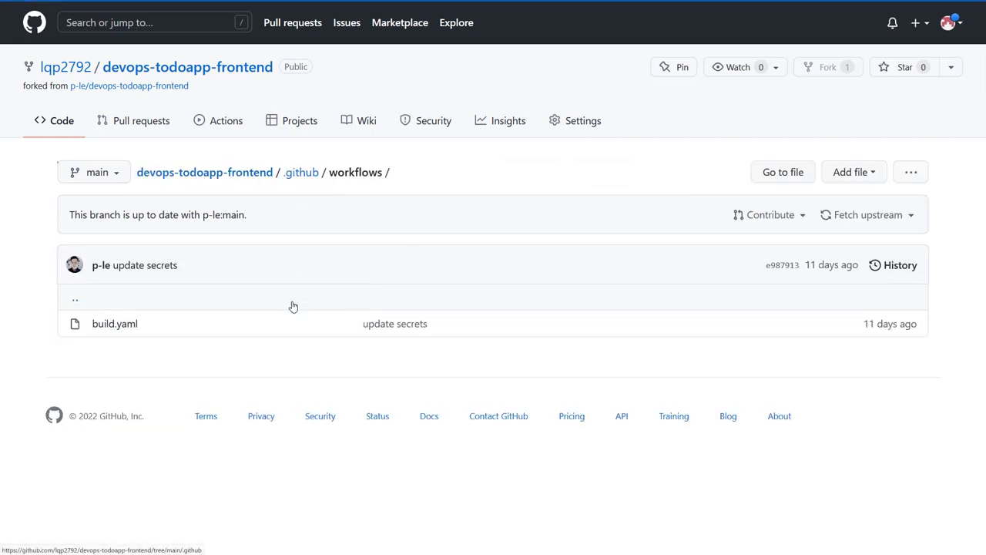
left_click(114, 324)
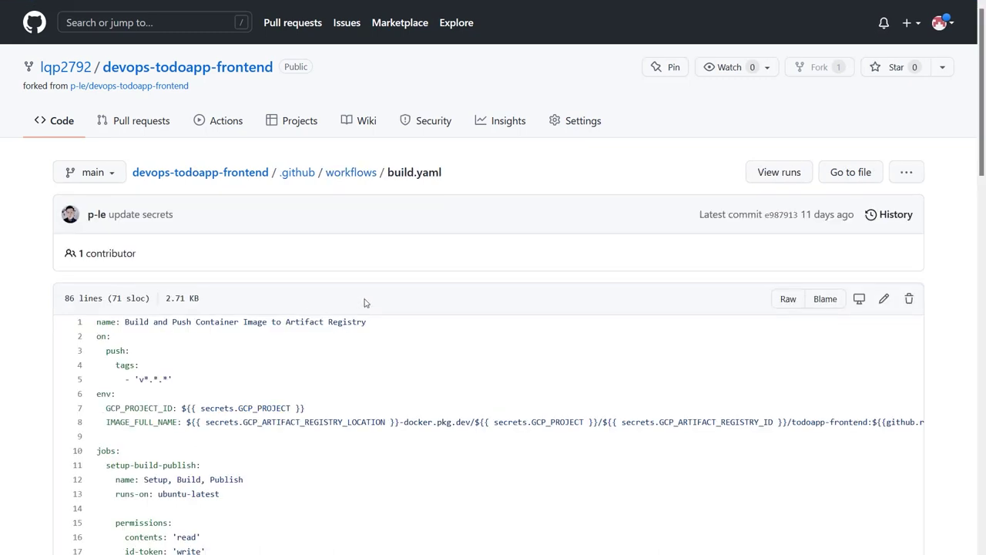
scroll(362, 298, "down", 2)
scroll(362, 298, "down", 1)
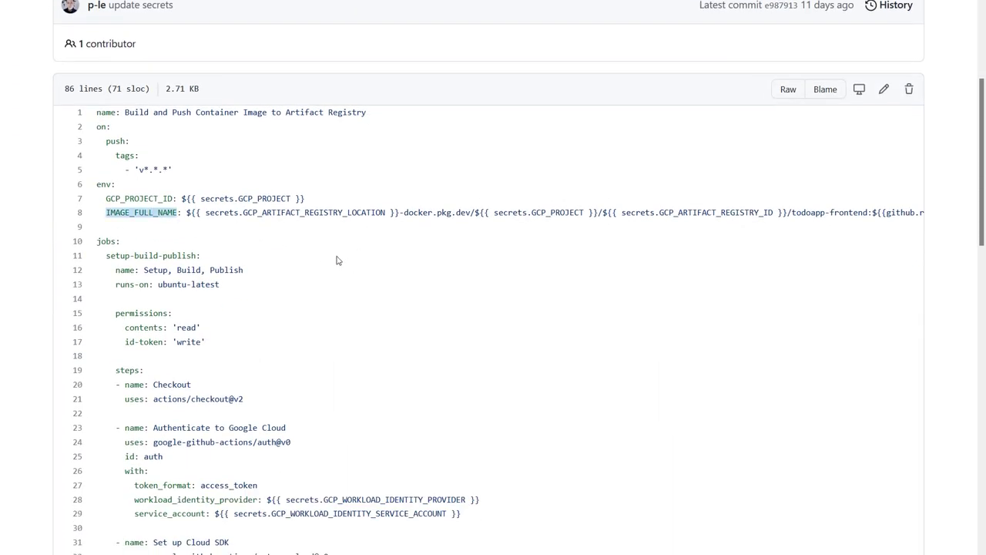
Step: Examine the frontend job's Google Cloud authentication step with the workload identity secrets and the Artifact Registry authorization command
scroll(337, 260, "down", 5)
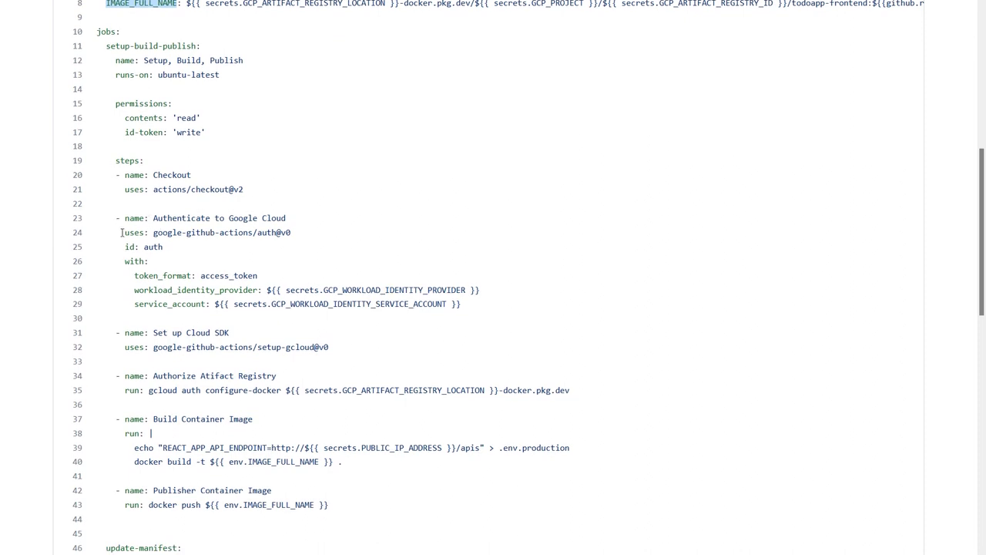
double_click(372, 290)
double_click(370, 303)
scroll(368, 293, "down", 1)
scroll(368, 293, "down", 2)
left_click_drag(148, 285, 569, 285)
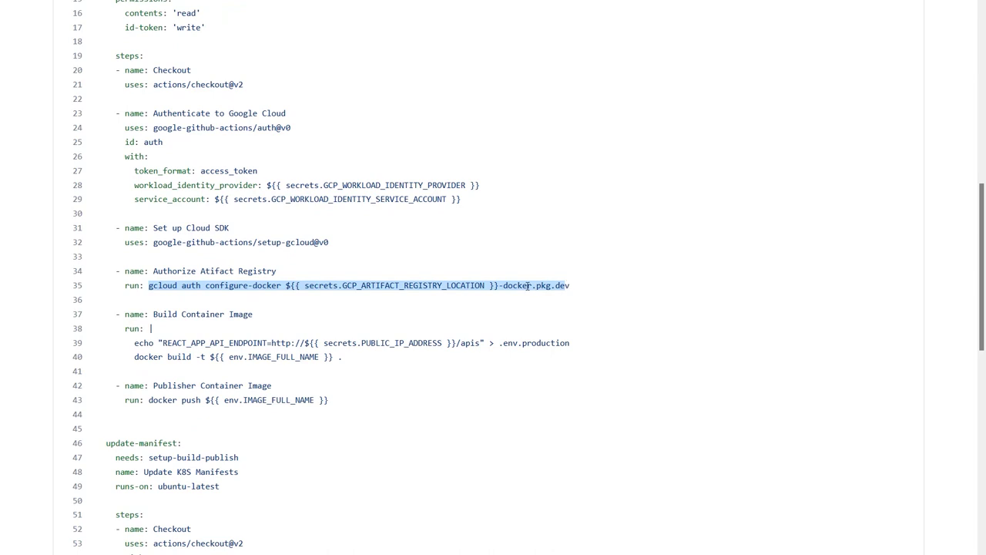
Step: Examine how the frontend workflow writes REACT_APP_API_ENDPOINT with PUBLIC_IP_ADDRESS to .env.production, and its docker build and push commands
scroll(527, 285, "down", 3)
left_click_drag(135, 237, 576, 238)
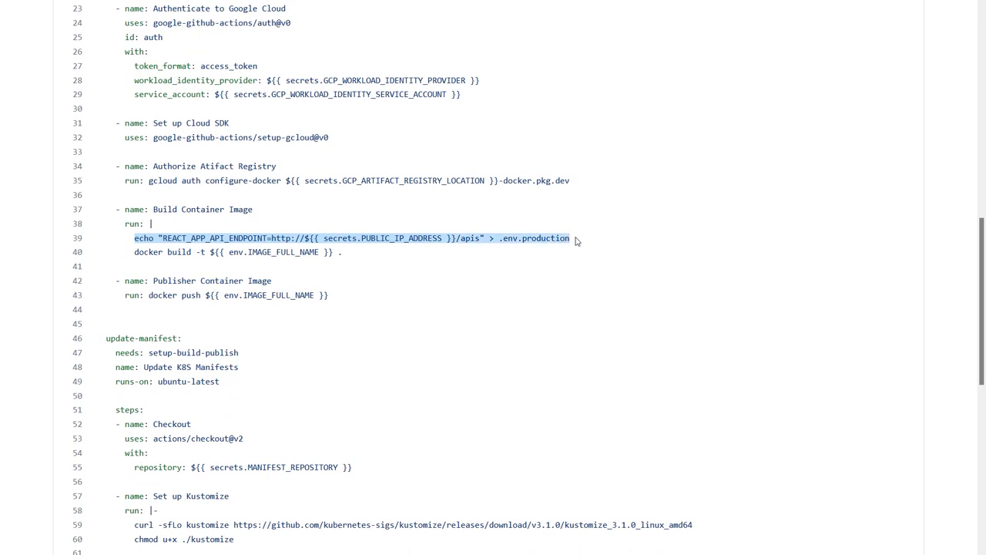
double_click(389, 237)
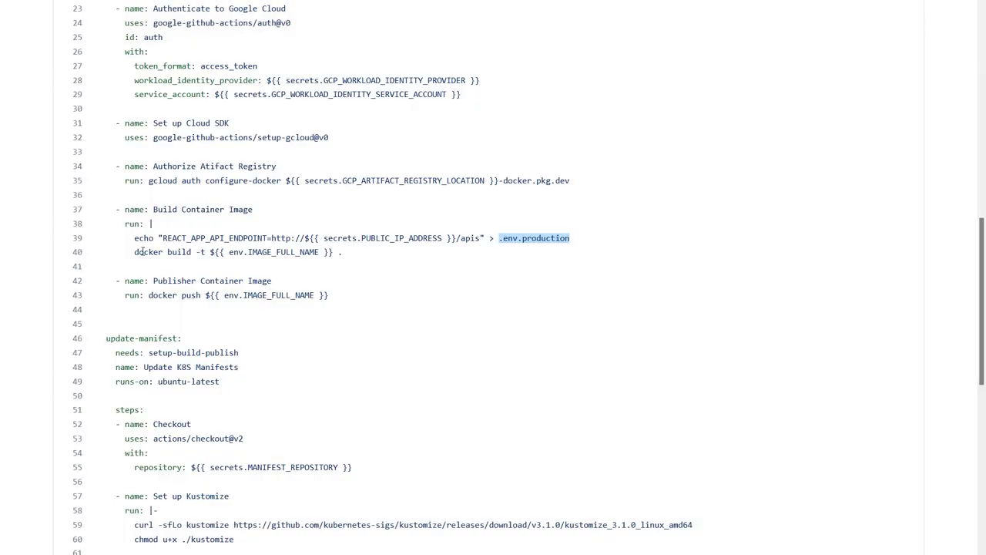
left_click_drag(135, 252, 363, 255)
scroll(151, 193, "down", 3)
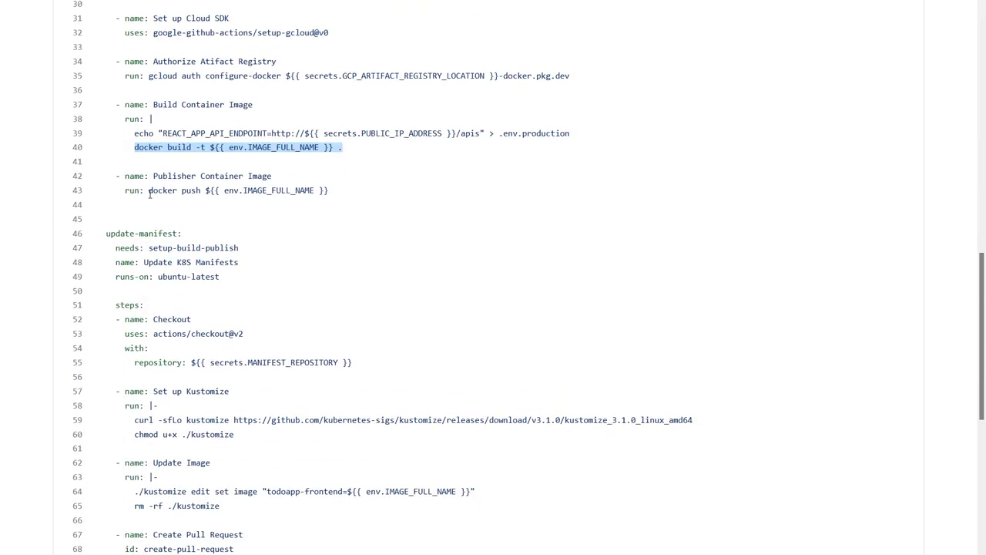
left_click_drag(126, 190, 407, 190)
scroll(398, 203, "down", 3)
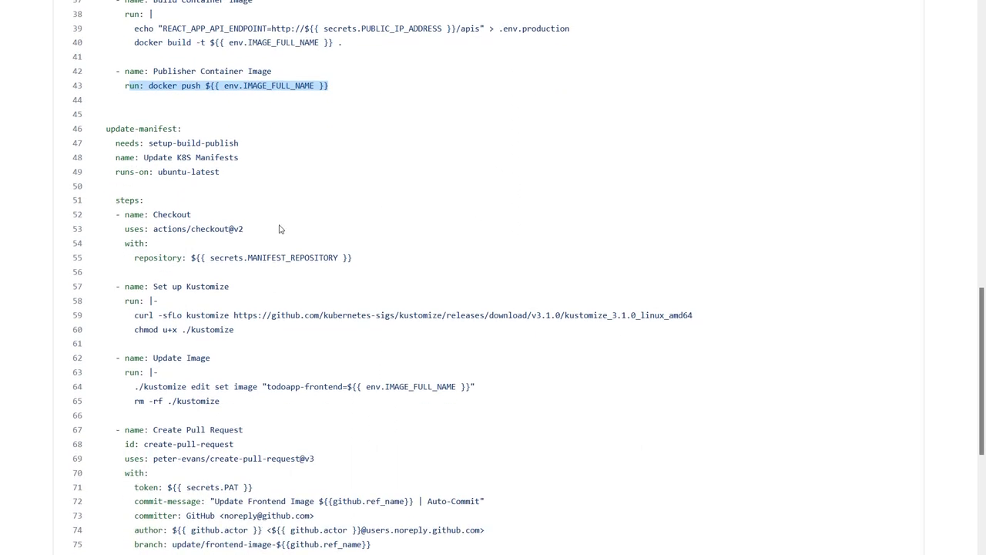
Step: Examine the frontend update-manifest job's MANIFEST_REPOSITORY checkout and the New Image Tag line in its Create Pull Request step
left_click_drag(248, 258, 340, 258)
scroll(342, 268, "down", 2)
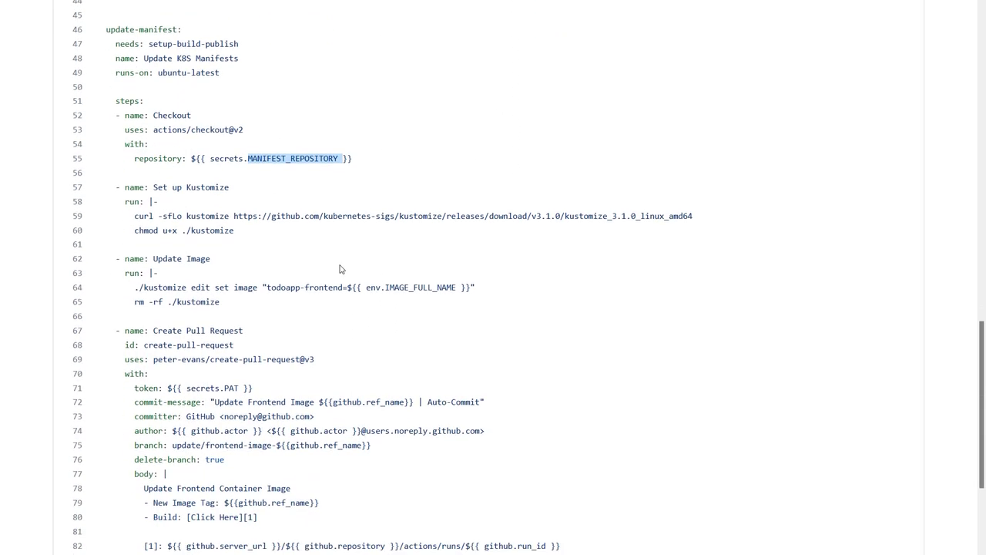
scroll(341, 269, "down", 3)
left_click_drag(153, 393, 340, 387)
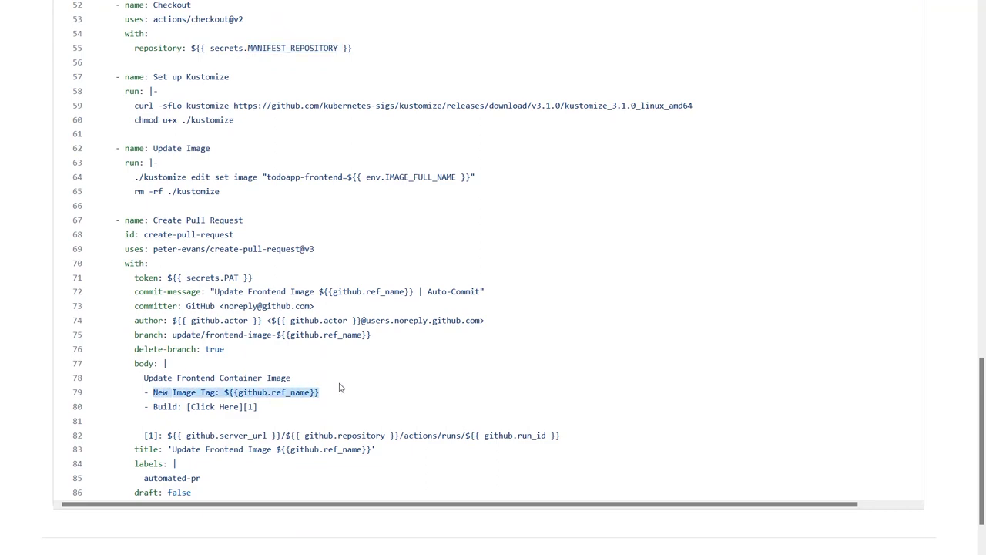
left_click(340, 386)
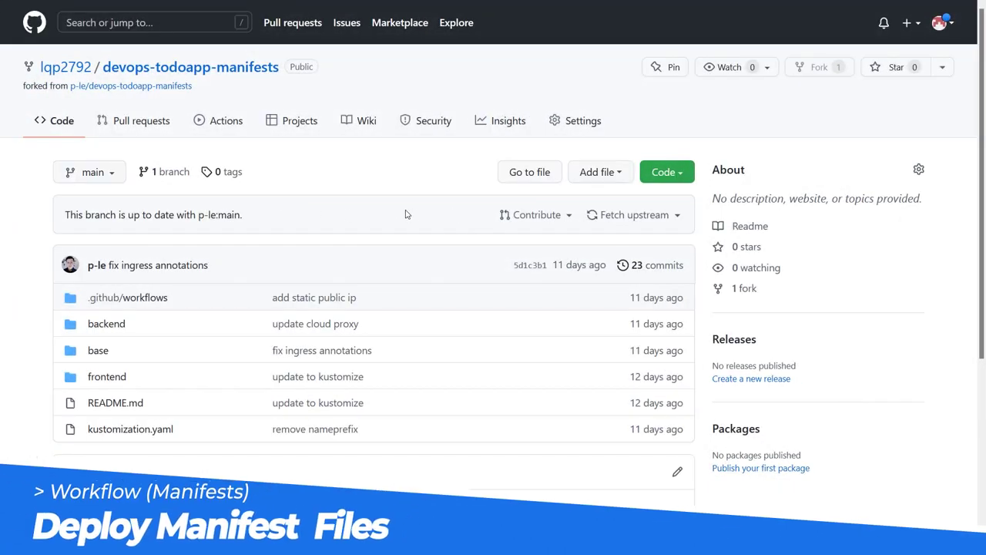
Step: Open the deploy.yaml workflow from .github/workflows in the devops-todoapp-manifests repository and view its deploy job
left_click(127, 298)
left_click(124, 324)
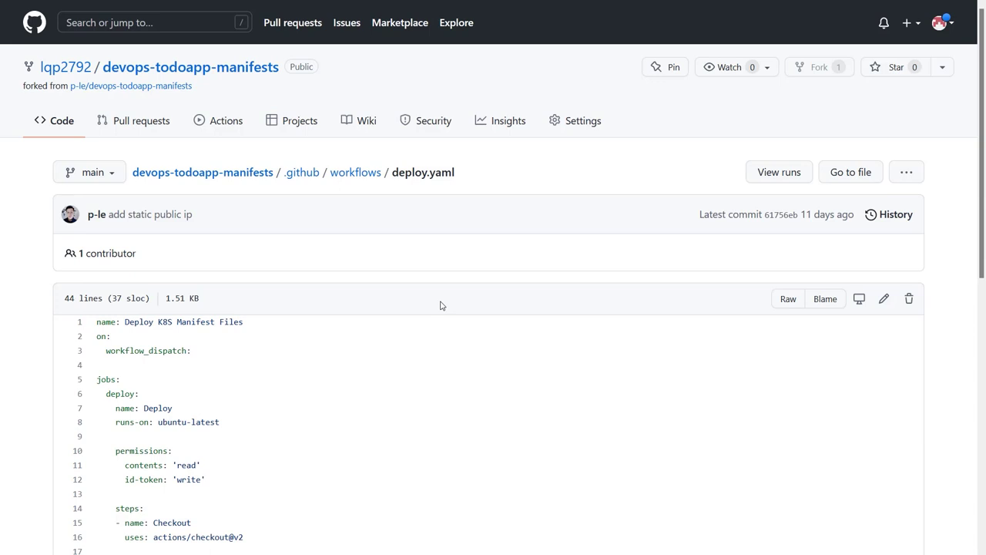
scroll(441, 306, "down", 3)
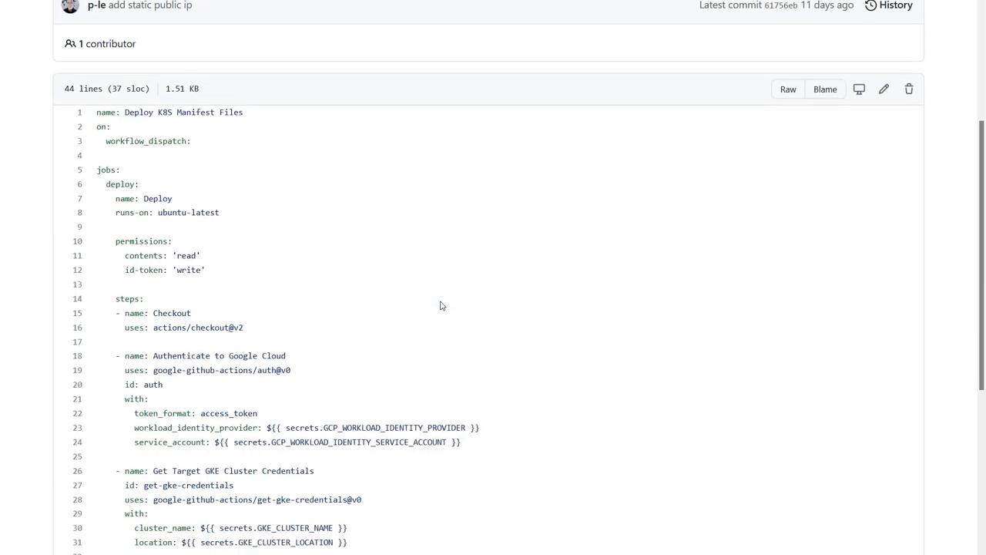
scroll(442, 305, "down", 1)
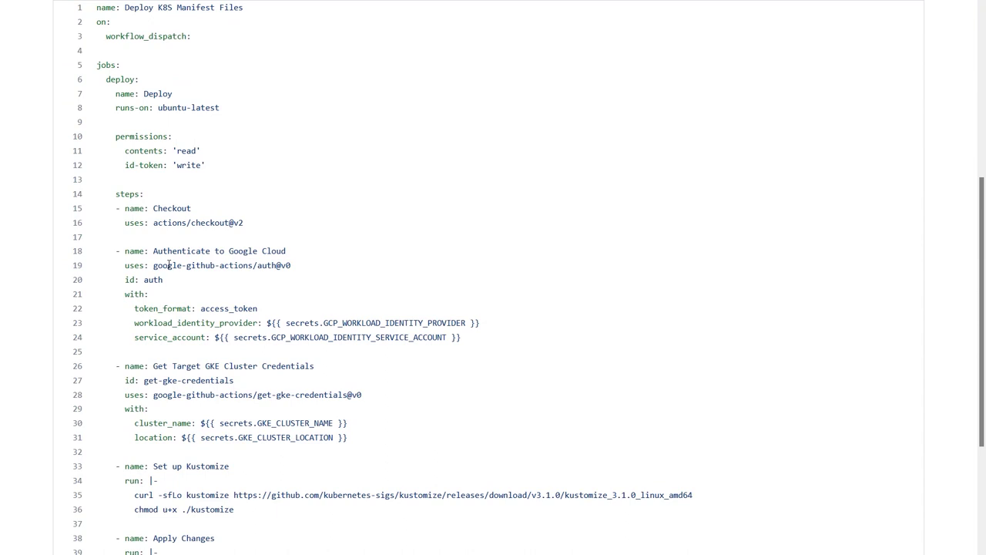
Step: Examine the deploy job's google-github-actions/auth@v0 step and its workload identity provider and service account secrets
left_click_drag(154, 265, 313, 267)
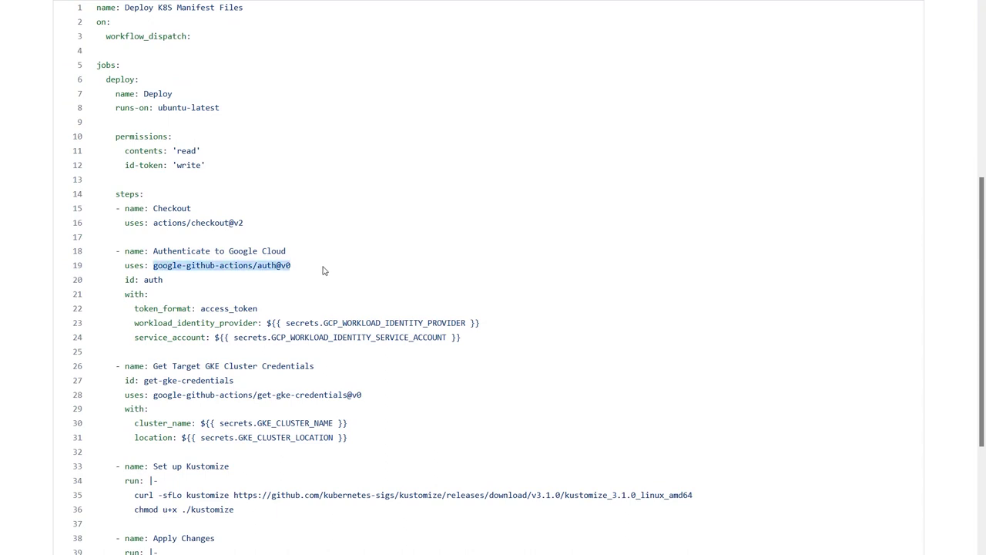
left_click(372, 314)
double_click(373, 322)
double_click(405, 337)
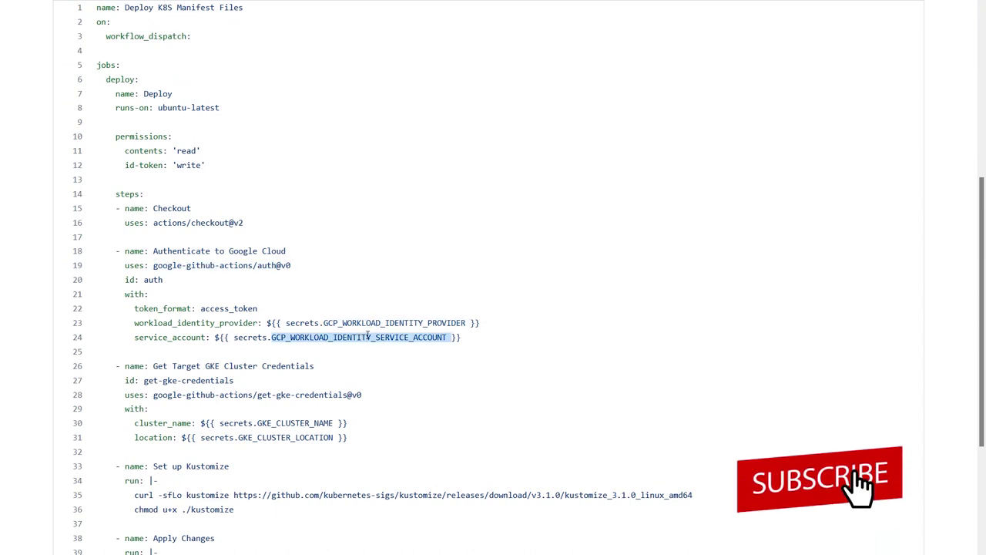
Step: Examine the Get Target GKE Cluster Credentials step with its cluster name and location secrets, and the Kustomize setup step
scroll(243, 265, "down", 2)
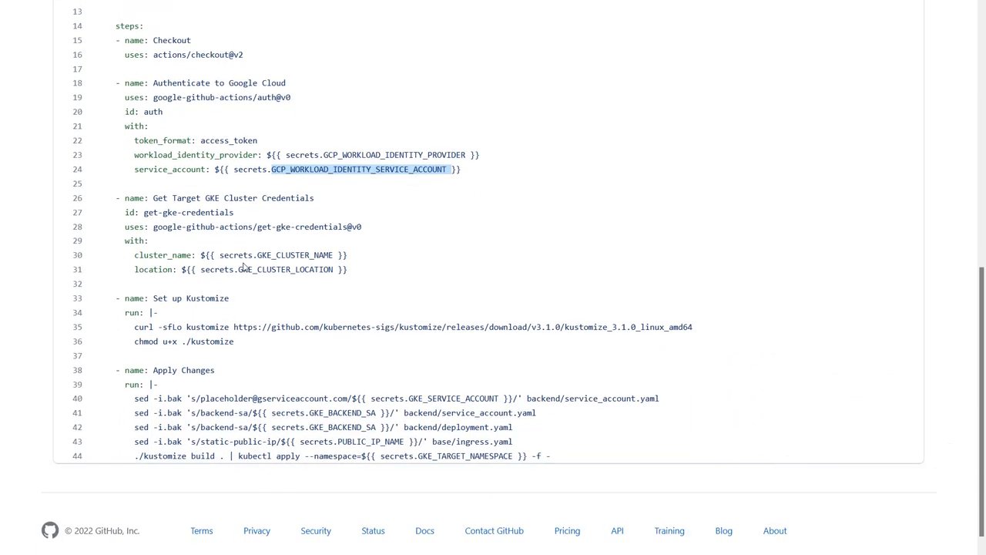
scroll(243, 266, "down", 1)
left_click_drag(154, 179, 316, 181)
left_click_drag(153, 209, 392, 211)
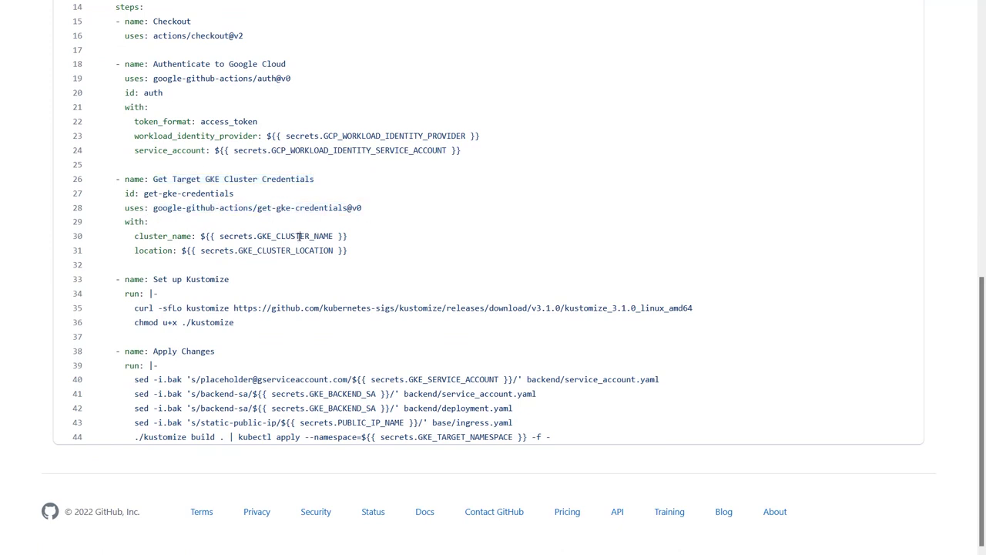
double_click(298, 236)
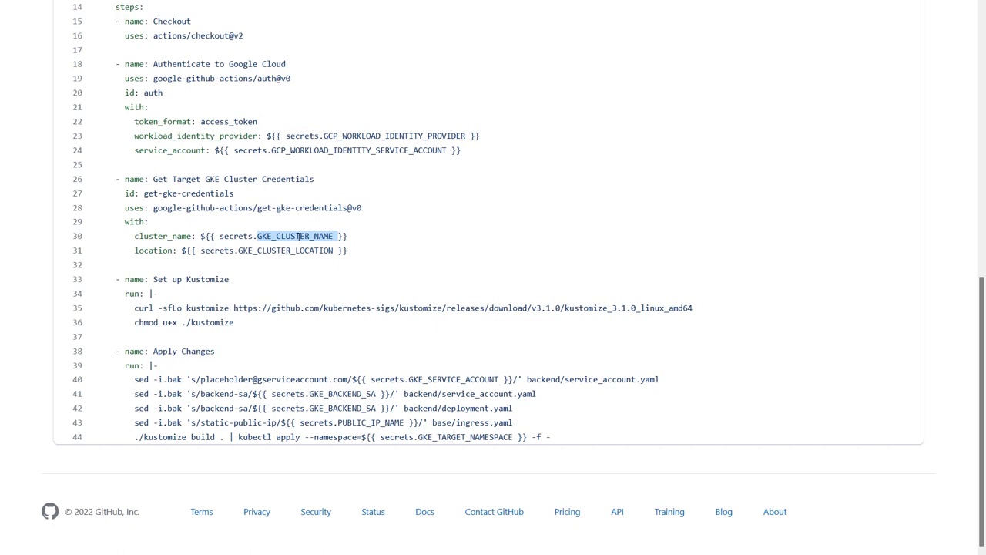
double_click(290, 251)
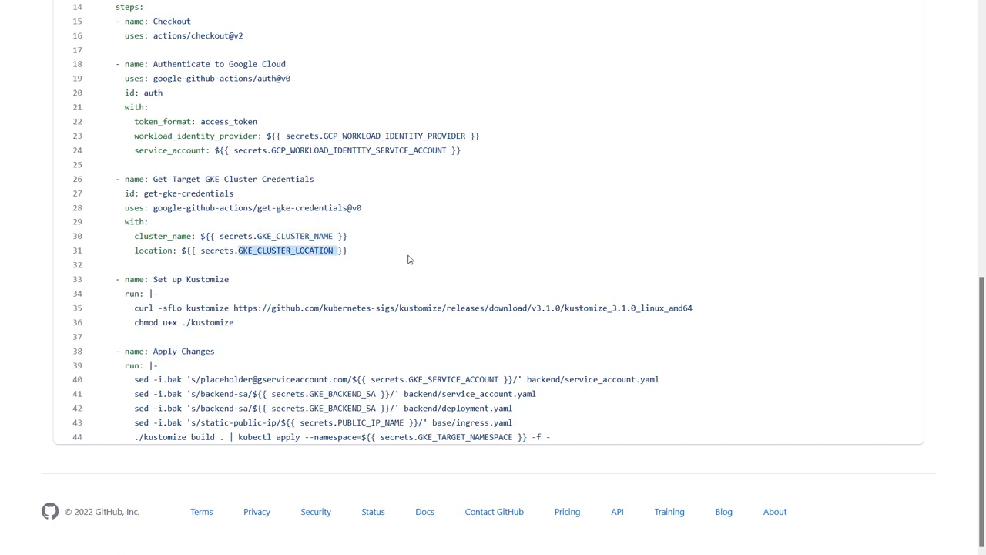
double_click(212, 279)
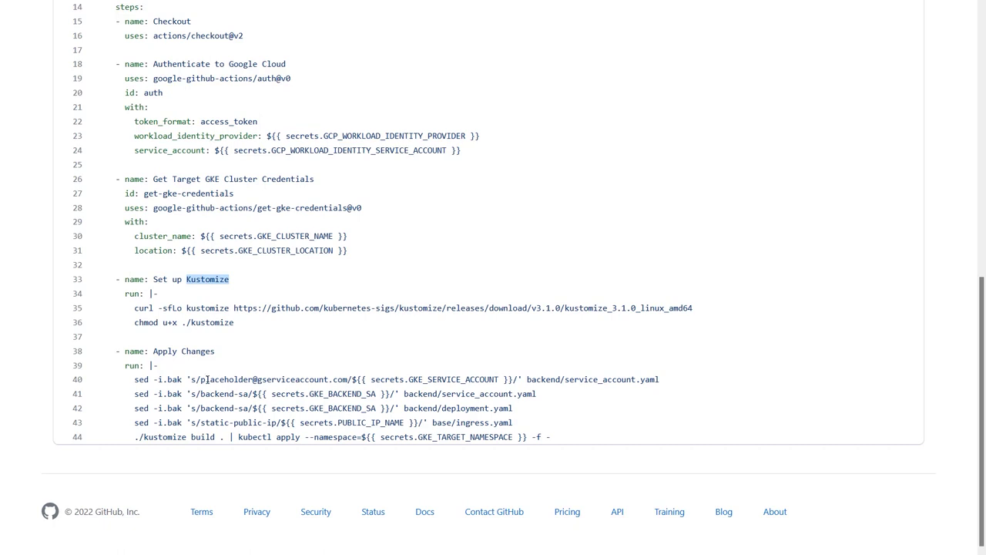
Step: Examine the Apply Changes step's sed substitutions using the GKE_SERVICE_ACCOUNT, GKE_BACKEND_SA and PUBLIC_IP_NAME secrets
left_click_drag(135, 379, 183, 379)
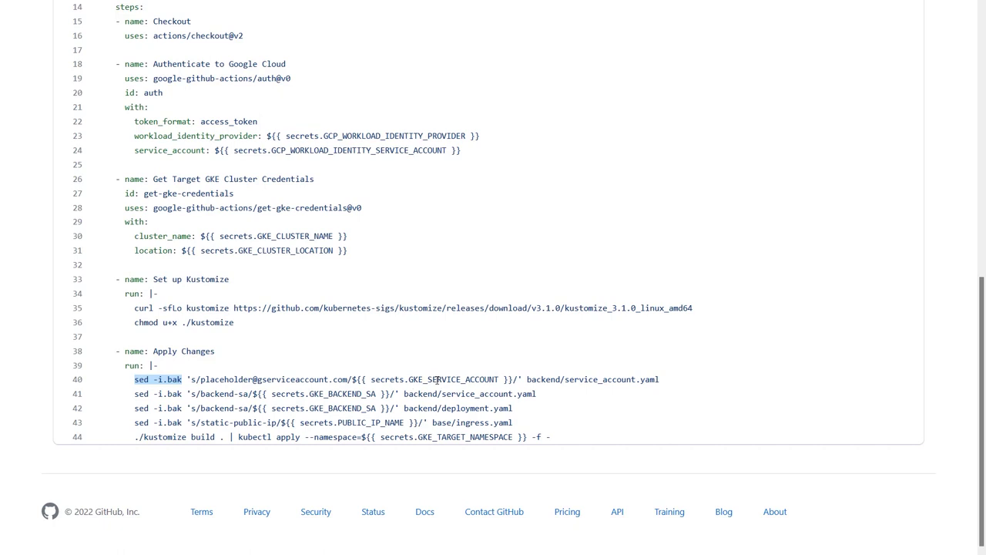
double_click(437, 379)
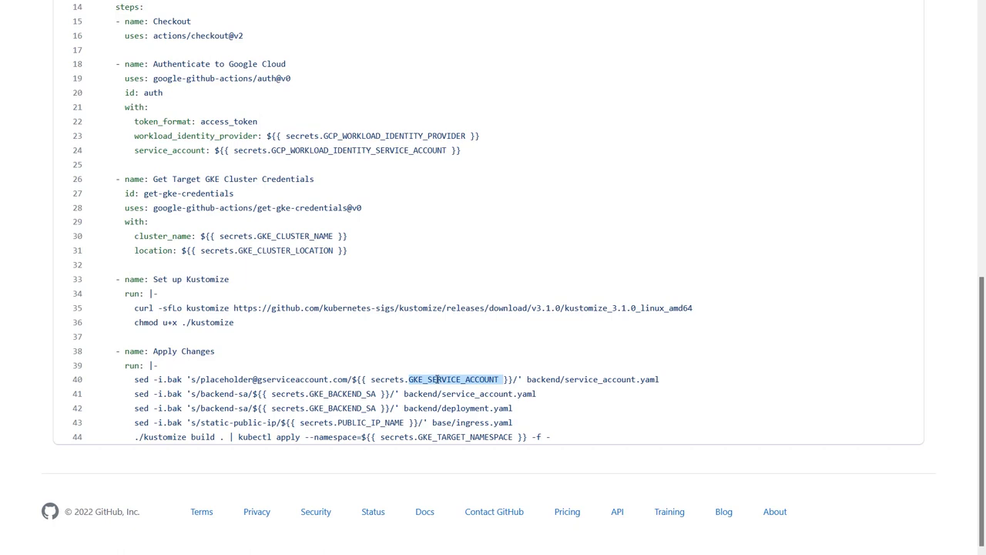
double_click(597, 379)
double_click(327, 394)
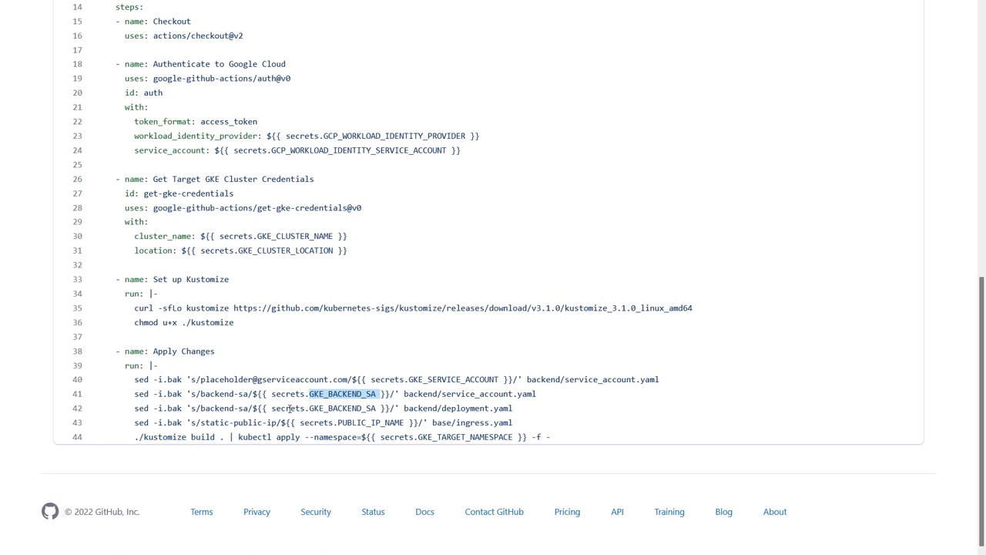
double_click(325, 408)
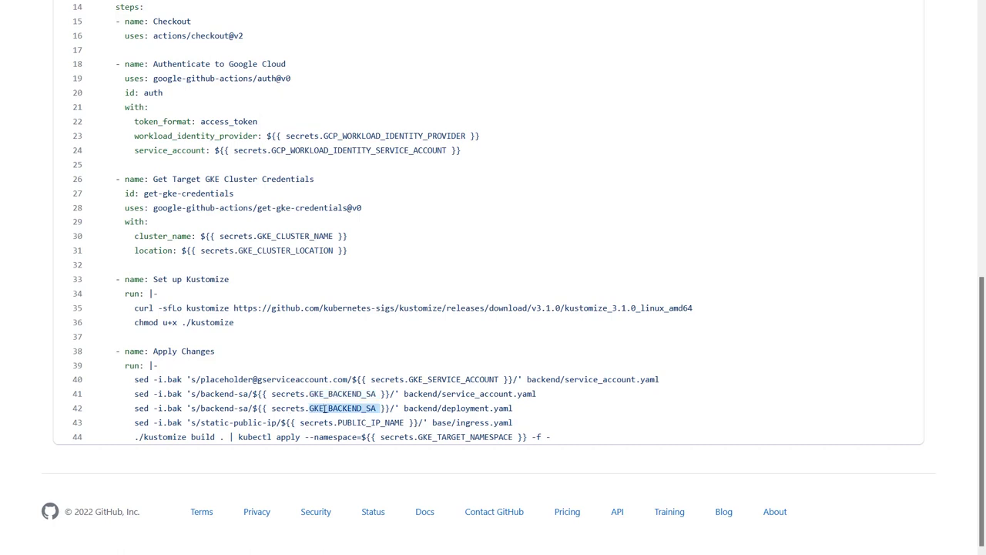
double_click(360, 425)
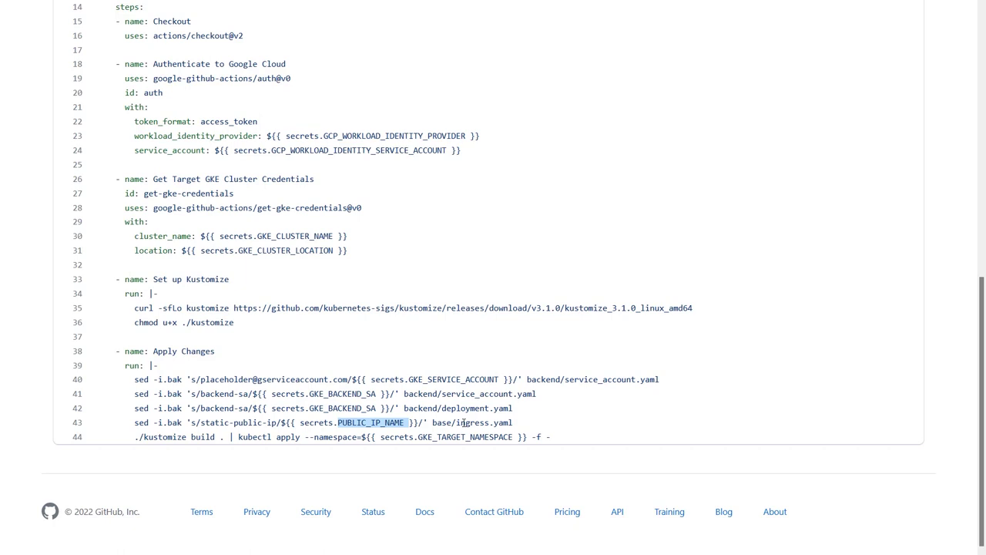
Step: Examine the kubectl apply command that ends the Apply Changes step and its GKE_TARGET_NAMESPACE secret
left_click_drag(239, 437, 552, 437)
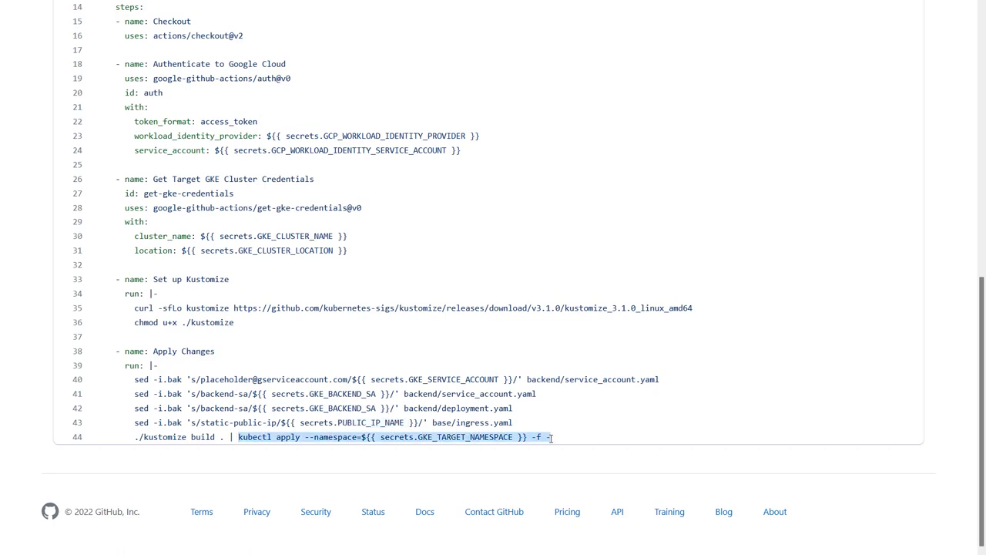
double_click(465, 437)
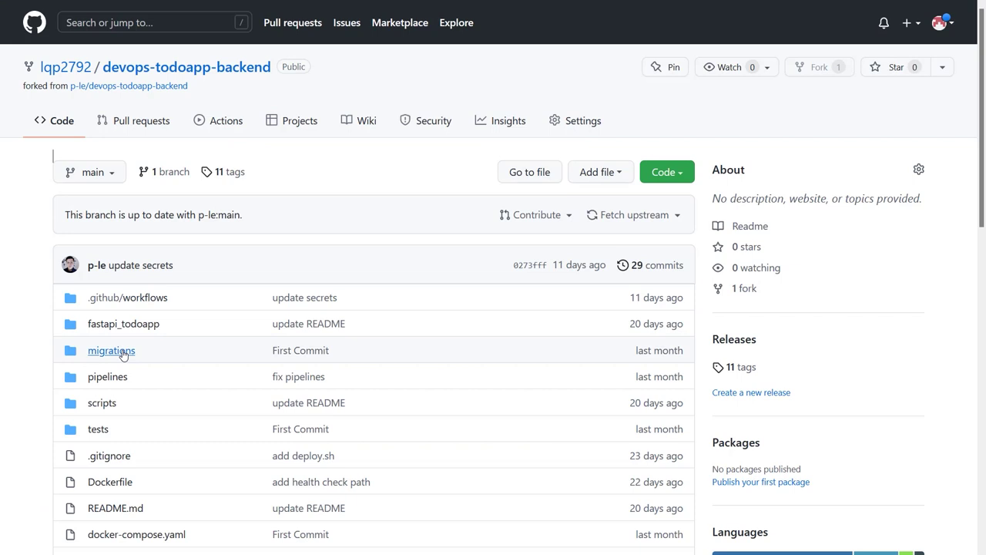
Step: Open tables.sql from the migrations folder of the devops-todoapp-backend repository and examine its tasks table definition
left_click(116, 351)
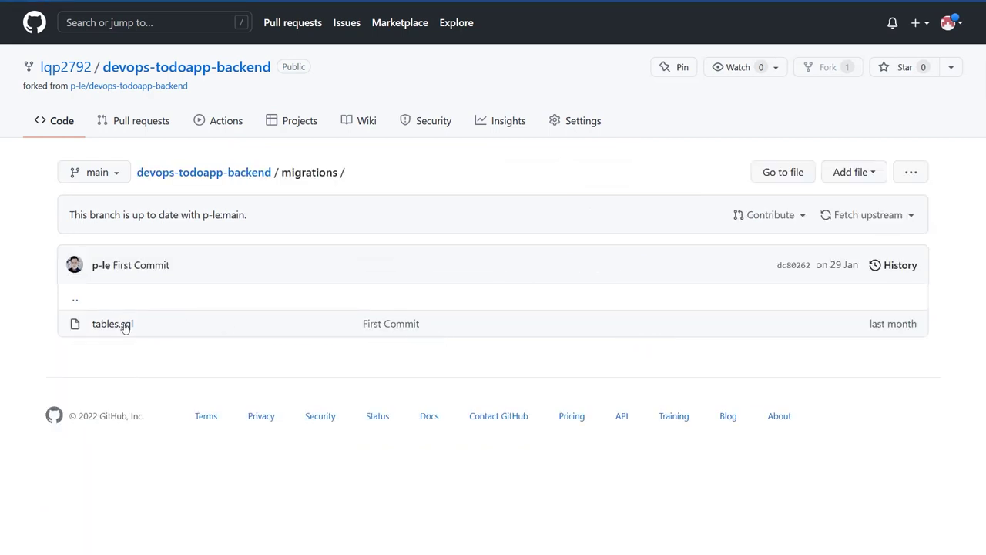
left_click(116, 324)
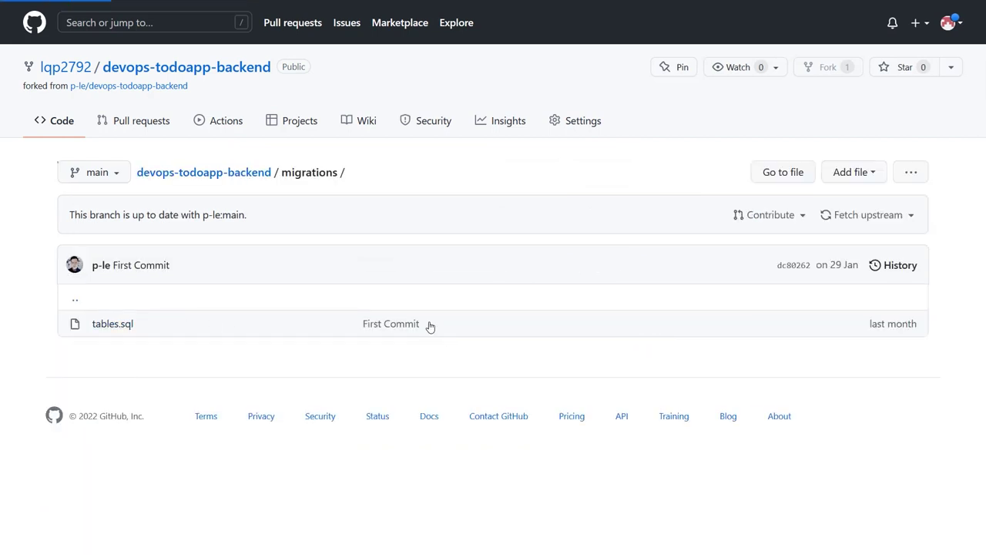
double_click(176, 321)
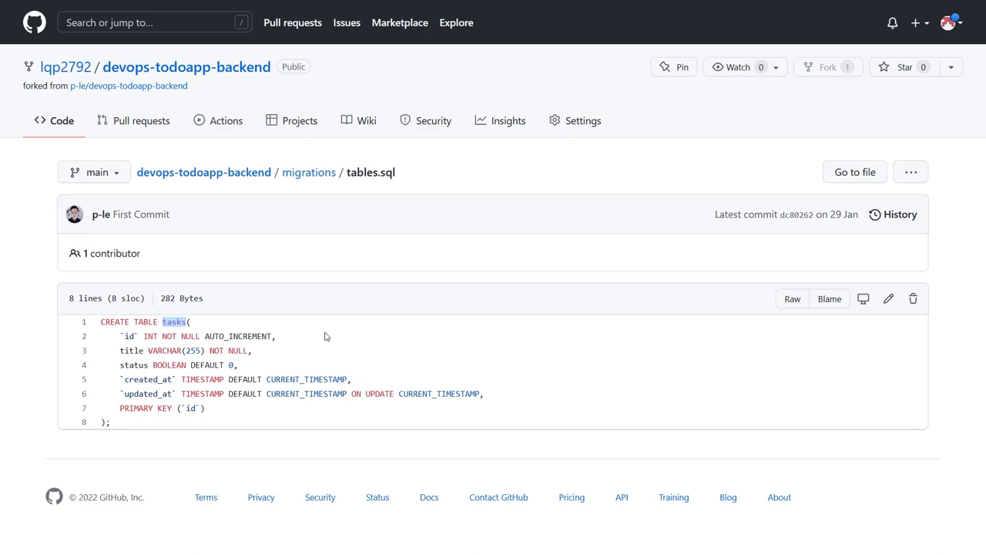
left_click(325, 336)
Step: Open load_dump.yaml from the backend's .github/workflows folder and examine its Google Cloud authentication step with the GCS_SERVICE_ACCOUNT_KEY secret
left_click(262, 171)
left_click(165, 301)
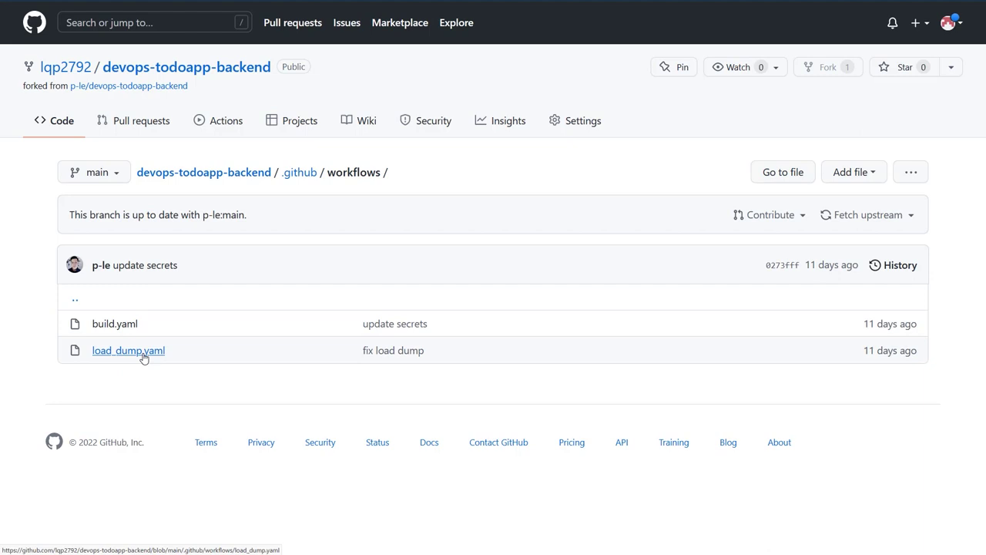
left_click(141, 352)
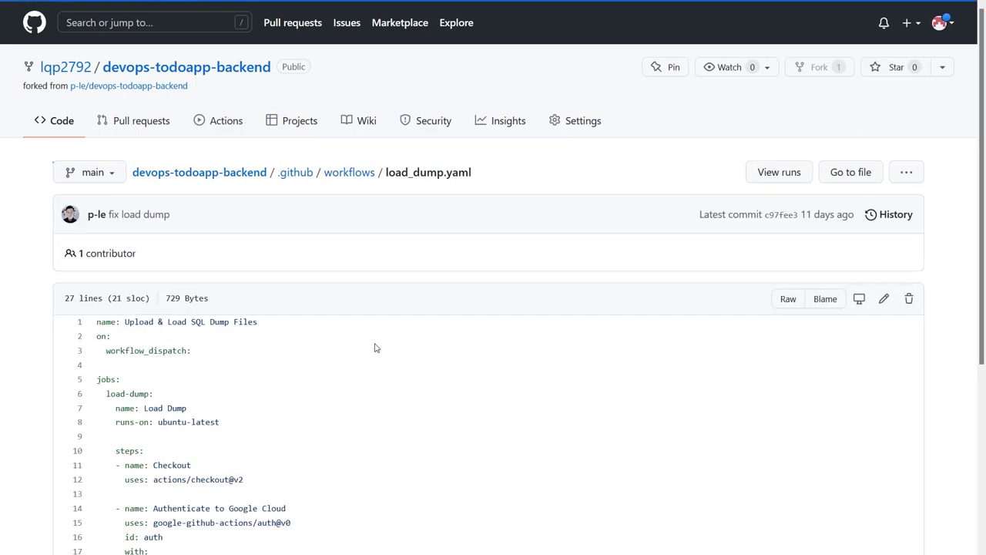
scroll(375, 348, "down", 3)
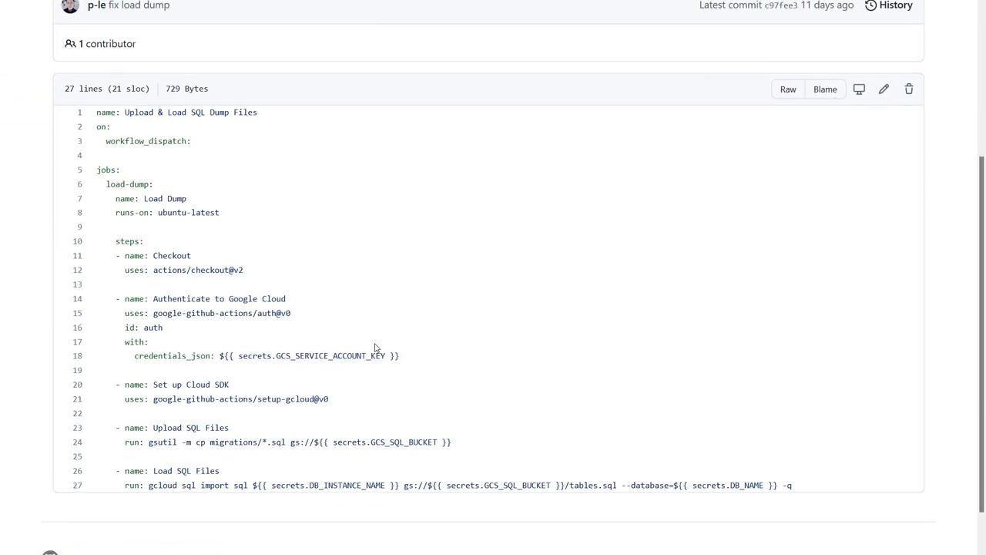
left_click_drag(153, 313, 308, 314)
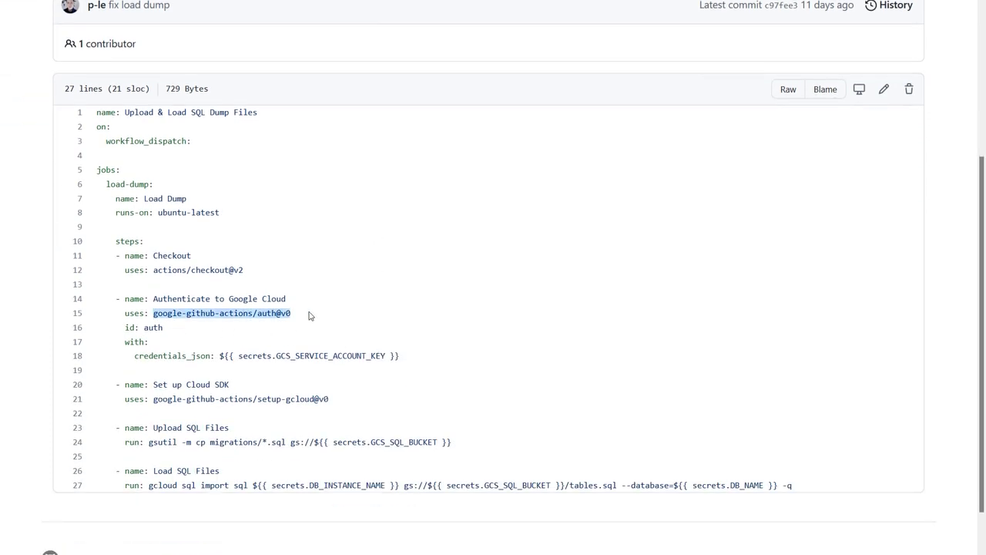
double_click(338, 356)
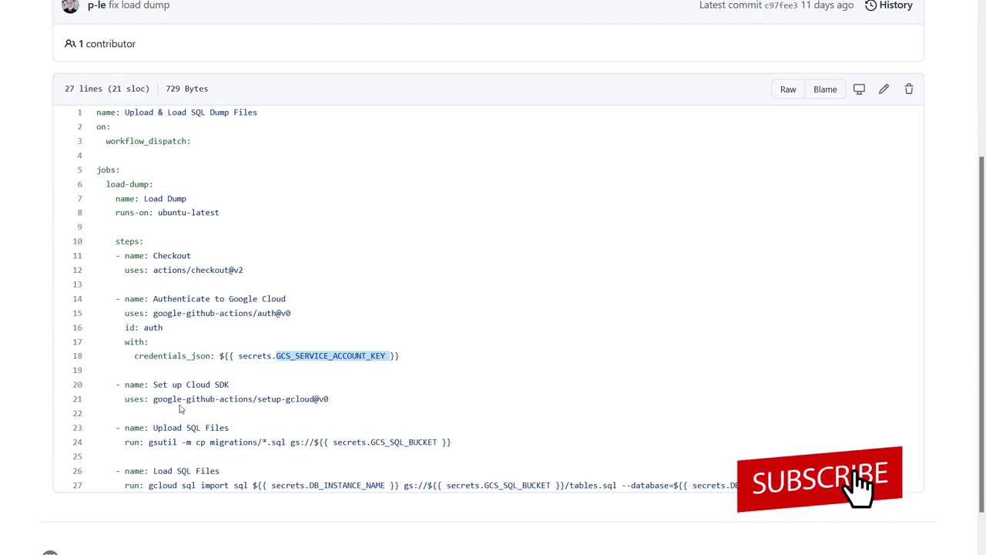
Step: Examine the Cloud SDK setup, the gsutil upload of the SQL files and the gcloud sql import command in load_dump.yaml
left_click(154, 399)
left_click_drag(182, 399, 384, 406)
left_click_drag(149, 443, 461, 442)
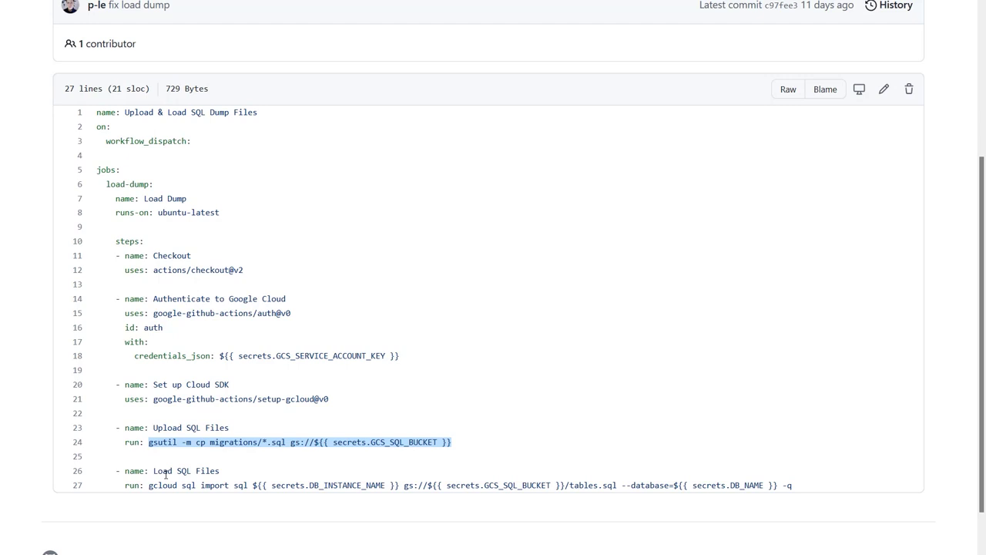
left_click_drag(148, 486, 248, 485)
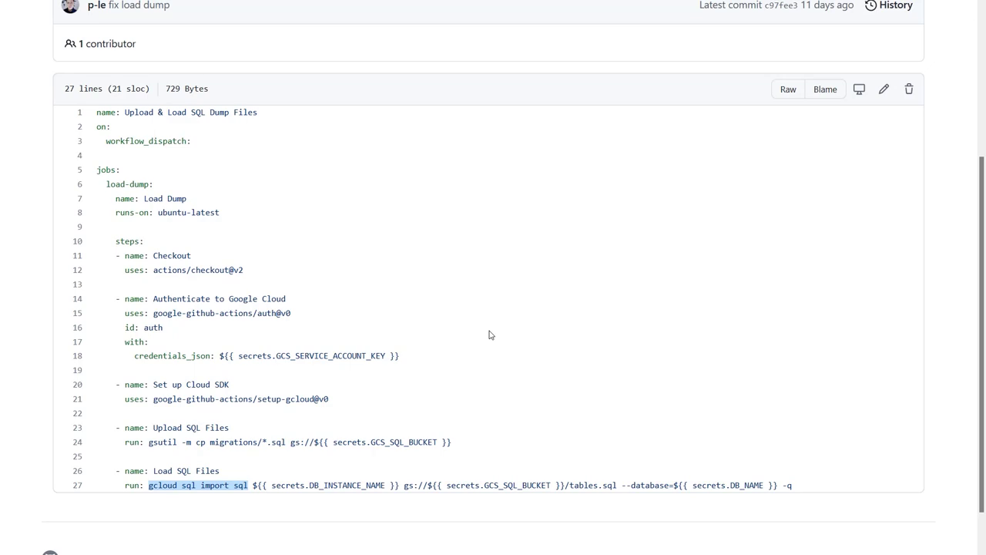
Step: Enable GitHub Actions workflows on the forked devops-todoapp-backend repository
scroll(501, 335, "up", 3)
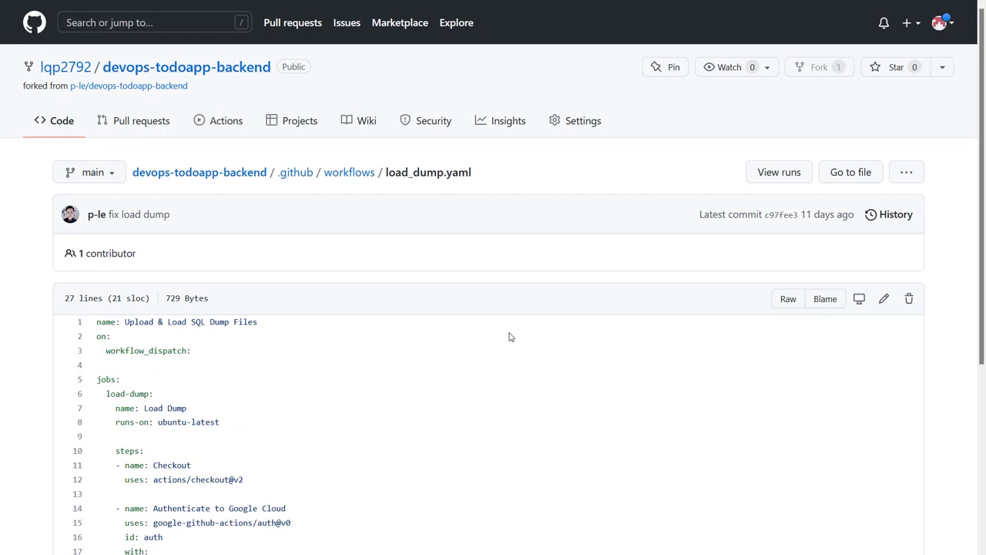
left_click(227, 120)
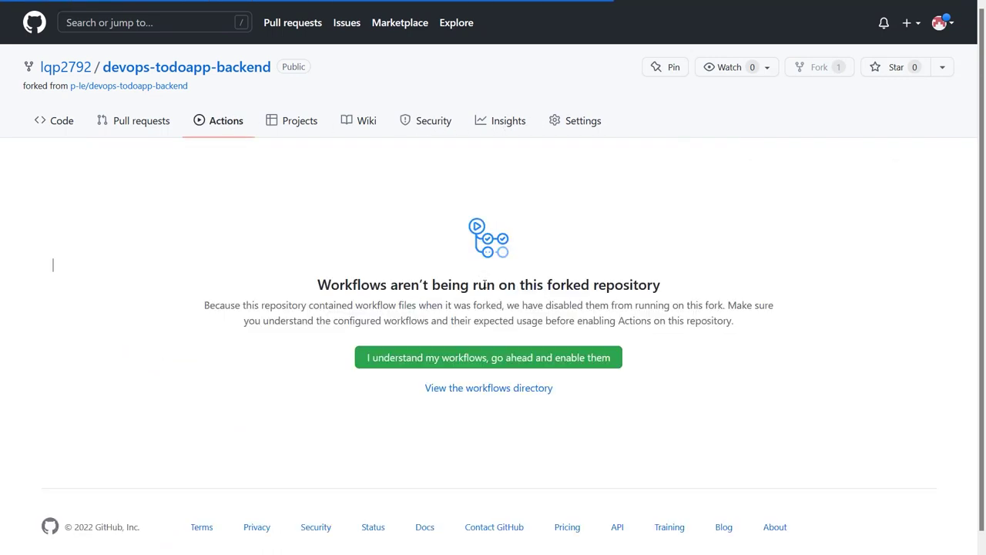
left_click(471, 368)
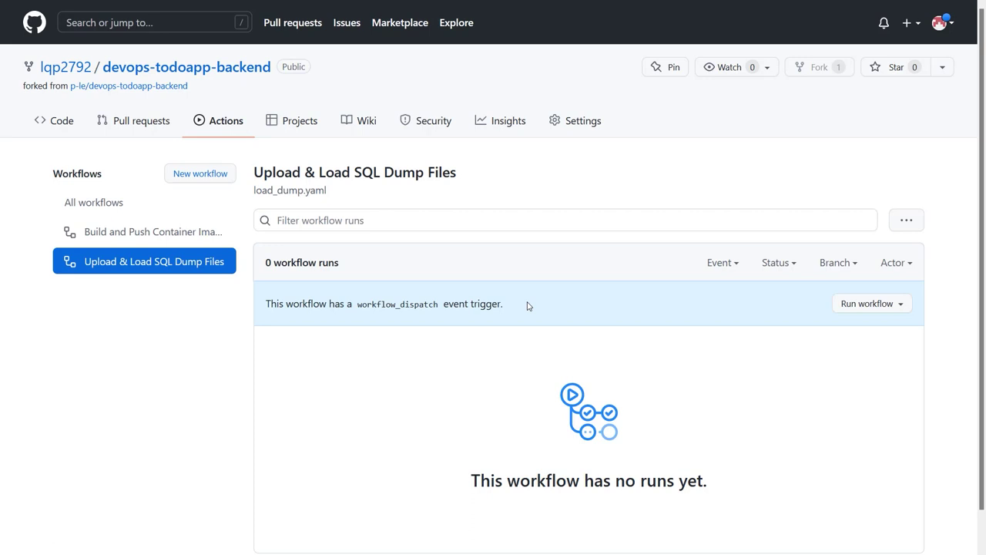
Step: Run the Upload & Load SQL Dump Files workflow manually from the main branch
scroll(528, 305, "down", 1)
left_click(847, 267)
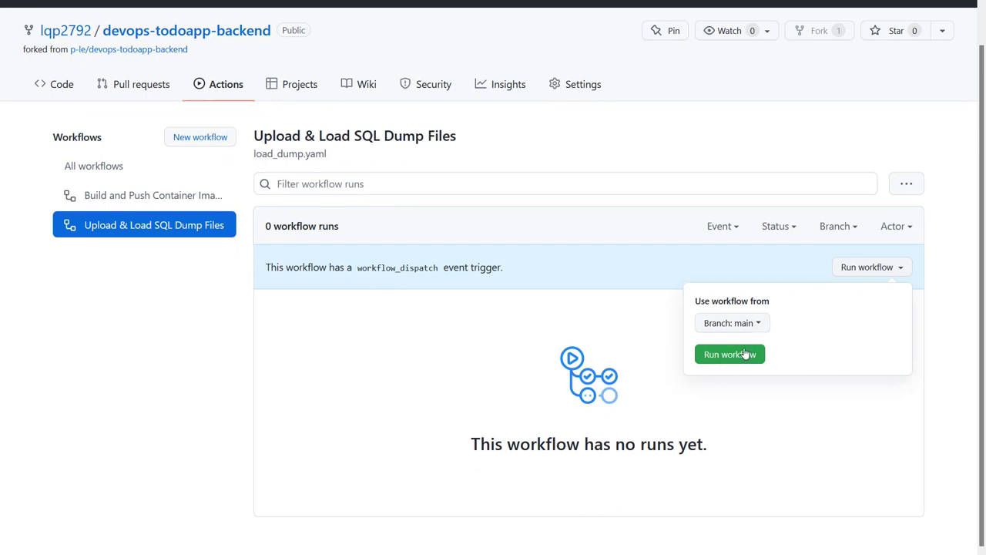
left_click(730, 354)
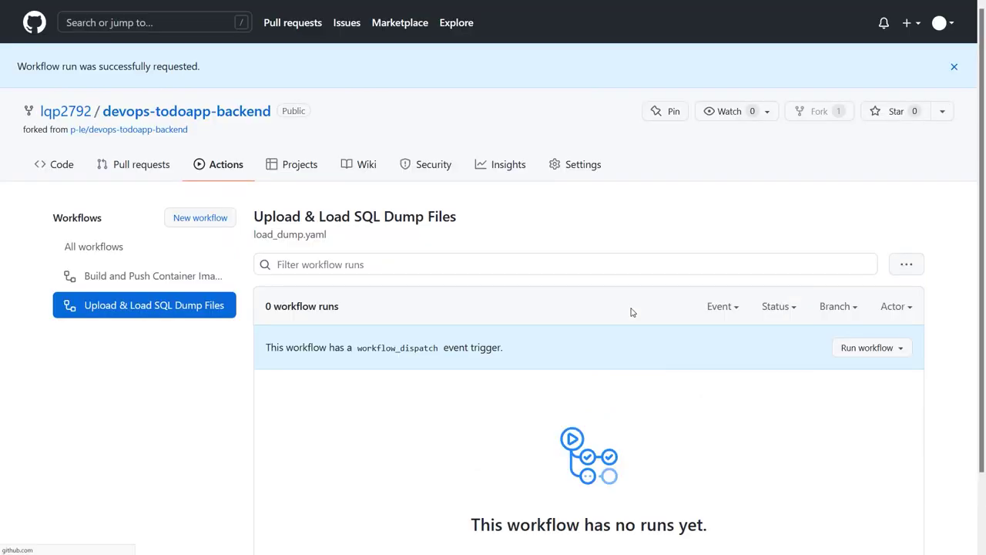
Step: Open the Load Dump job of the Upload & Load SQL Dump Files run and follow its steps until it finishes
scroll(625, 316, "down", 1)
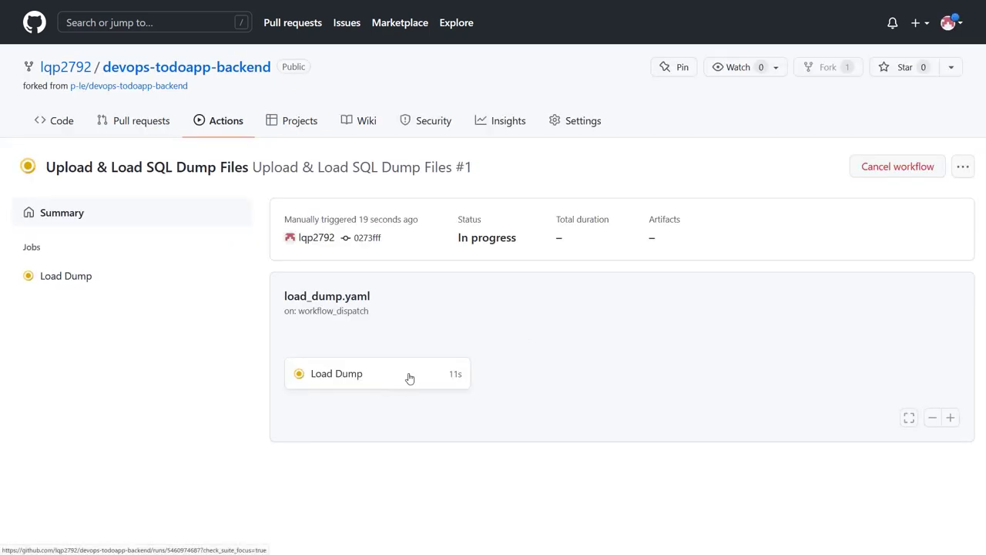
left_click(393, 376)
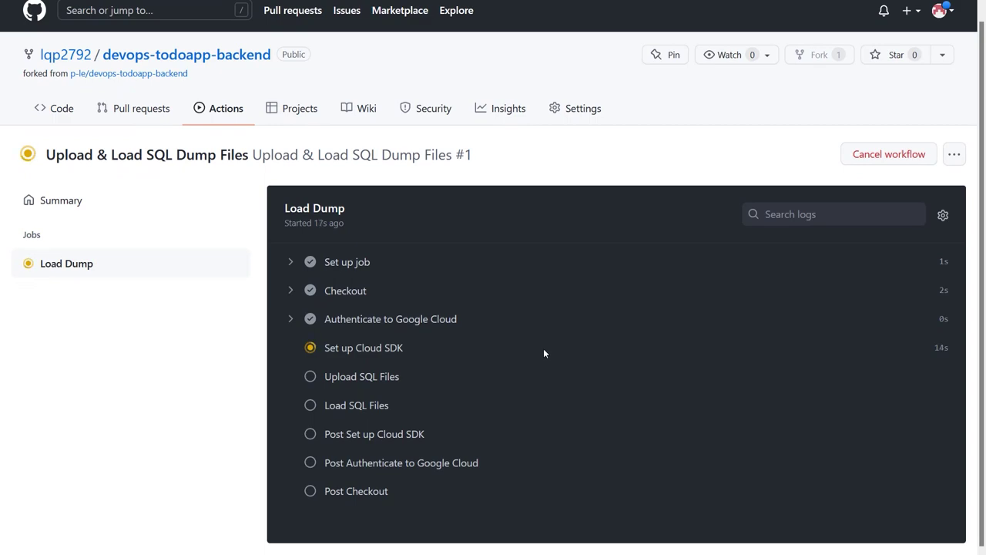
scroll(543, 353, "down", 2)
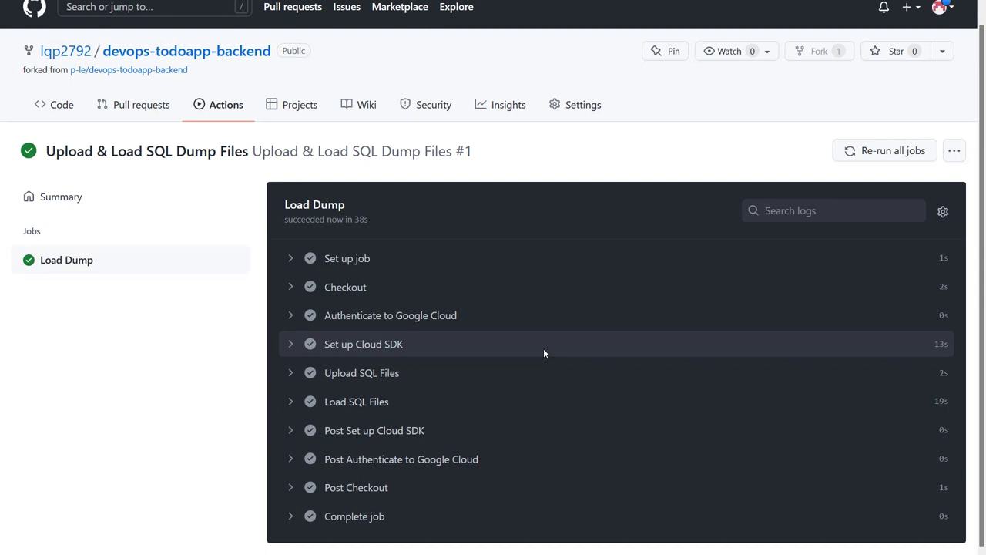
Step: View the tag list of the devops-todoapp-backend repository and check the most recent version tag
left_click(222, 106)
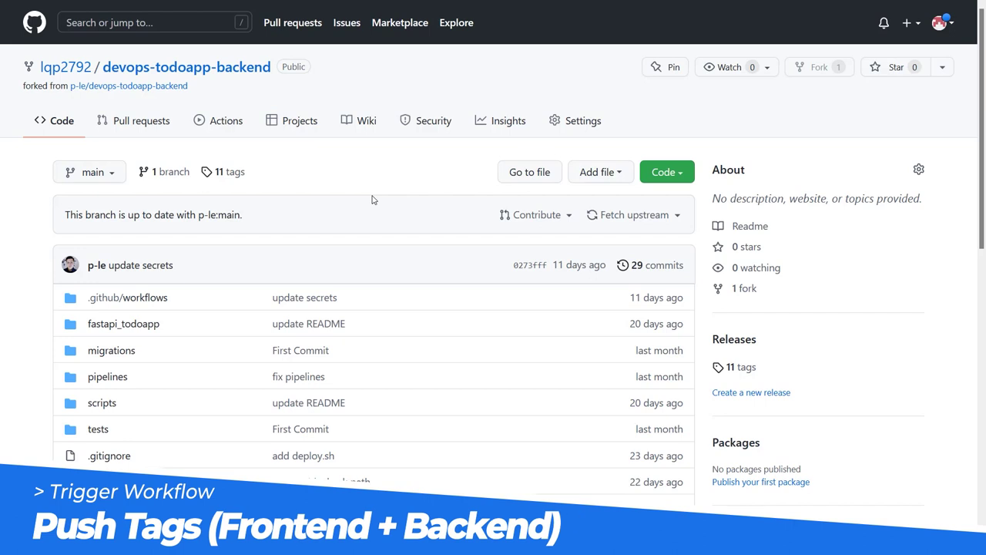
left_click(225, 174)
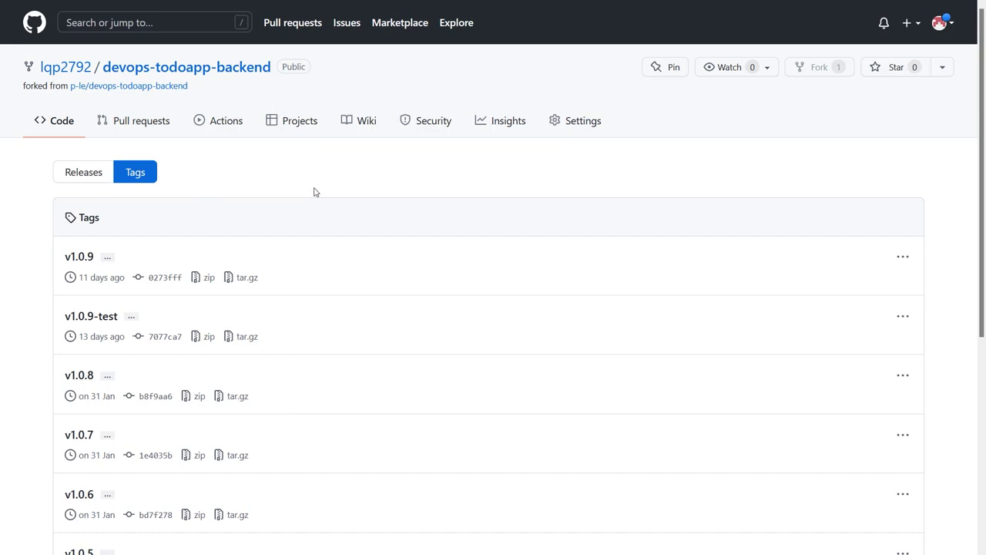
left_click_drag(64, 257, 101, 256)
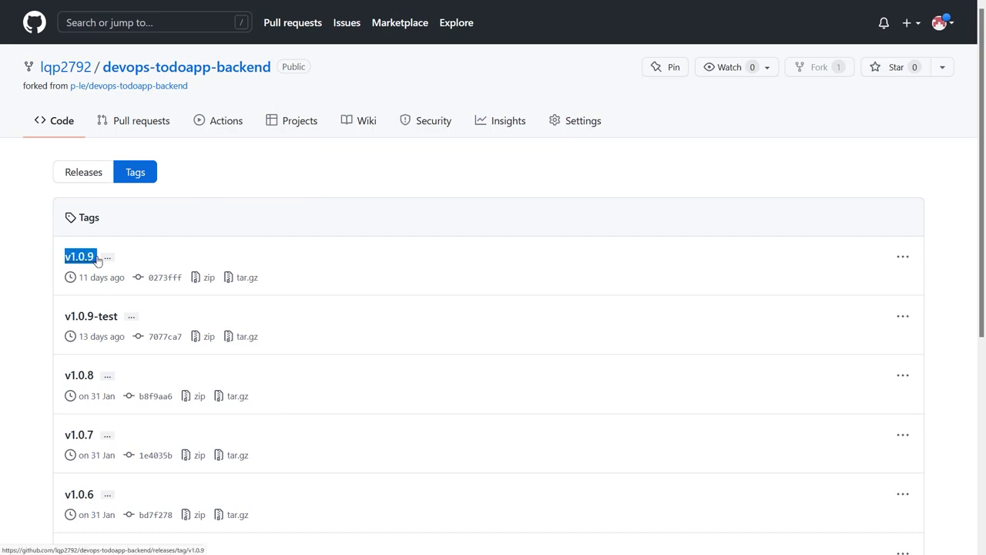
left_click(358, 189)
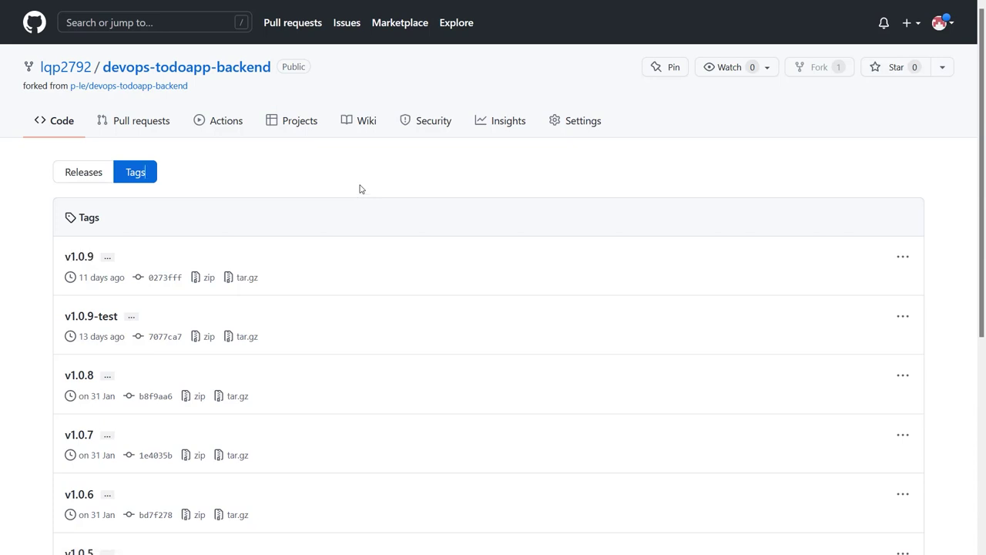
Step: Copy the SSH clone URL of the devops-todoapp-backend repository
left_click(253, 76)
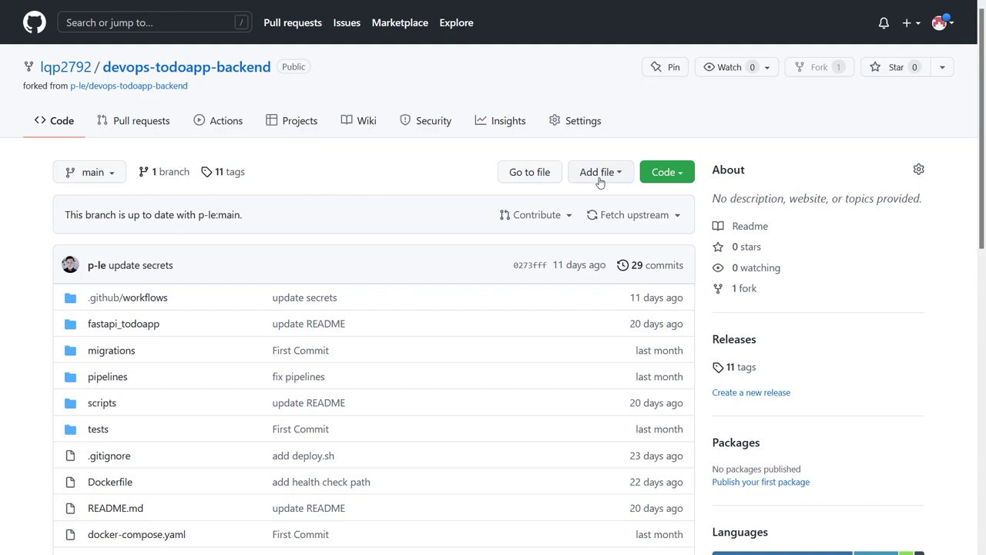
left_click(662, 174)
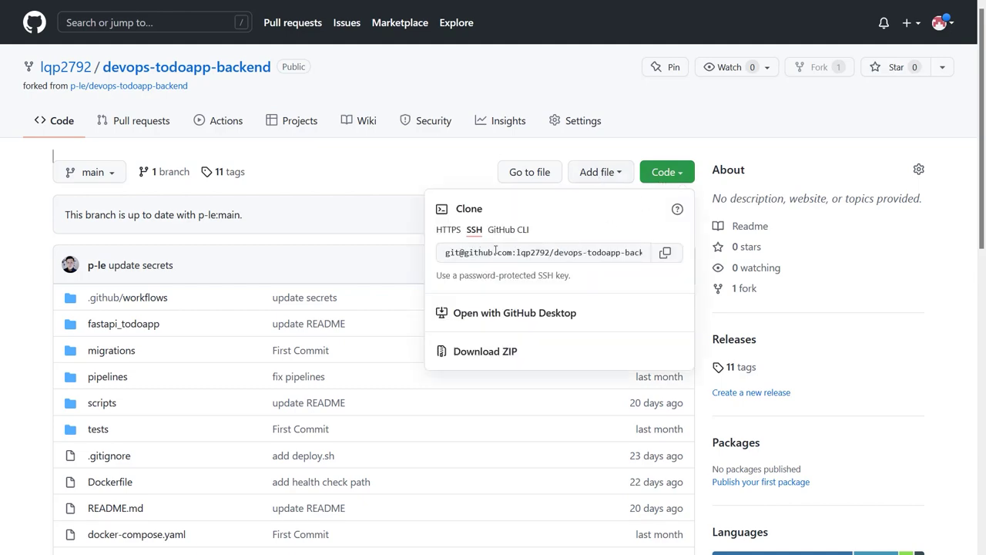
left_click(663, 254)
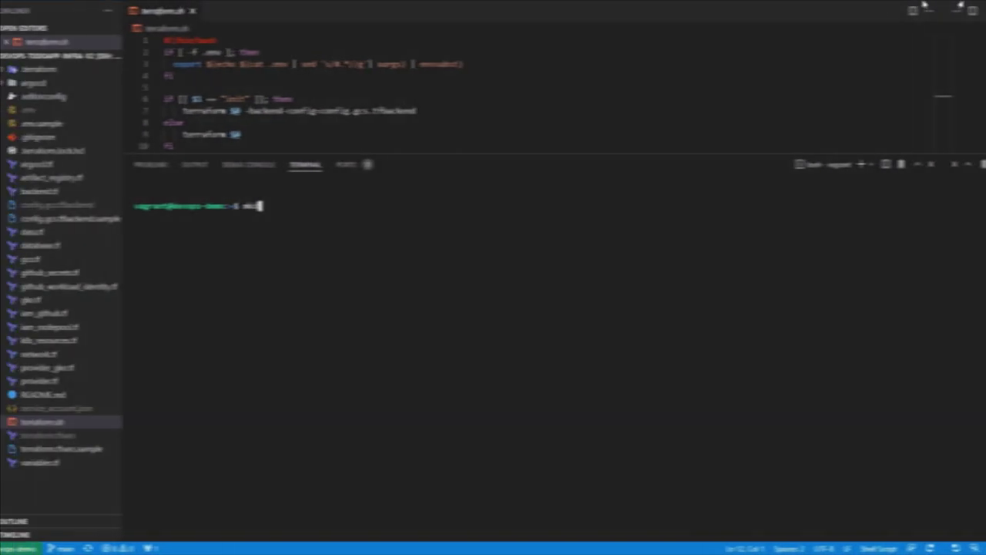
Step: Switch to the VS Code terminal, create a demo directory and clone the devops-todoapp-backend repository into it
type("mkdir demo")
key("Return")
type("cd demo")
key("Return")
type("git clone")
key("ctrl+v")
key("Return")
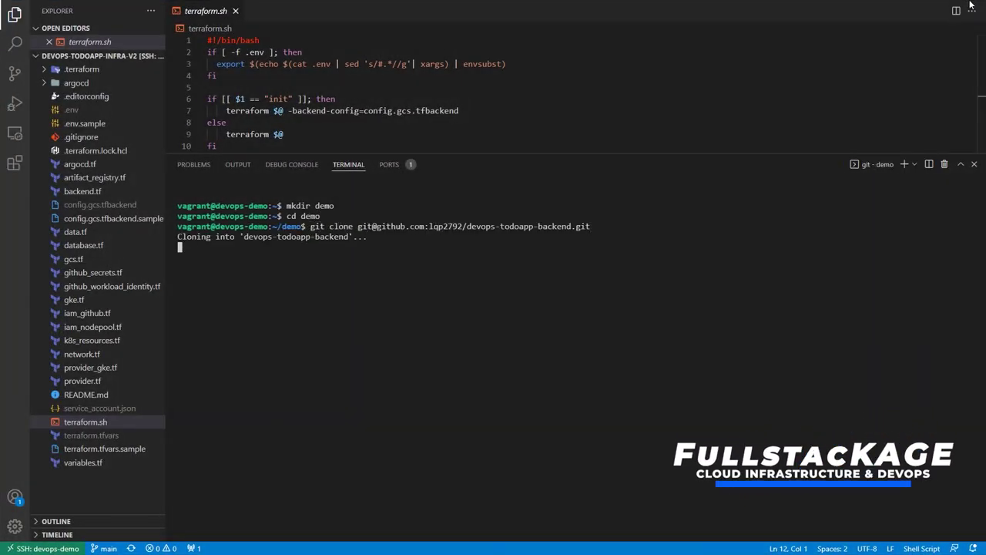
Step: Create the git tag v1.0.10 inside the devops-todoapp-backend clone and push the tags to the remote
type("cd")
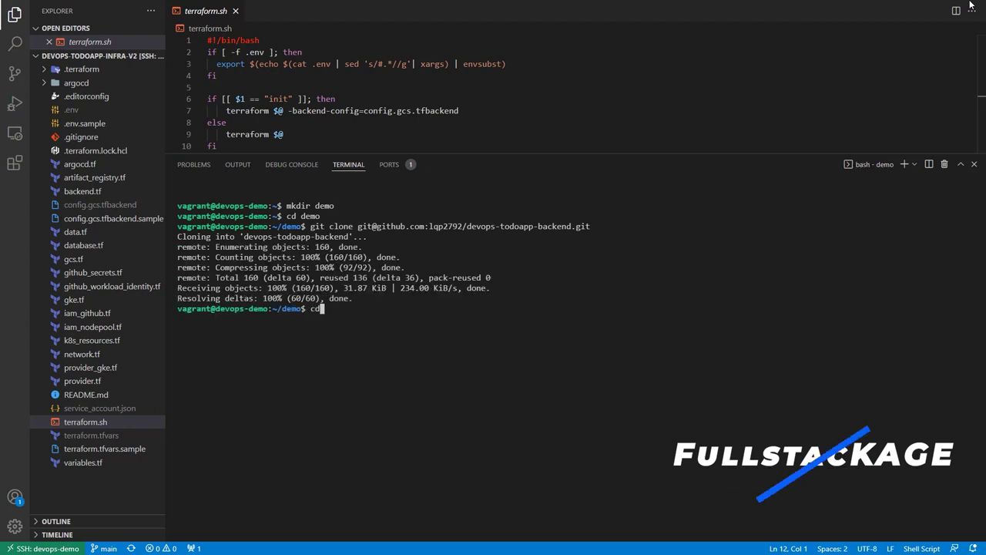
type(" devop")
key("Tab")
key("Return")
type("git tag ")
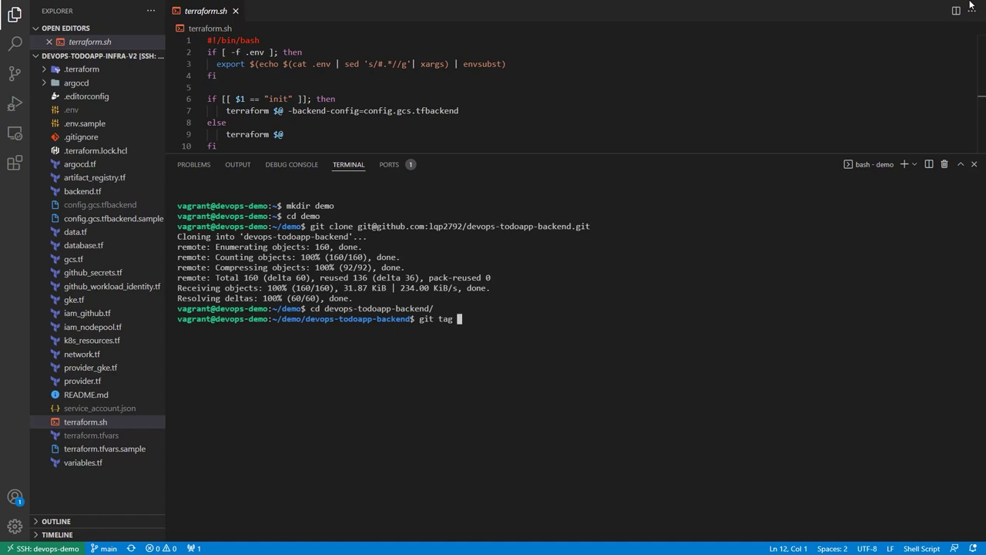
type("v1.0.10")
key("Return")
type("git push --tags")
key("Return")
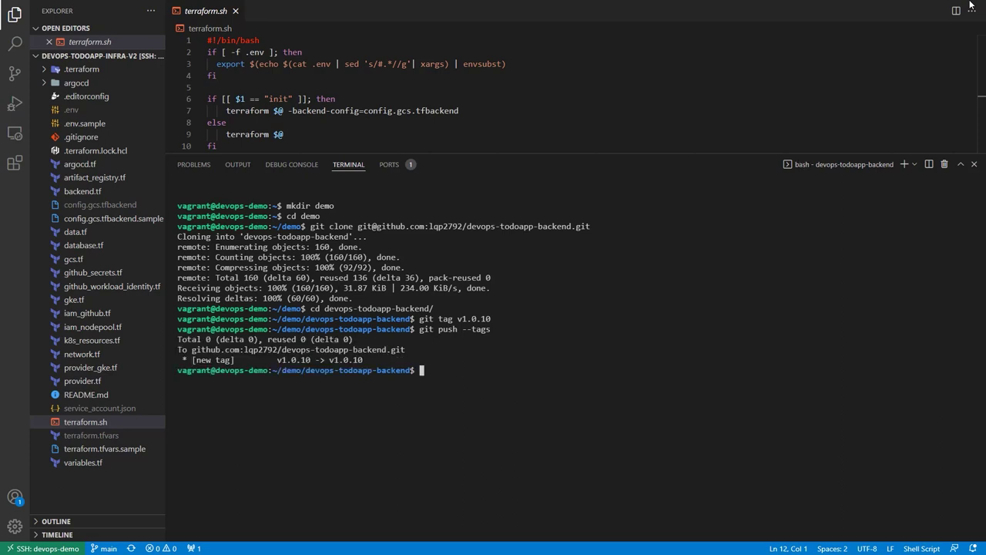
Step: Return to the demo directory and clone the devops-todoapp-frontend repository into it using the SSH URL copied from GitHub
type("cd ..")
key("Return")
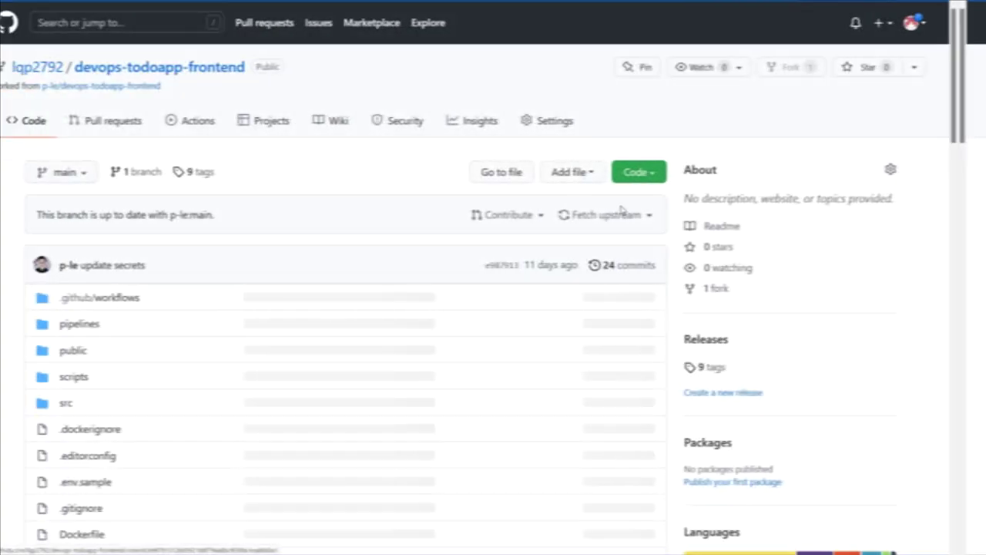
left_click(670, 176)
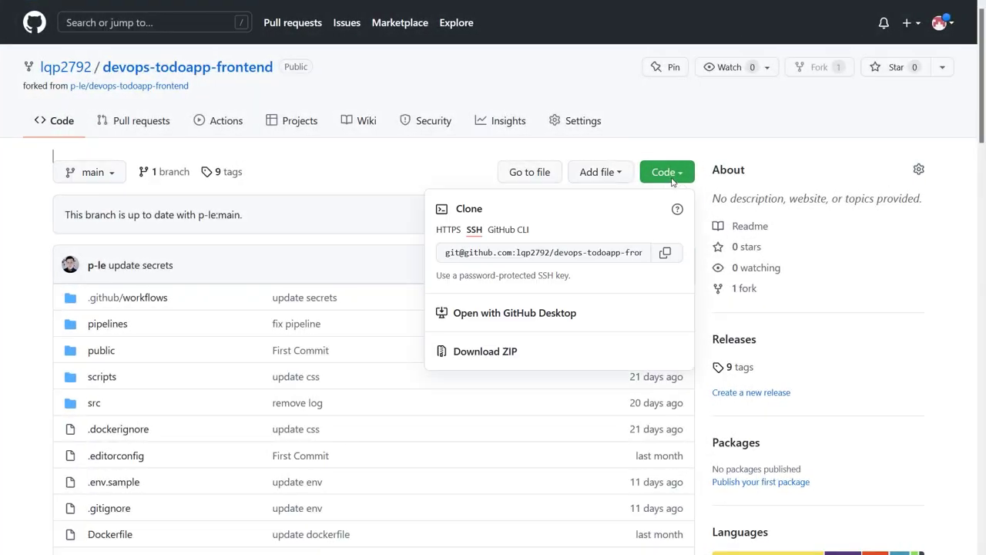
left_click(665, 252)
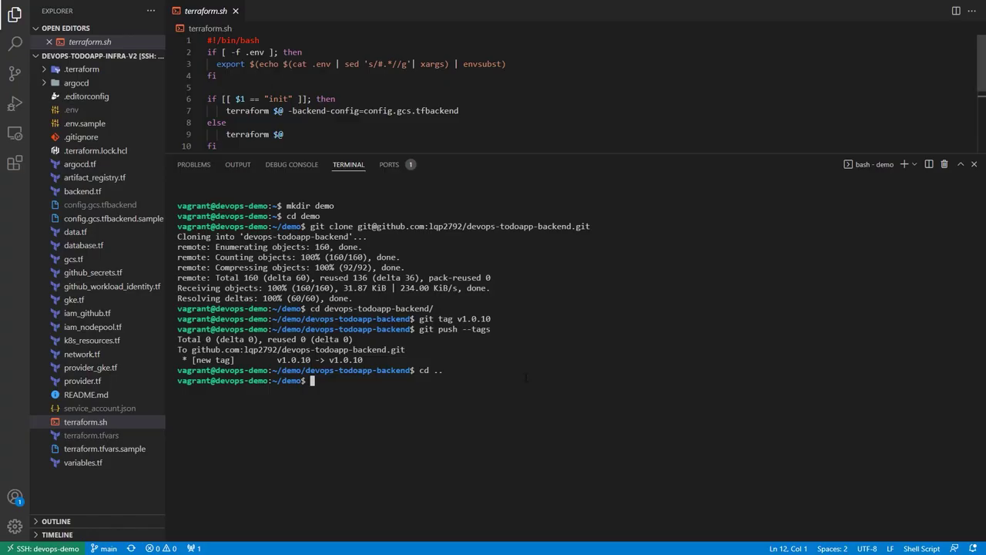
type("git clone")
key("ctrl+shift+v")
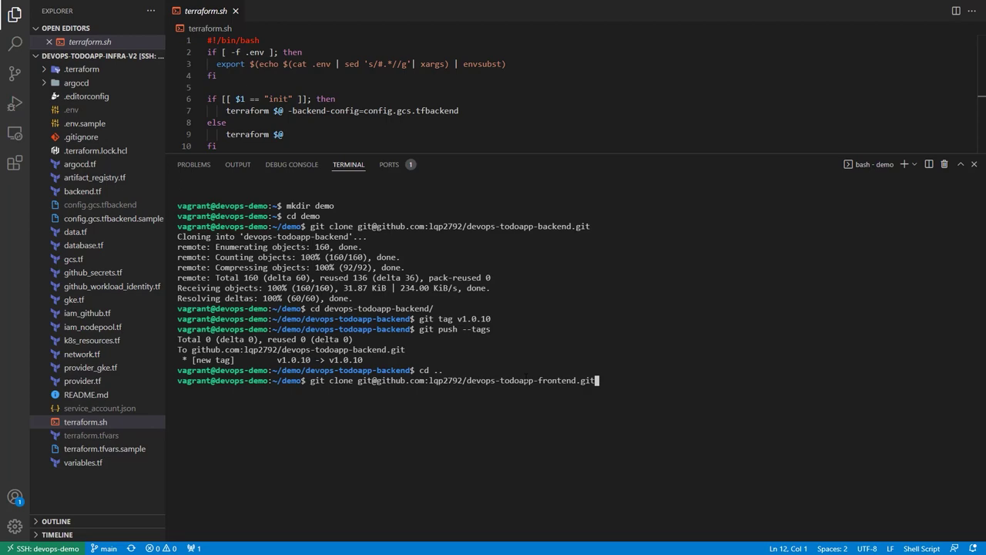
key("Return")
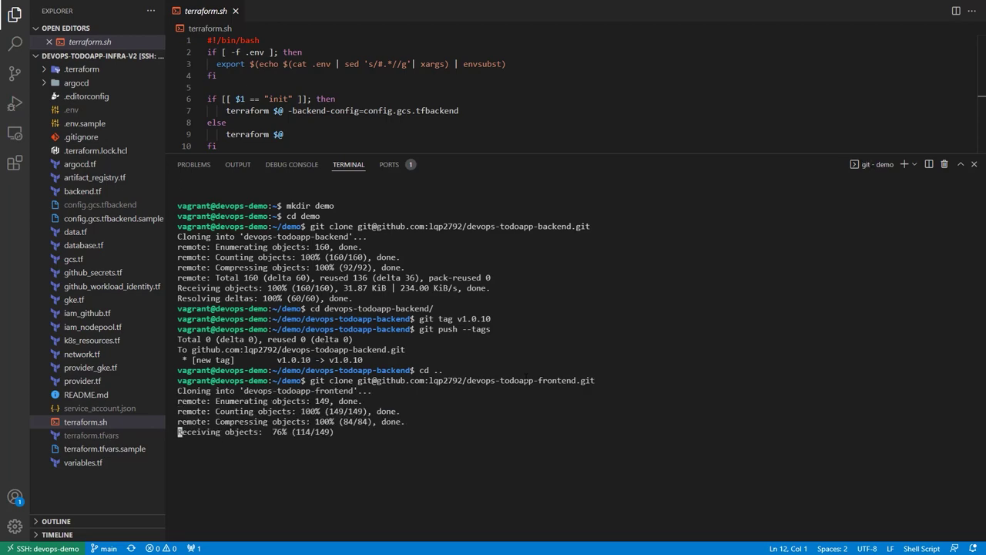
Step: Switch to GitHub and view the tag list of the devops-todoapp-frontend repository to check its most recent version tag
key("alt+Tab")
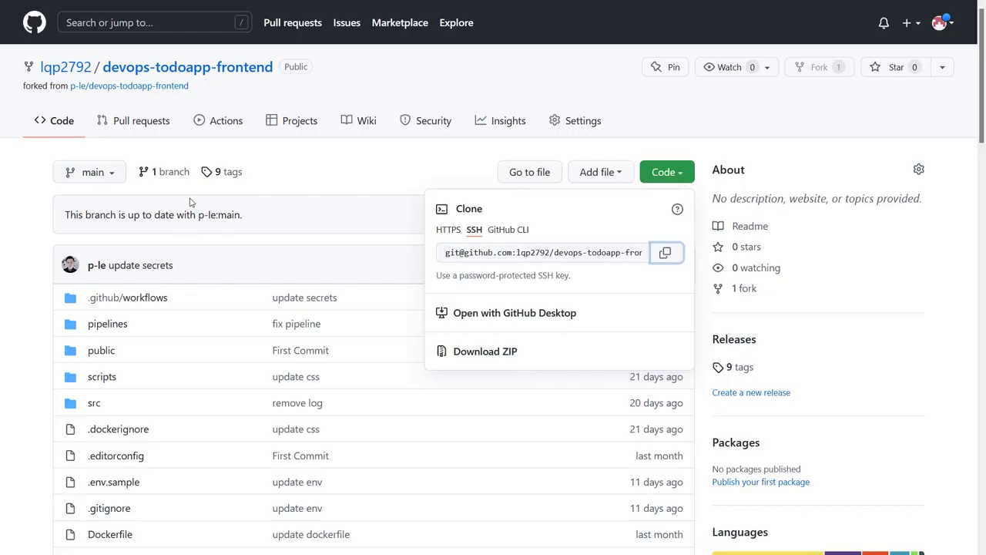
left_click(225, 173)
left_click(225, 173)
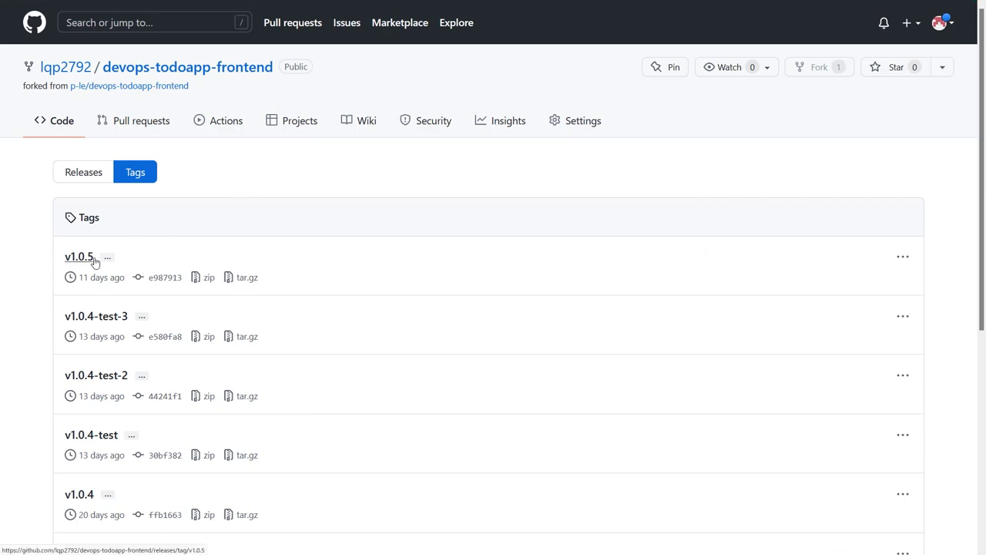
Step: Switch to the VS Code terminal, enter the devops-todoapp-frontend clone, create the git tag v1.0.6 and push the tags
key("alt+Tab")
type("cd devops-todoapp-")
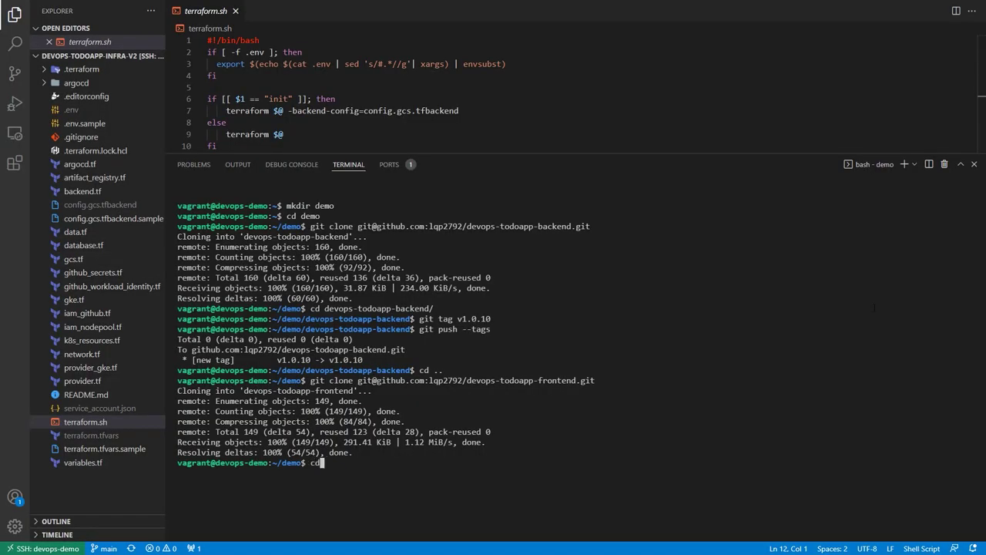
type("f")
key("Tab")
key("Return")
type("git tag v1.0.6")
key("Return")
type("git push --tags")
key("Return")
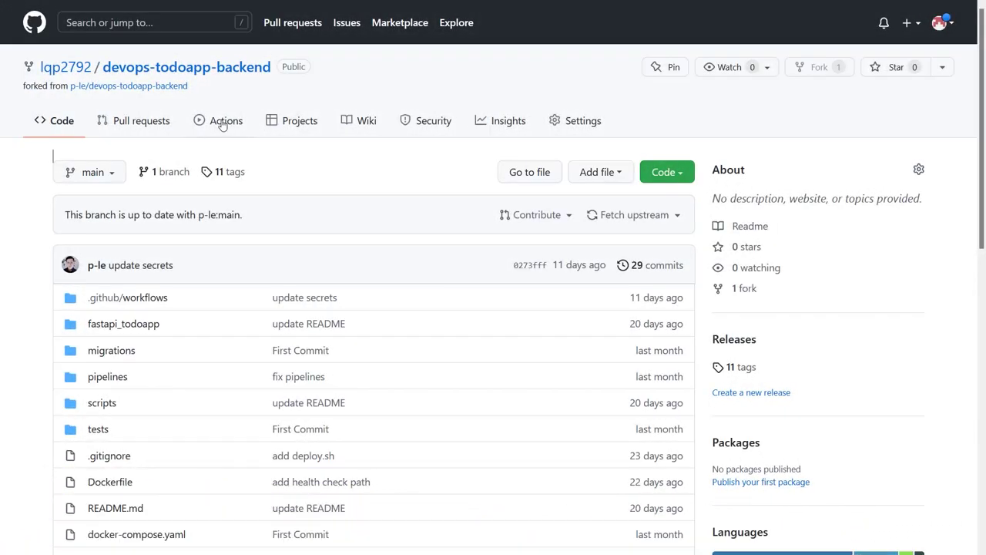
Step: Open the container image build runs on GitHub for backend tag v1.0.10, including its Setup, Build, Publish job, and frontend tag v1.0.6
left_click(223, 121)
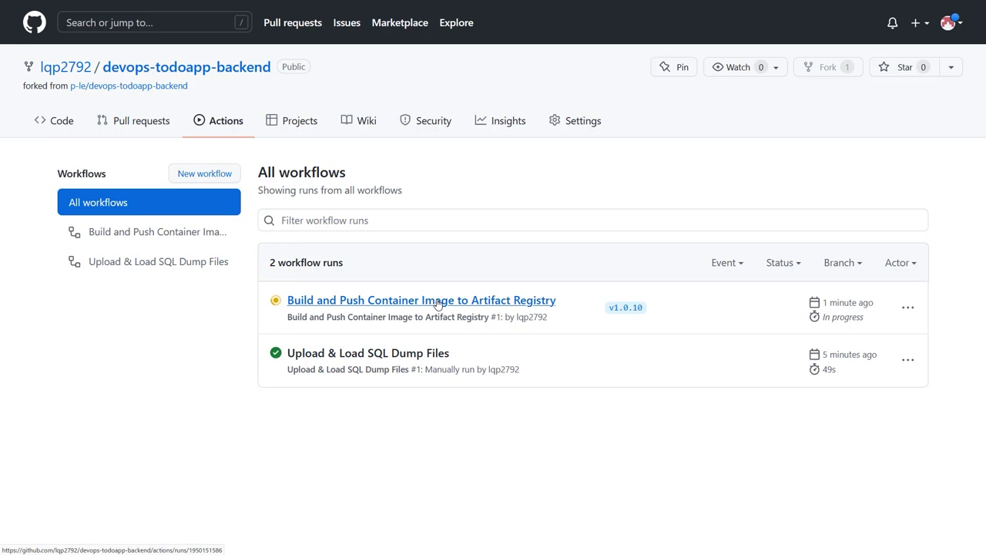
left_click(438, 302)
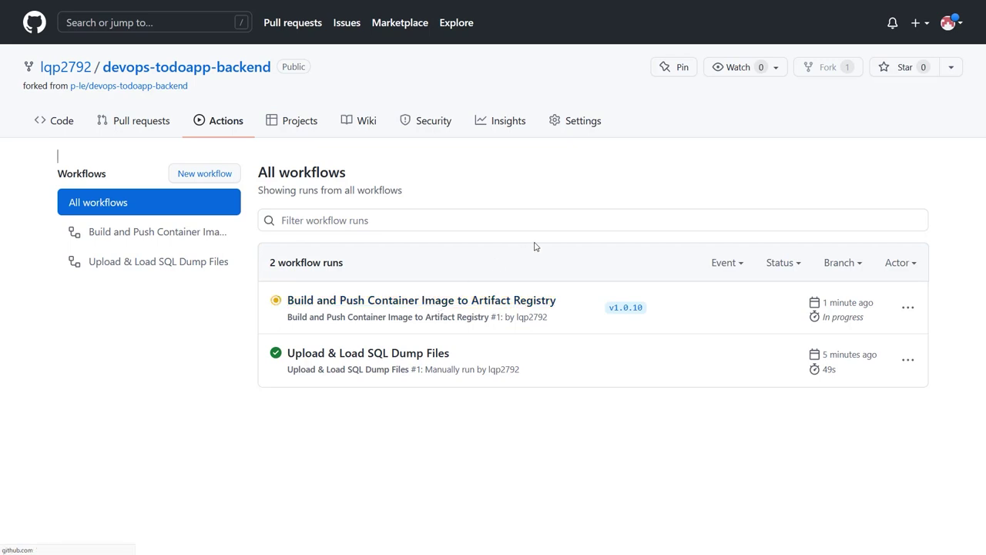
left_click_drag(436, 238, 407, 247)
left_click(462, 231)
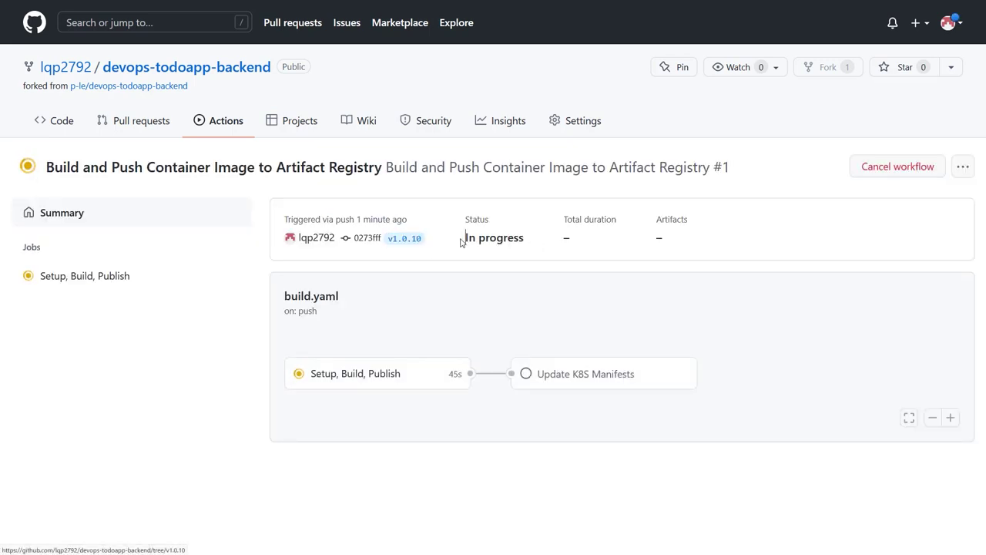
left_click(412, 383)
scroll(471, 344, "down", 1)
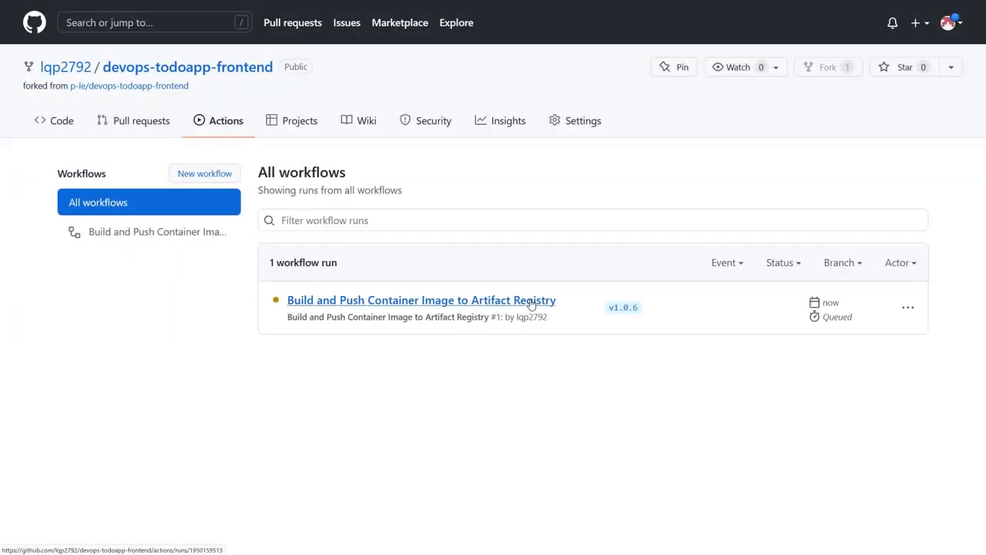
left_click(532, 302)
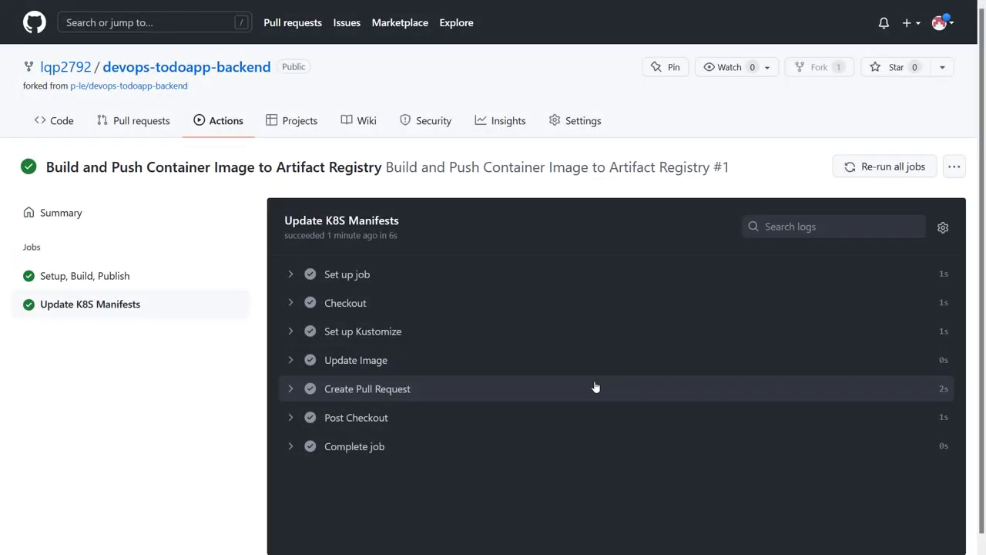
Step: Examine the Update Image and Create Pull Request logs in the backend run's Update K8S Manifests job
left_click(557, 367)
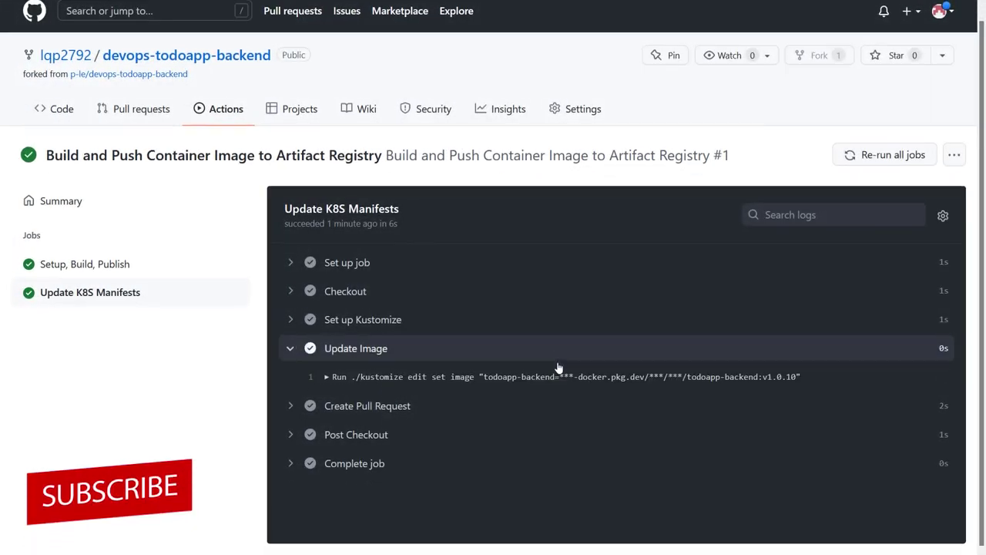
left_click(548, 406)
scroll(614, 406, "down", 1)
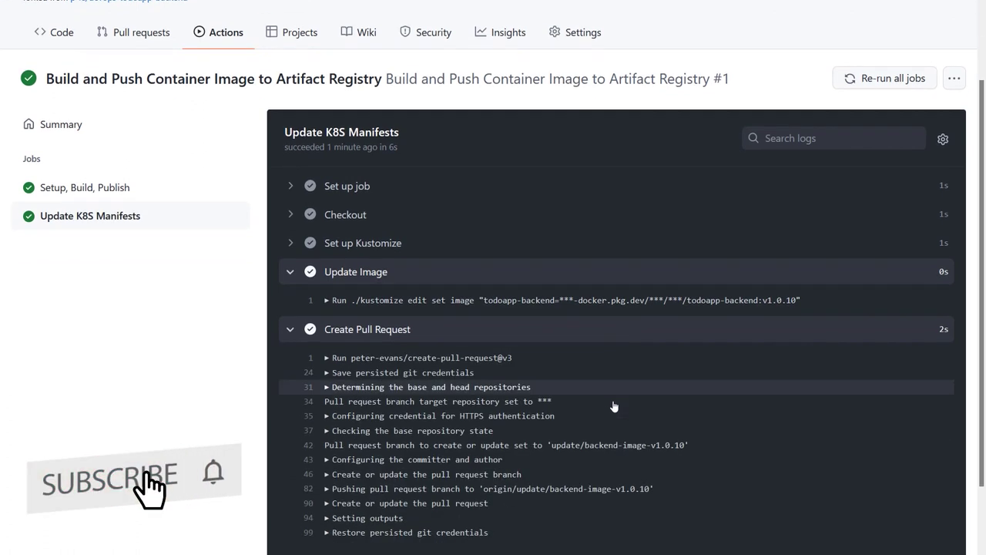
scroll(614, 406, "down", 1)
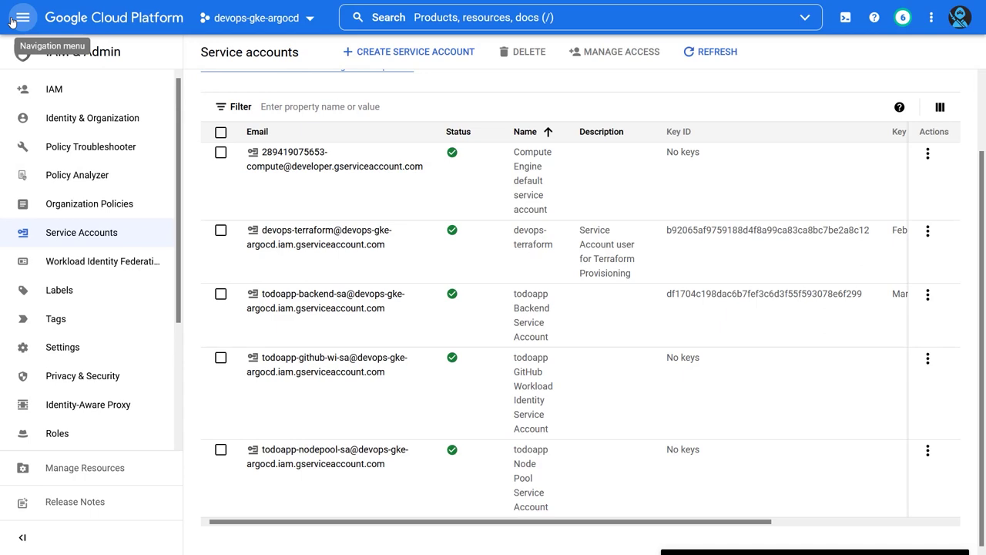
Step: Switch to Google Cloud Platform, open Artifact Registry and view the images in todoapp-repository
left_click(12, 21)
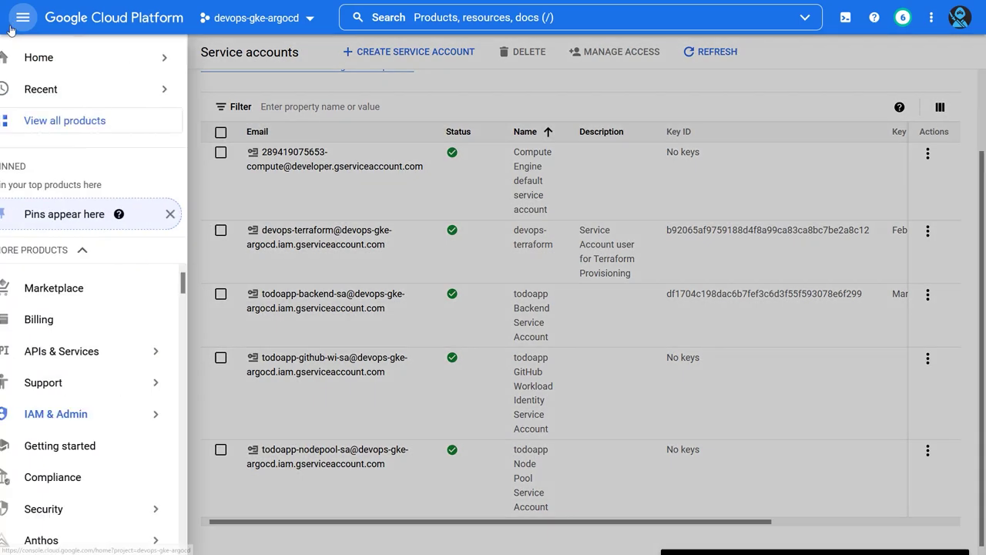
scroll(112, 368, "down", 10)
scroll(112, 372, "down", 15)
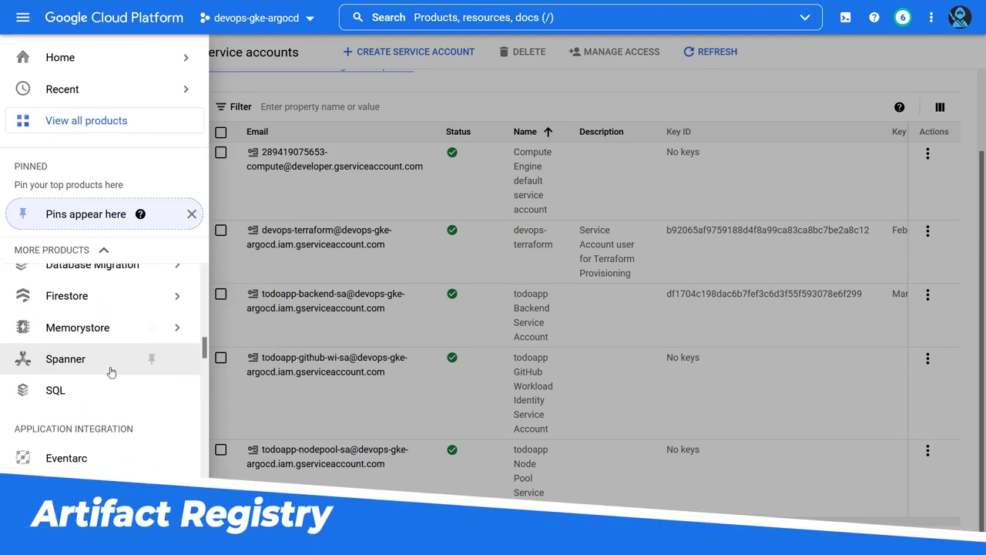
scroll(113, 373, "down", 10)
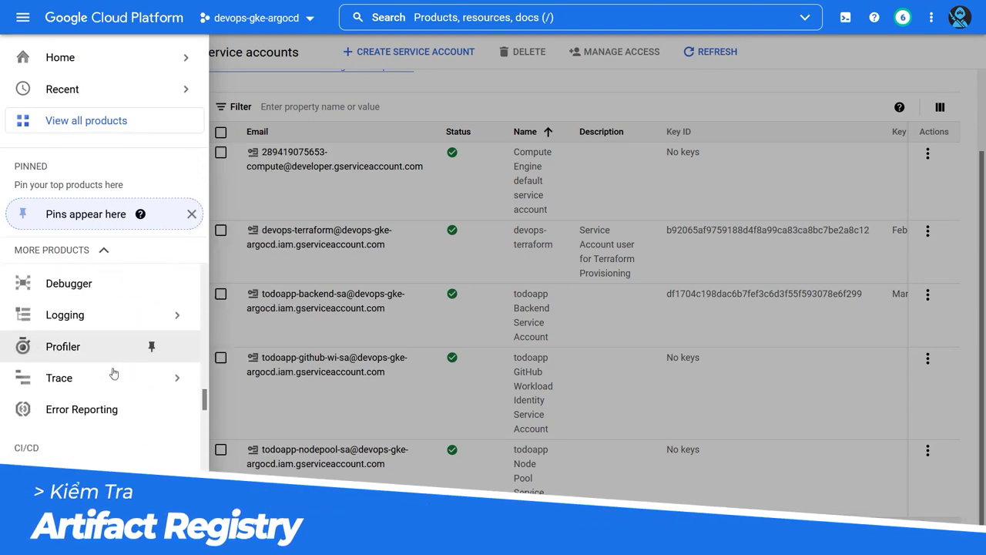
left_click(97, 389)
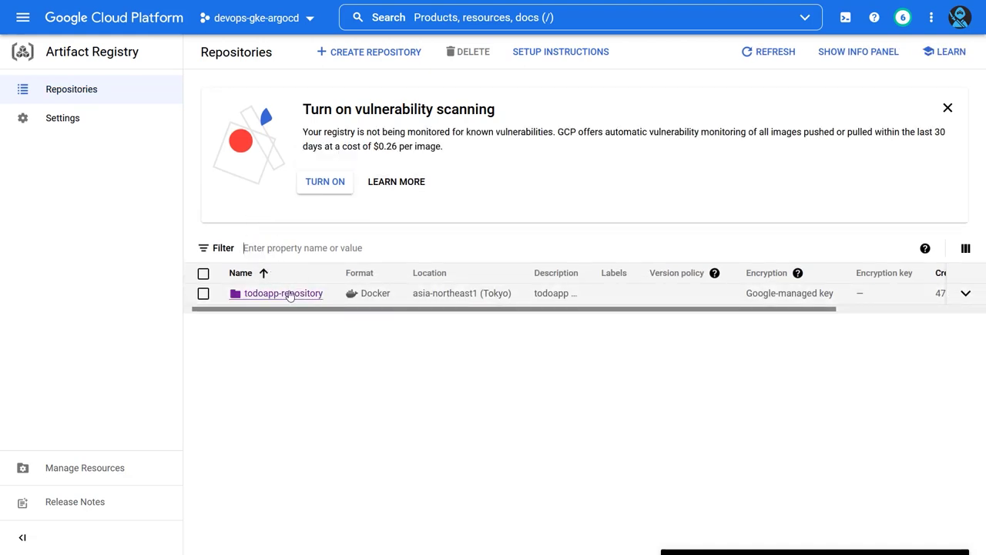
left_click(290, 294)
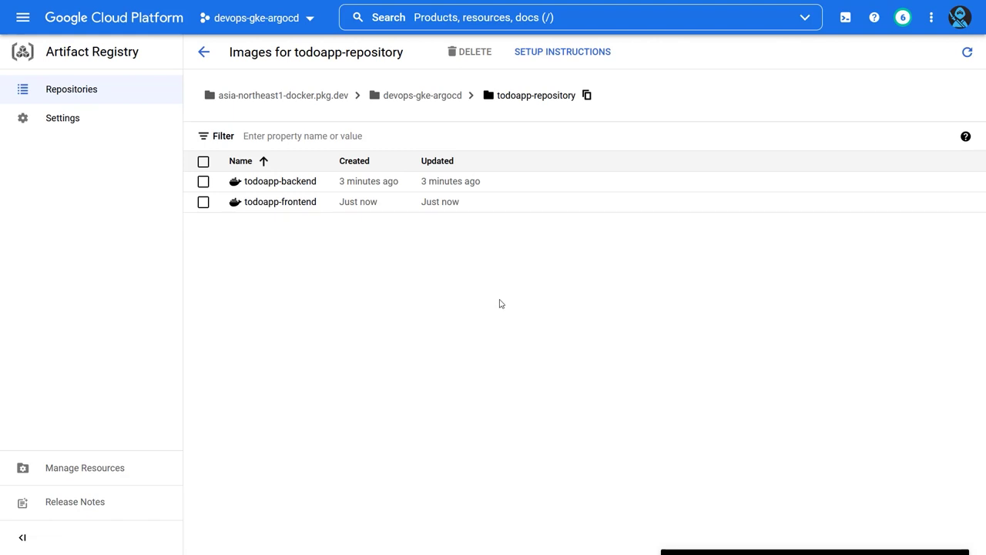
Step: Check the image tags of todoapp-backend, return to todoapp-repository and open the todoapp-frontend image
left_click(308, 182)
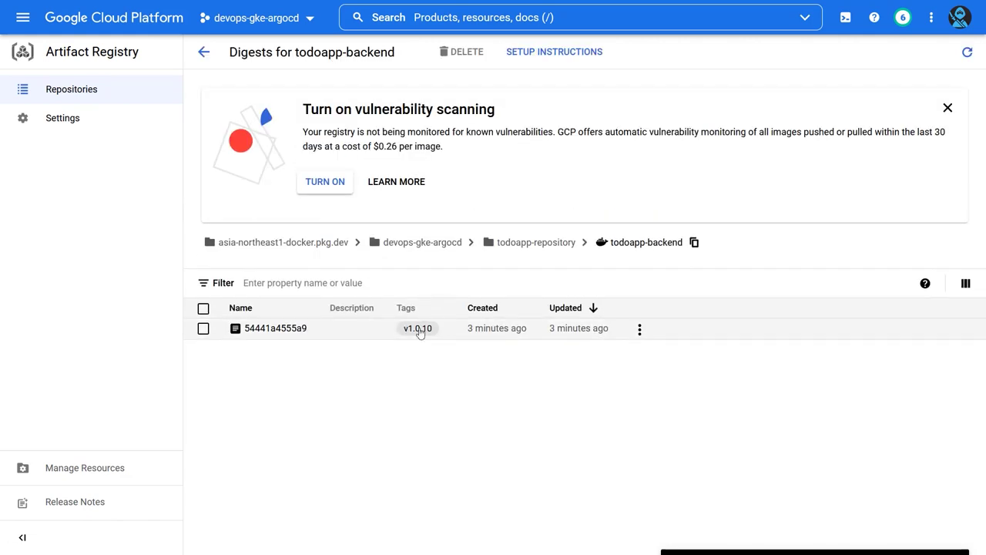
left_click(115, 93)
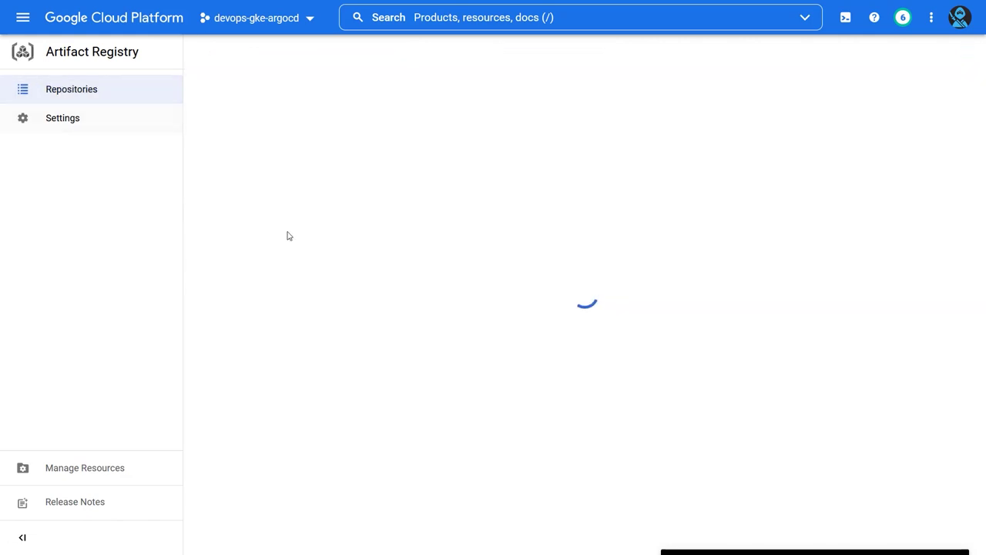
left_click(282, 266)
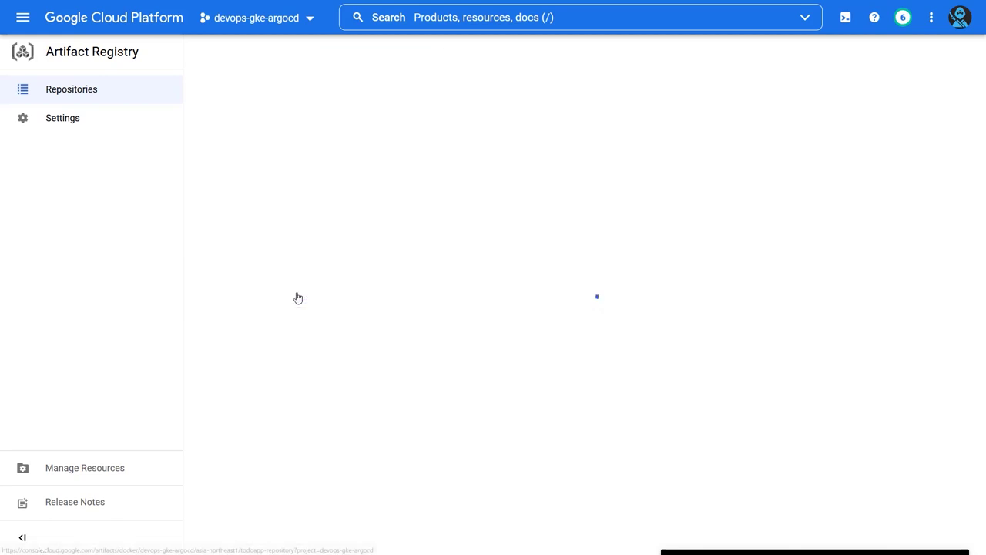
left_click(284, 201)
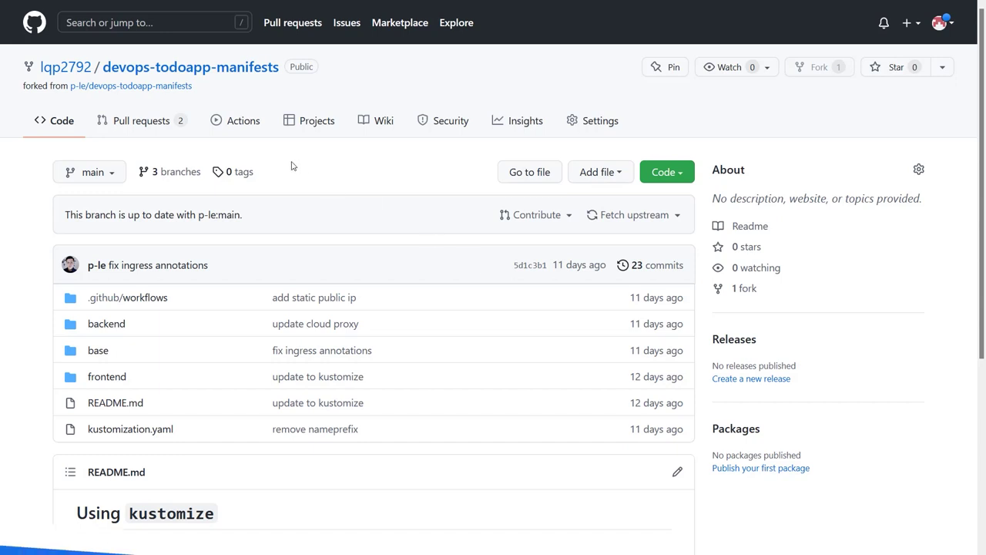
Step: In the devops-todoapp-manifests repository on GitHub, open the Update Frontend Image v1.0.6 pull request and review its changed files
left_click(158, 121)
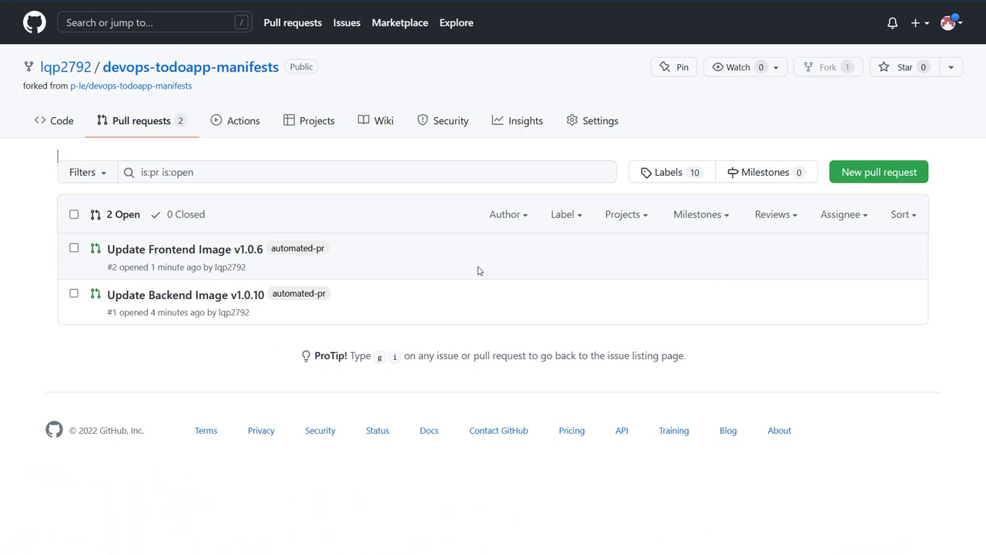
mouse_move(218, 252)
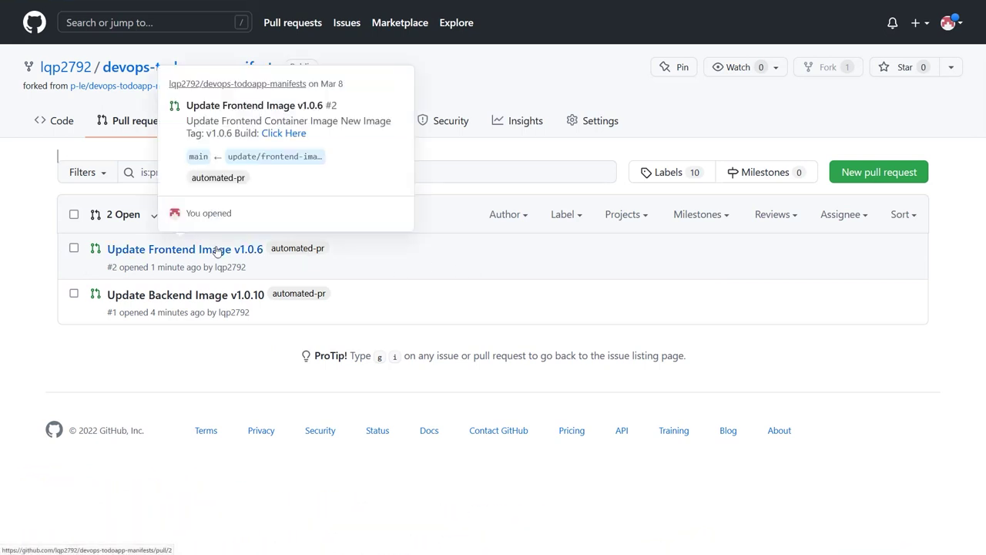
left_click(344, 267)
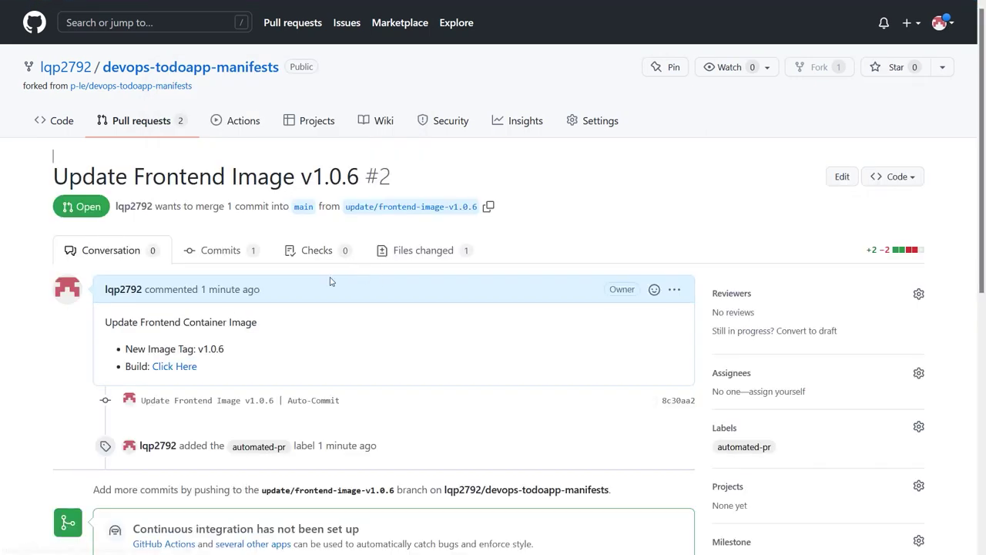
left_click_drag(196, 349, 238, 352)
left_click(231, 352)
left_click(446, 254)
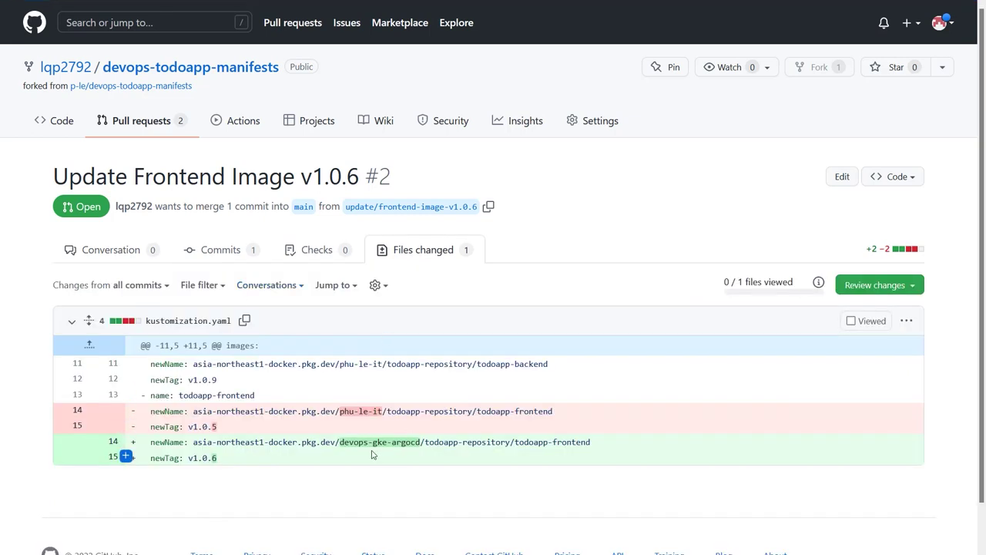
Step: Merge the Update Frontend Image v1.0.6 pull request into main
left_click(137, 251)
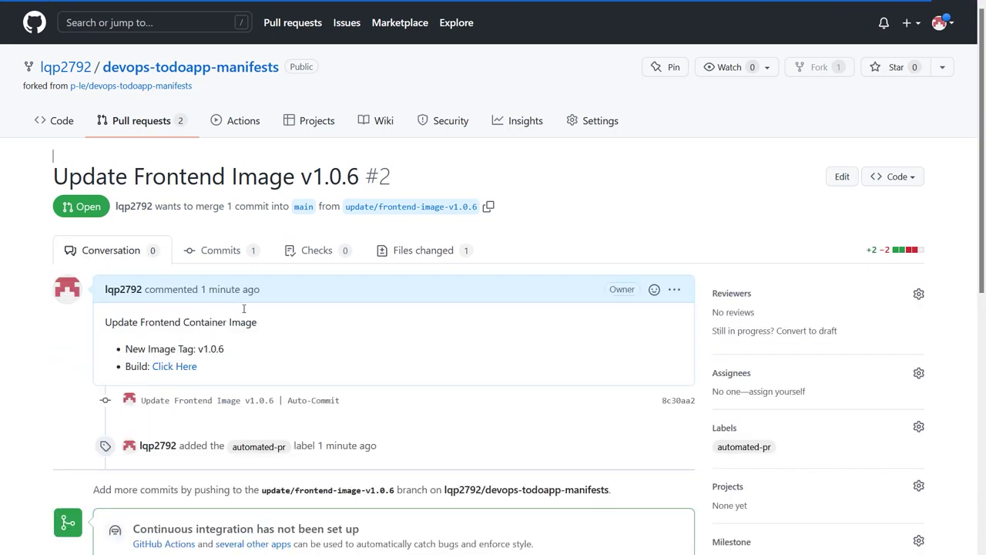
scroll(171, 330, "down", 4)
left_click(171, 324)
left_click(168, 308)
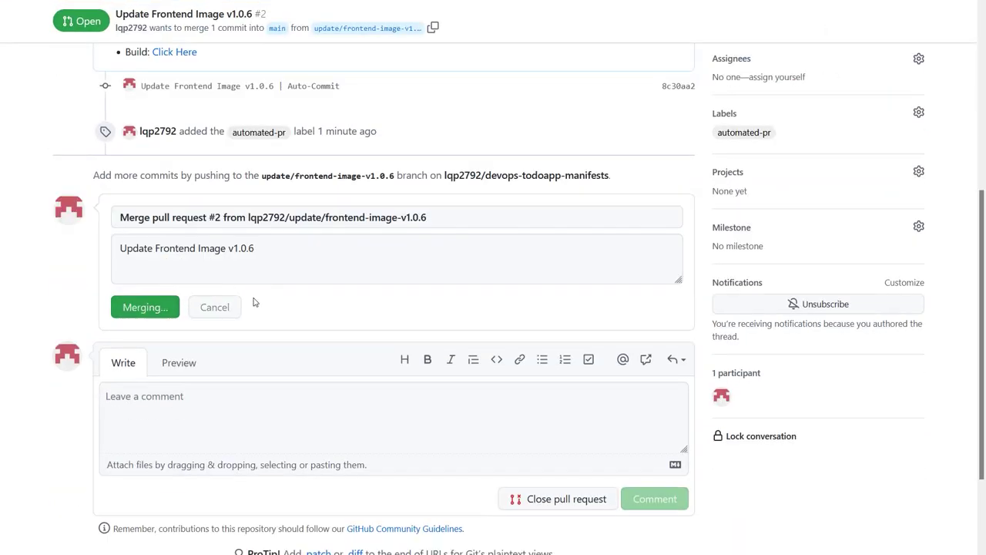
scroll(261, 296, "up", 2)
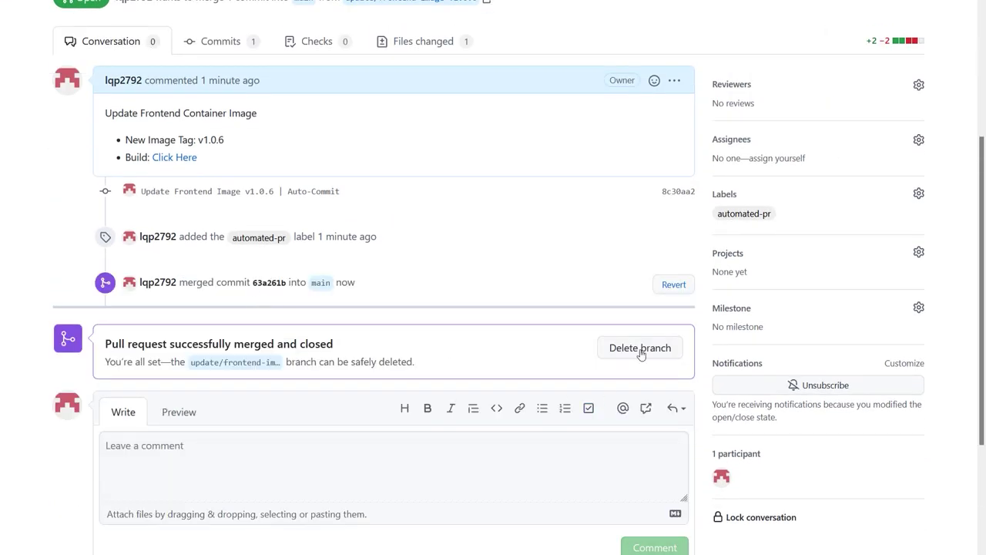
scroll(514, 359, "up", 3)
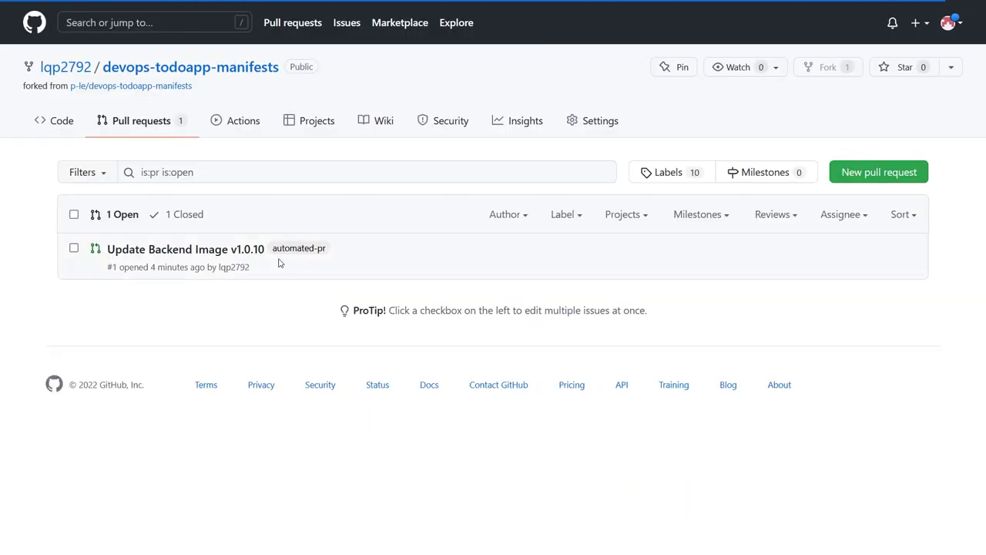
Step: Open the Update Backend Image v1.0.10 pull request and review its kustomization.yaml changes
left_click(262, 256)
left_click(420, 251)
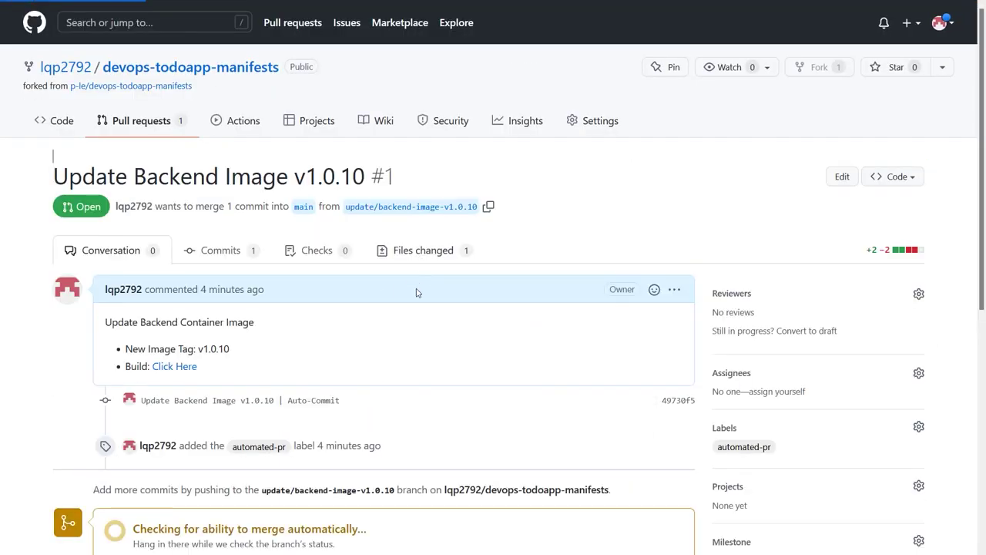
scroll(388, 334, "down", 2)
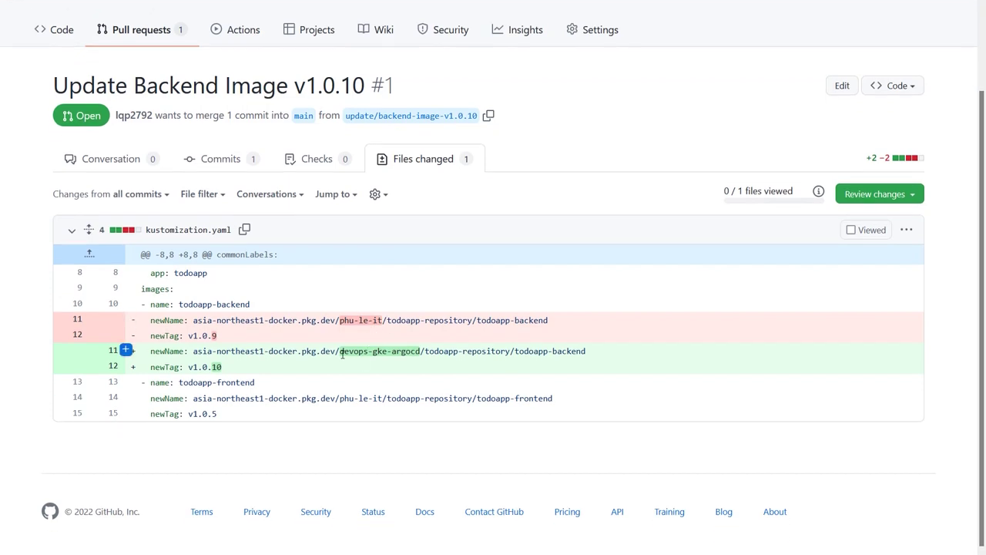
Step: Merge the Update Backend Image v1.0.10 pull request into main and delete its update branch
left_click(110, 158)
scroll(266, 362, "down", 5)
left_click(197, 325)
left_click(171, 331)
left_click(150, 307)
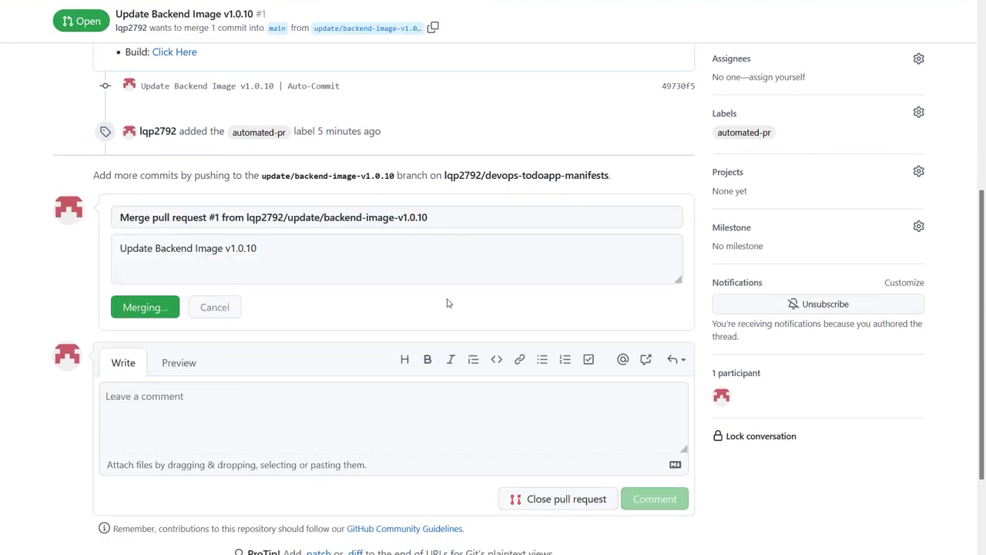
left_click(632, 255)
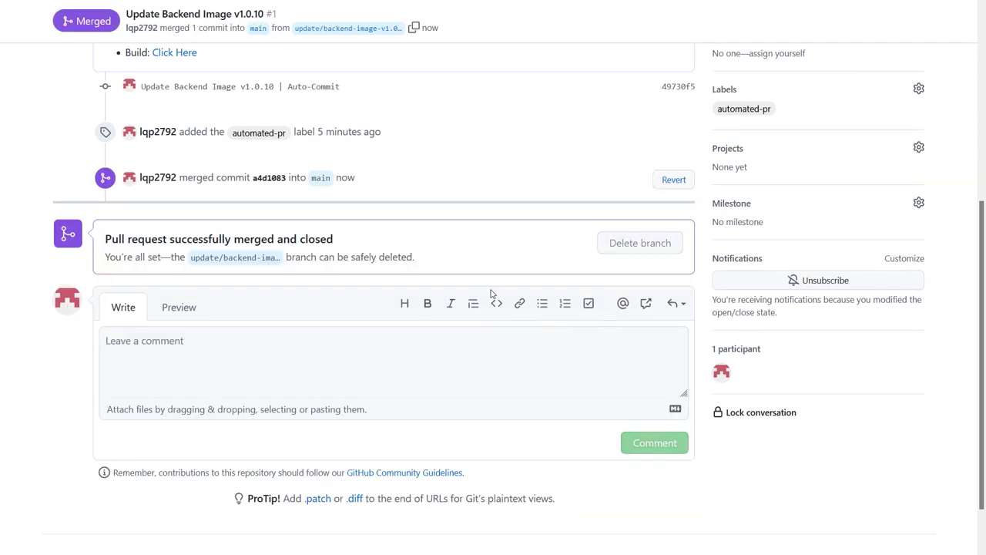